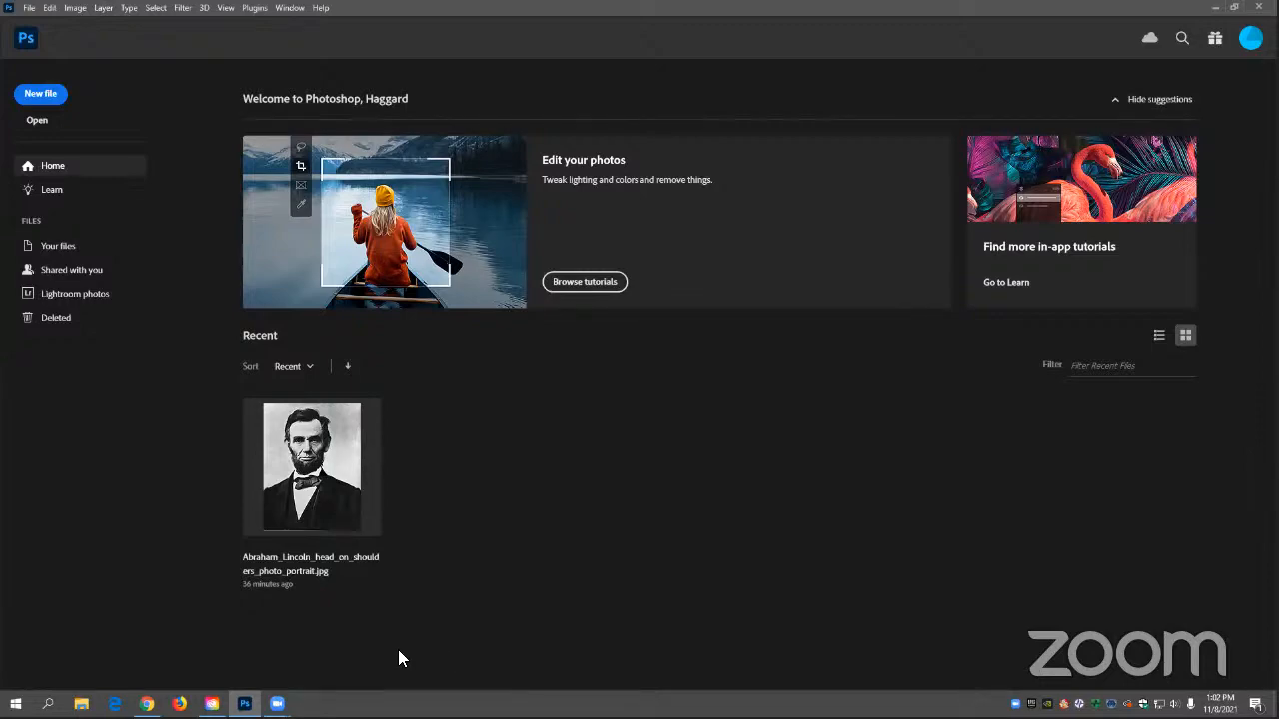
- Switch to Chrome and find the YouTube link on the Plano Public Library website
click(147, 704)
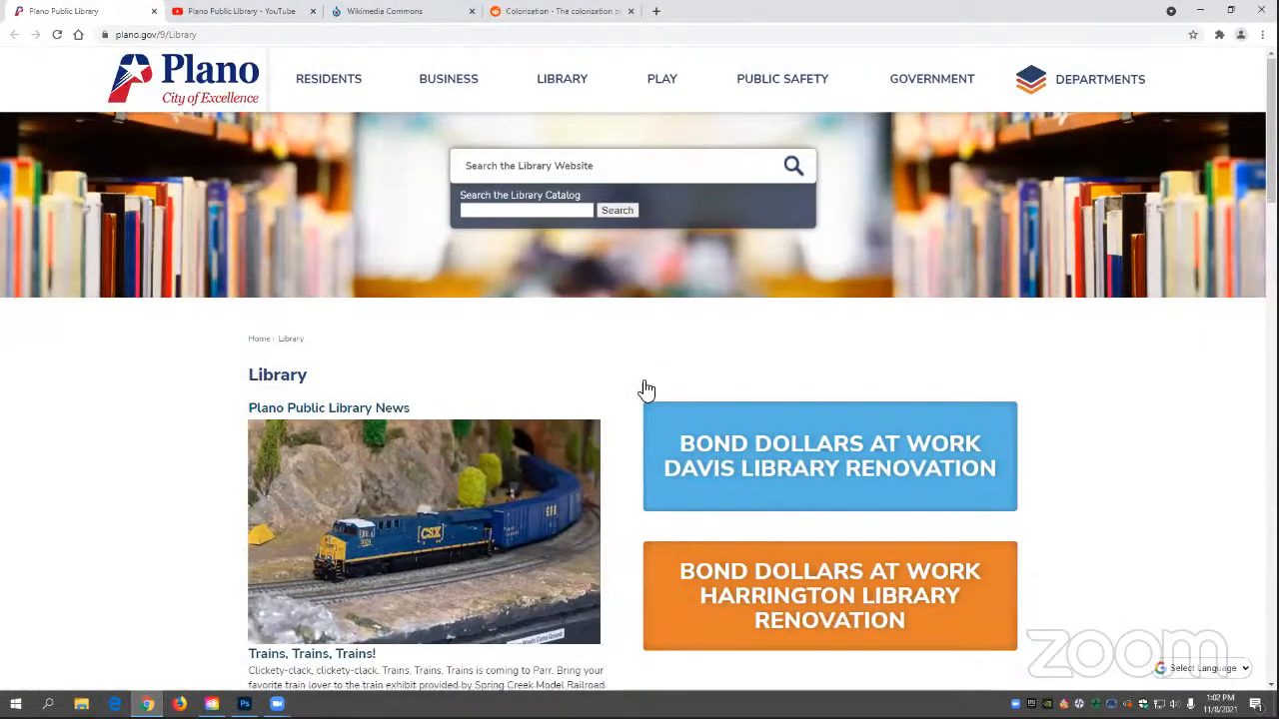
scroll(647, 390, down, 8)
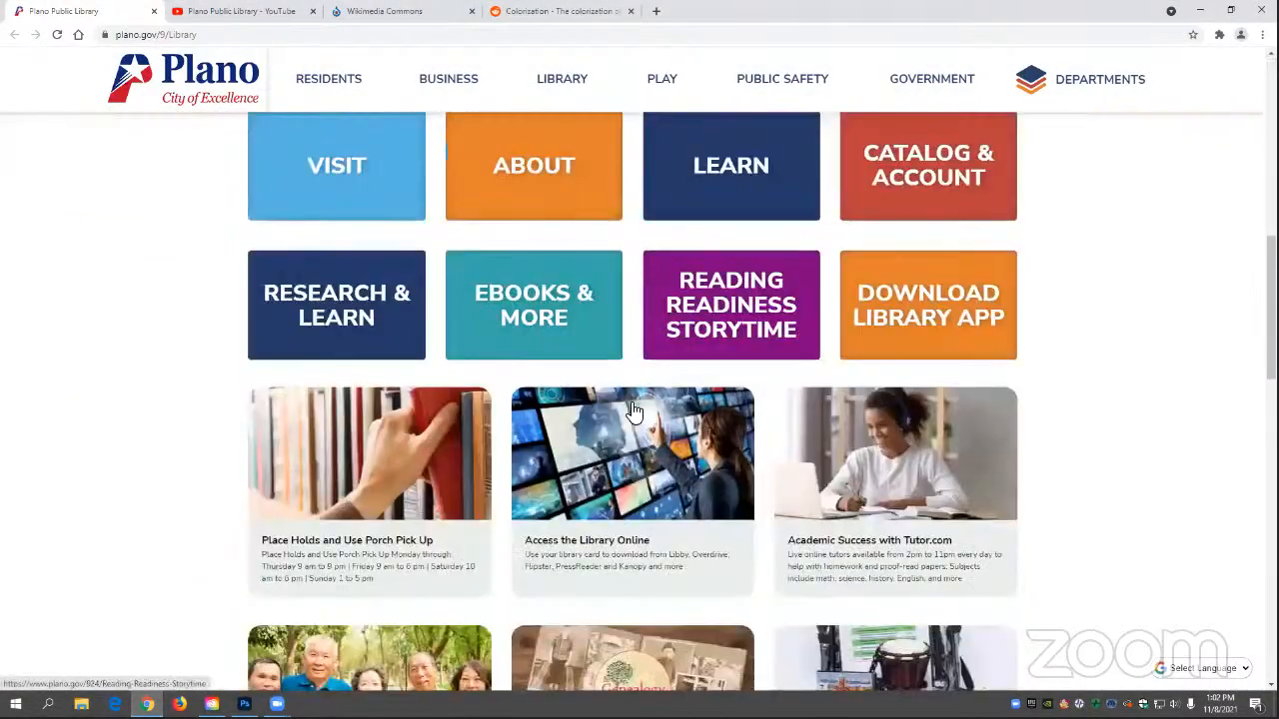
scroll(631, 412, down, 12)
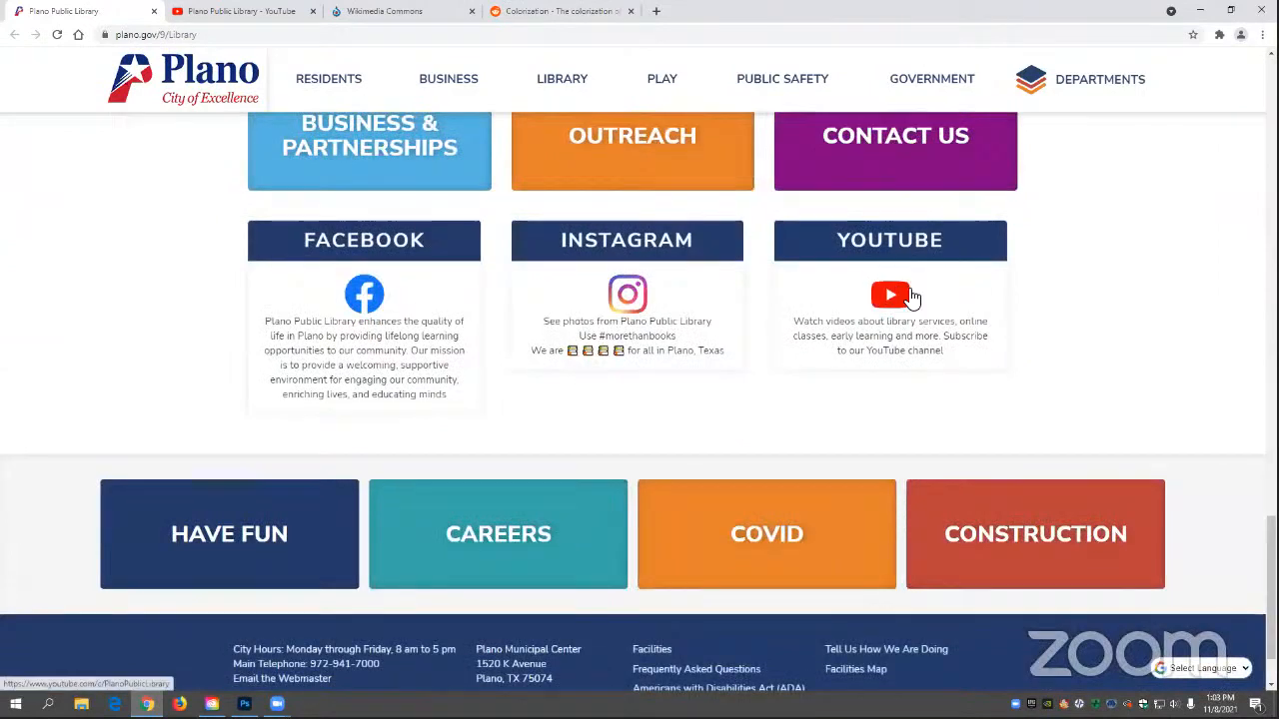
click(905, 296)
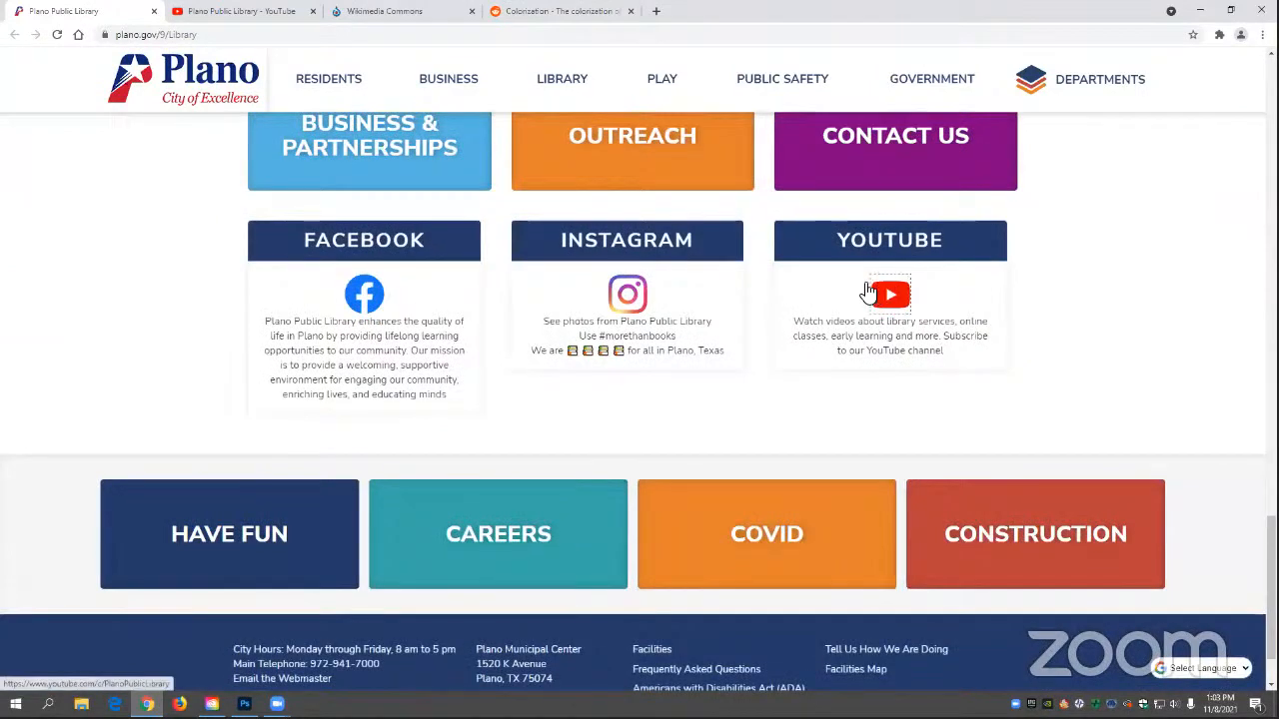
- Search within the Plano Public Library YouTube channel for "restoration"
click(265, 15)
click(825, 346)
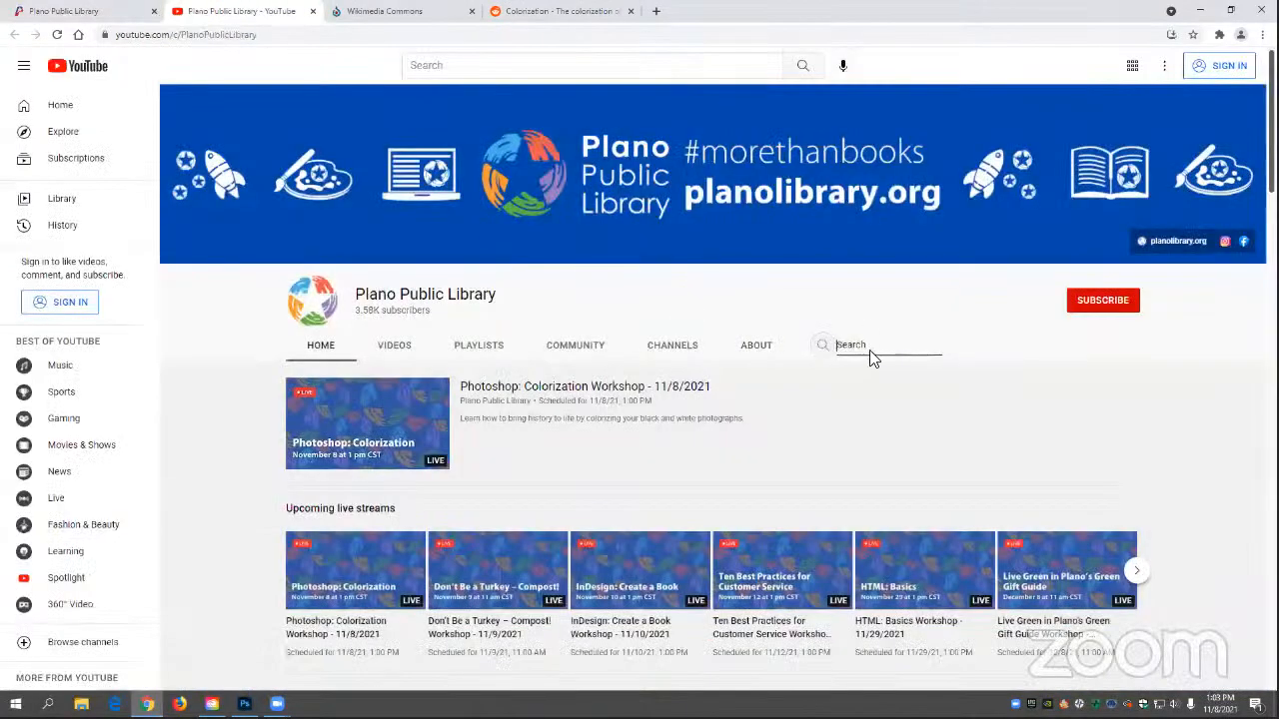
text(restor)
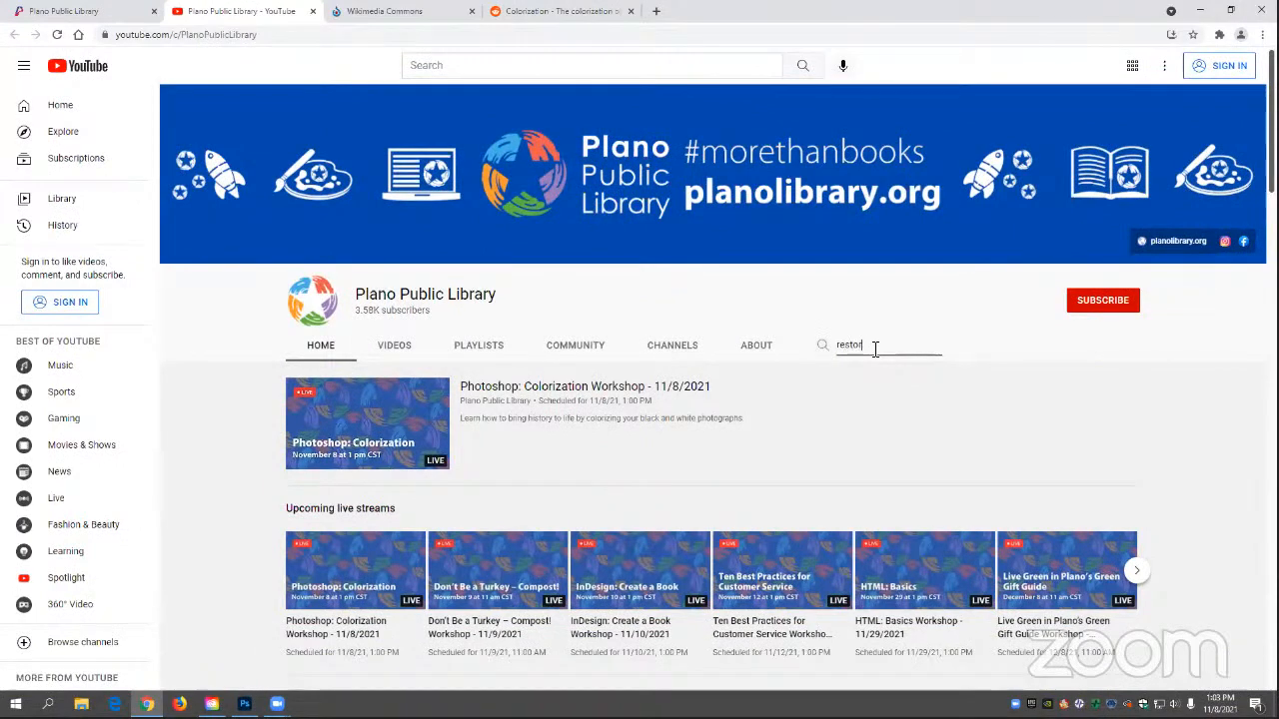
text(ation)
key(Return)
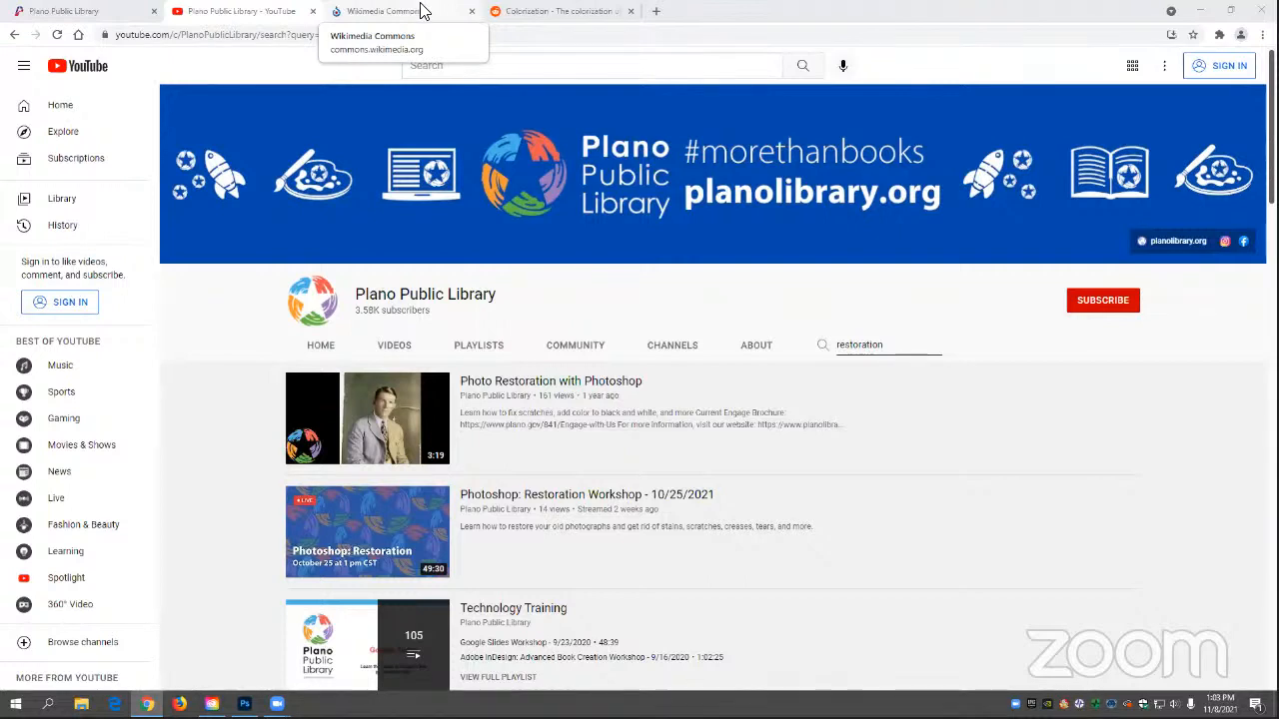
- Search Wikimedia Commons for Abraham Lincoln images
click(424, 11)
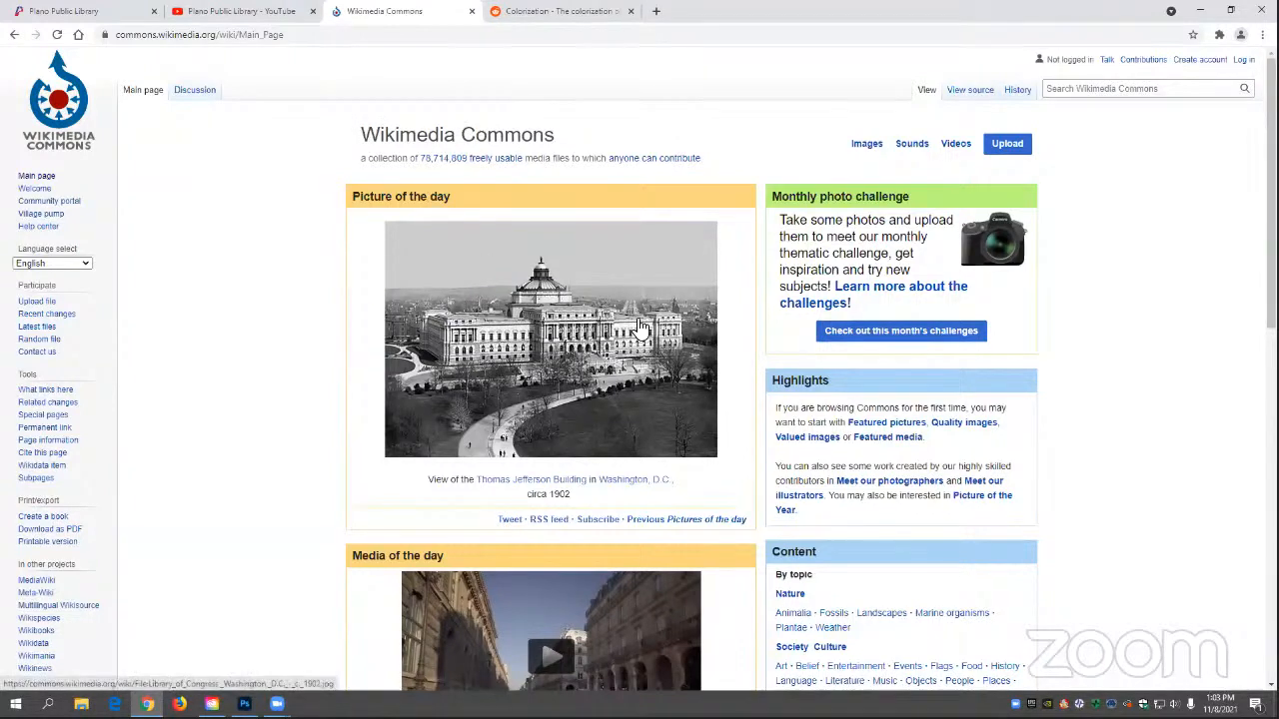
click(1087, 89)
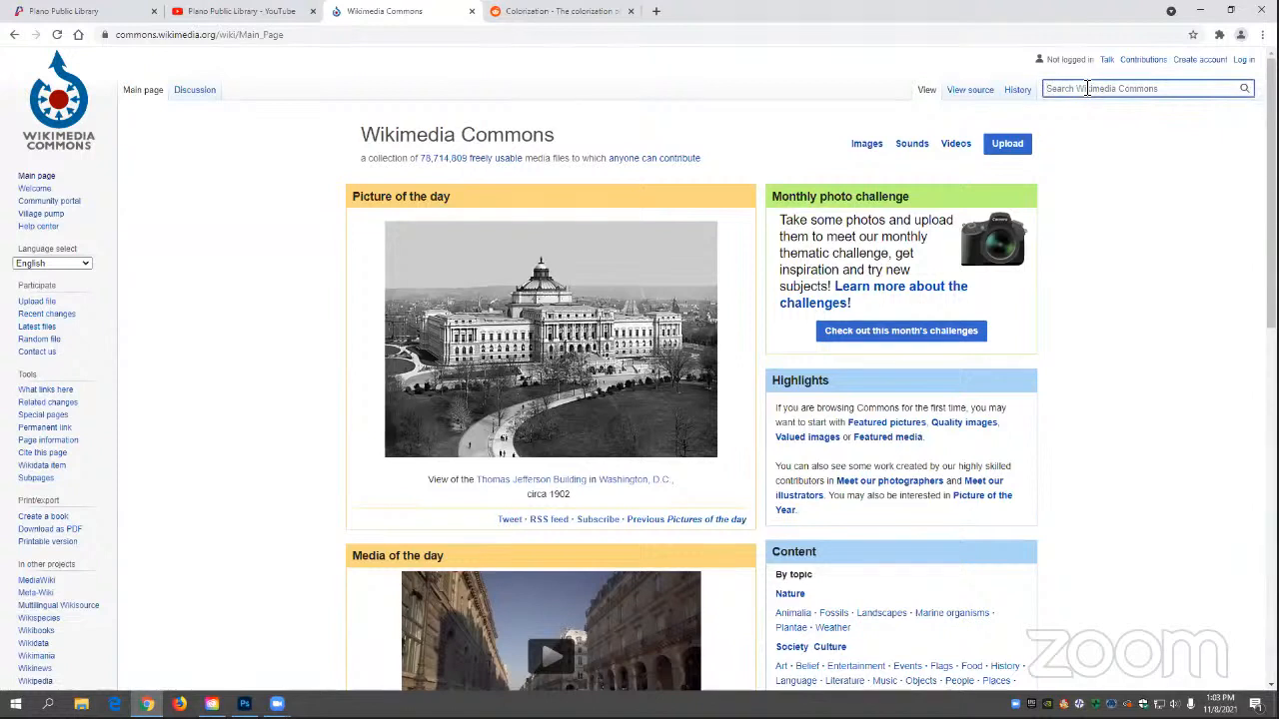
text(abraham)
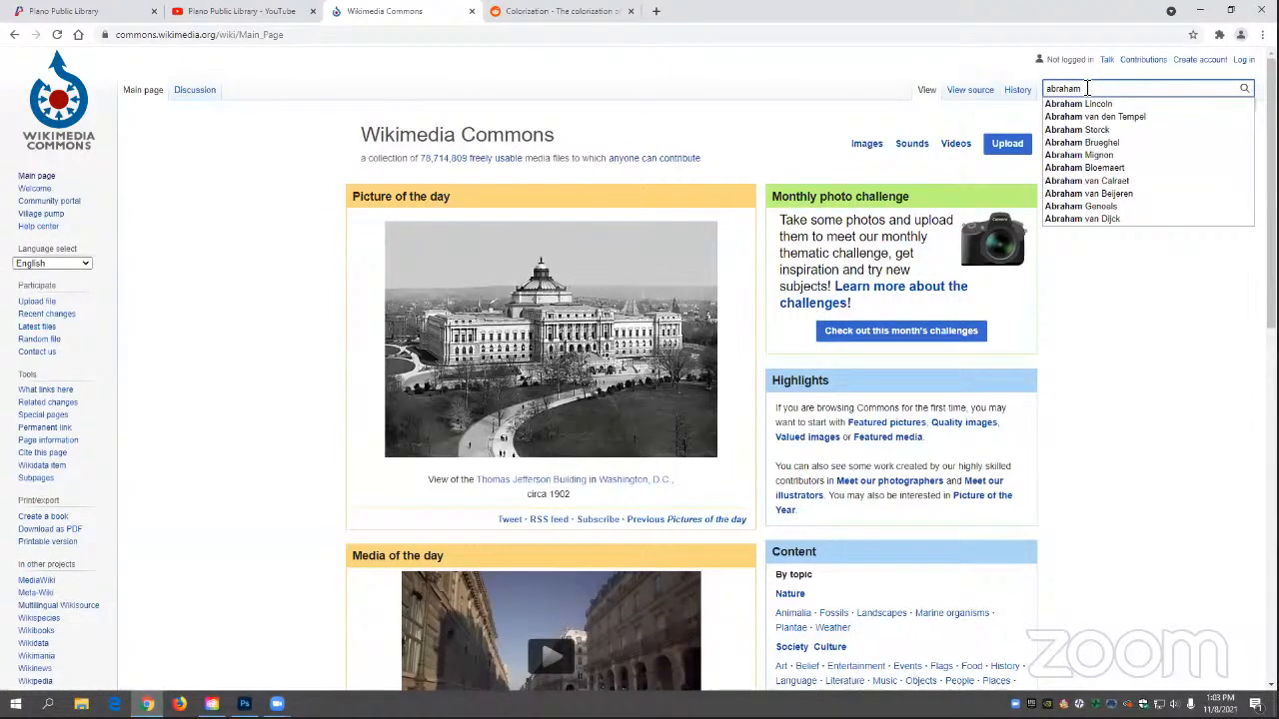
key(Down)
key(Return)
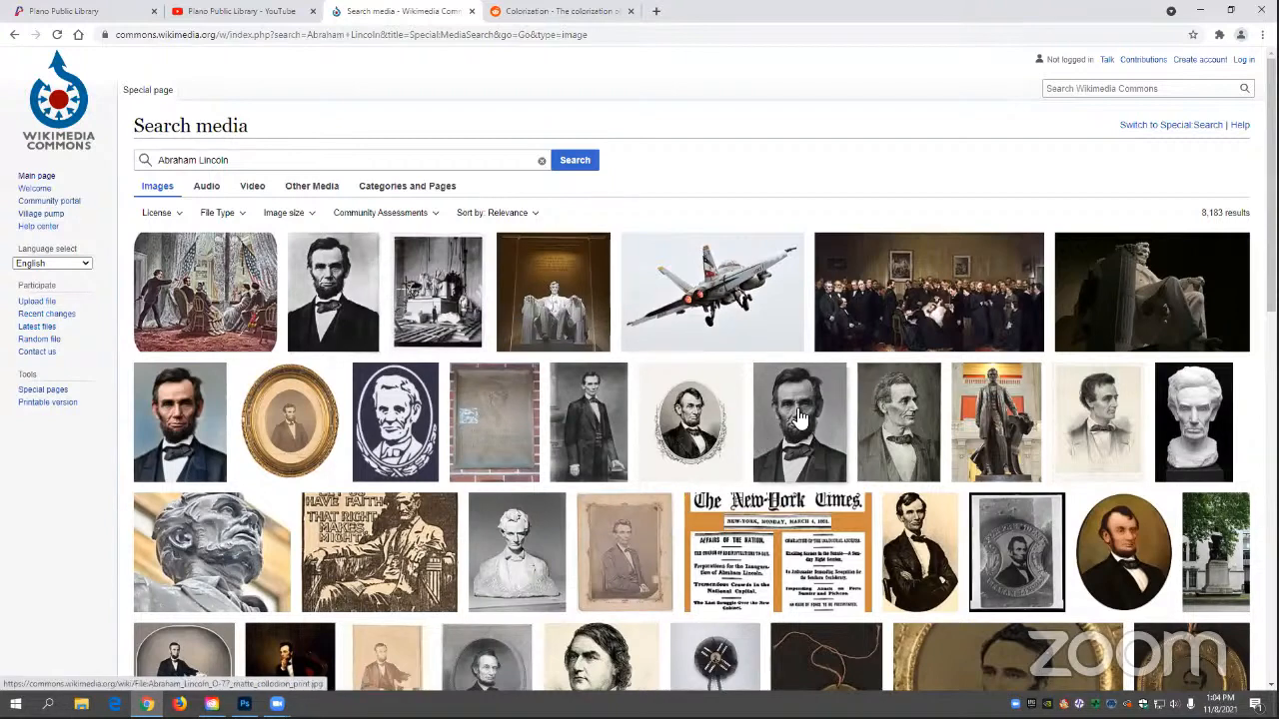
- Preview the Lincoln head-on-shoulders portrait and the O-77 matte collodion print, and check the pixel dimensions of each
click(360, 315)
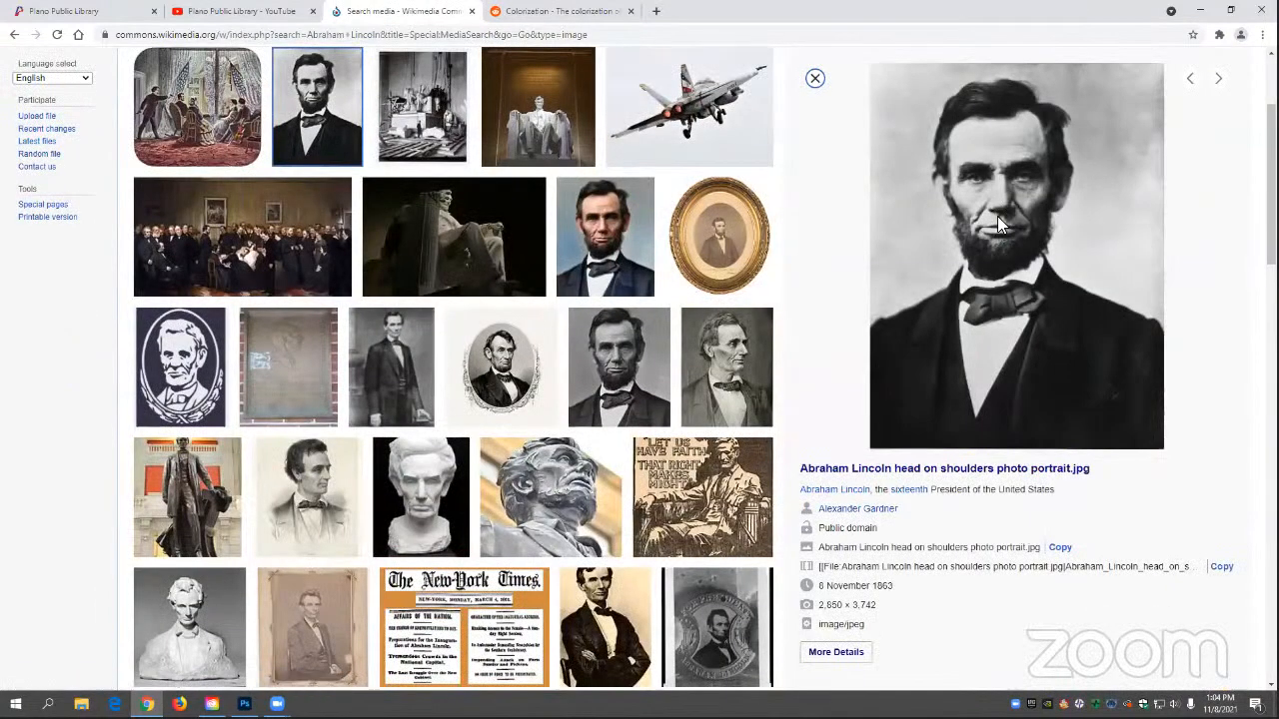
drag(819, 607, 877, 606)
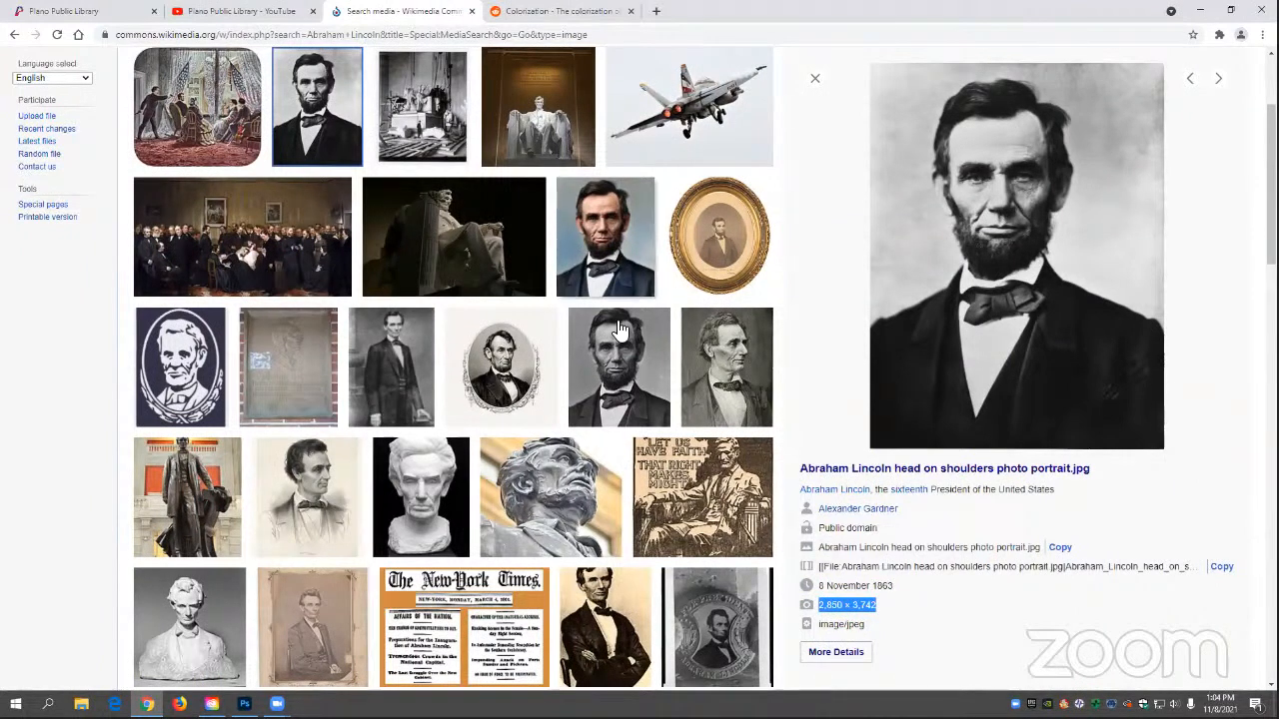
click(633, 357)
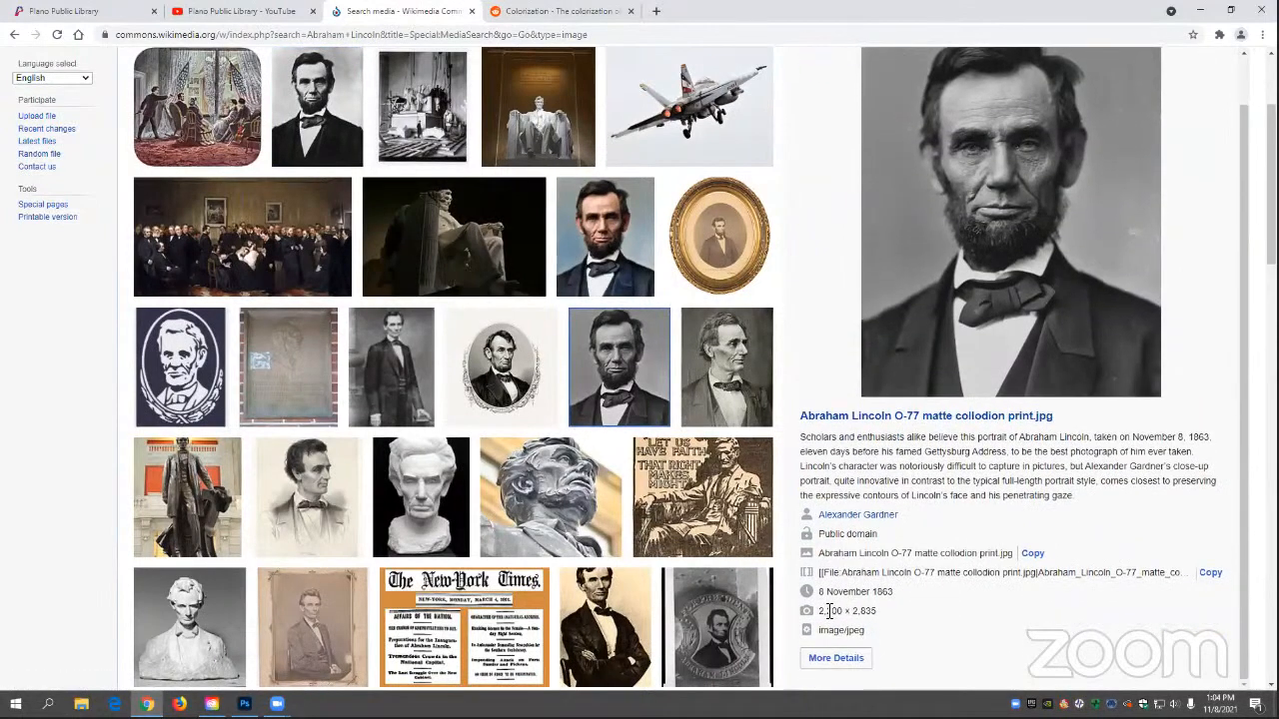
drag(819, 612, 879, 612)
- Compare the look of the head-on-shoulders portrait with the O-77 matte collodion print in the preview
scroll(854, 611, up, 2)
scroll(490, 383, up, 2)
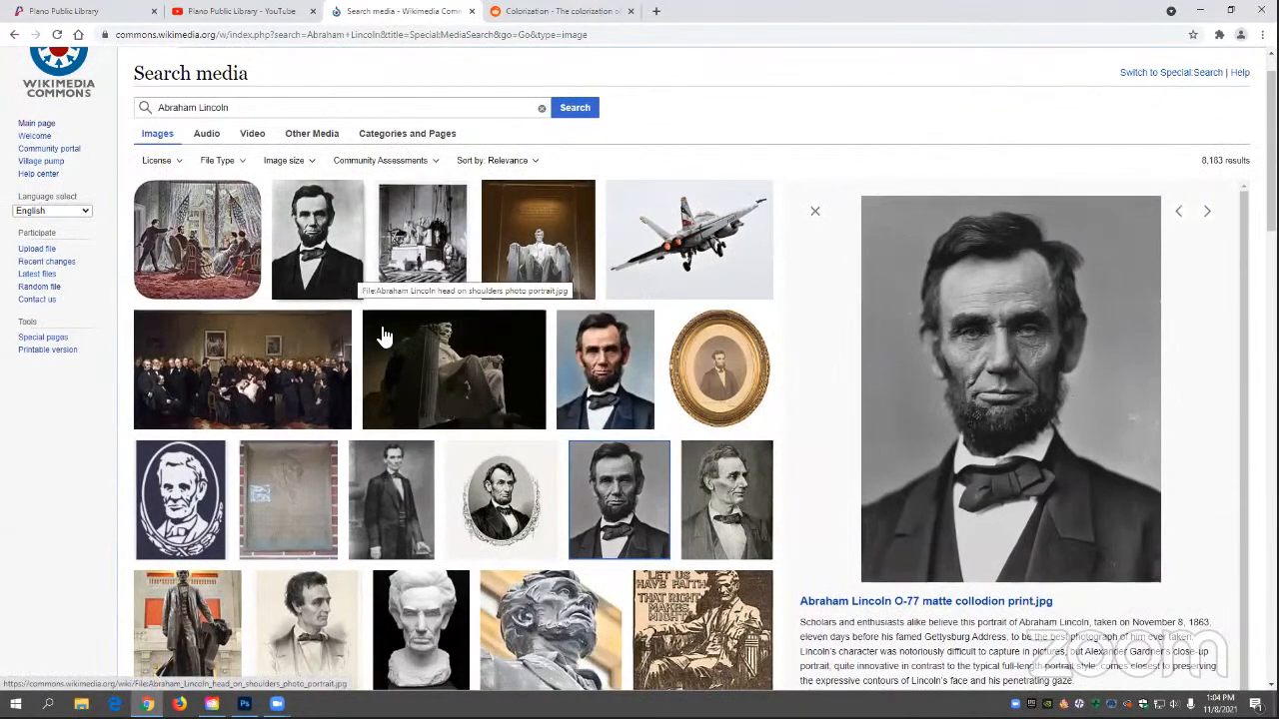
click(337, 258)
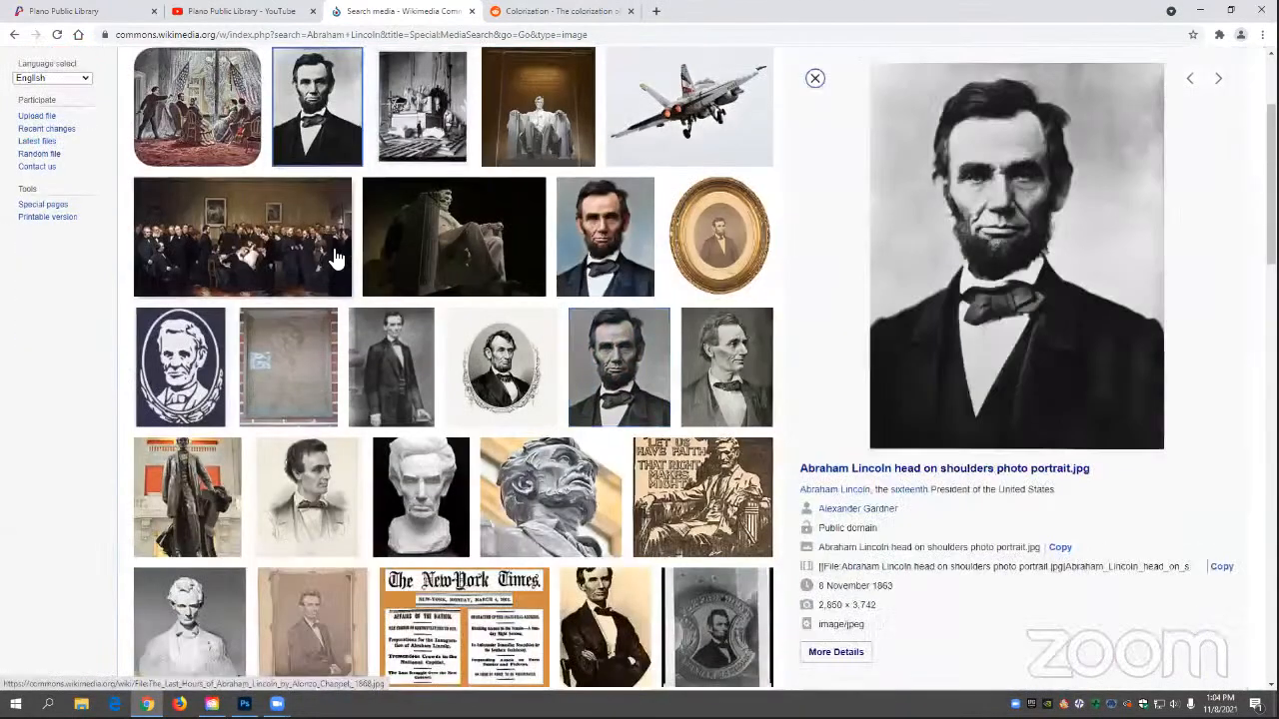
click(659, 395)
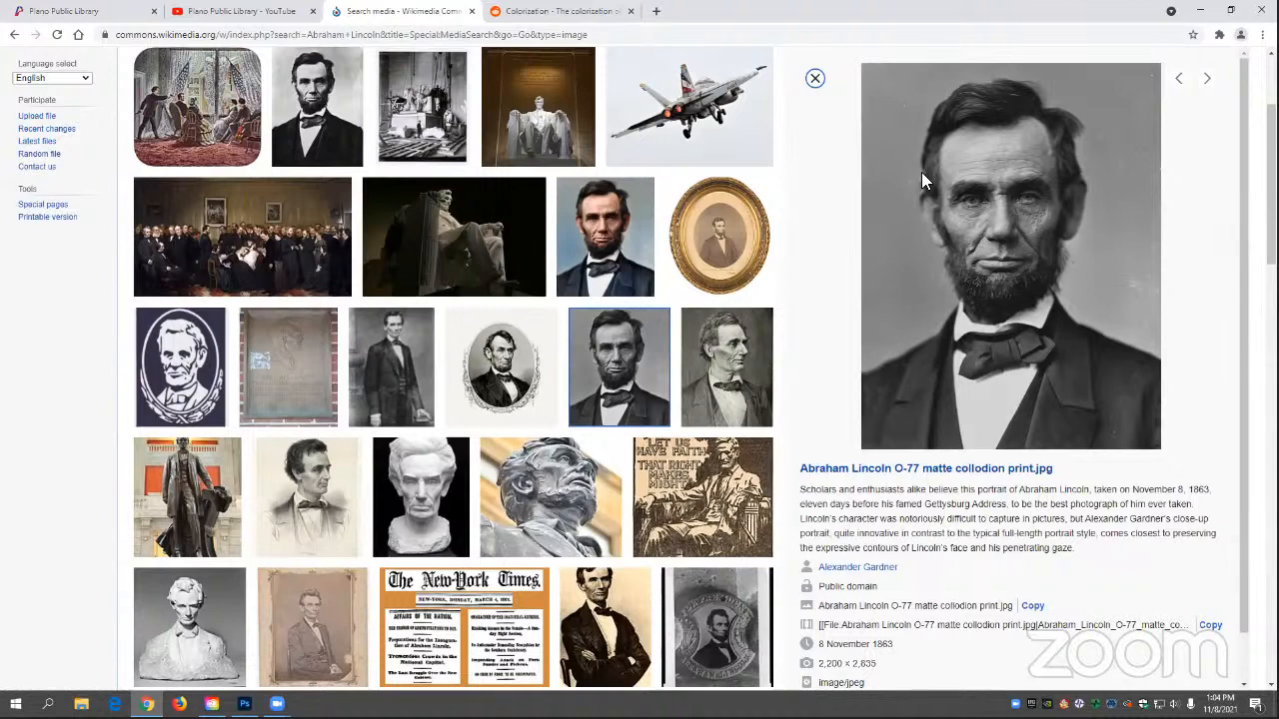
- Open the full-size original of "Abraham Lincoln head on shoulders photo portrait.jpg" and show its saving options without saving it
click(312, 140)
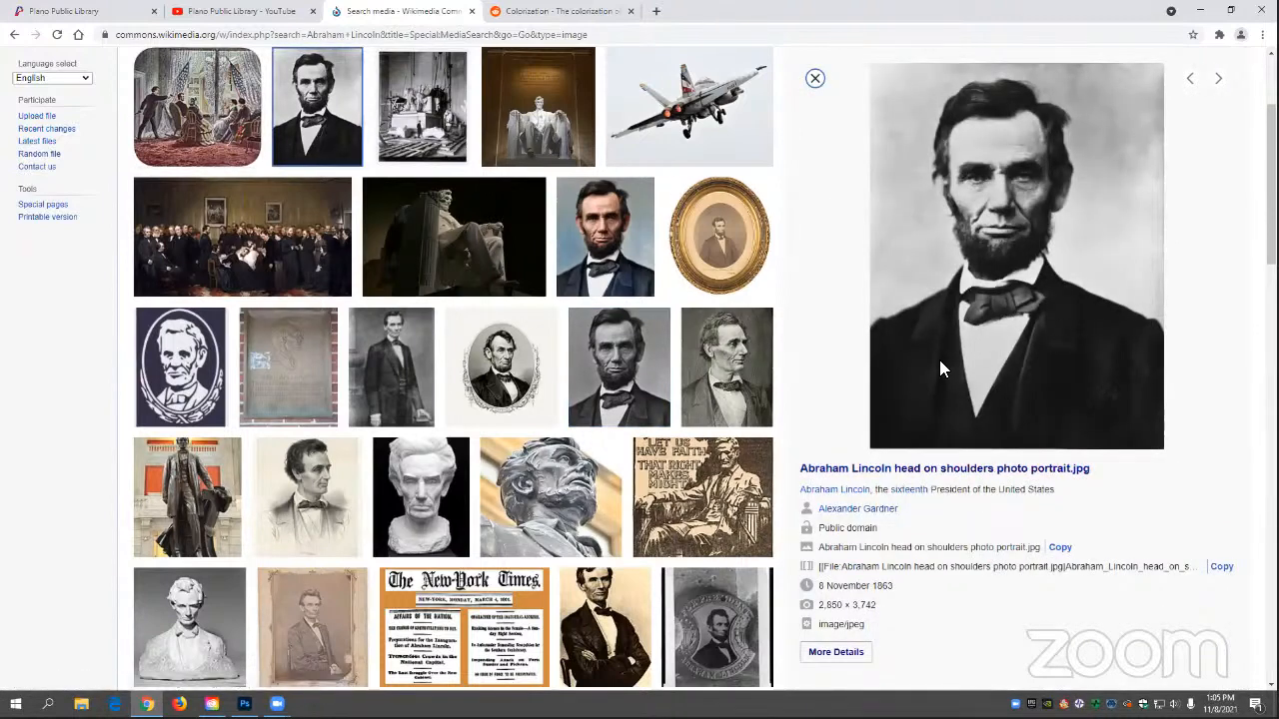
click(907, 467)
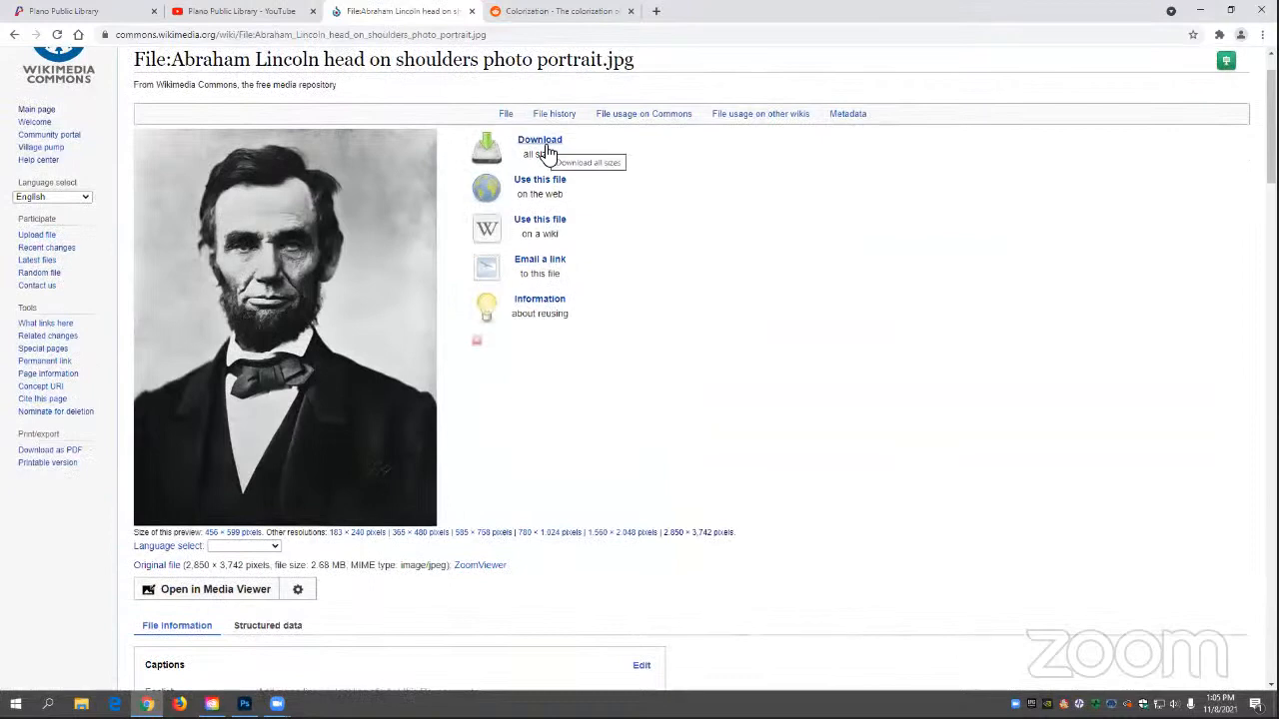
click(323, 317)
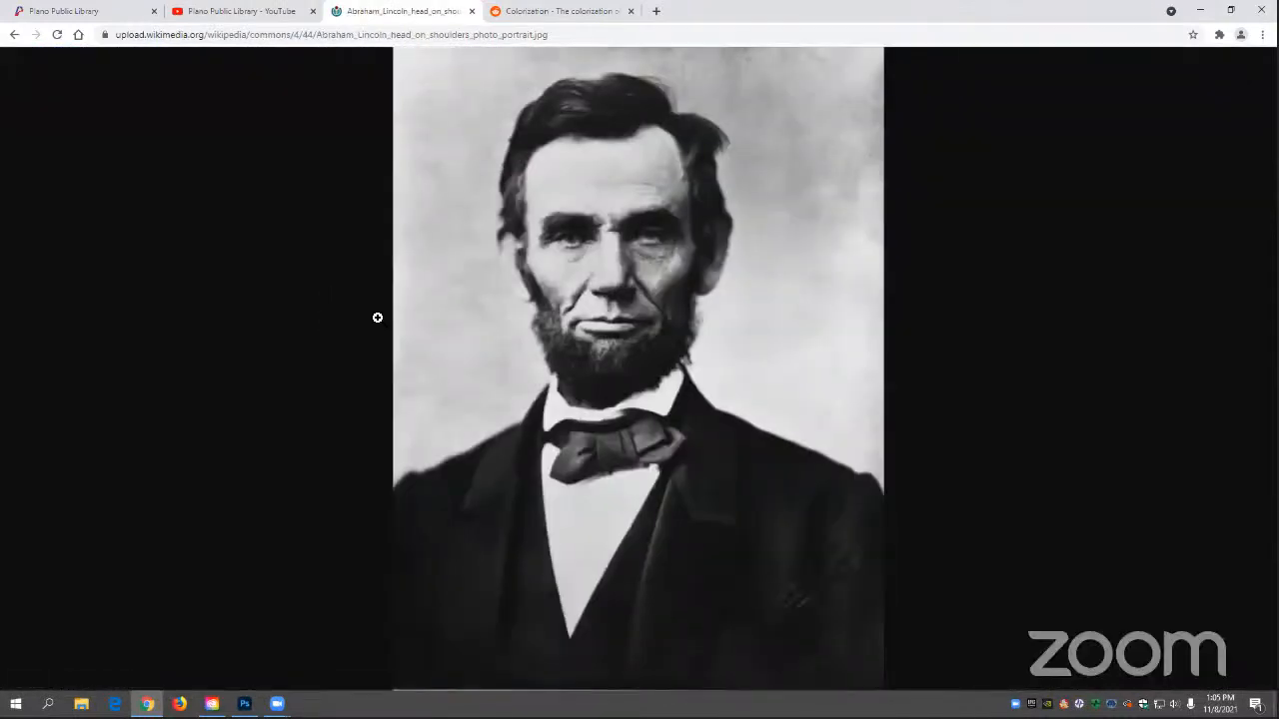
right_click(620, 229)
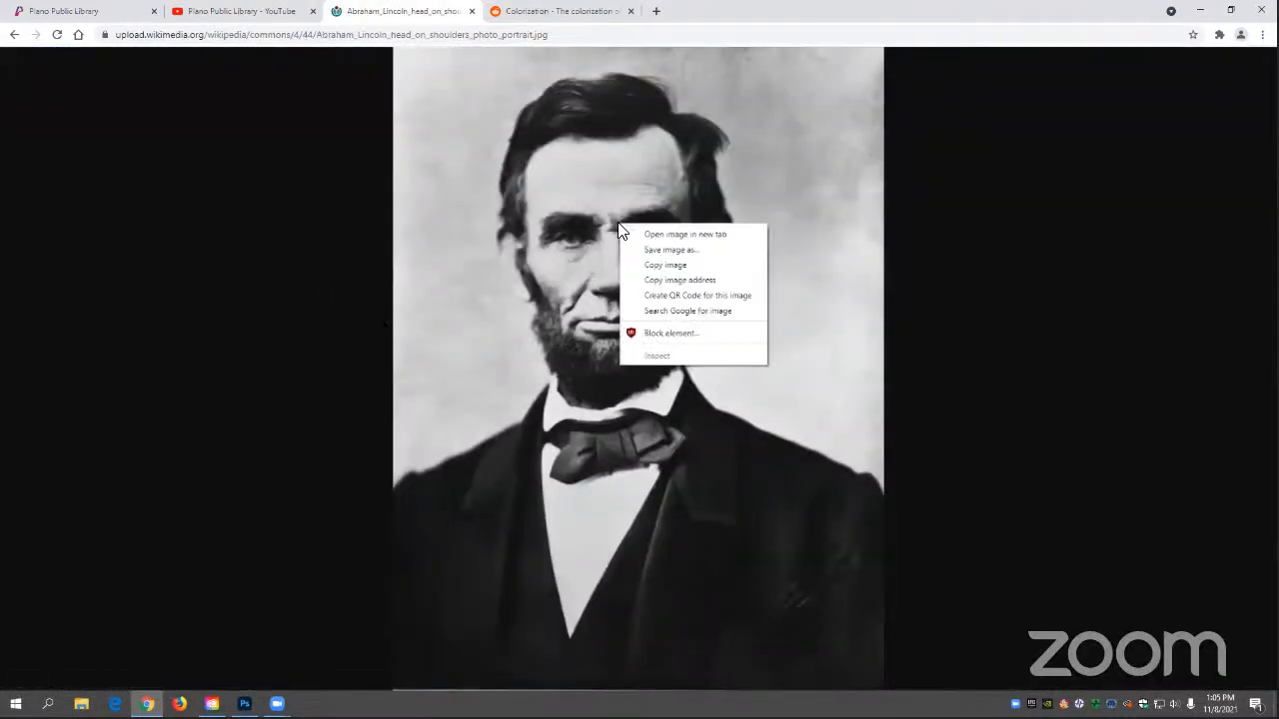
click(804, 272)
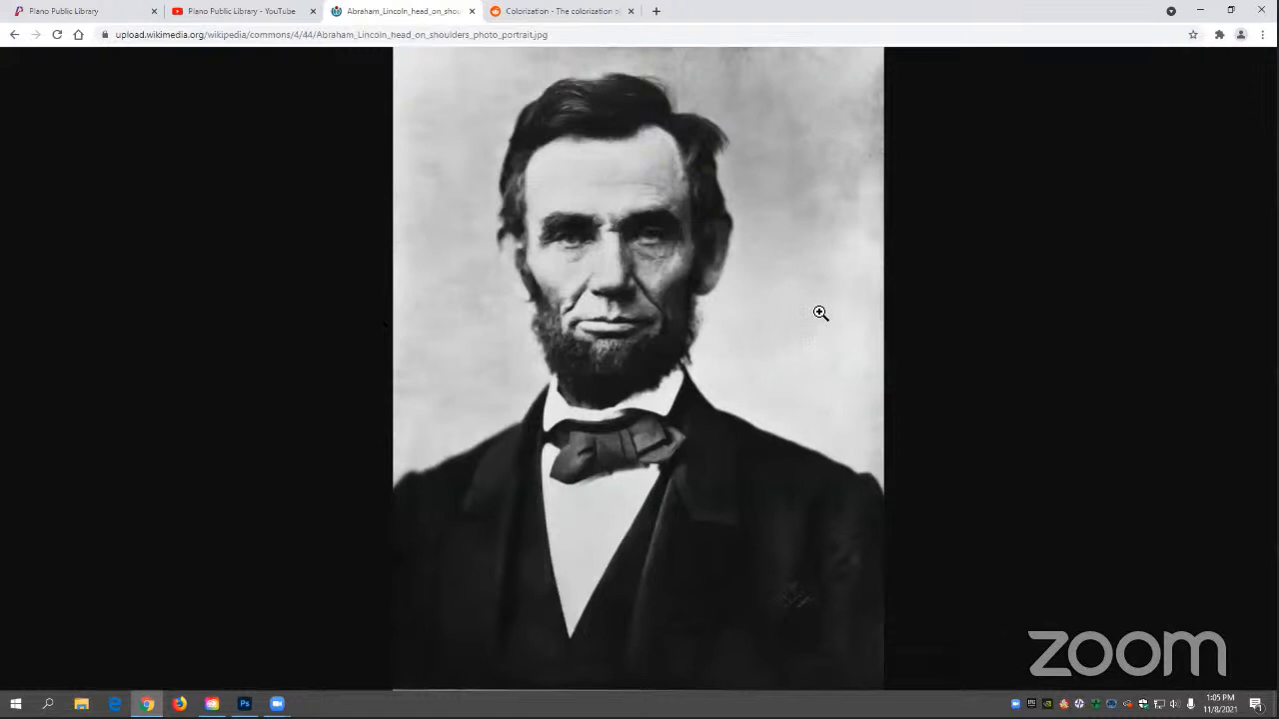
- Return to Photoshop and open Abraham_Lincoln_head_on_shoulders_photo_portrait.jpg from the colorization folder on the Desktop
click(1200, 12)
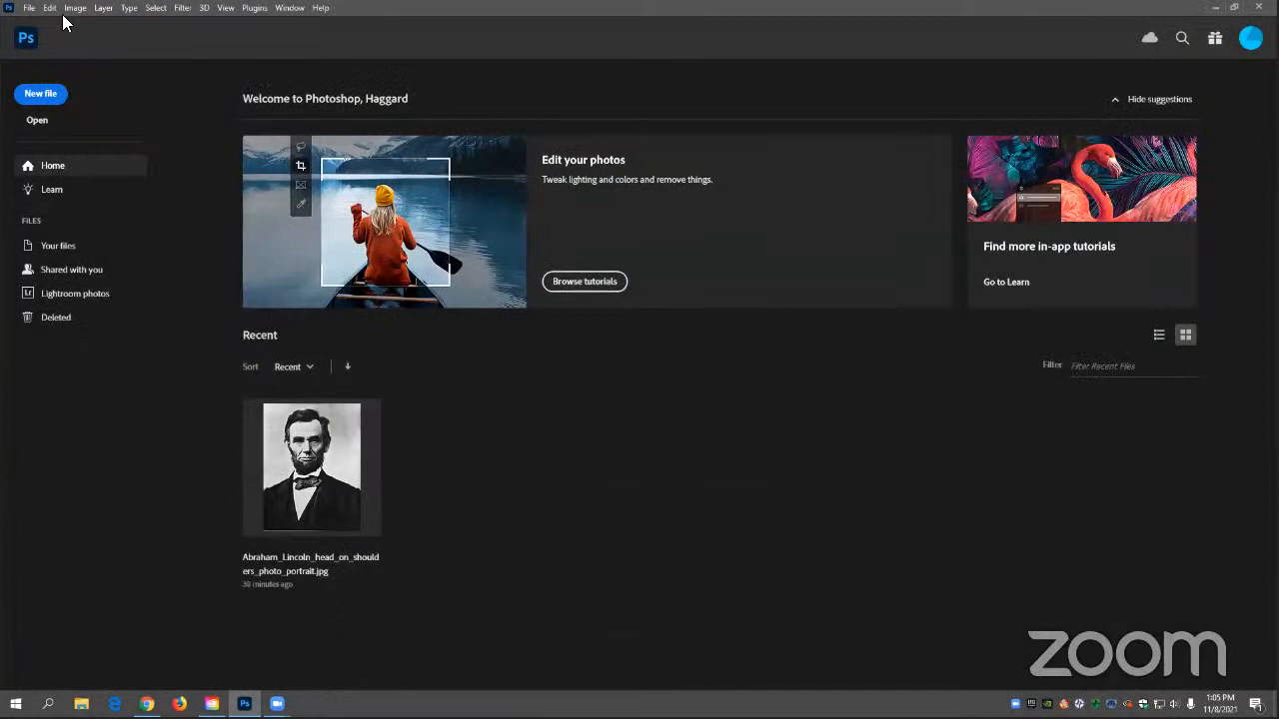
click(31, 8)
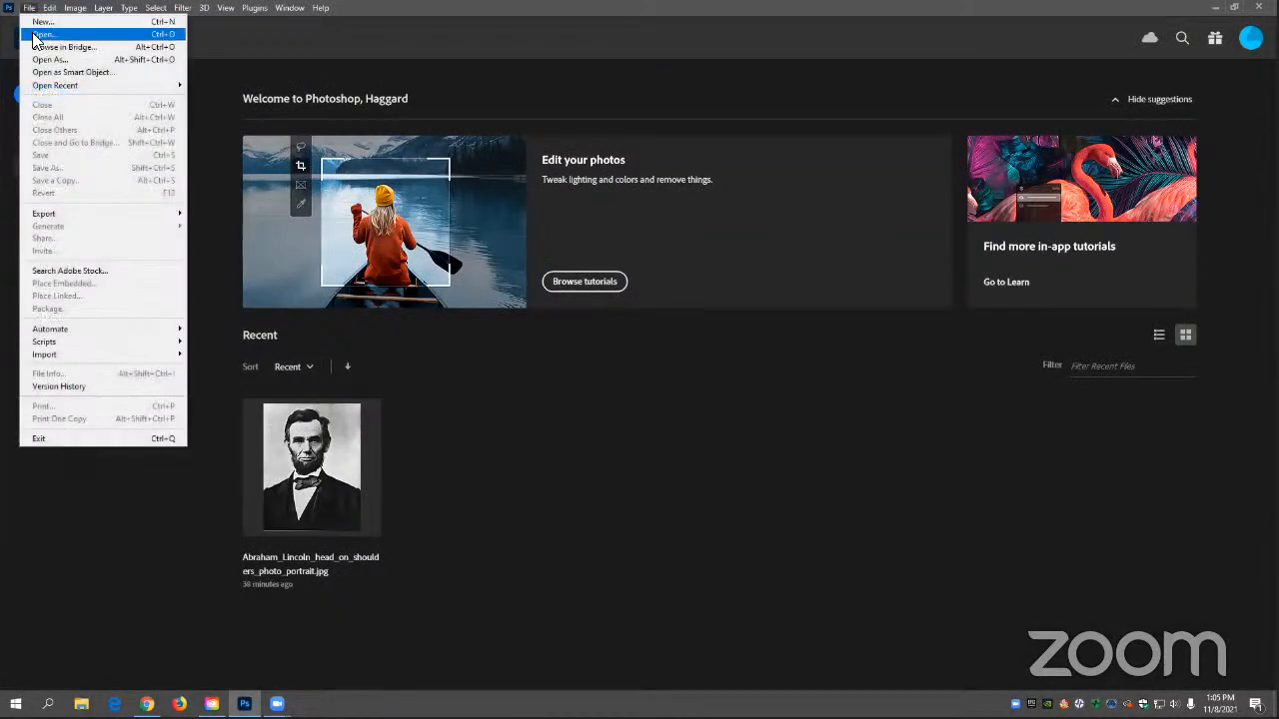
click(40, 34)
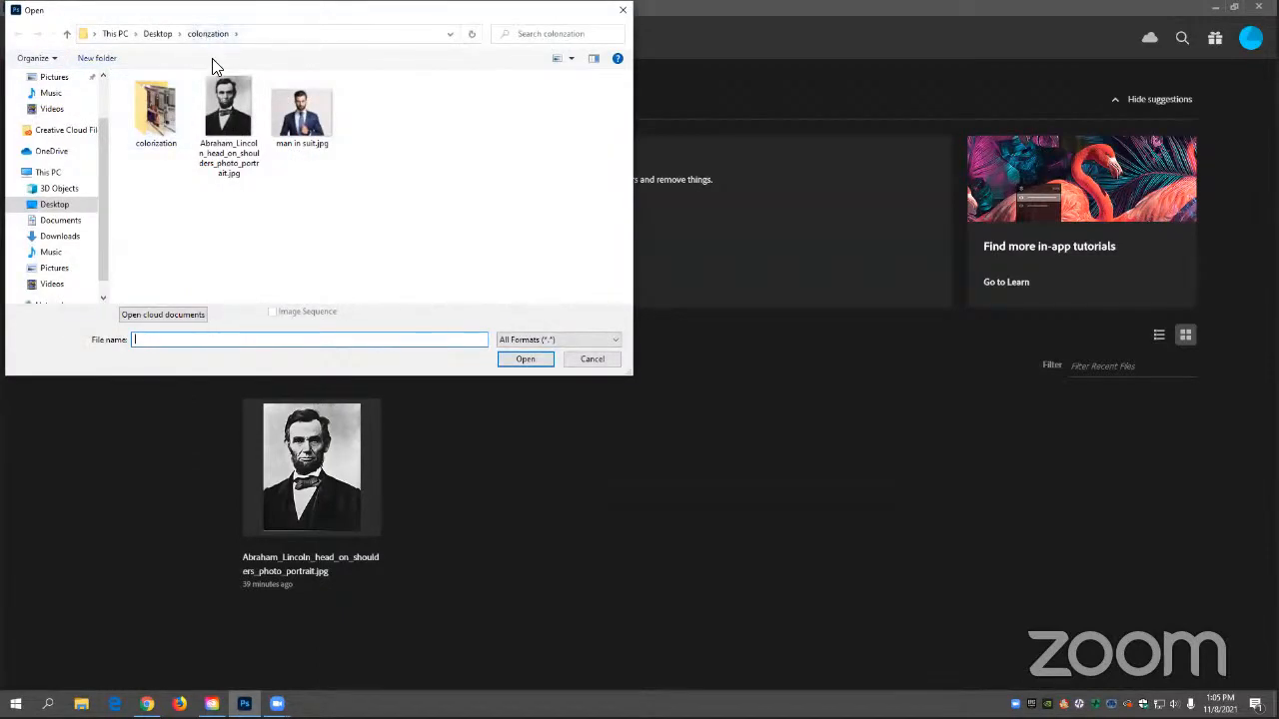
double_click(247, 172)
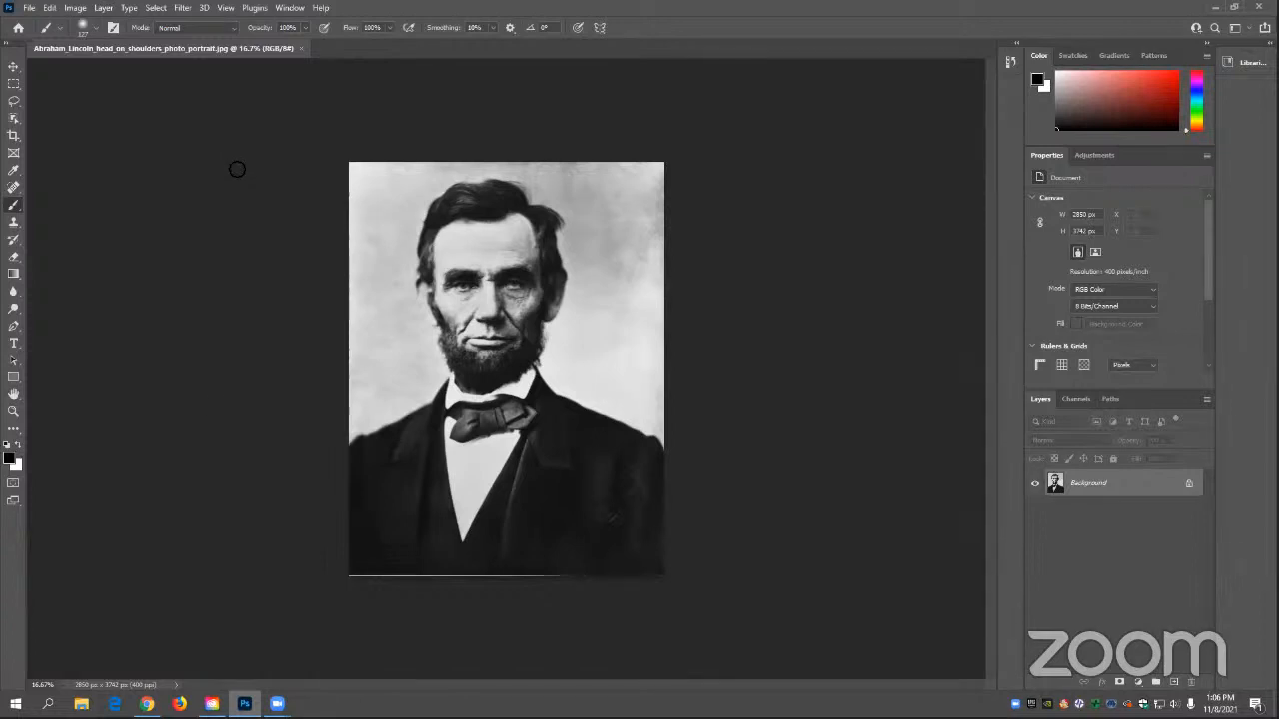
- Open the example image 1ai.jpg from the inner colorization folder on the Desktop in the Photos viewer
click(81, 704)
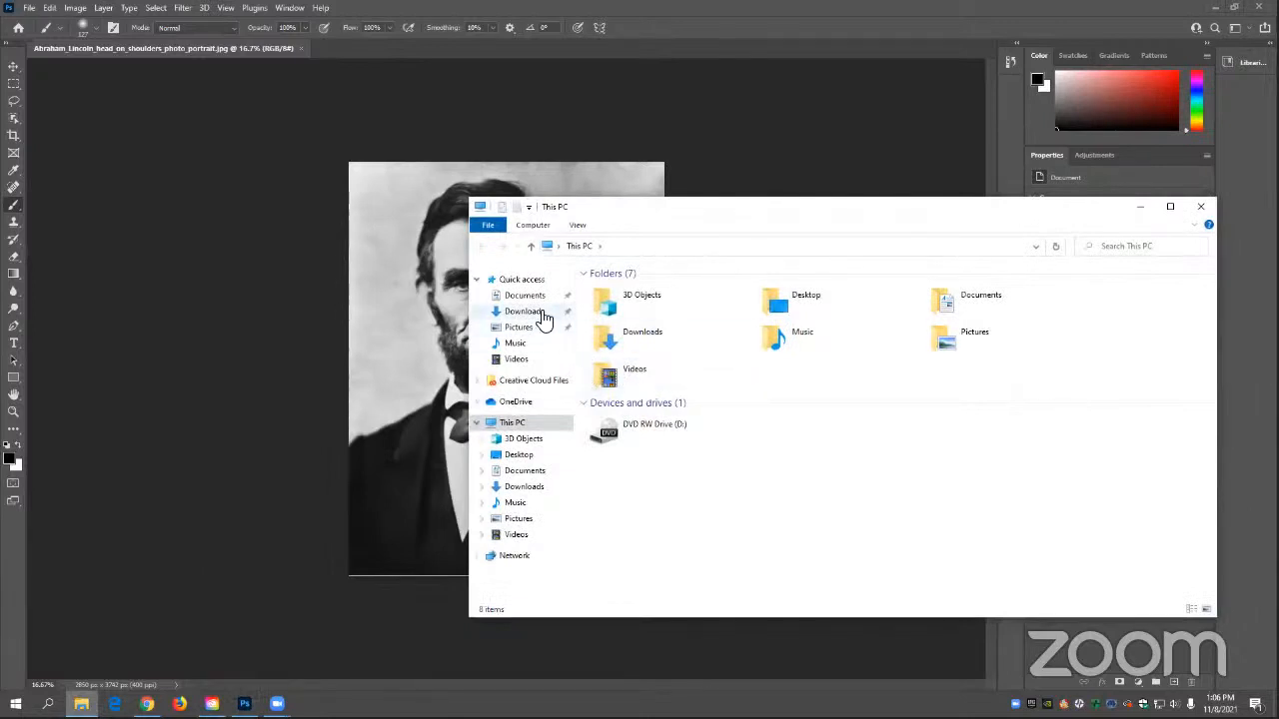
click(520, 456)
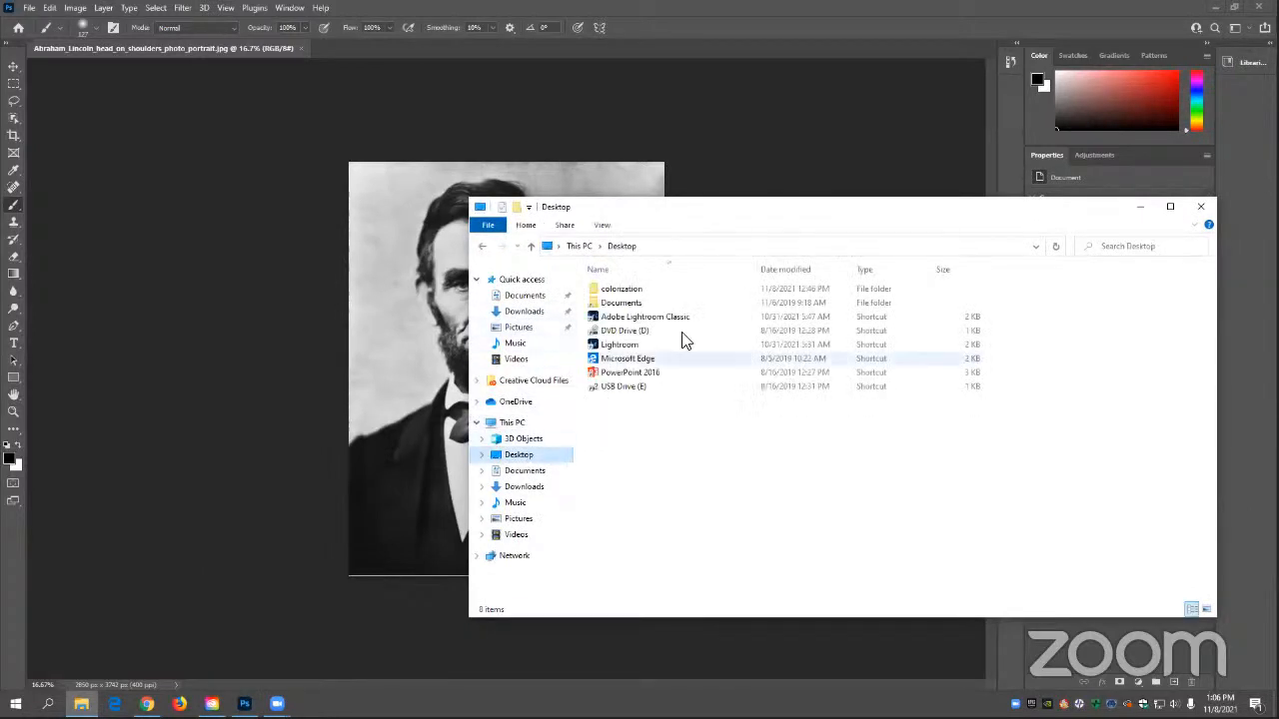
double_click(624, 289)
double_click(627, 295)
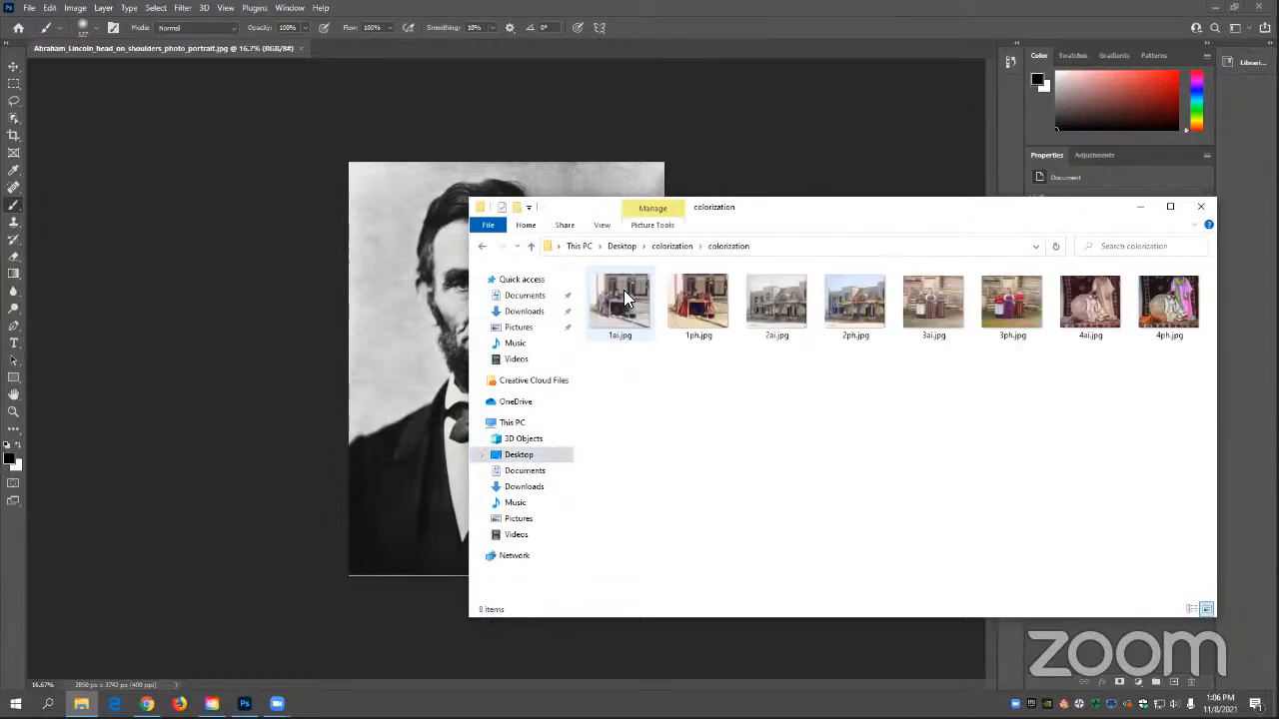
double_click(623, 291)
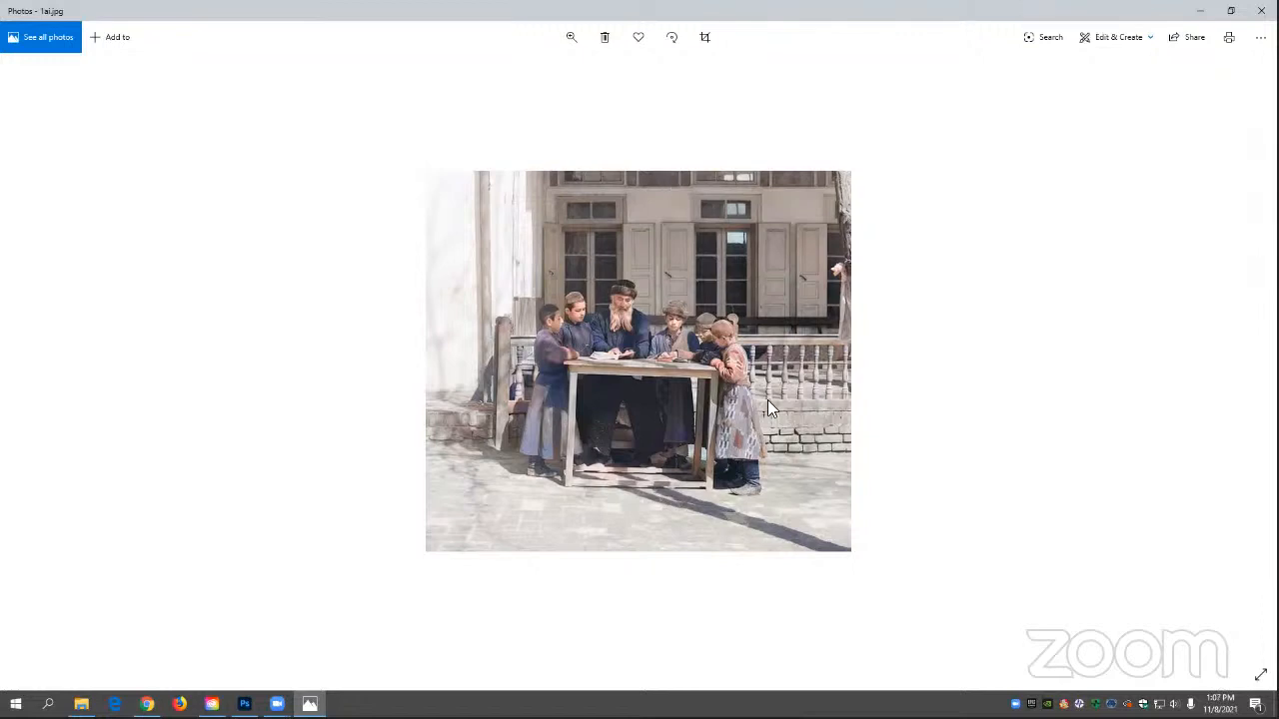
- Compare the AI-colorized images 1ai.jpg and 2ai.jpg with their true-color counterparts 1ph.jpg and 2ph.jpg
mouse_move(1234, 368)
click(1235, 367)
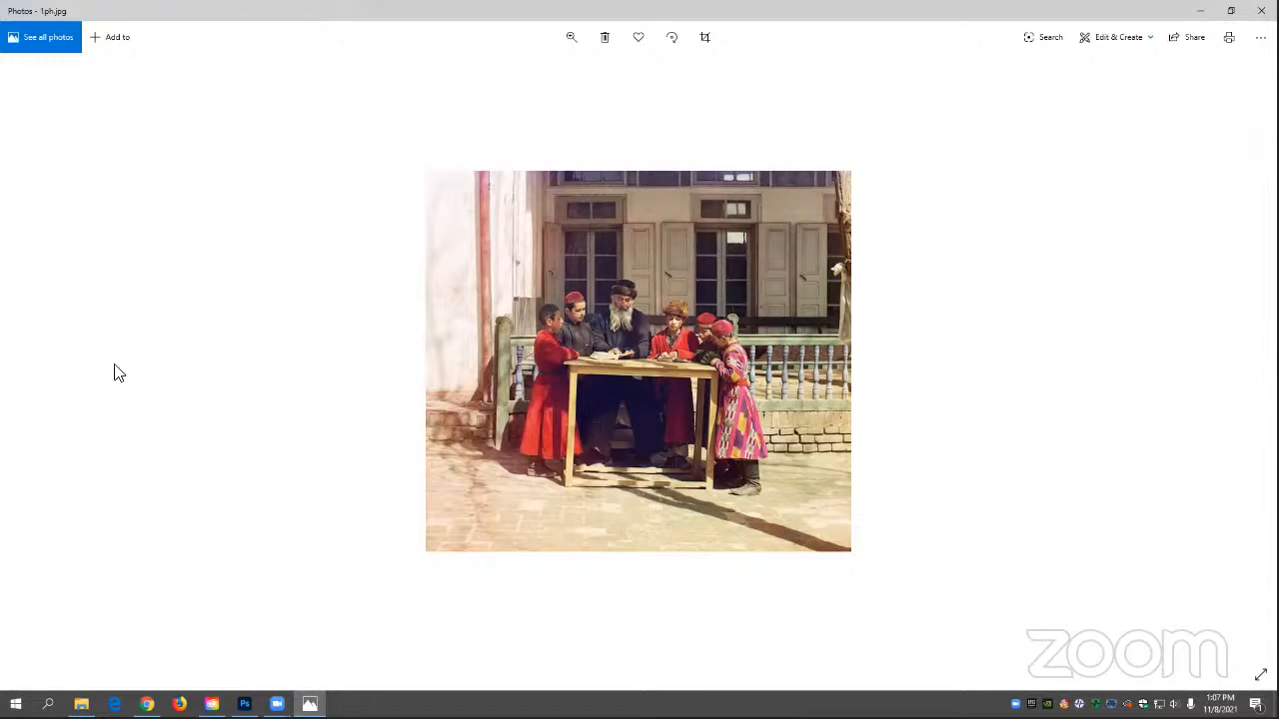
click(31, 365)
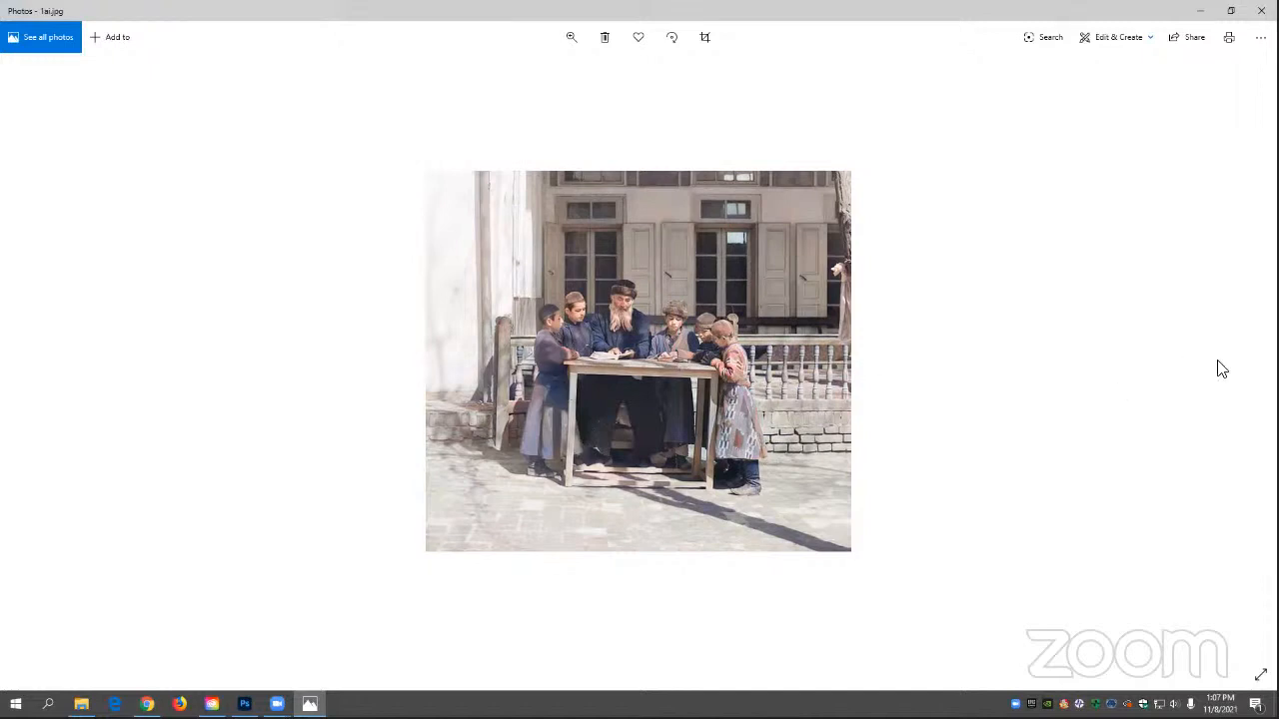
click(1245, 368)
click(1244, 368)
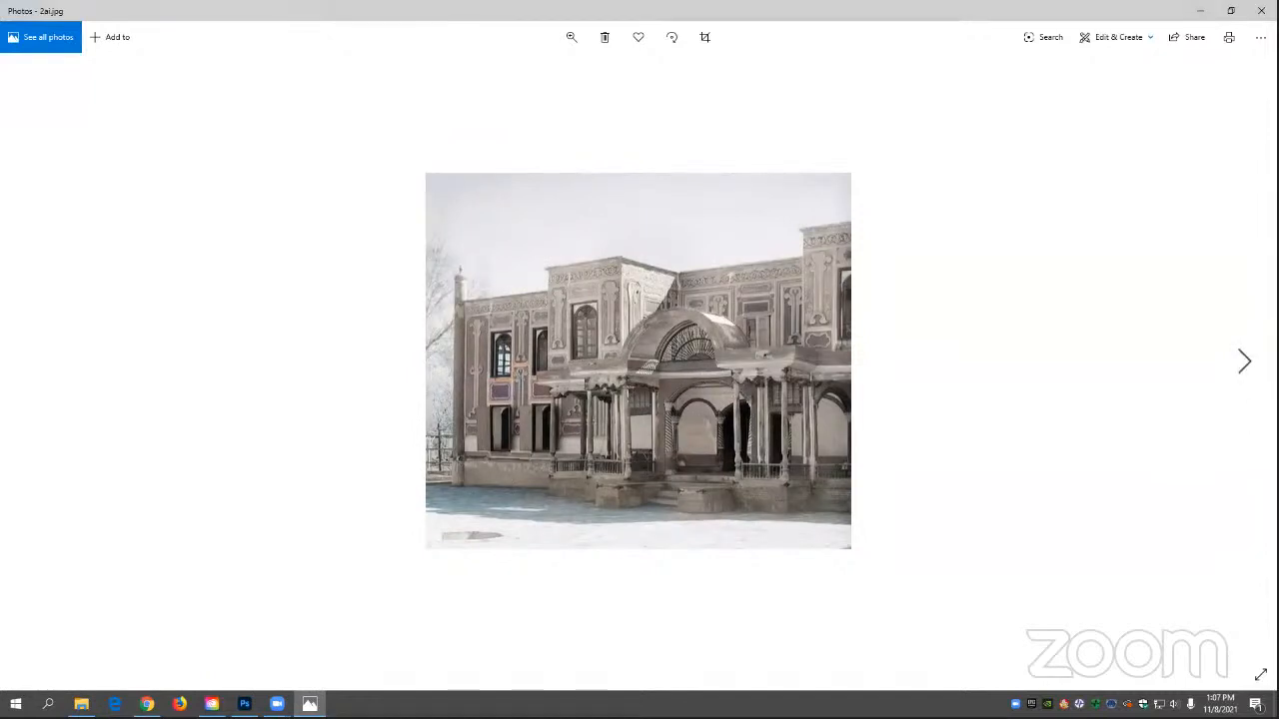
click(1244, 366)
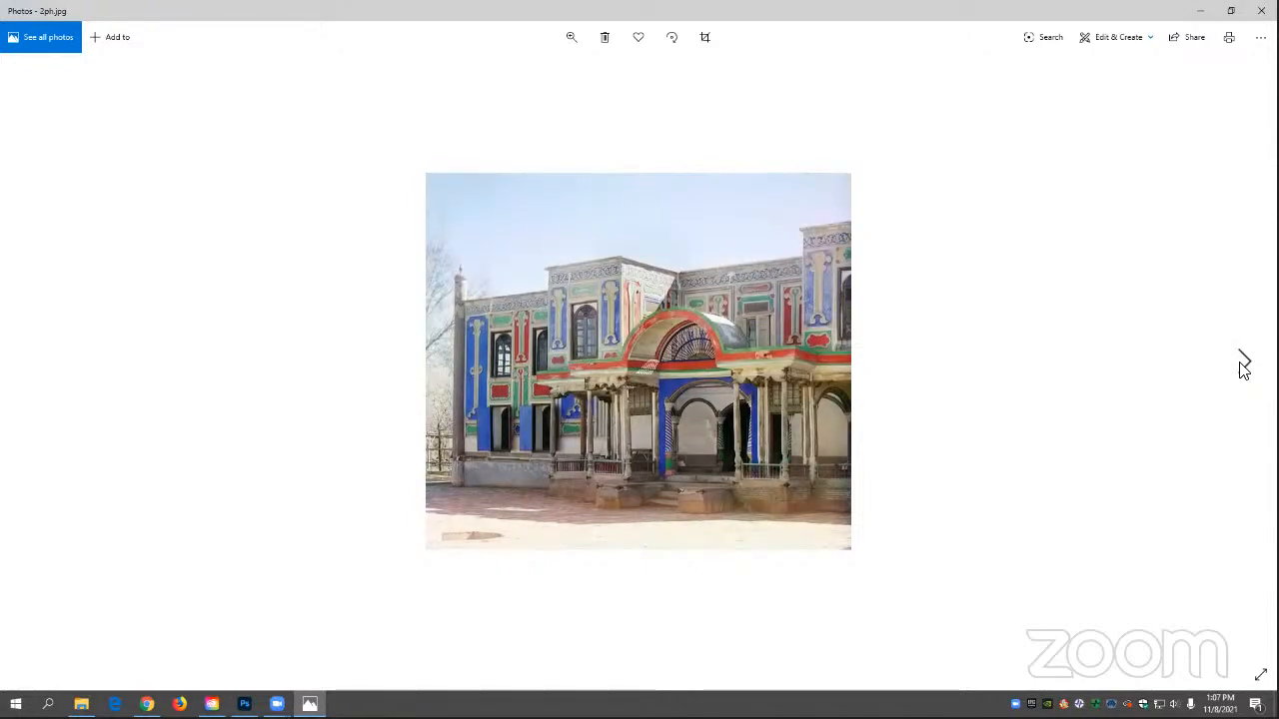
- Compare the AI-colorized images 3ai.jpg and 4ai.jpg with their true-color counterparts 3ph.jpg and 4ph.jpg
click(1244, 366)
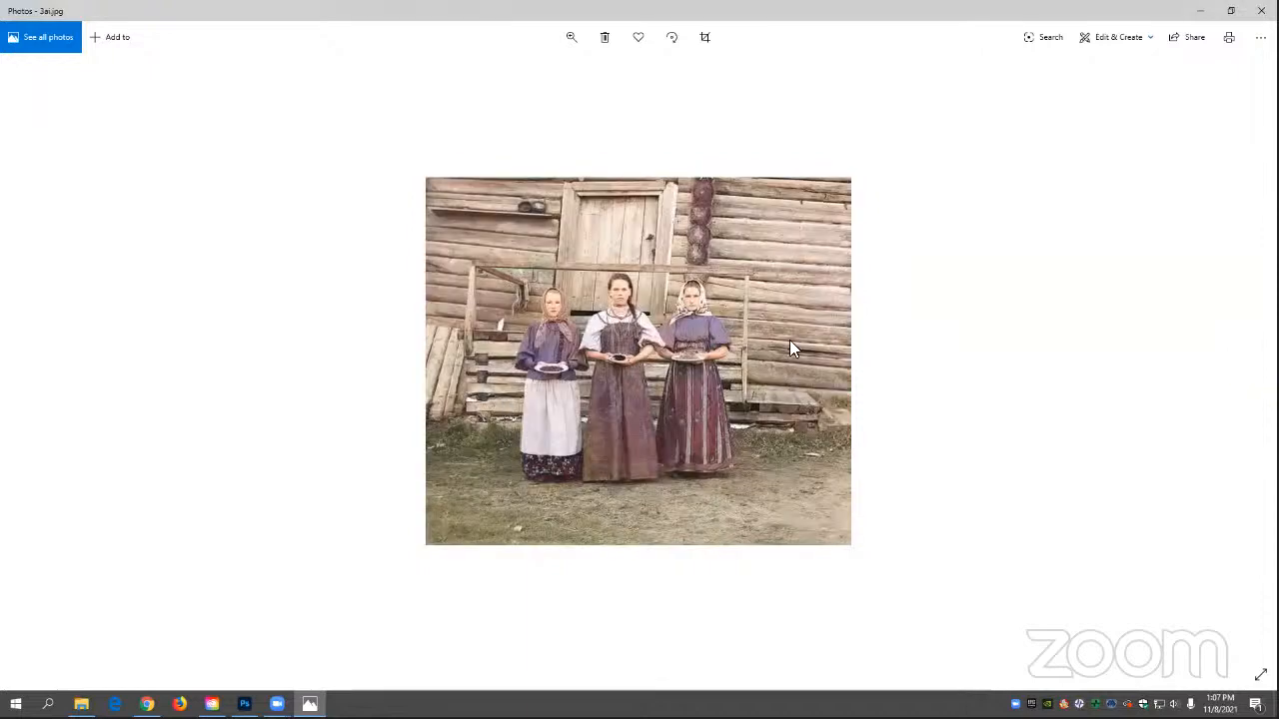
click(1245, 369)
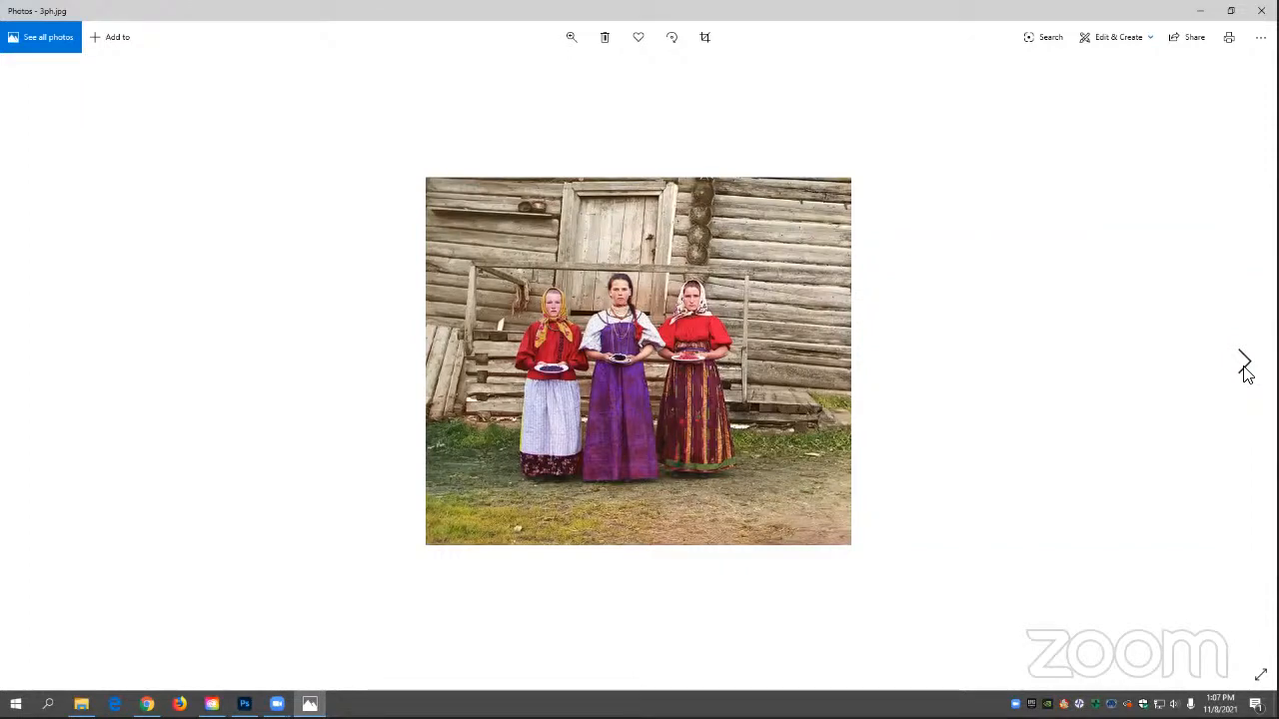
click(1245, 368)
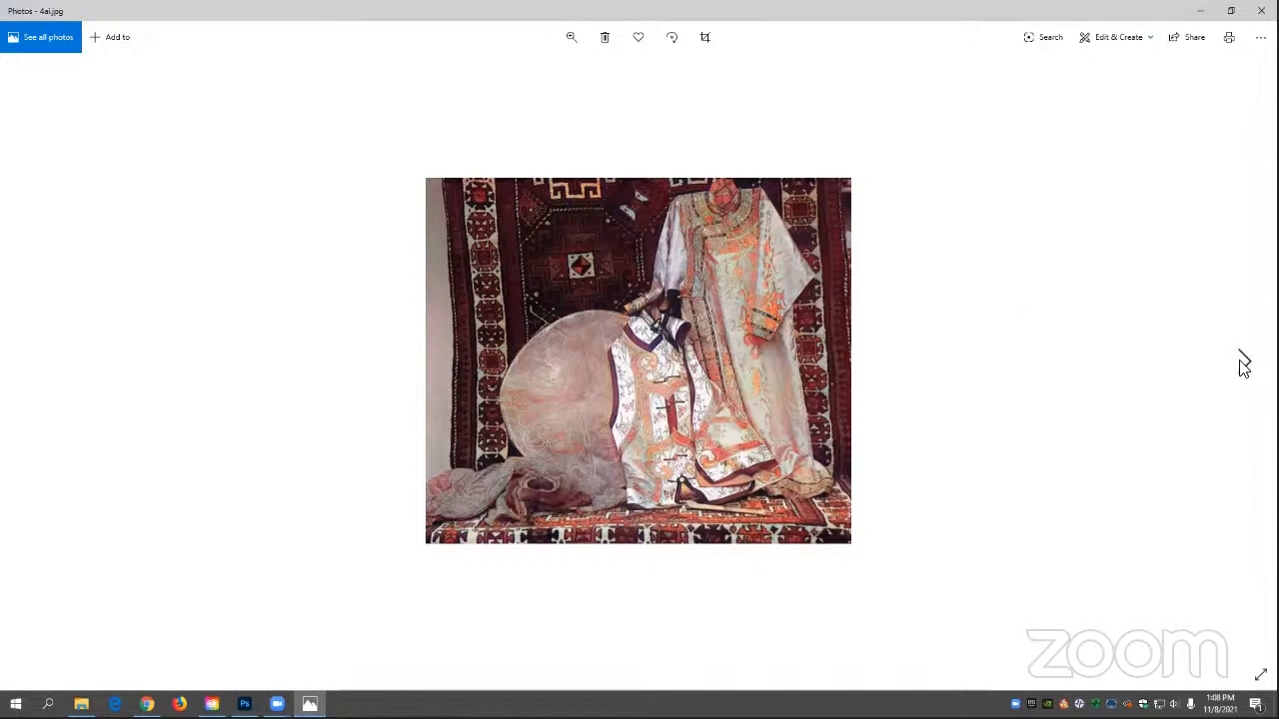
click(1244, 366)
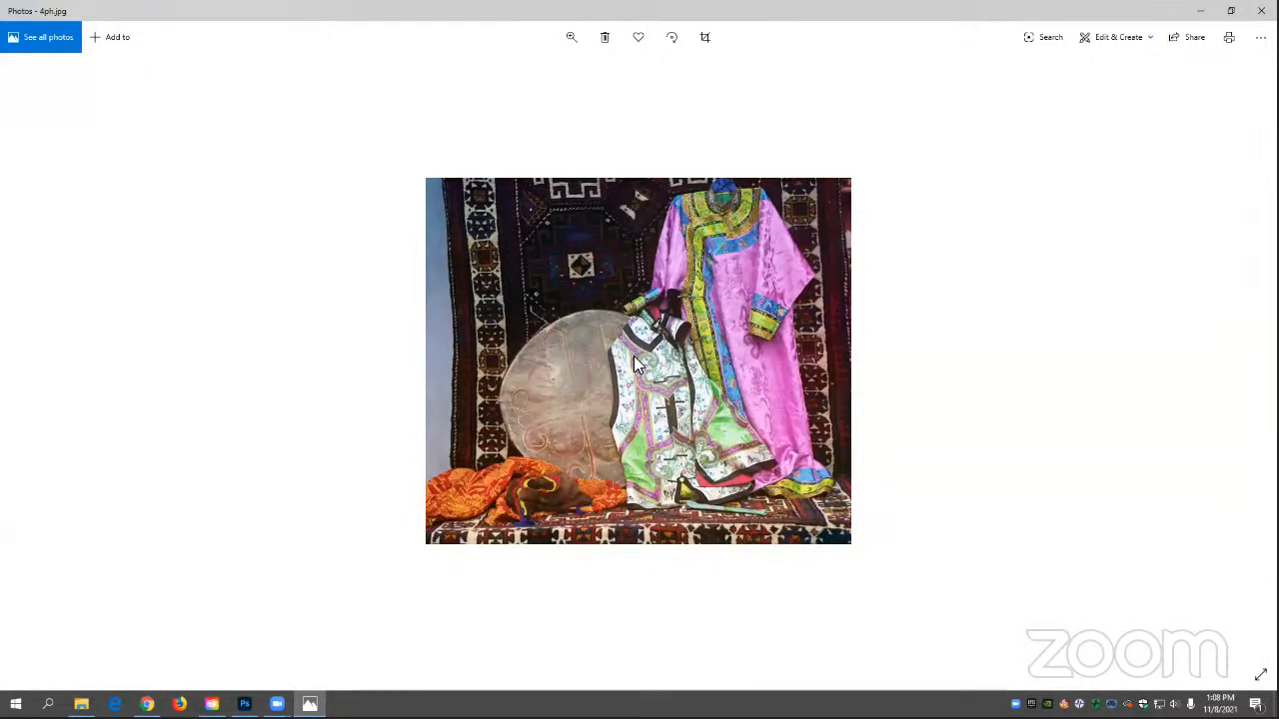
- Return to Photoshop and download the Colorize neural filter for the Lincoln portrait, skipping the introductory tour
click(1198, 12)
click(1200, 206)
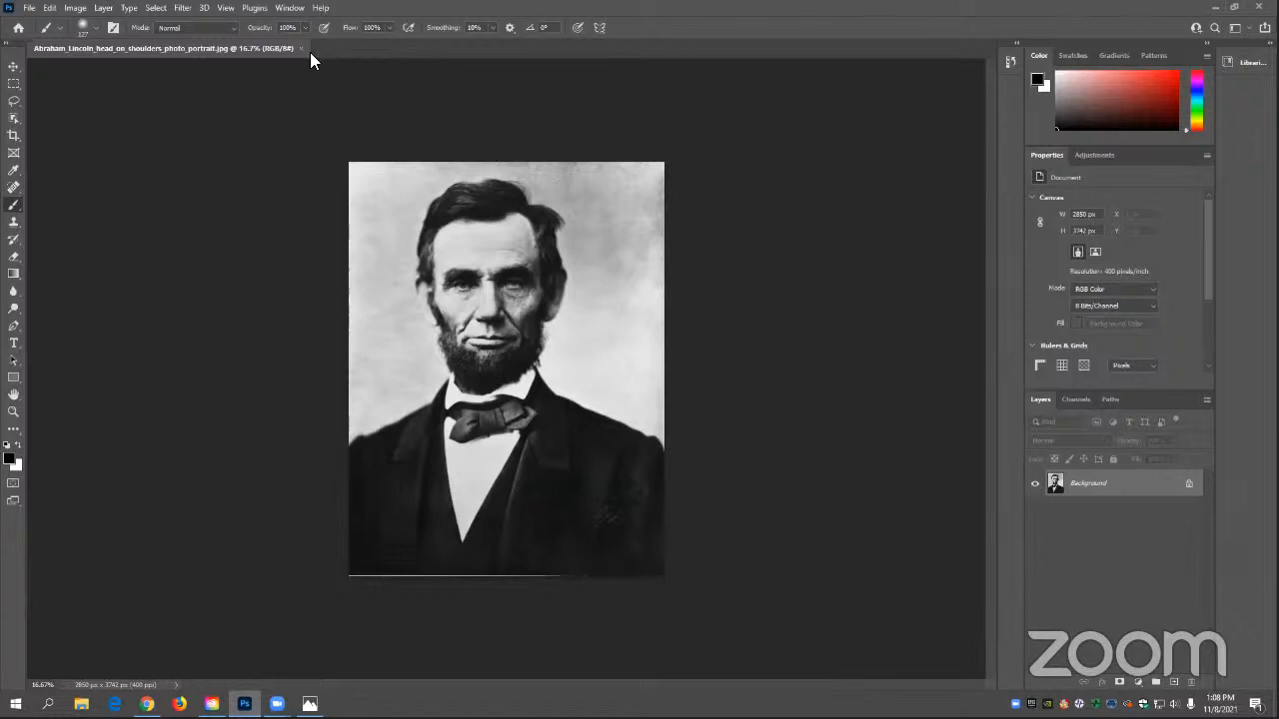
click(183, 8)
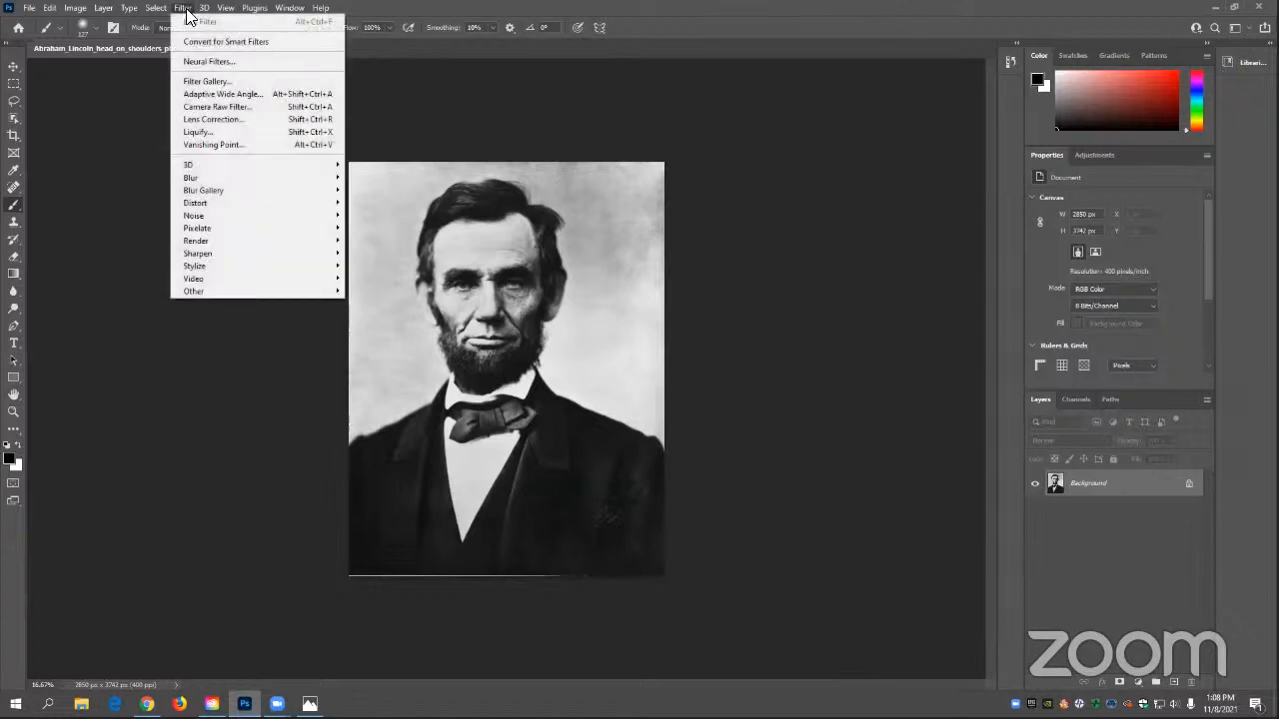
click(196, 62)
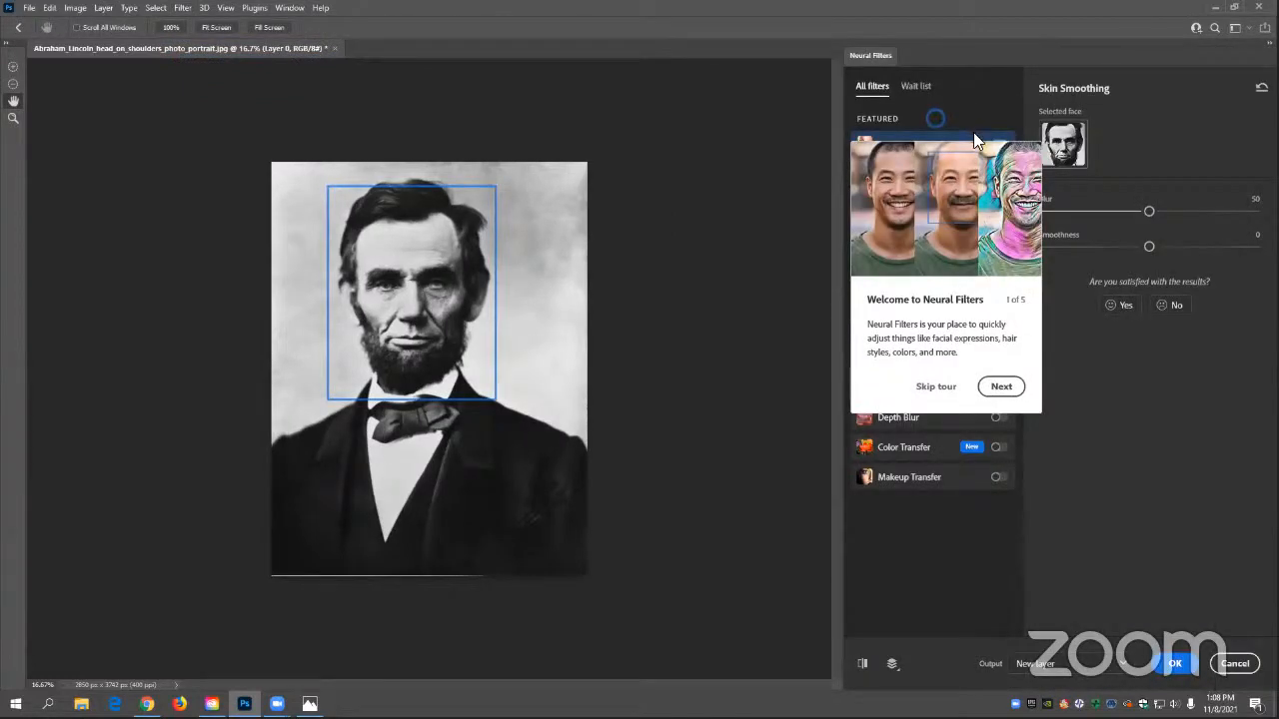
click(950, 389)
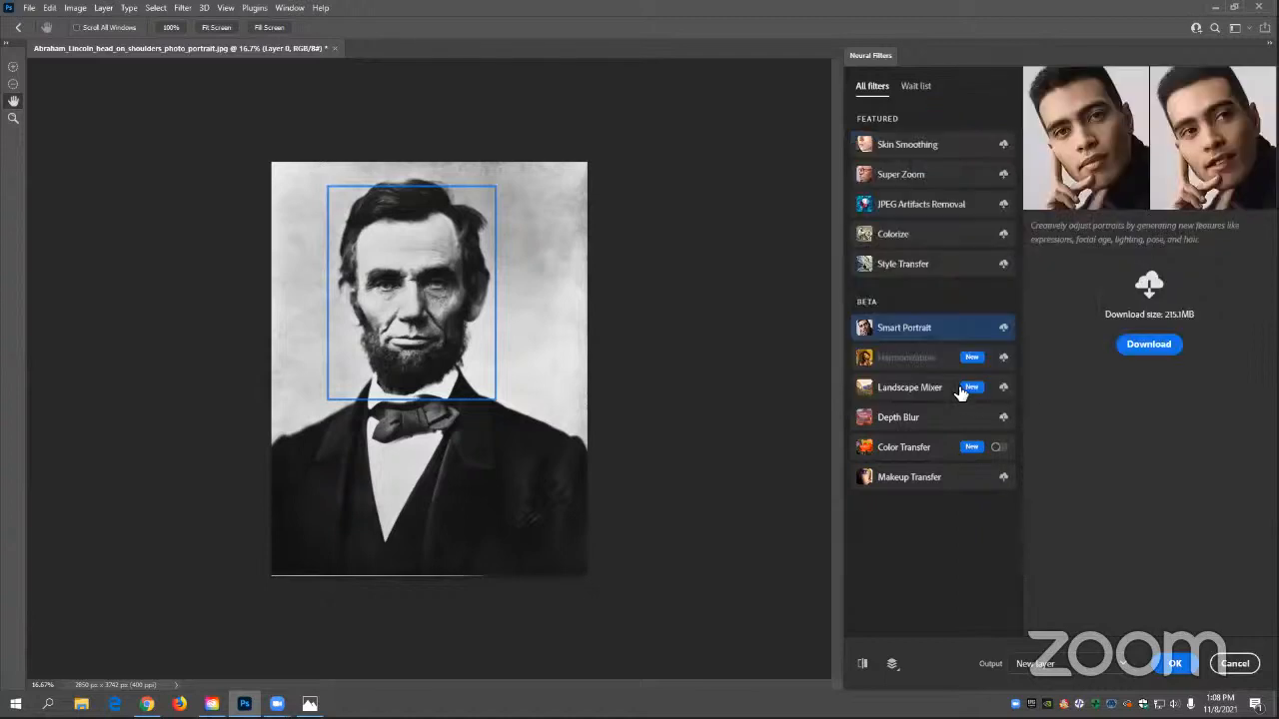
click(1004, 236)
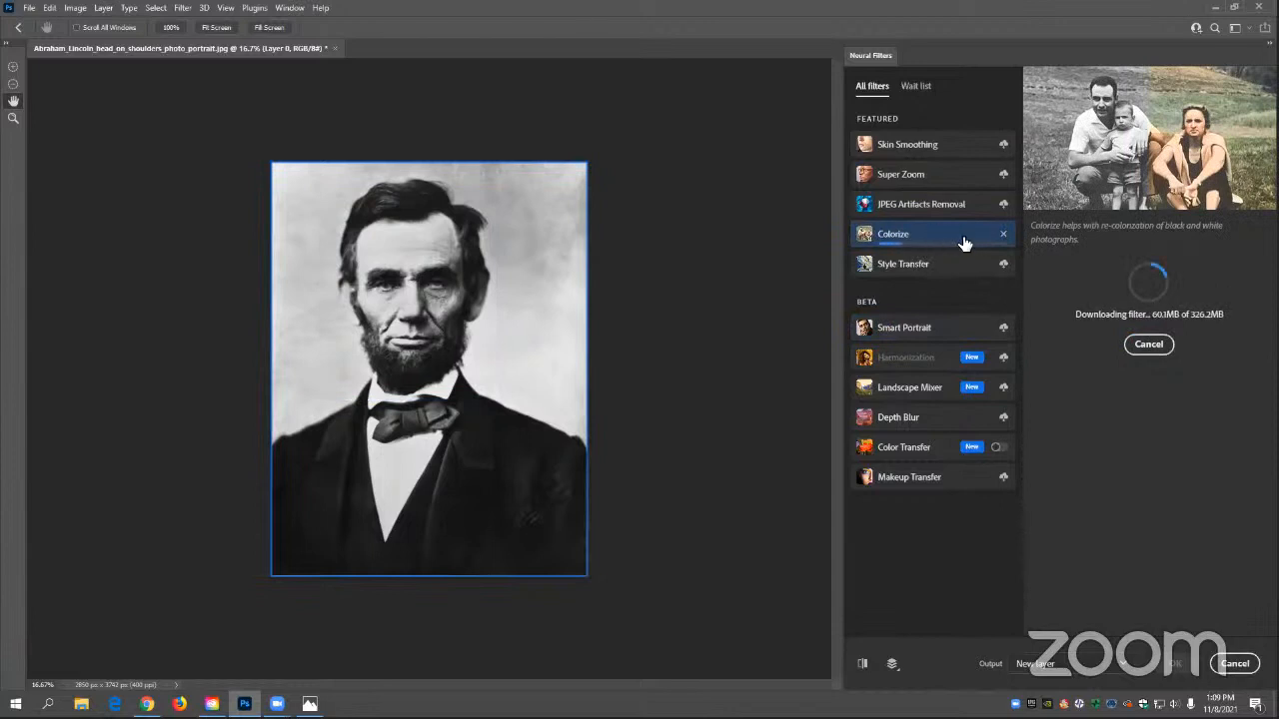
mouse_move(954, 241)
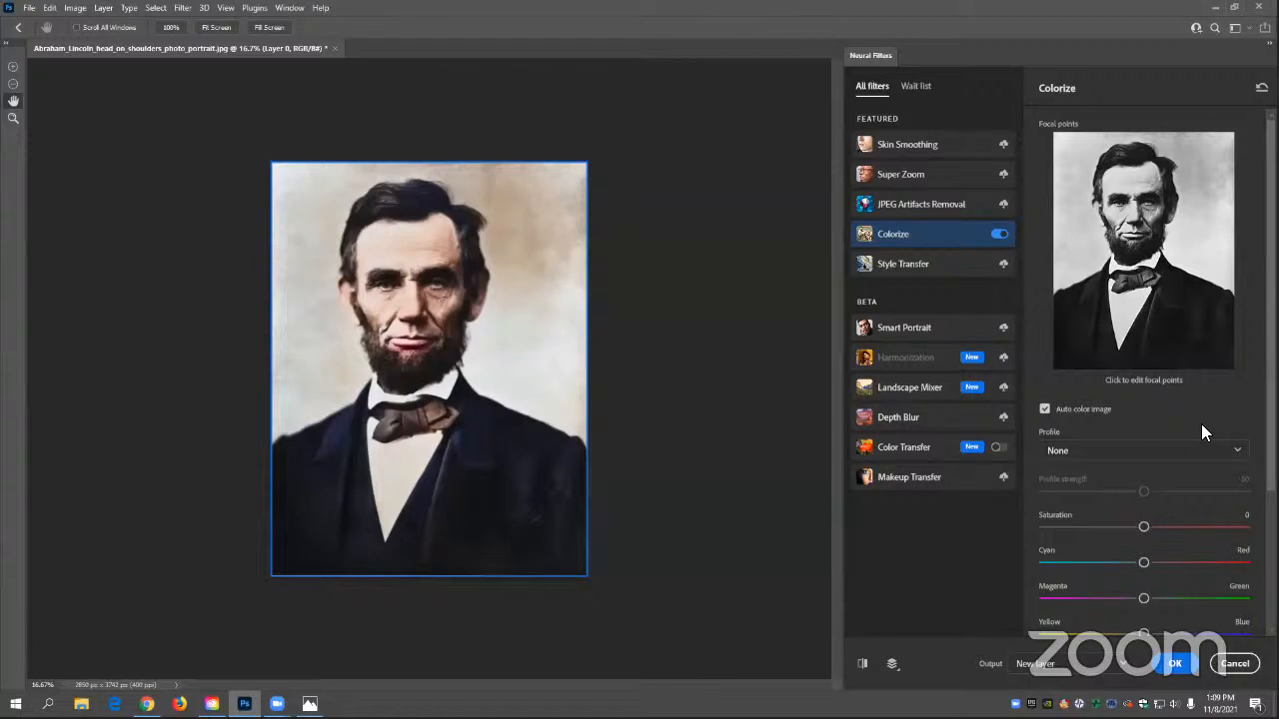
- Add a Colorize focal point in the backdrop at the upper right of the head and give it a medium green with hue 127°
click(1191, 165)
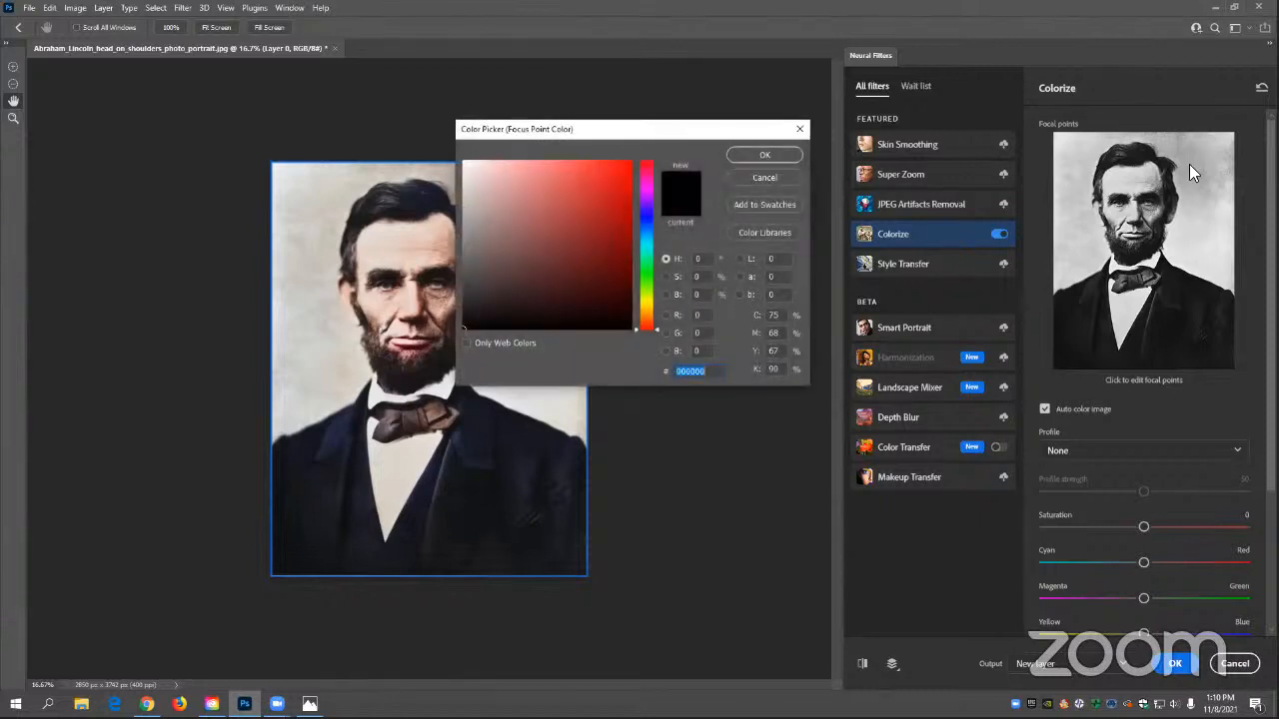
click(647, 268)
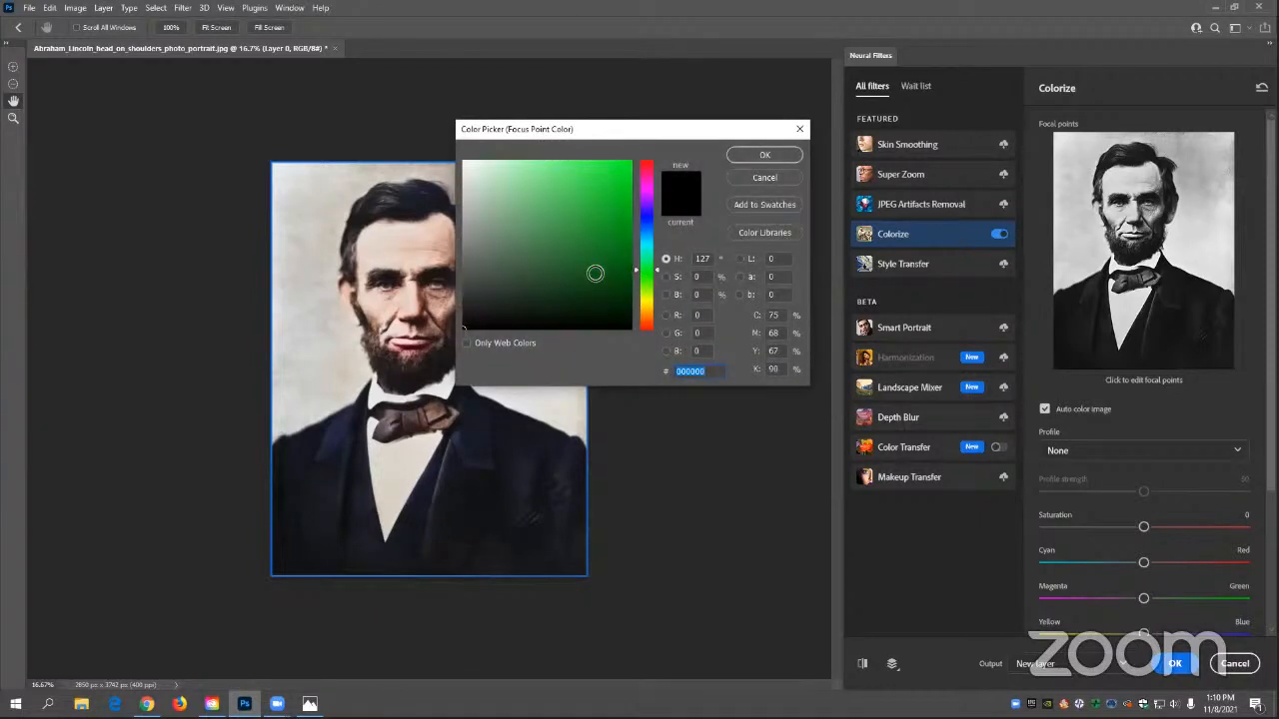
click(590, 281)
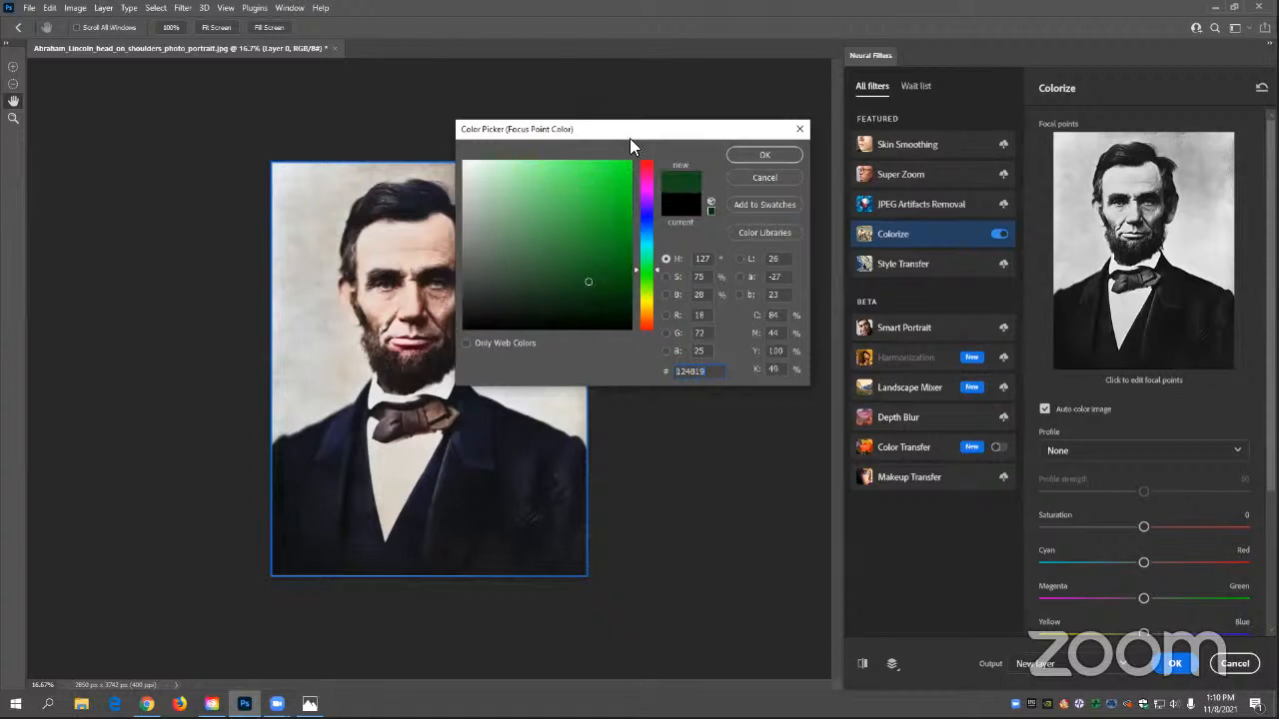
drag(630, 138, 609, 245)
mouse_move(574, 382)
mouse_down()
mouse_move(574, 346)
mouse_move(553, 341)
mouse_move(576, 366)
mouse_move(539, 350)
mouse_up()
click(752, 262)
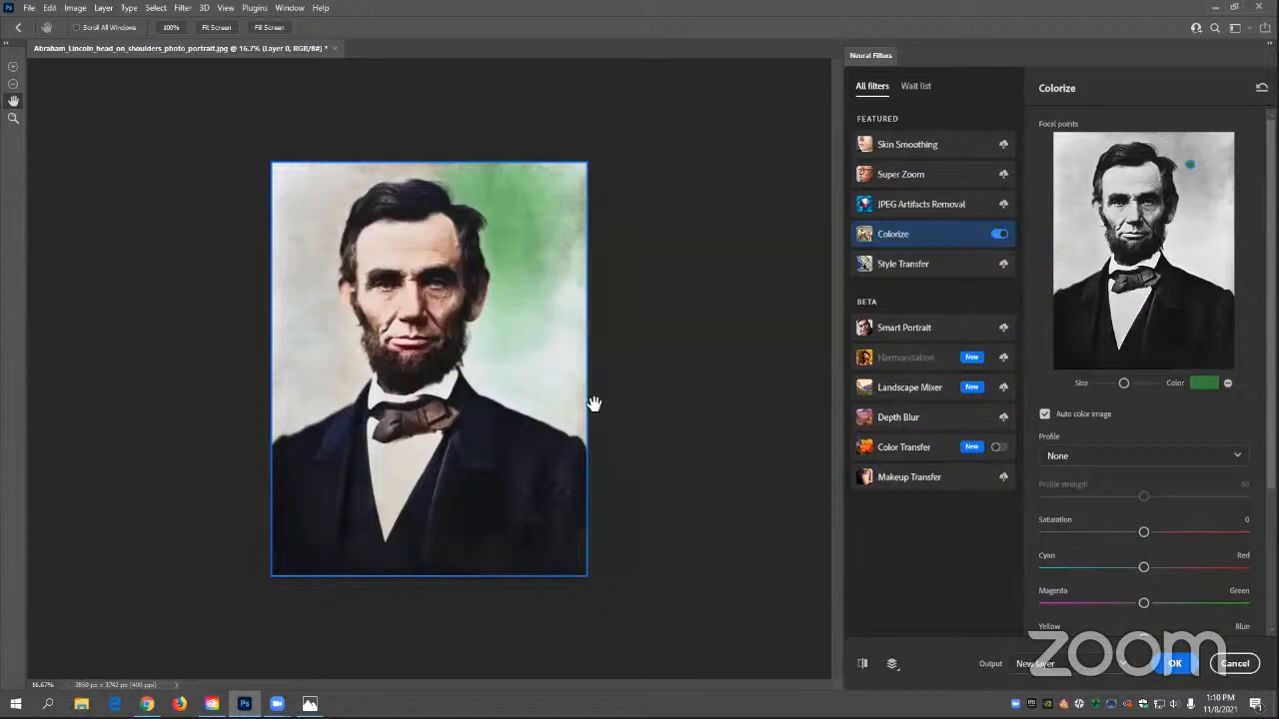
- Add three more green focal points to the backdrop: above the right-hand shoulder, in the upper-left corner and above the left-hand shoulder
click(1215, 262)
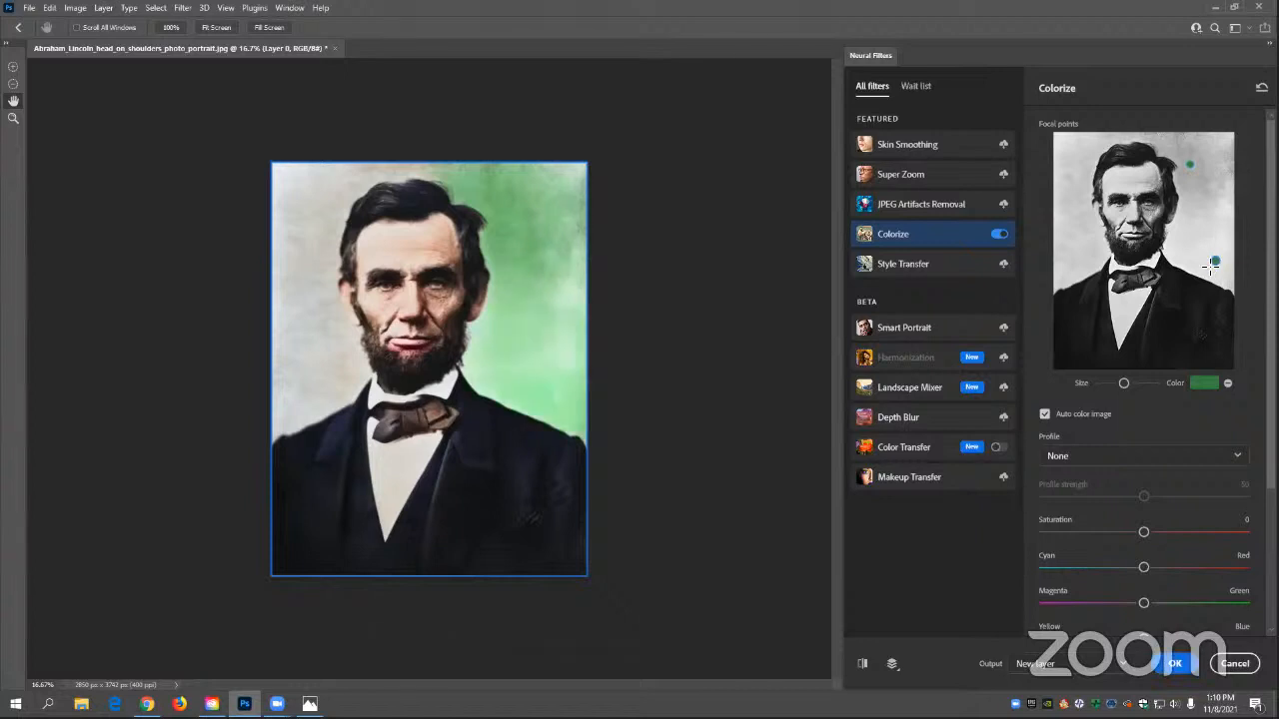
click(1073, 156)
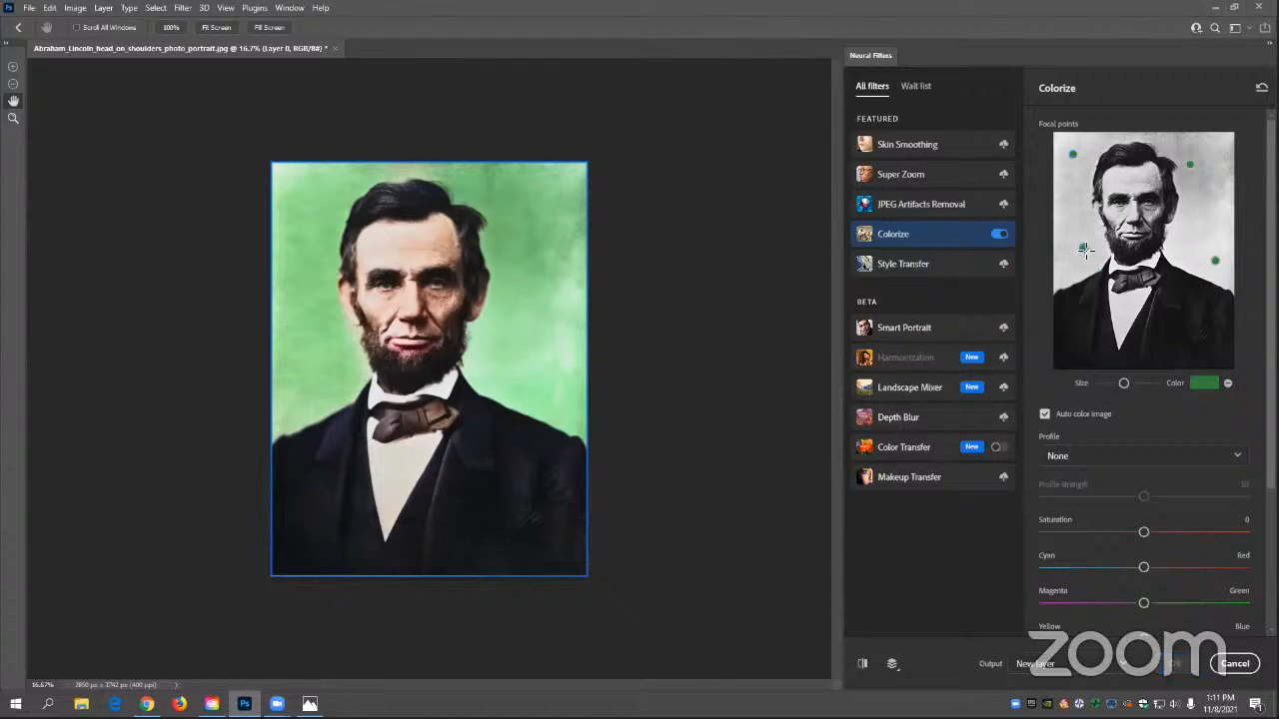
click(1082, 249)
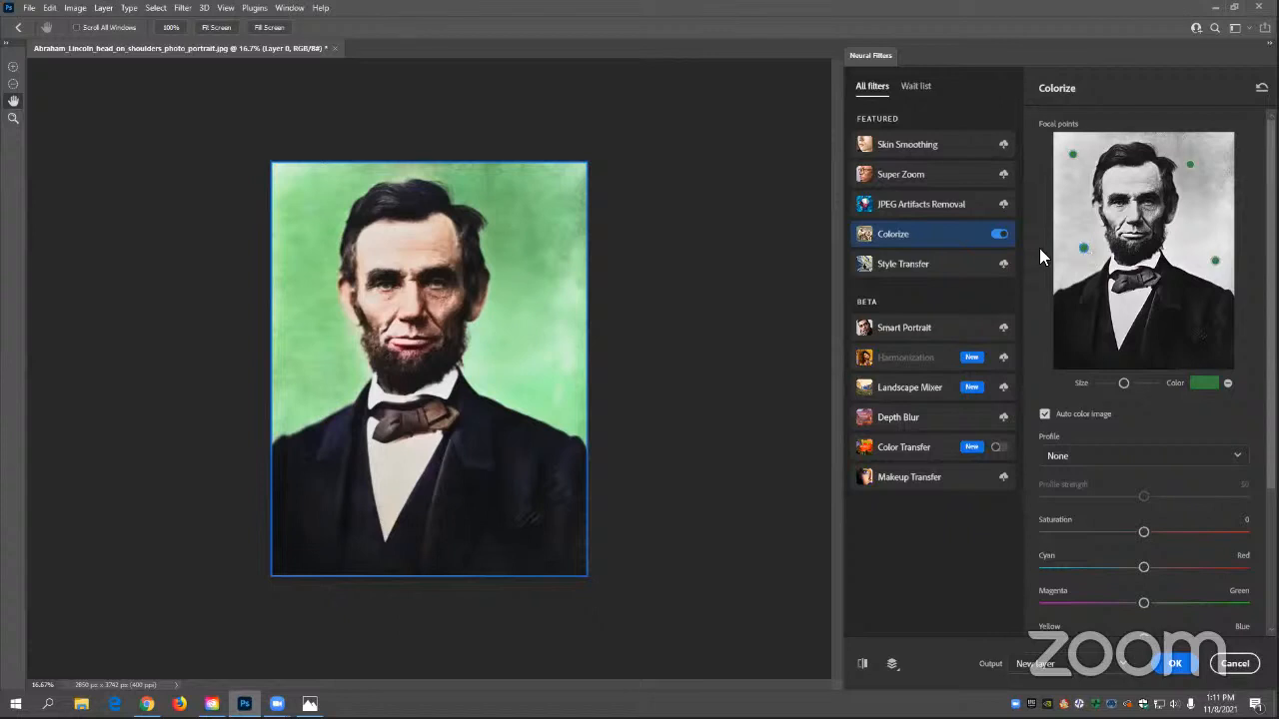
- Set Colorize to output as a new color layer and apply the filter
scroll(1205, 400, down, 3)
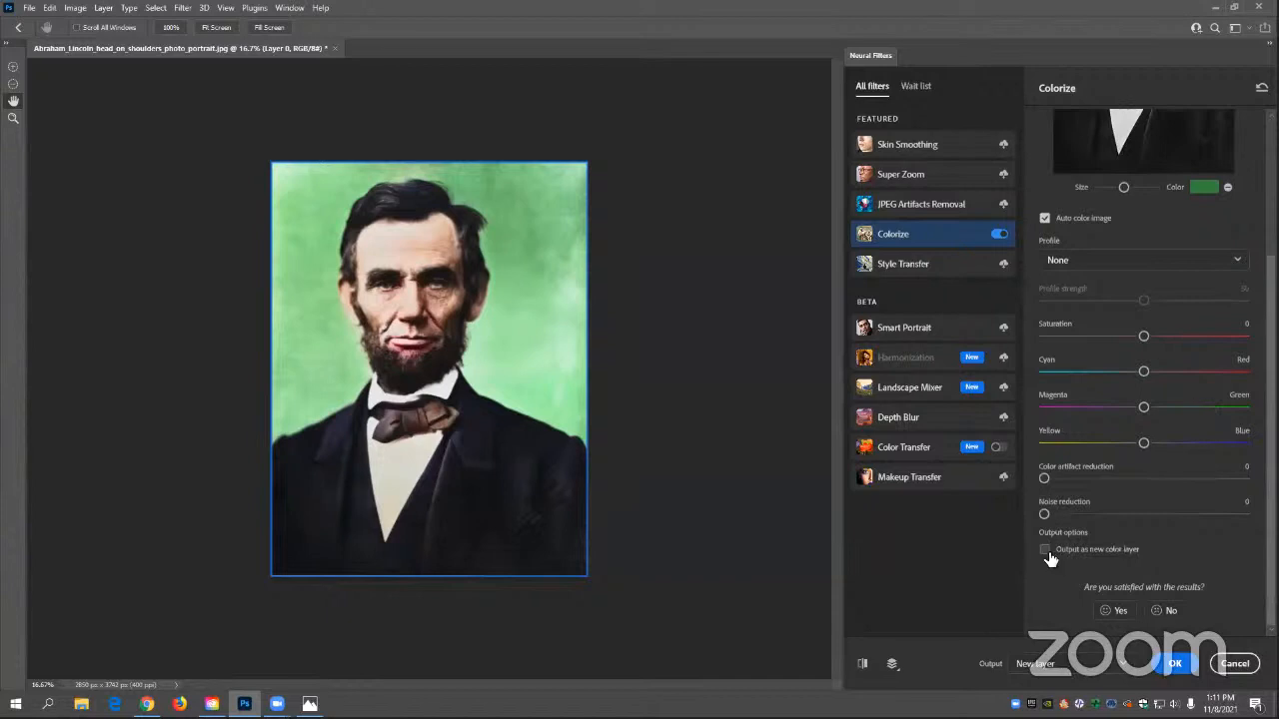
scroll(1109, 558, up, 3)
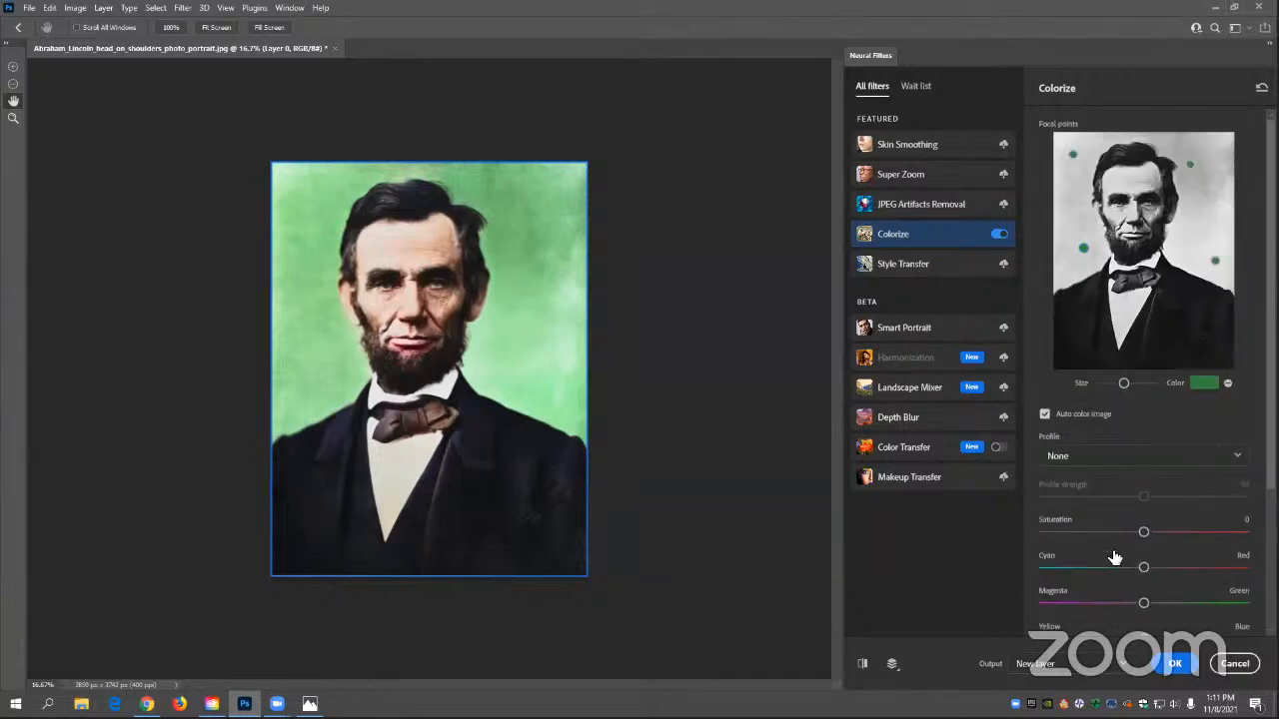
scroll(1115, 557, down, 3)
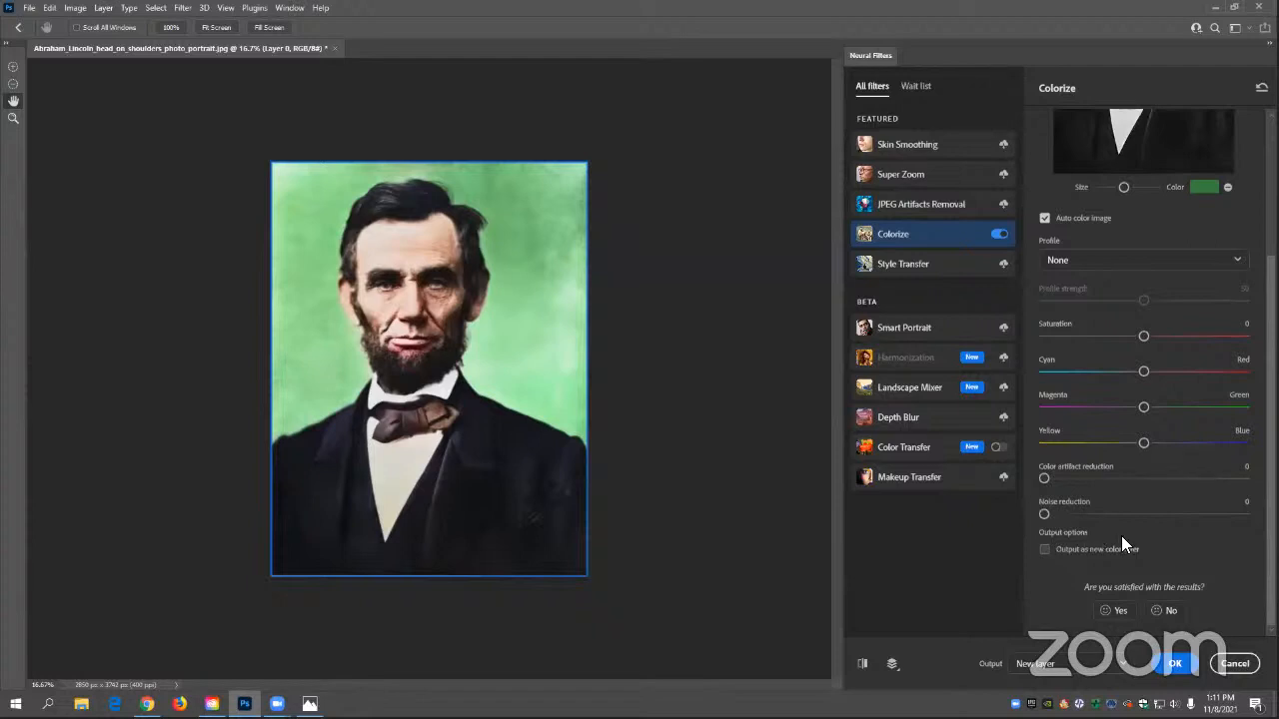
scroll(1121, 541, up, 3)
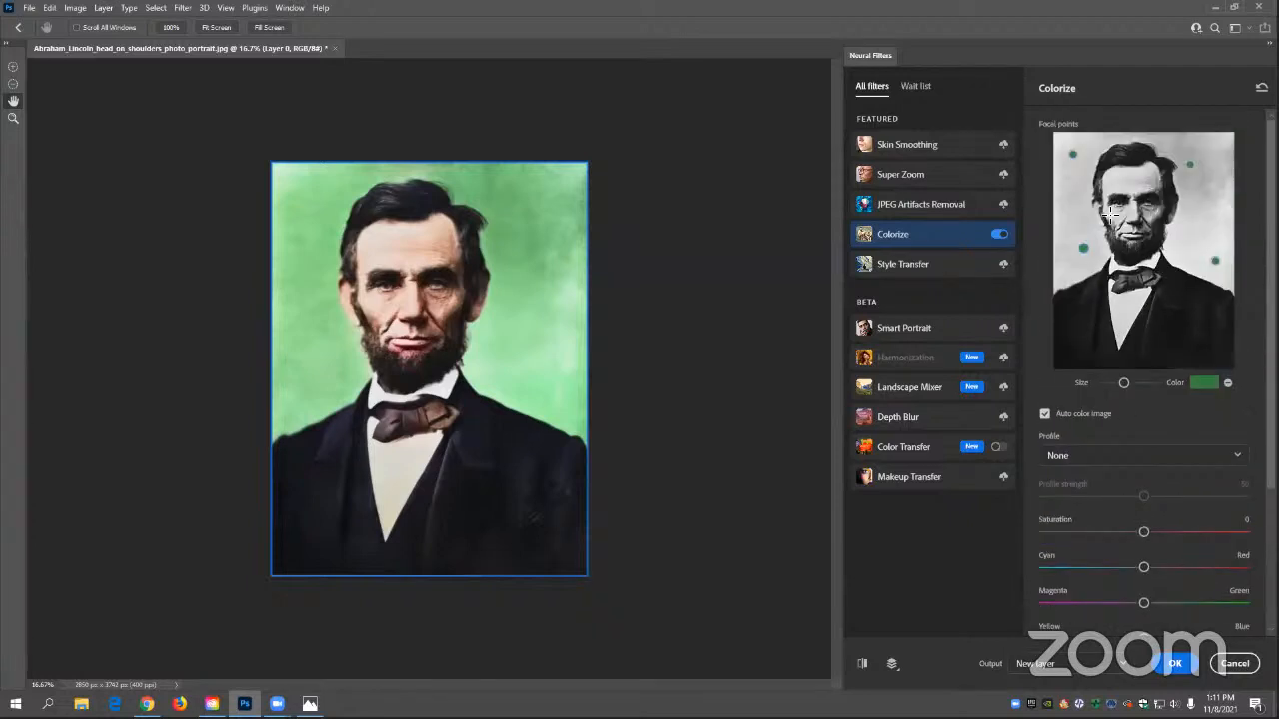
scroll(1130, 366, down, 3)
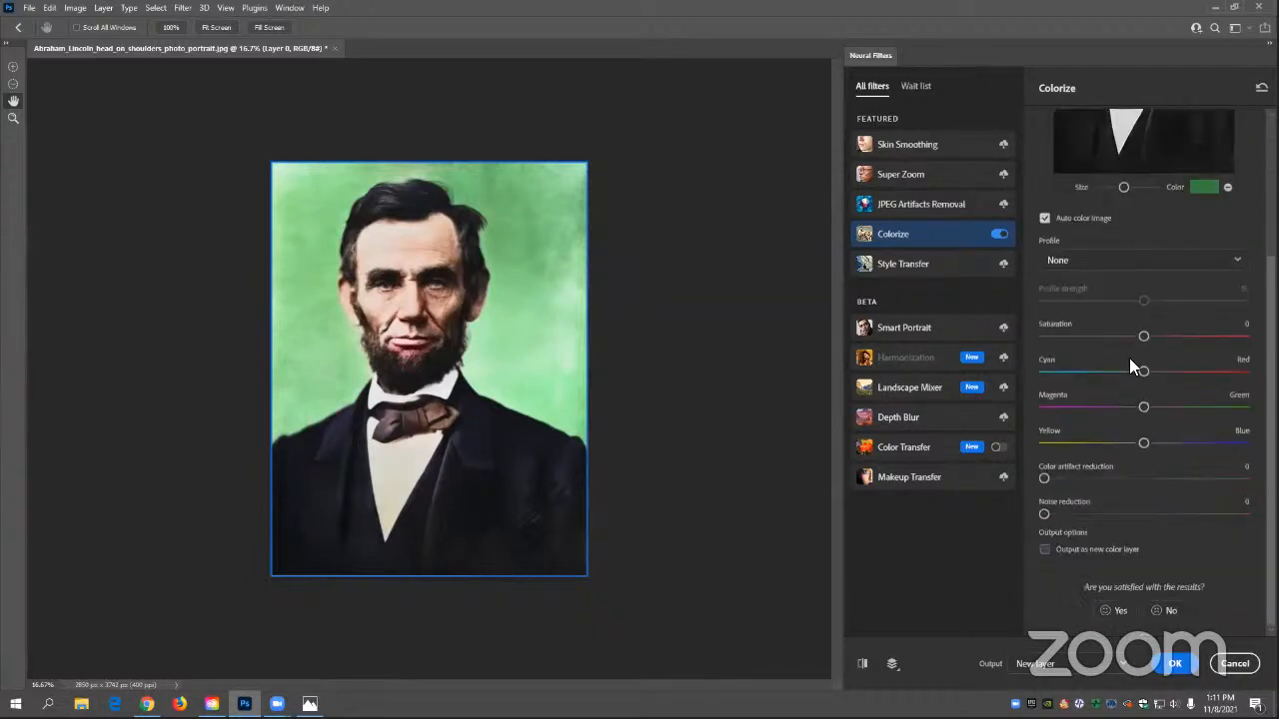
click(1045, 552)
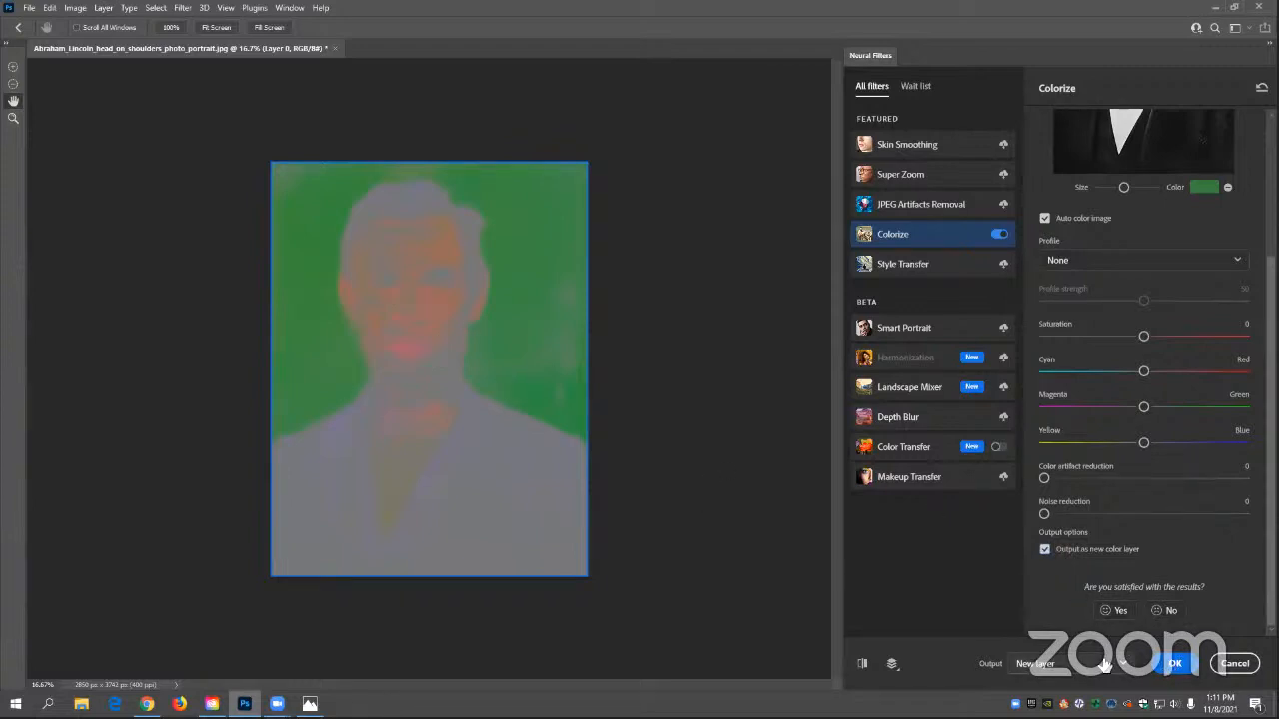
click(1176, 666)
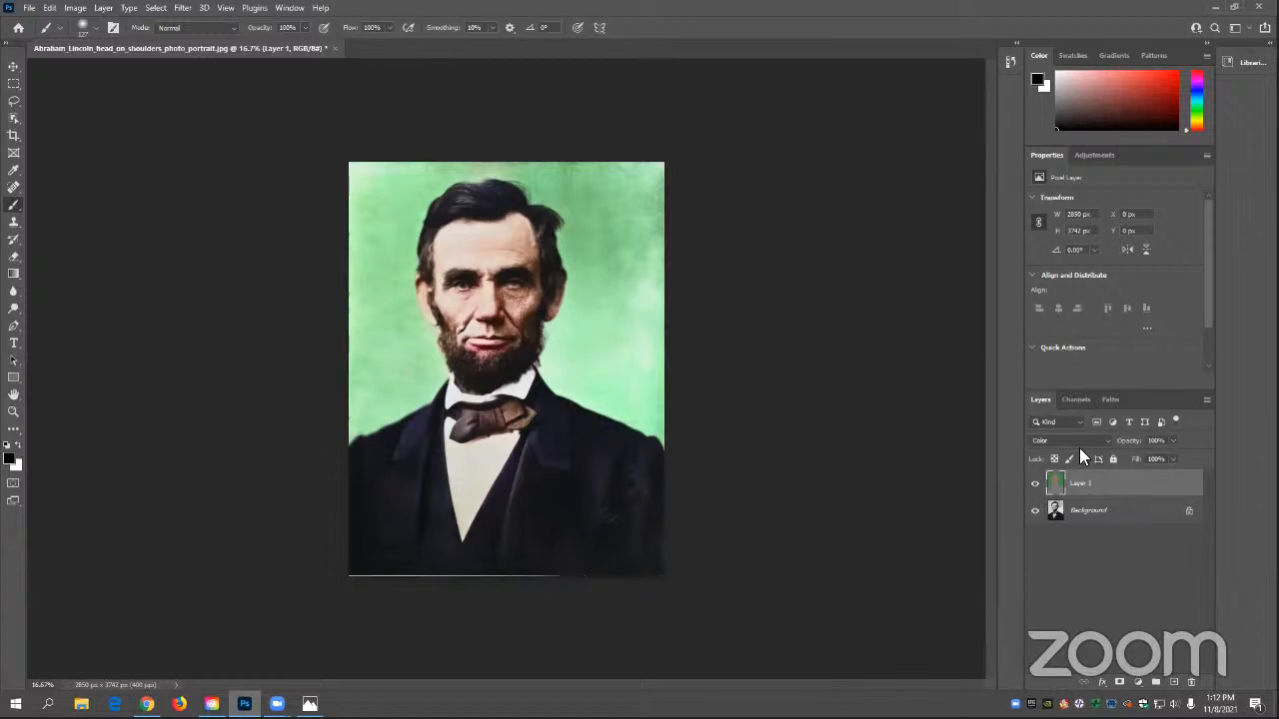
- Add an empty layer above the colorization layer and show its available blend modes, leaving it on Normal
click(1175, 683)
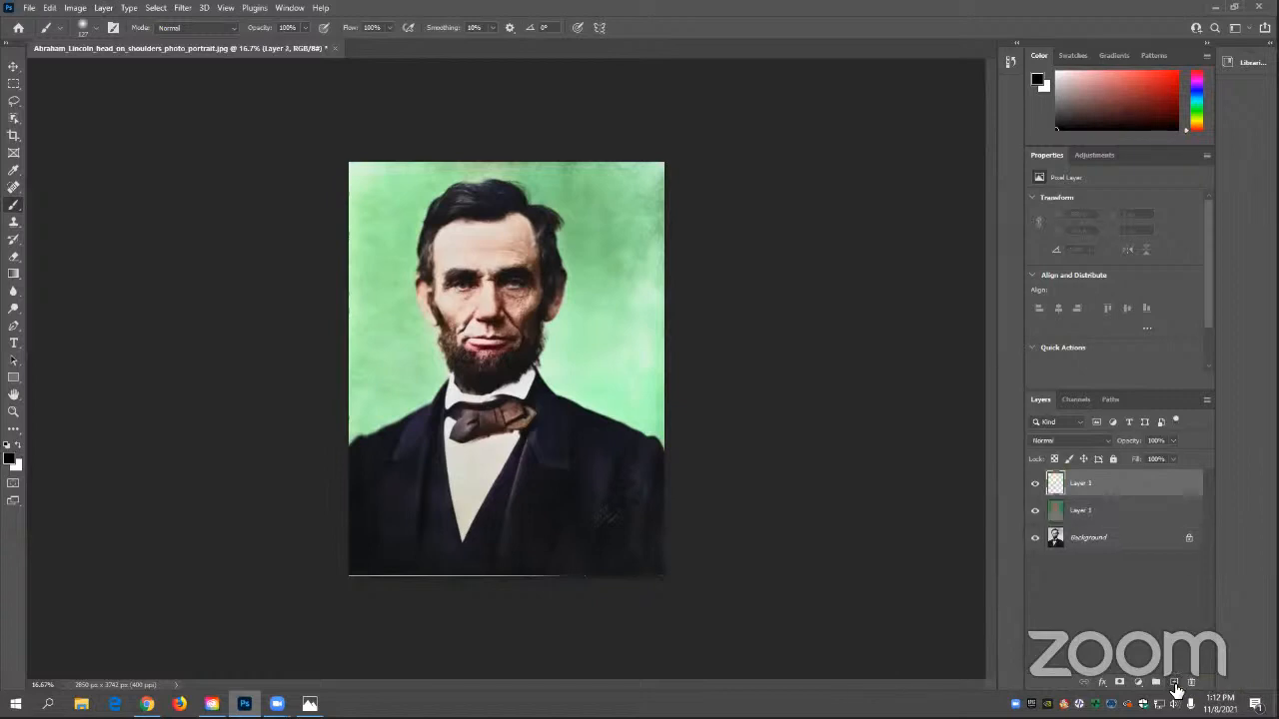
click(1057, 442)
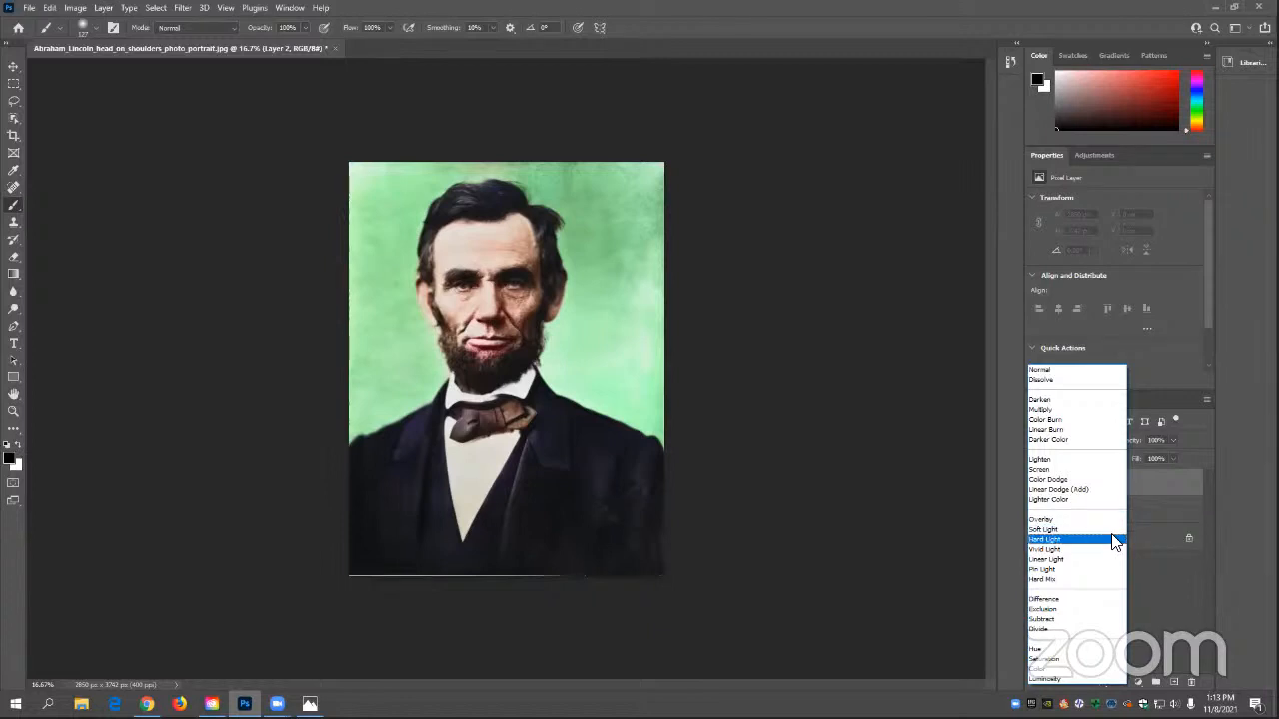
click(1169, 617)
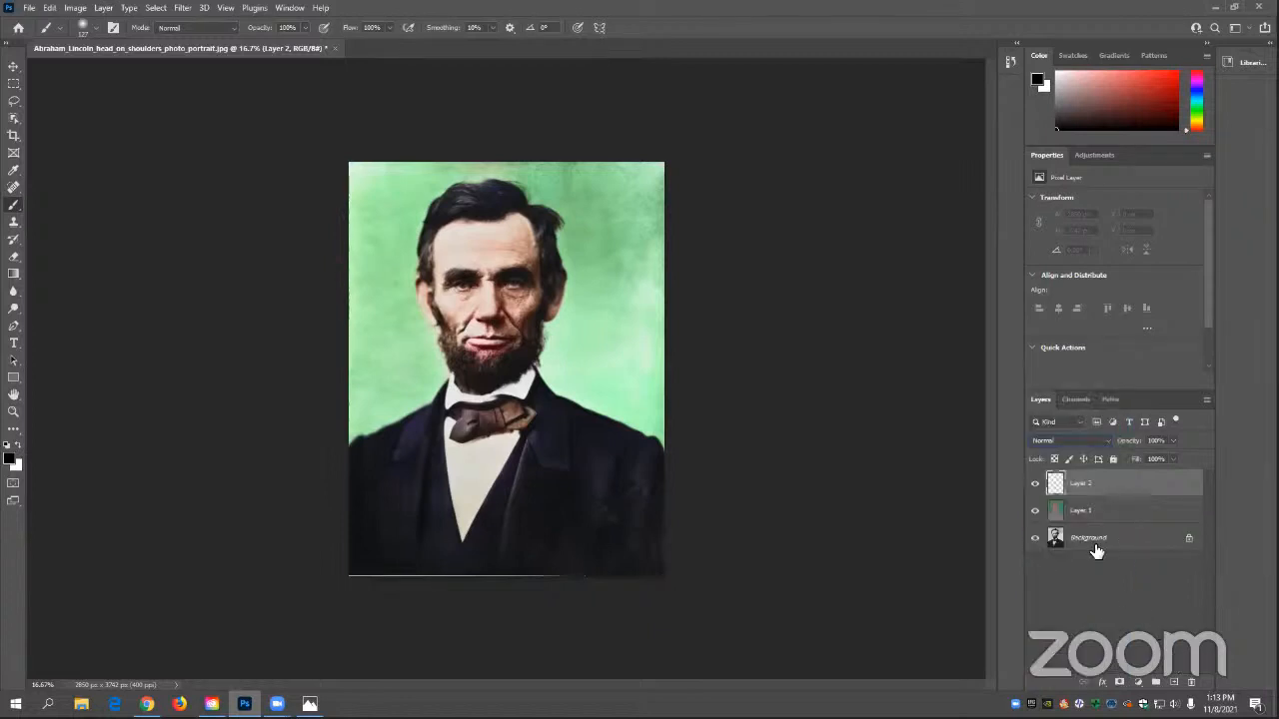
- Hide colorization Layer 1 and delete the empty Layer 2, leaving the black-and-white Background layer selected
click(1035, 511)
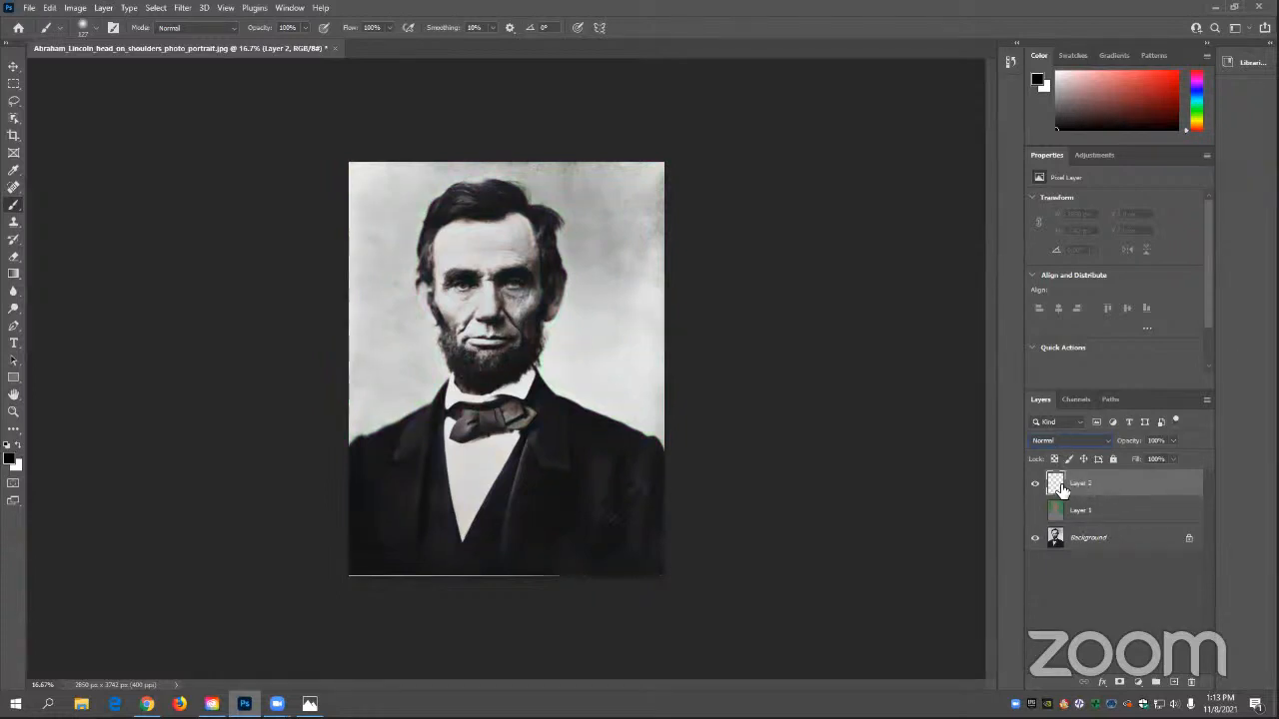
click(1192, 683)
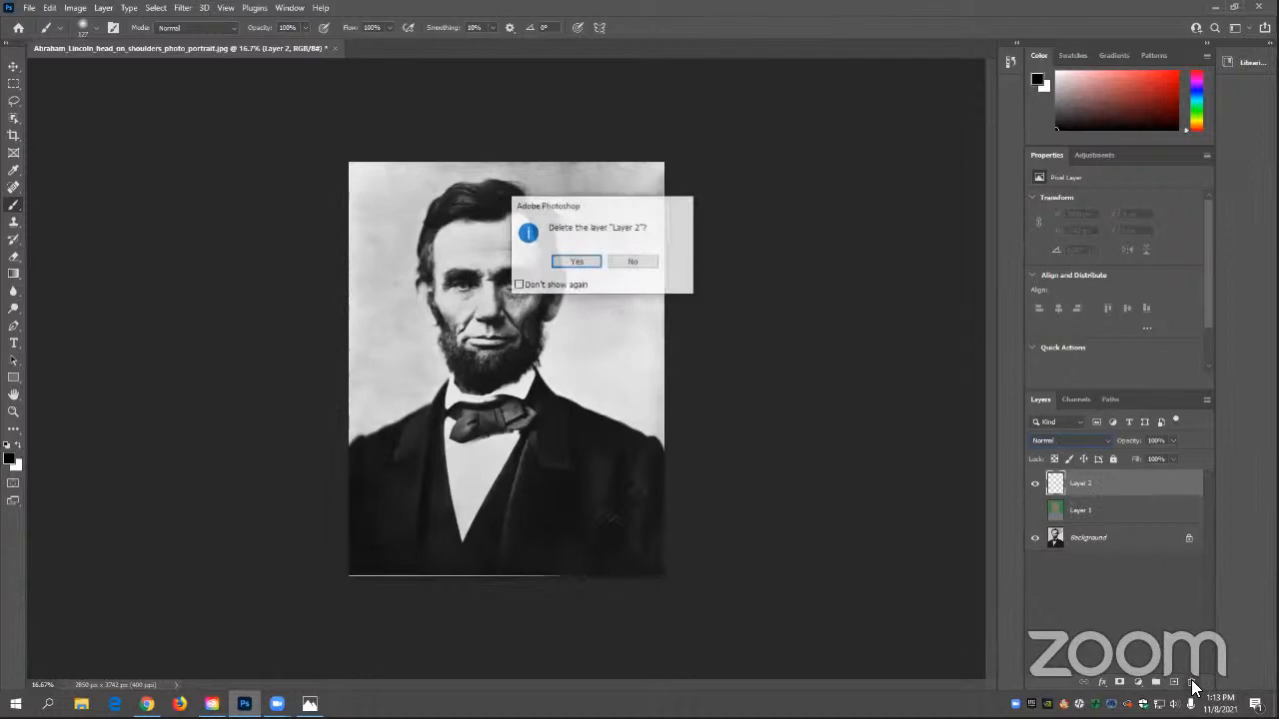
click(583, 263)
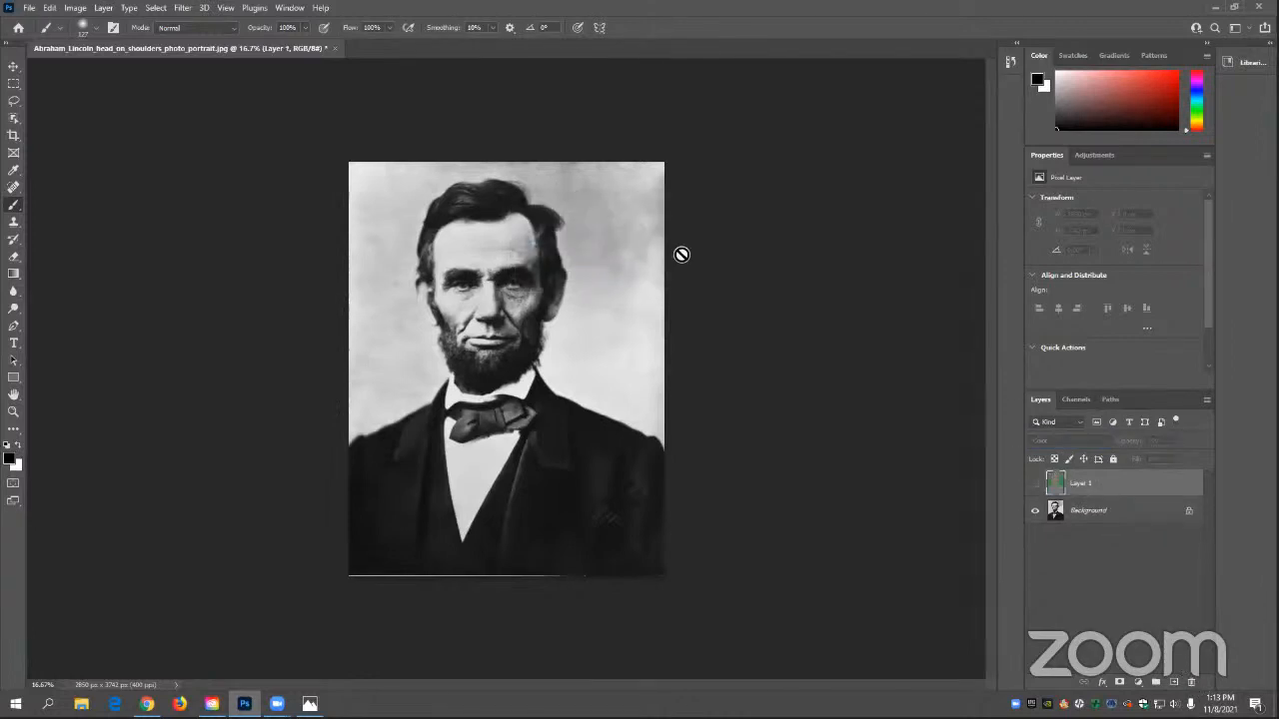
click(1065, 516)
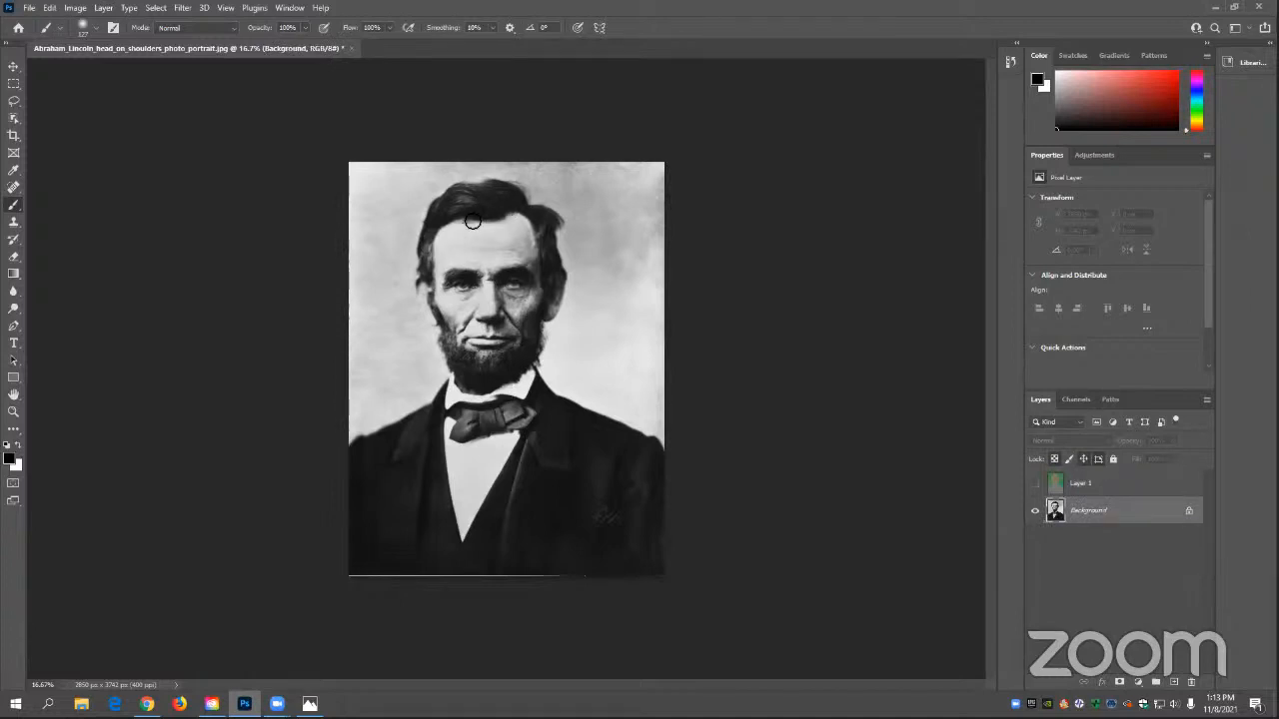
- Add a Levels adjustment above the Background with inputs of black 12, midtones 1.62 and white 240, and compare the portrait with and without it
click(1085, 158)
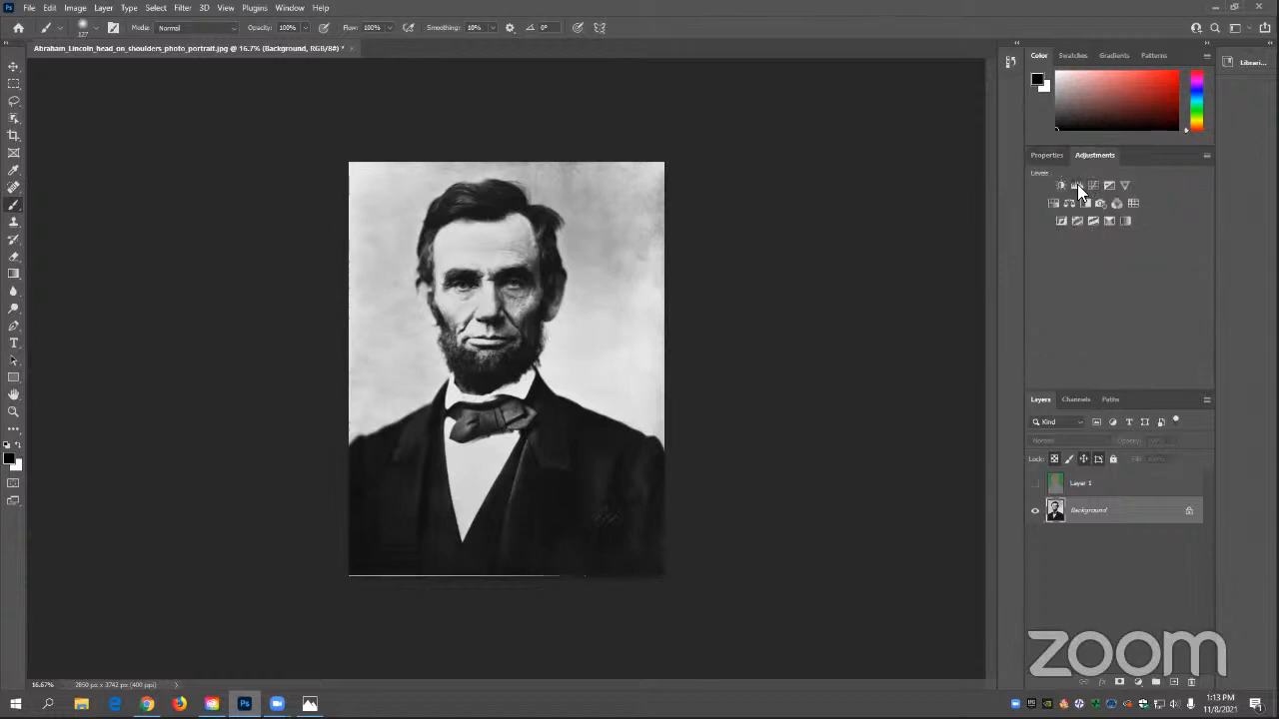
click(1077, 186)
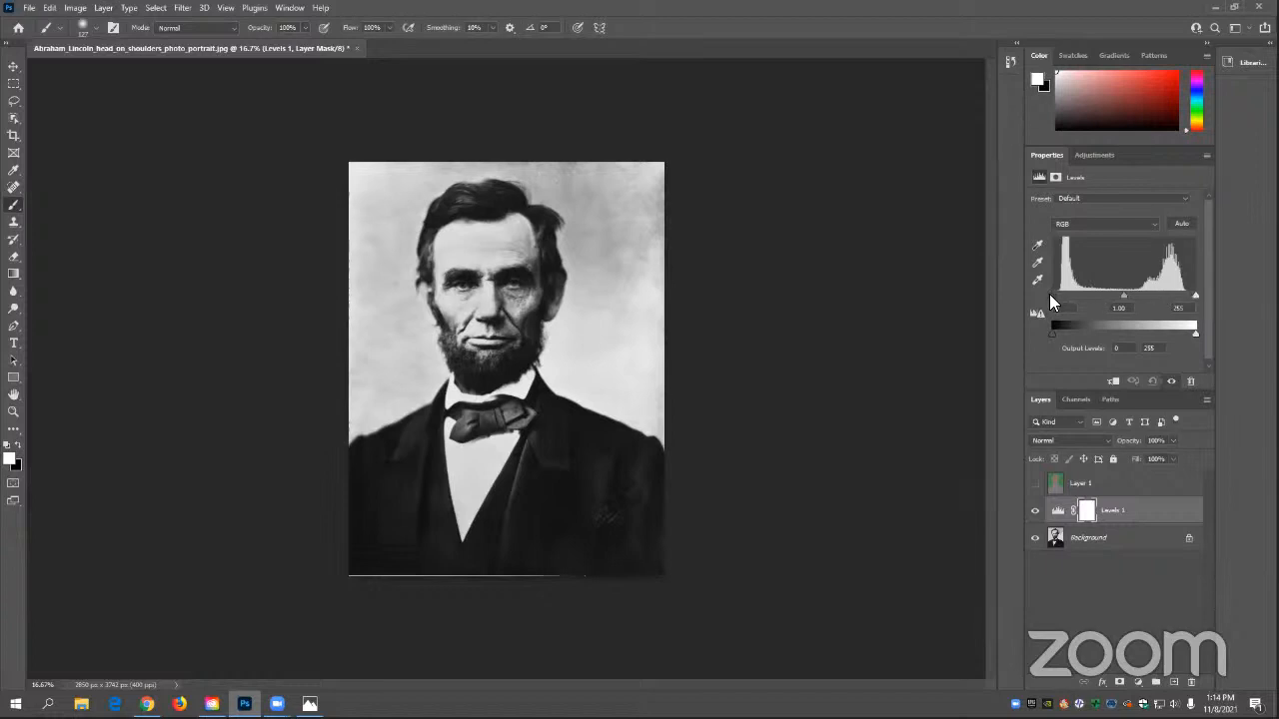
drag(1050, 294, 1058, 294)
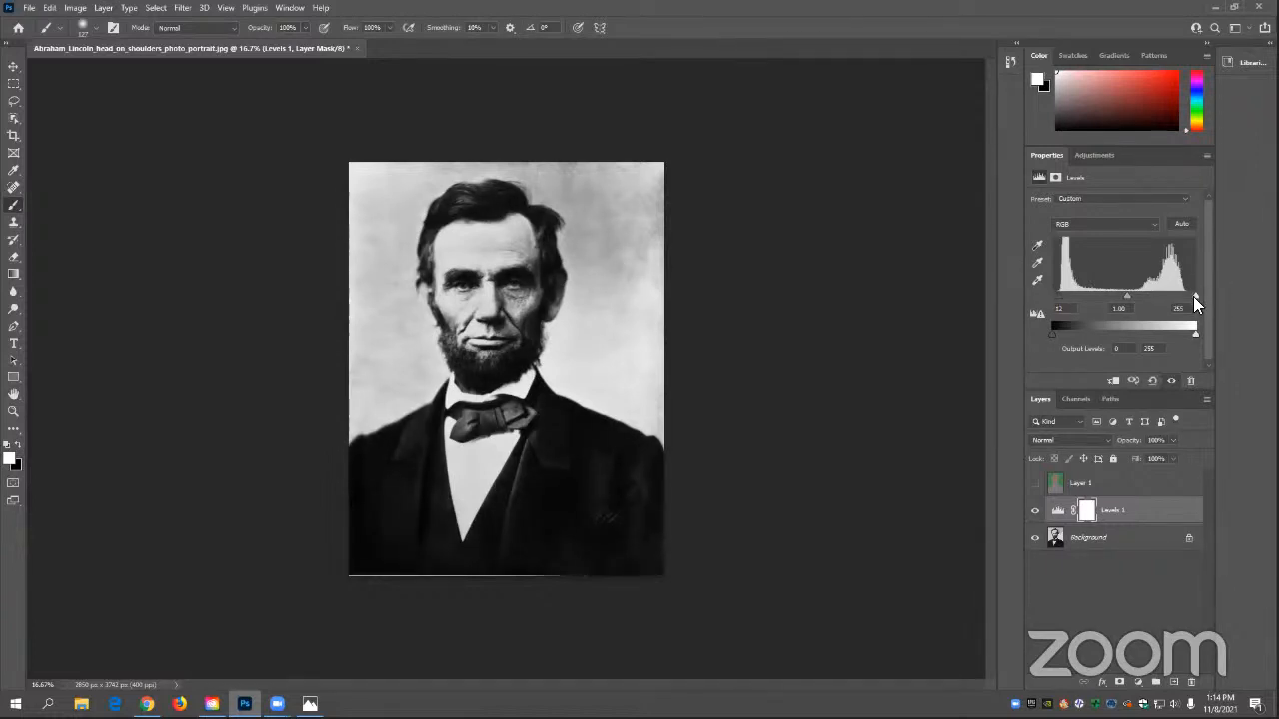
drag(1192, 297, 1185, 296)
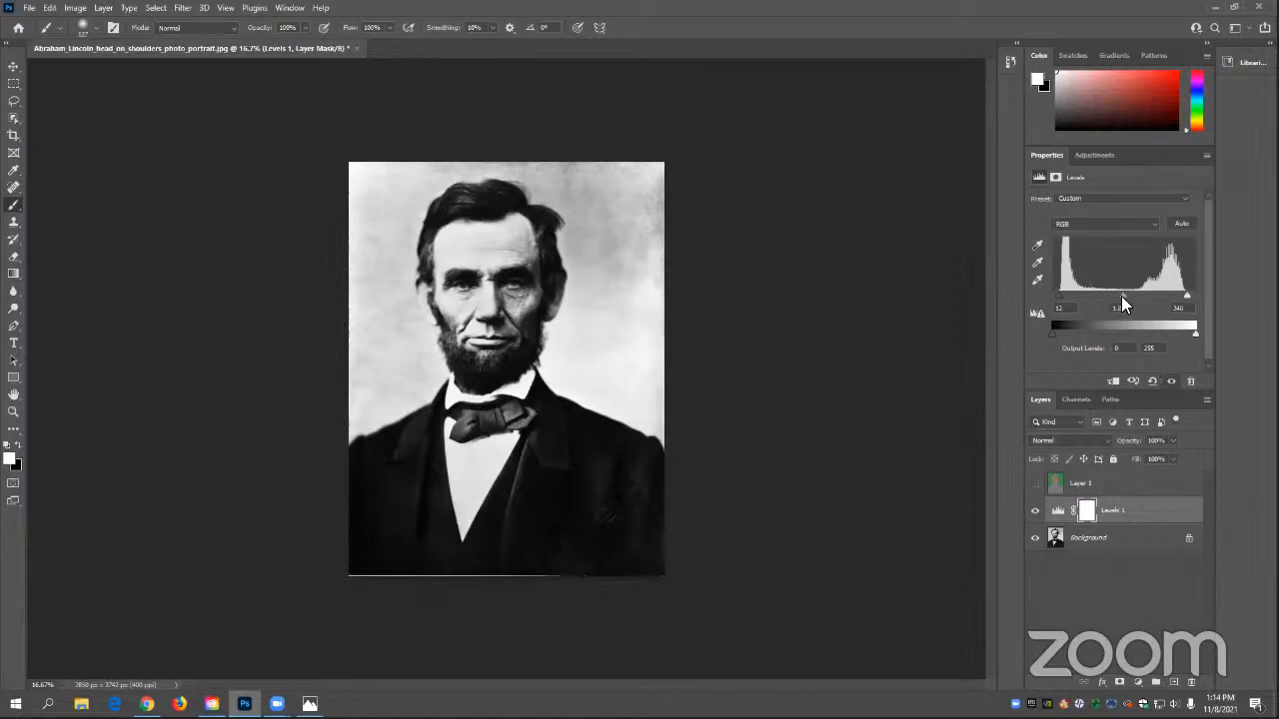
drag(1121, 296, 1095, 298)
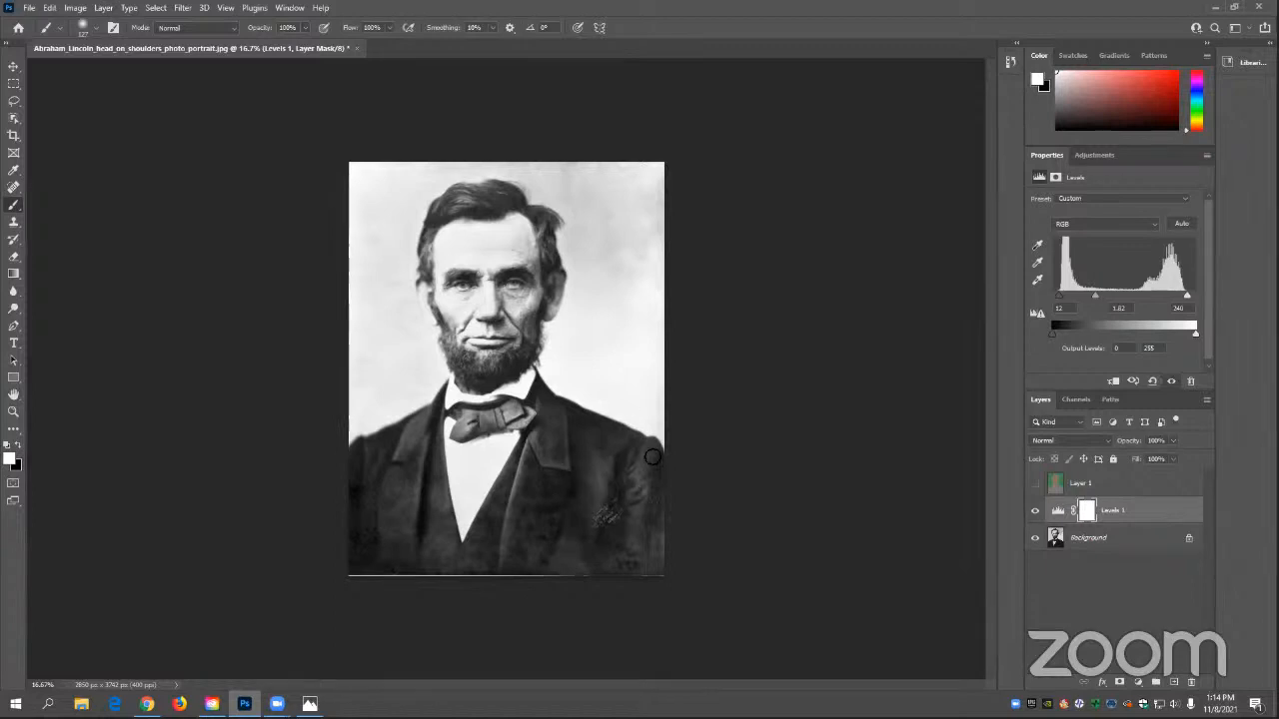
click(1036, 510)
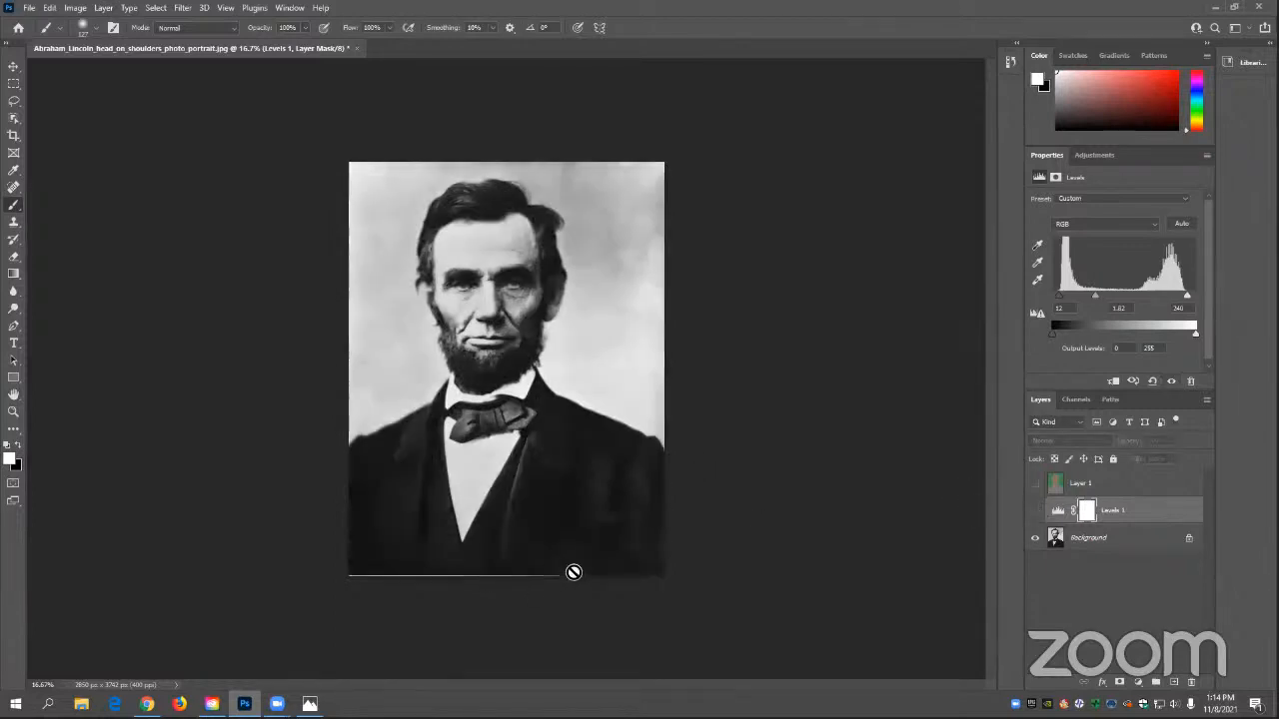
click(1036, 513)
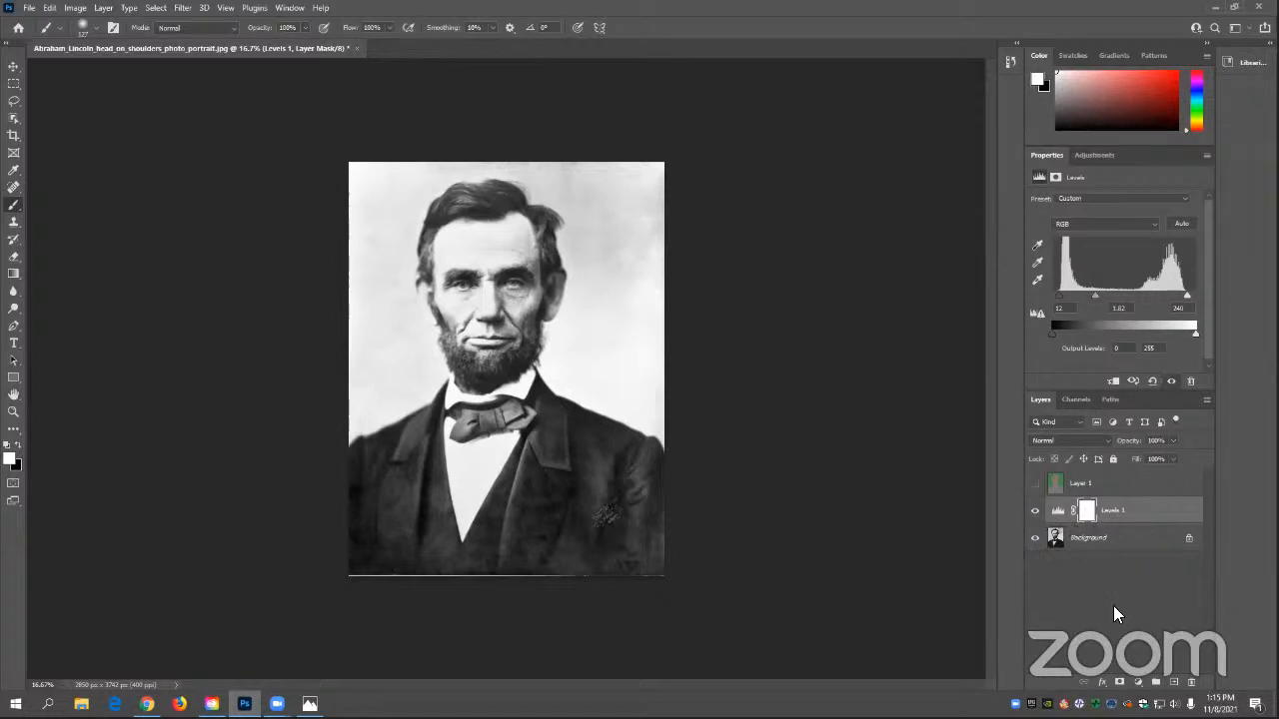
- Add a new empty layer above Levels 1 and set its blend mode to Color
click(1175, 684)
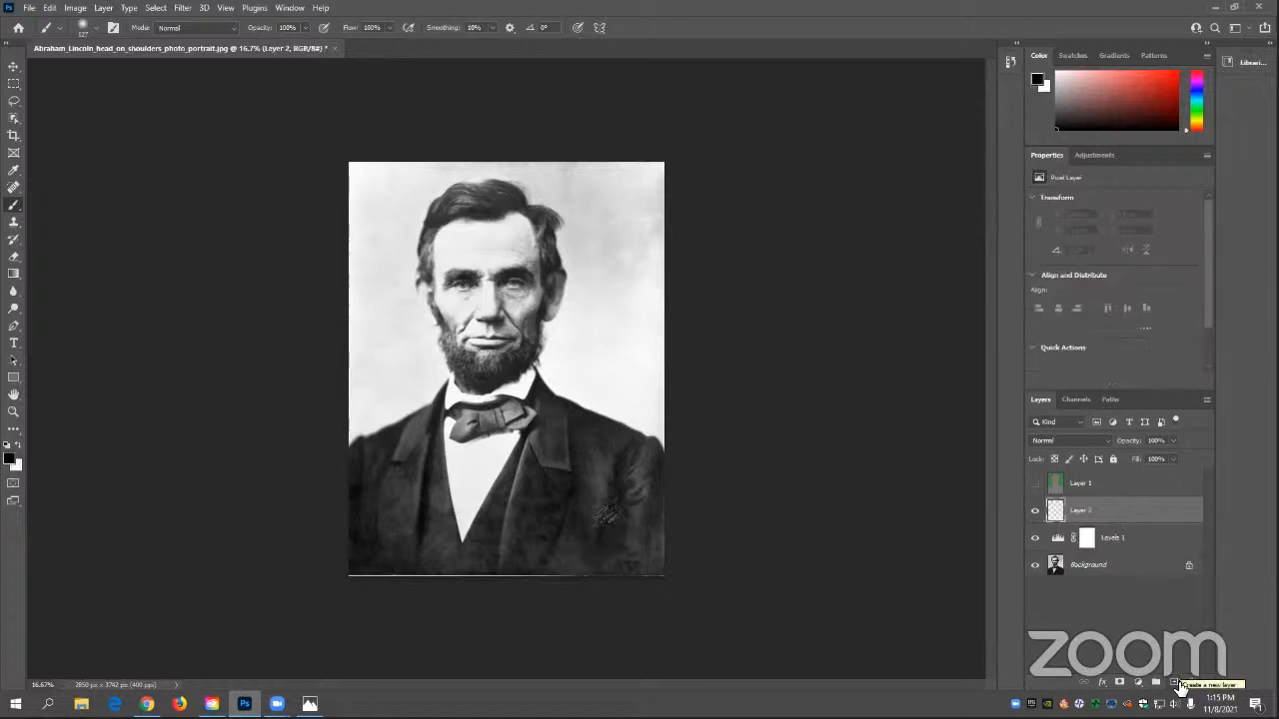
click(1059, 440)
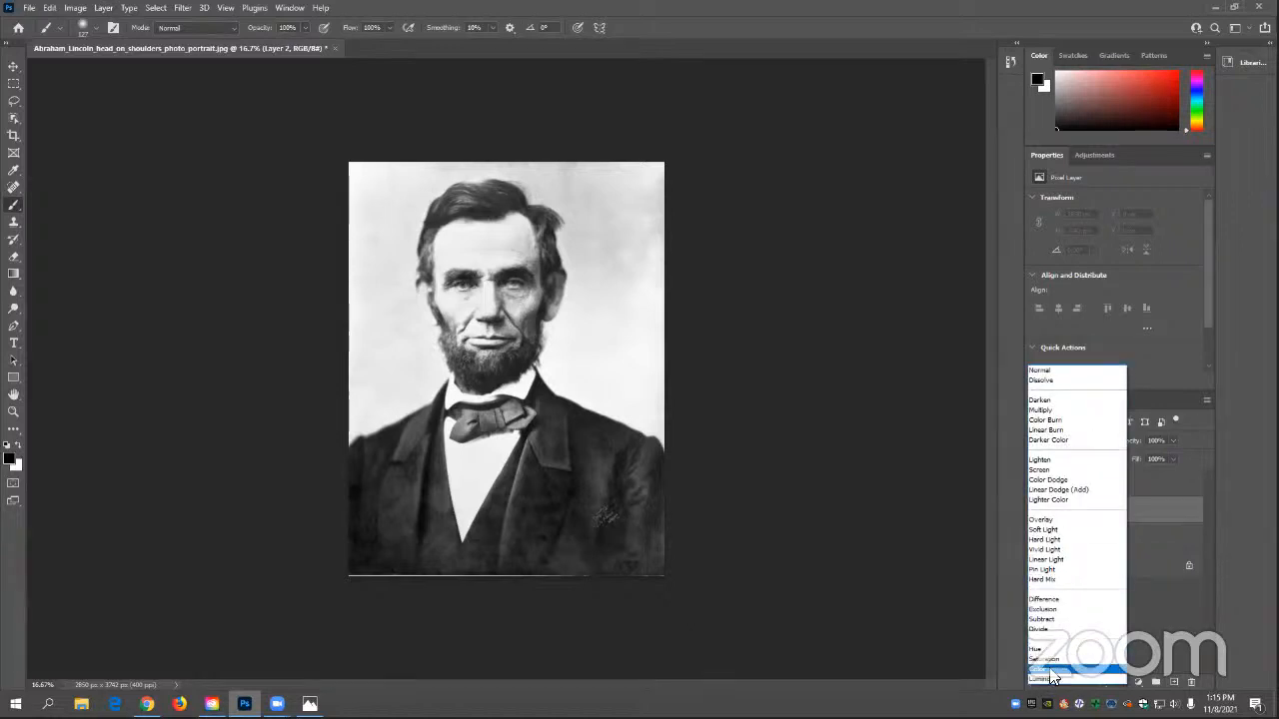
click(1052, 669)
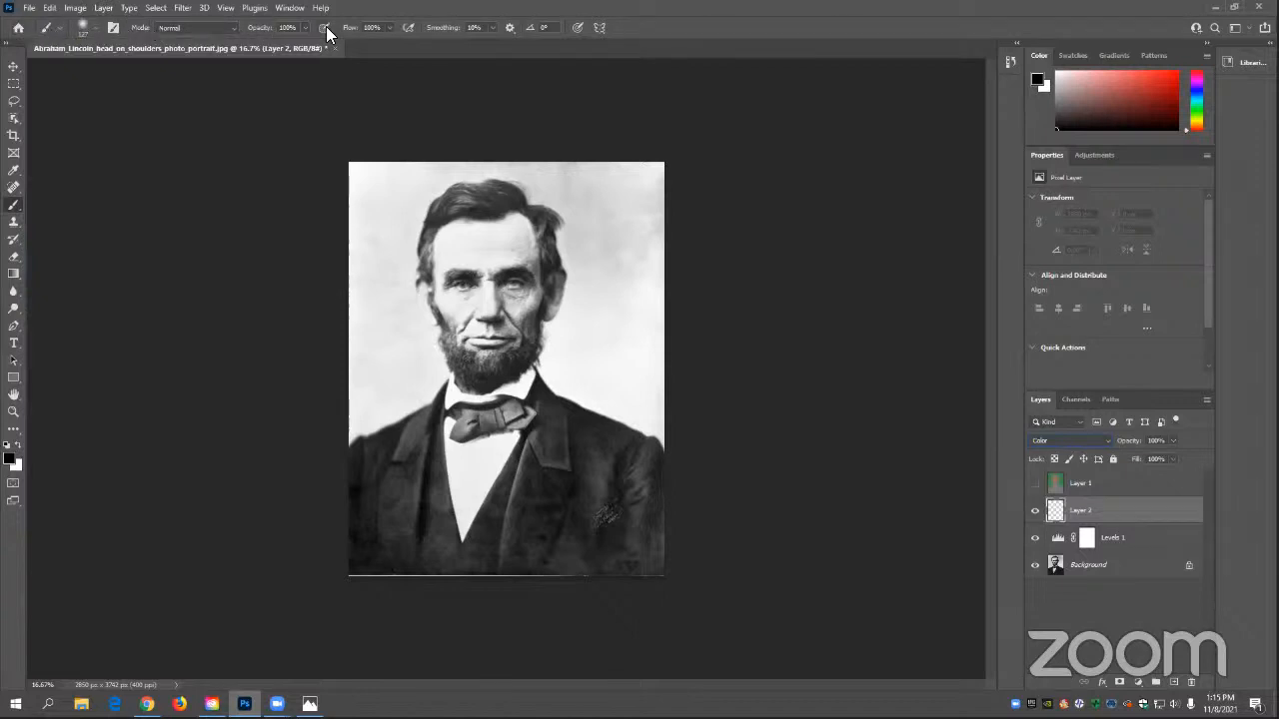
- Set the Brush tool to a size of 78 px and a hardness of 100%
click(58, 28)
click(59, 30)
click(88, 28)
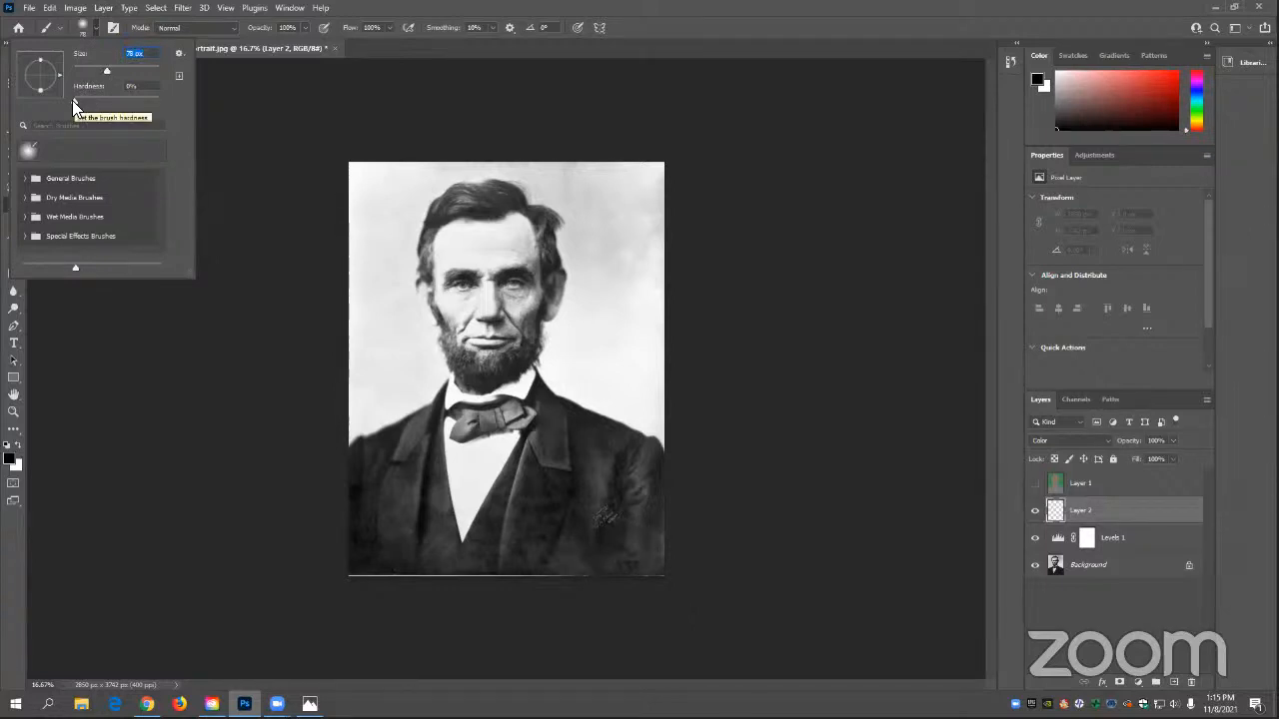
key(Tab)
drag(74, 100, 168, 100)
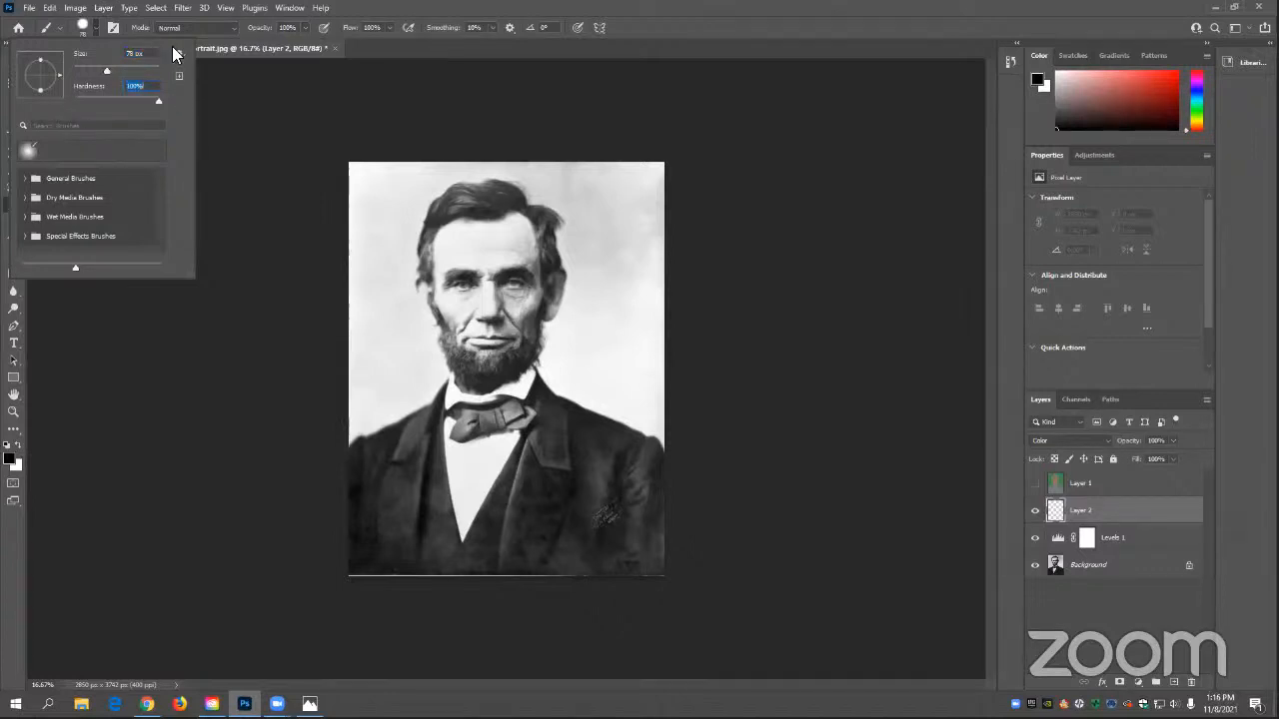
click(278, 48)
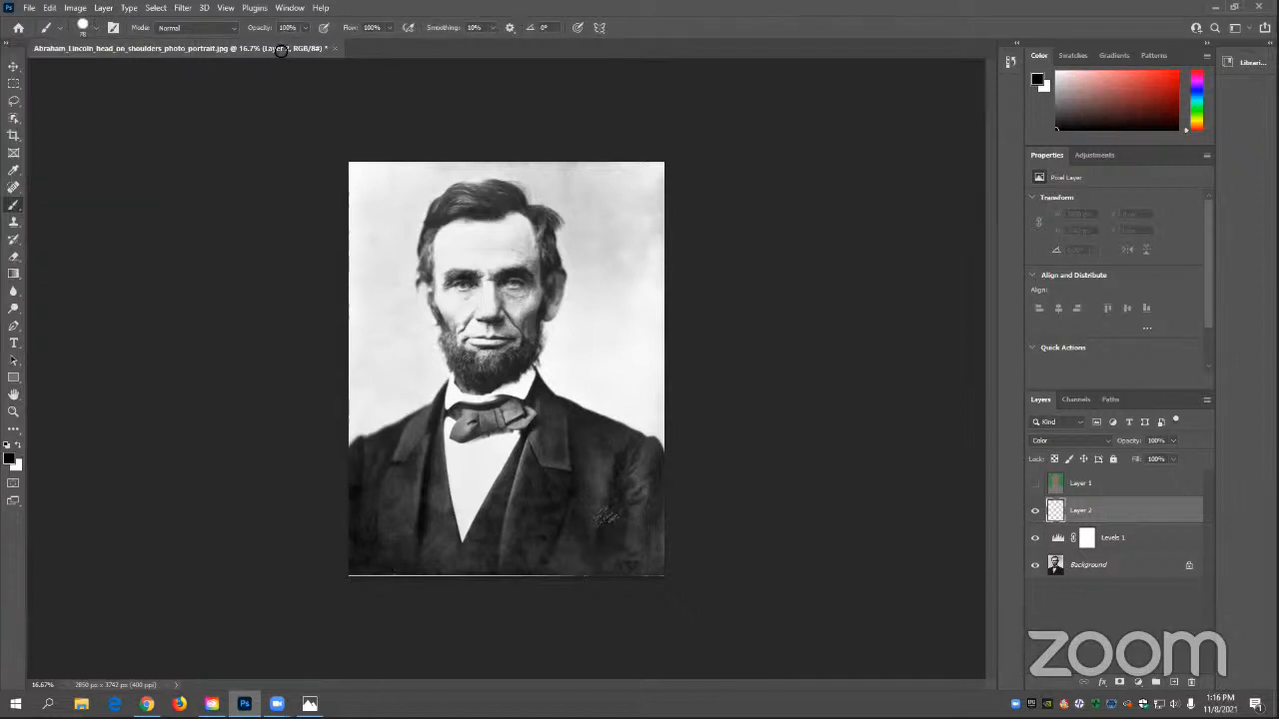
- Set the foreground color to a saturated bright blue, 005df8
click(10, 461)
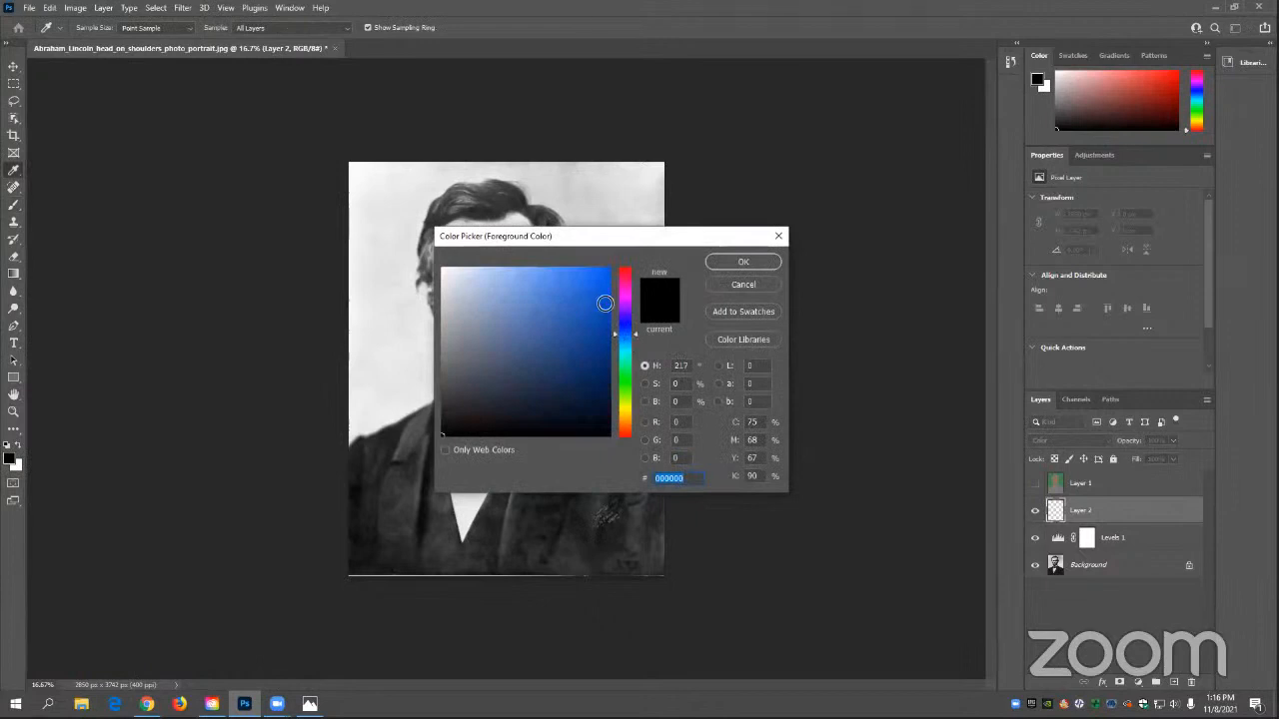
click(609, 273)
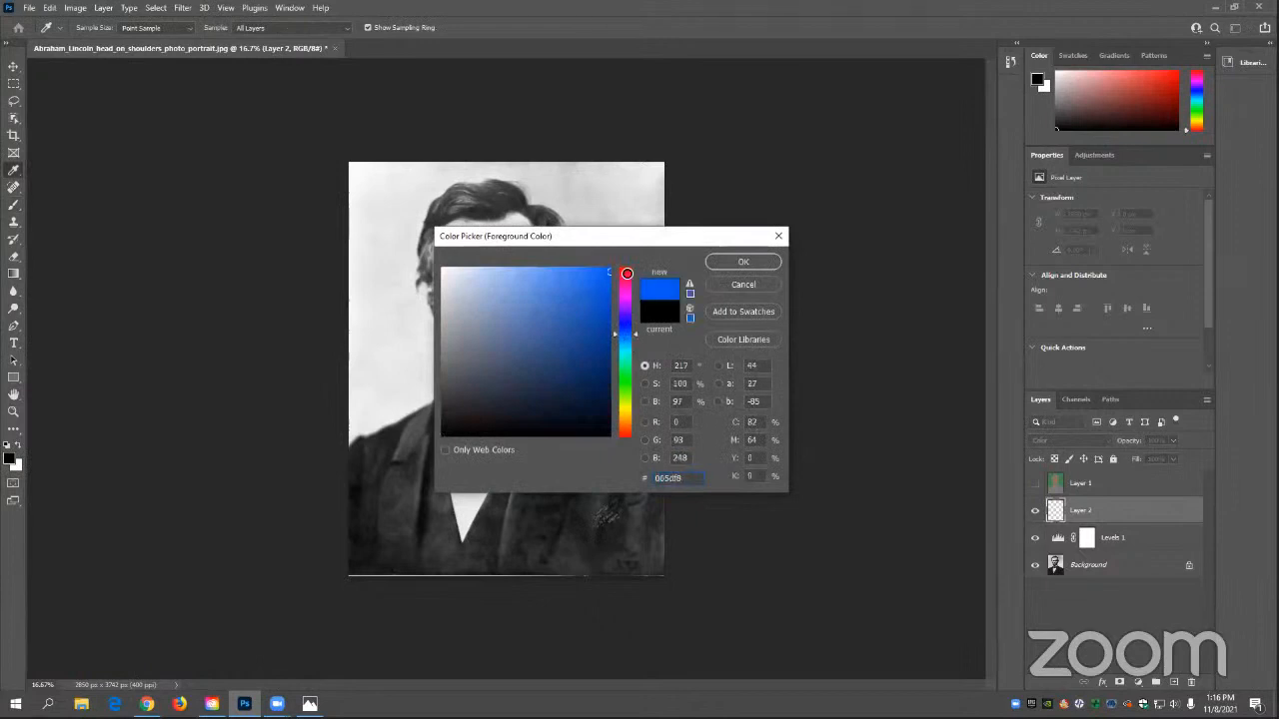
click(745, 262)
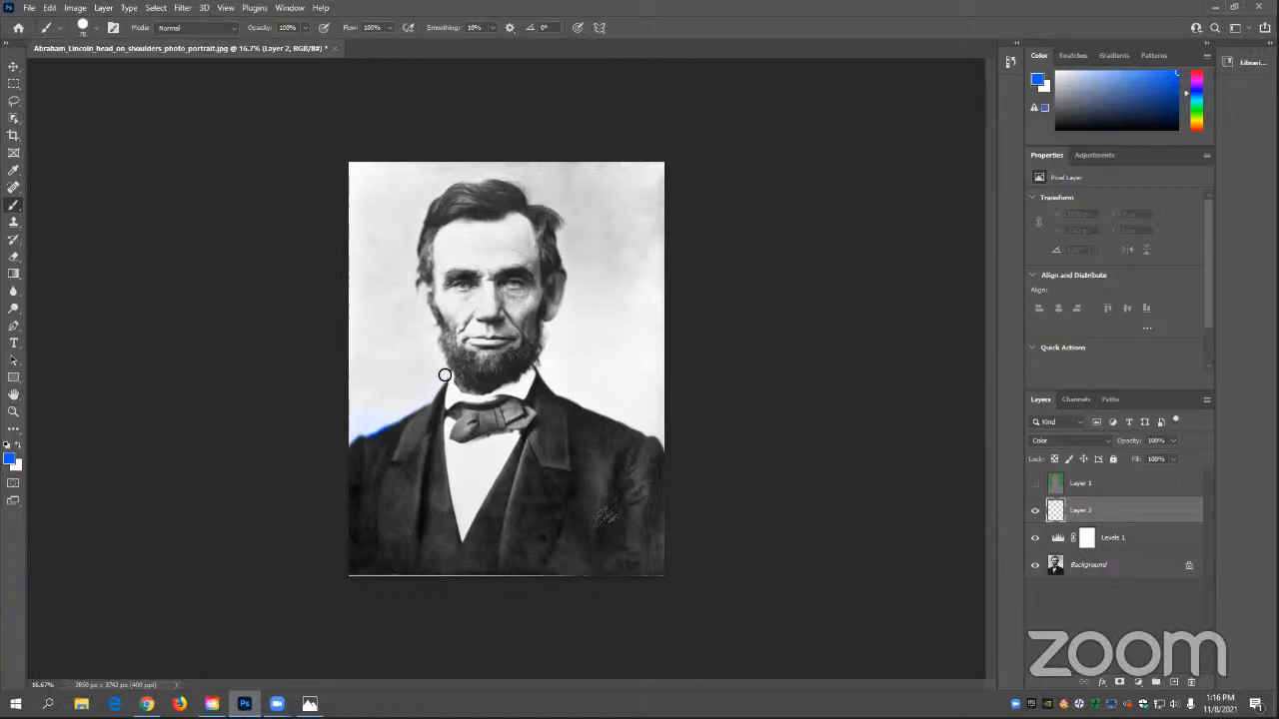
- Try painting the backdrop blue along the left-hand shoulder edge with the hard brush, and undo the strokes
drag(399, 414, 395, 416)
scroll(403, 422, up, 1)
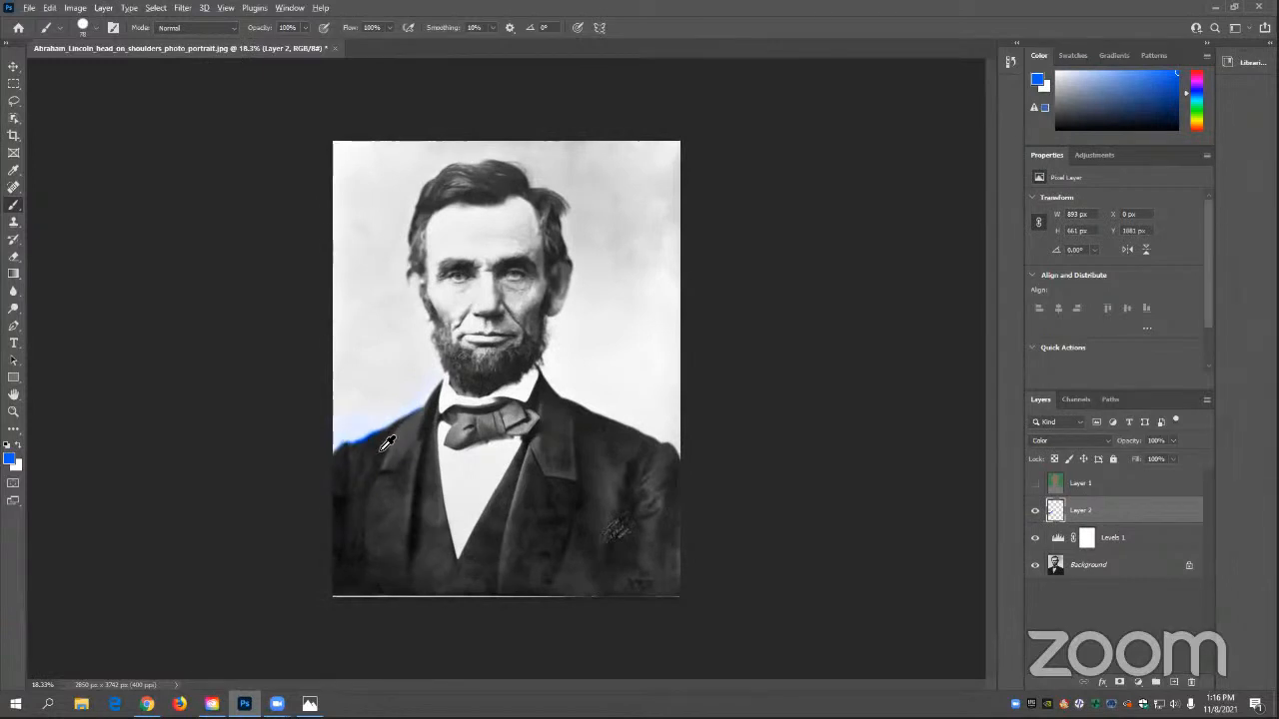
scroll(388, 442, up, 8)
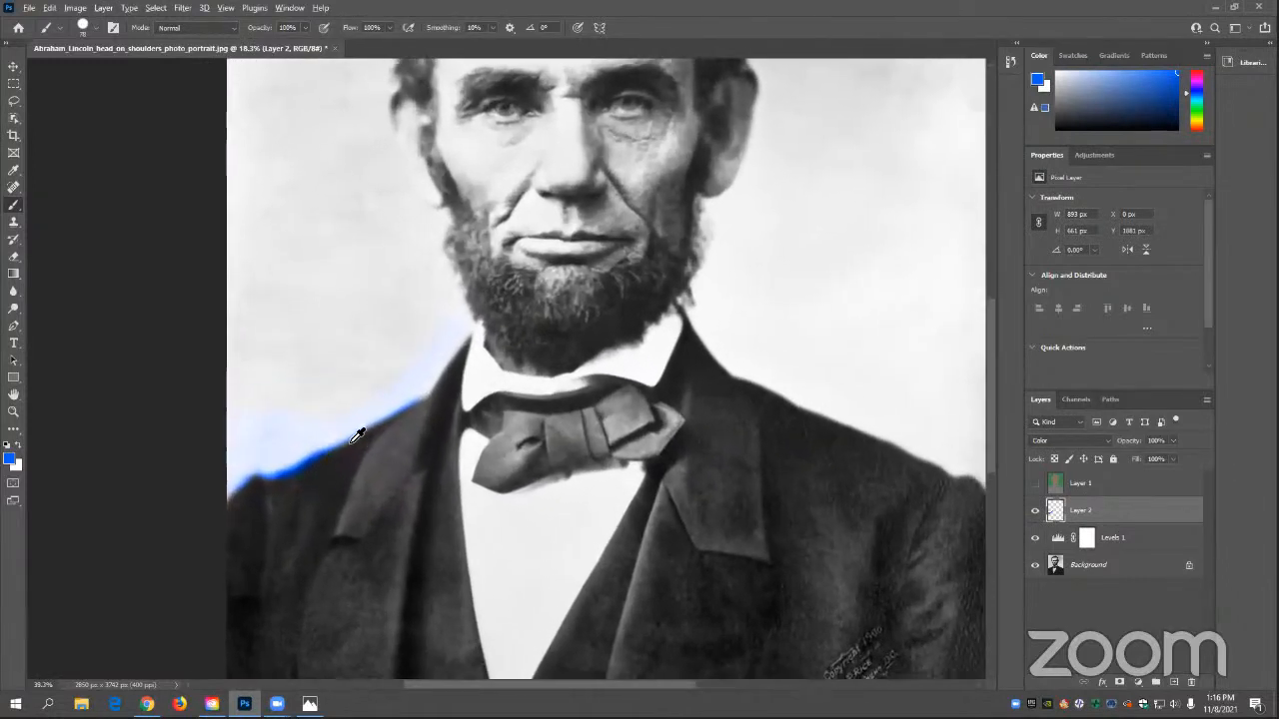
scroll(358, 435, up, 6)
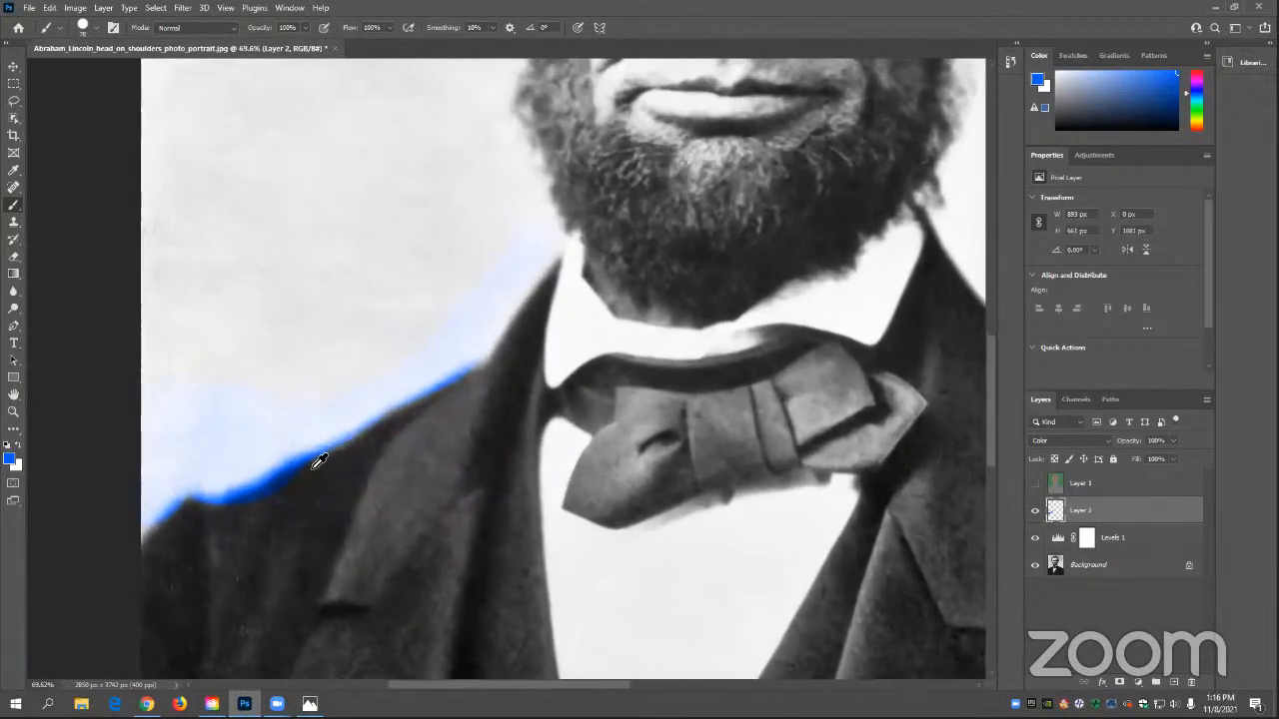
scroll(319, 461, up, 1)
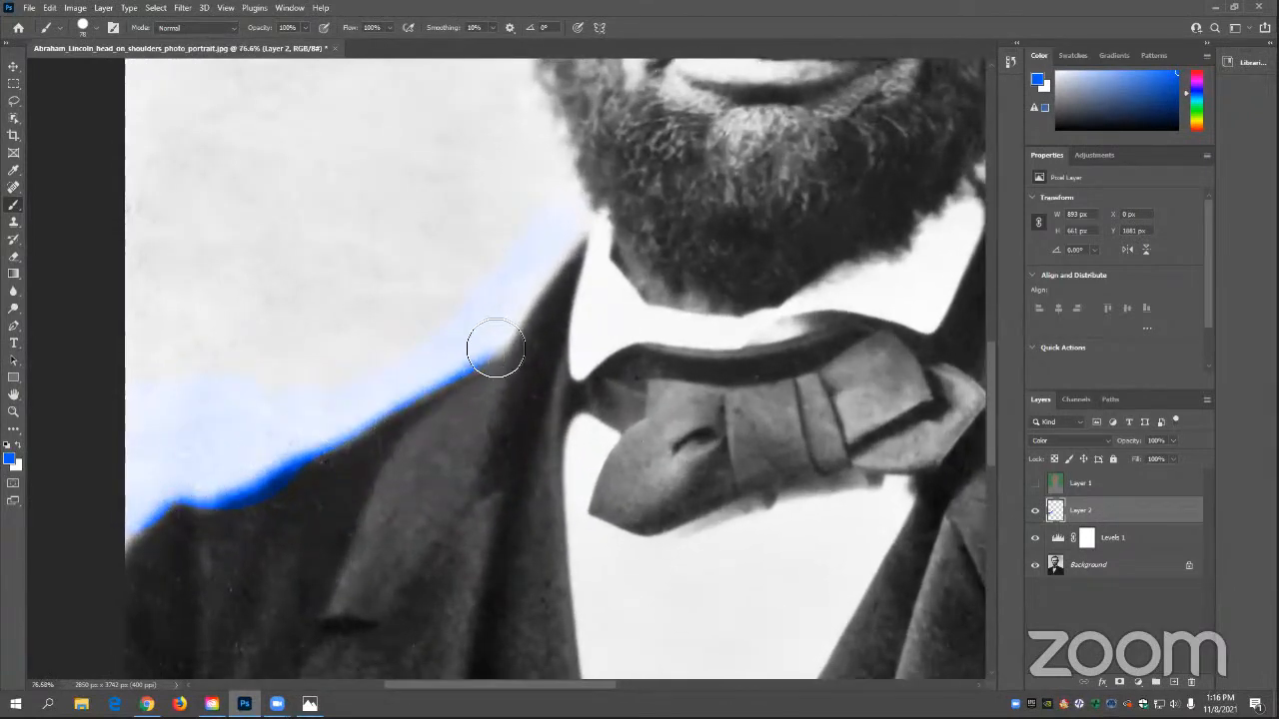
mouse_move(495, 348)
mouse_down()
mouse_move(571, 229)
mouse_move(566, 213)
mouse_move(556, 277)
mouse_move(518, 325)
mouse_up()
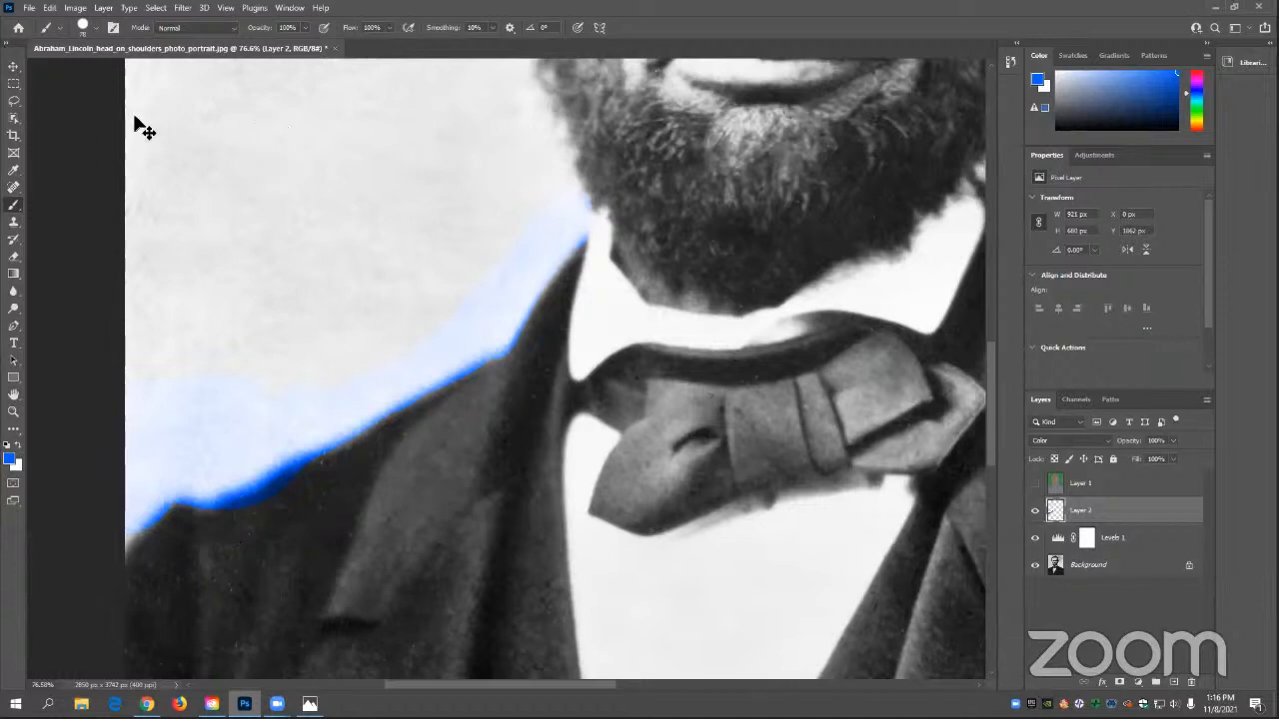
key(ctrl+z)
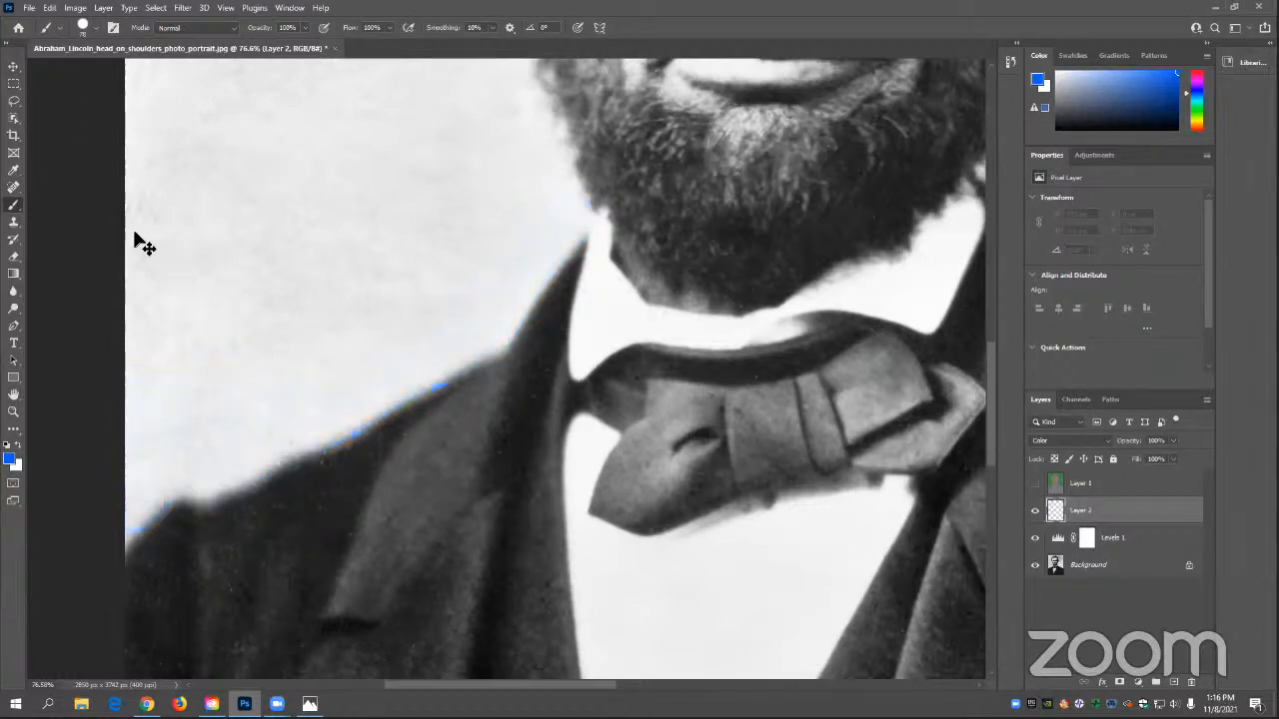
- Soften the brush to 0% hardness and paint blue along the backdrop edge from the left-hand shoulder up to the collar
click(88, 27)
mouse_move(156, 102)
mouse_down()
mouse_move(79, 102)
mouse_move(121, 102)
mouse_up()
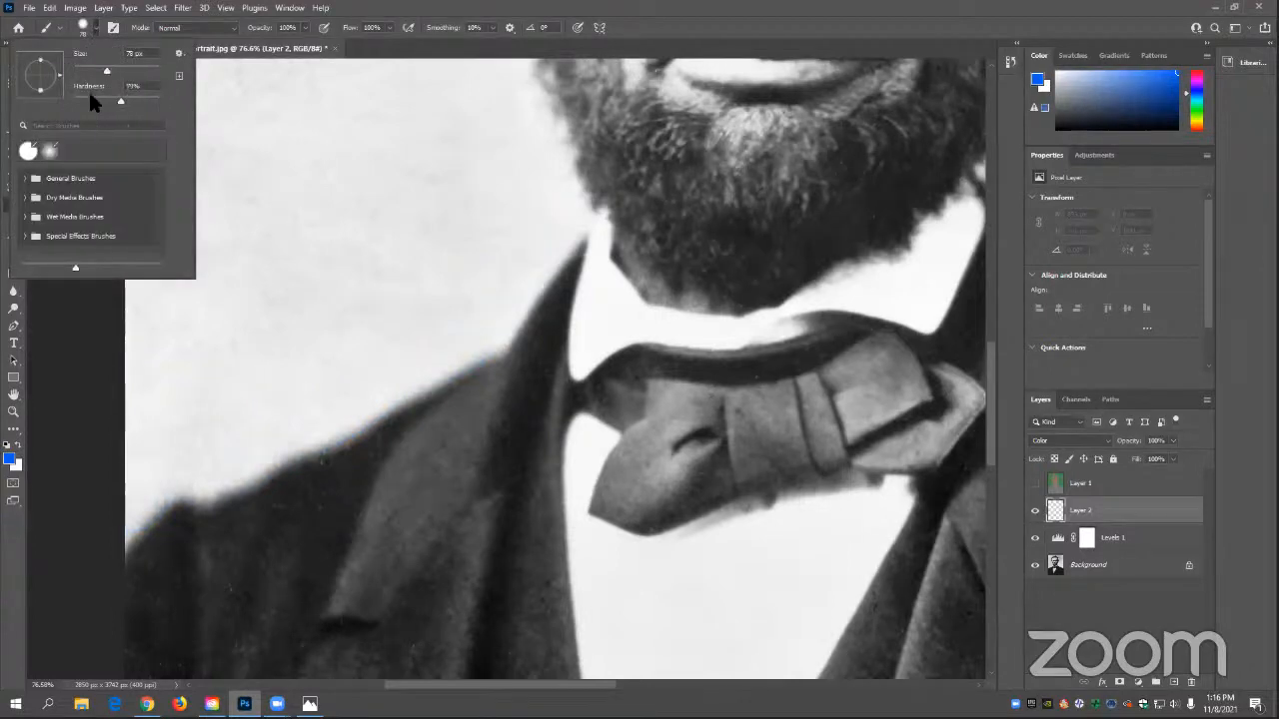
click(109, 396)
mouse_move(124, 548)
mouse_down()
mouse_move(171, 490)
mouse_move(219, 497)
mouse_move(501, 344)
mouse_move(585, 222)
mouse_move(569, 201)
mouse_up()
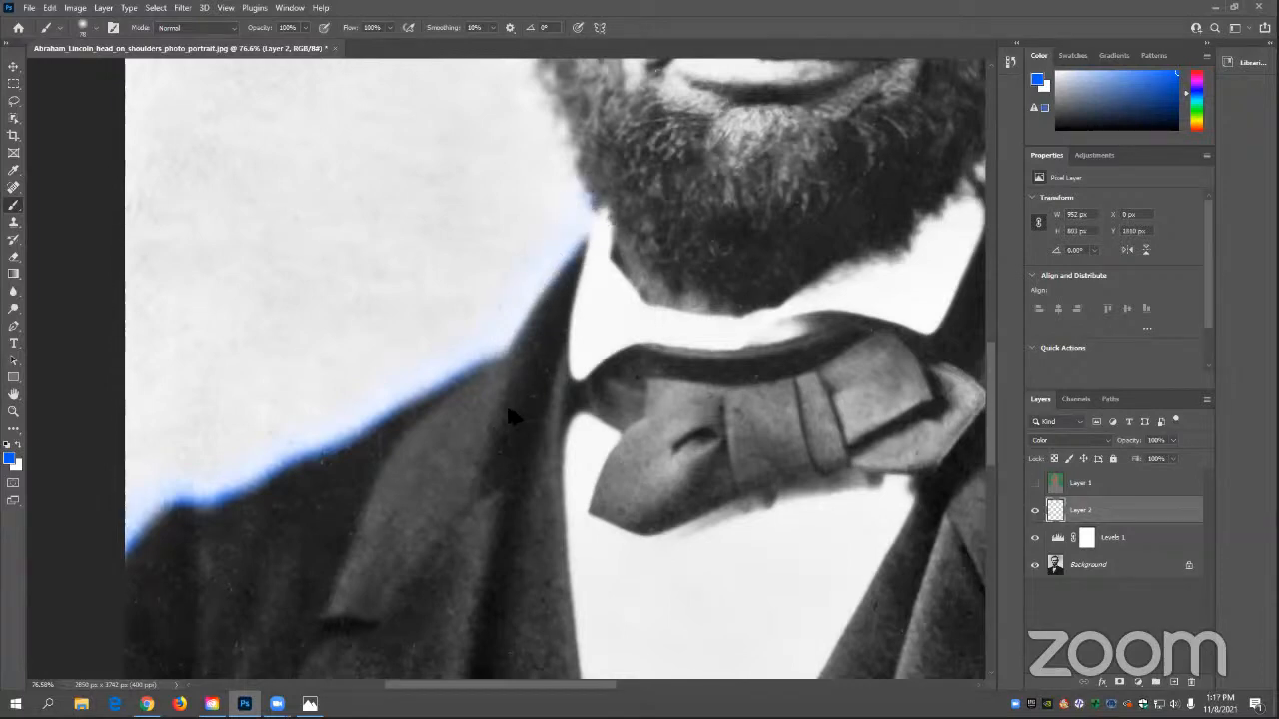
scroll(505, 401, down, 3)
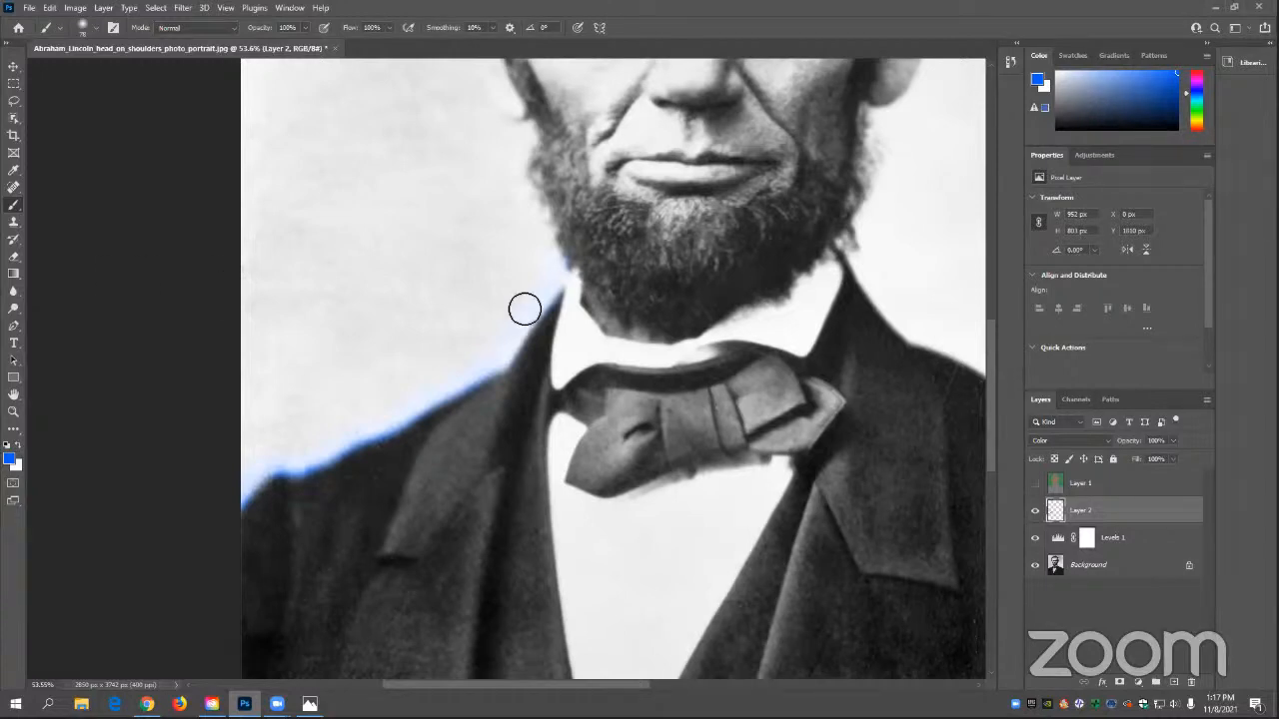
mouse_move(255, 452)
mouse_down()
mouse_move(249, 462)
mouse_move(403, 404)
mouse_up()
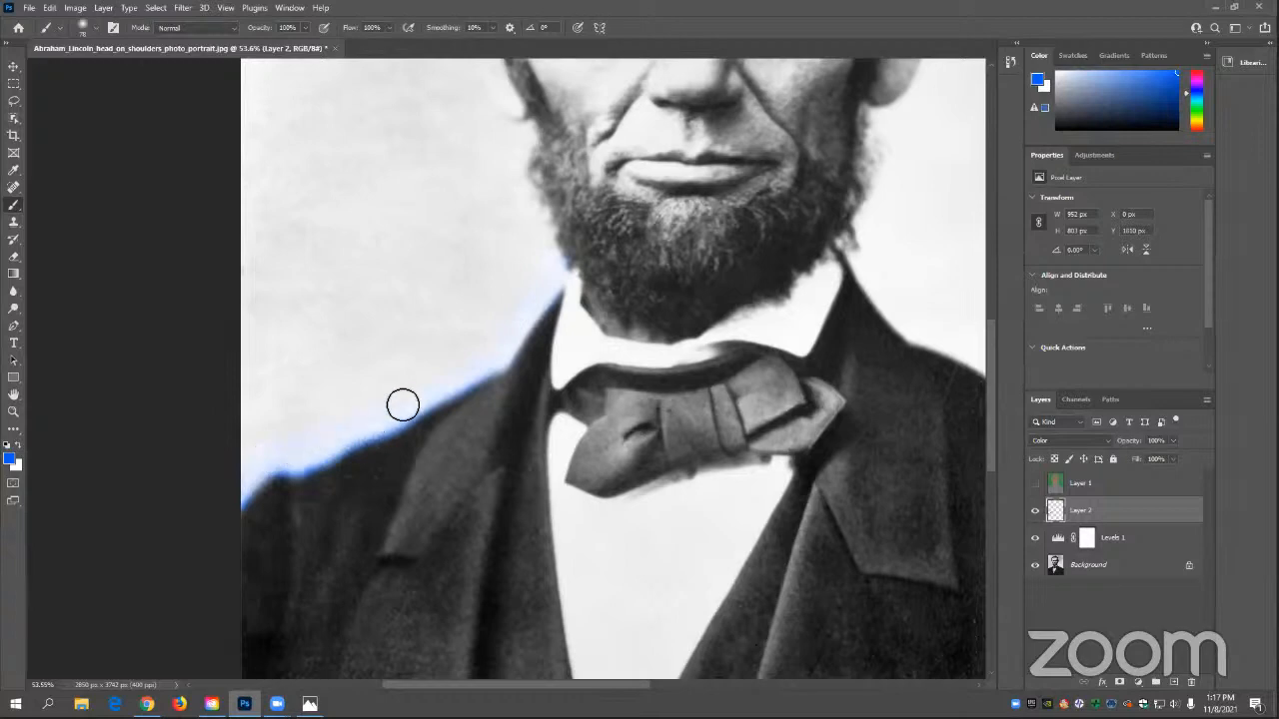
- Enlarge the soft brush to 448 px and paint the backdrop on the left-hand side of the portrait blue, from the shoulder to the upper edge
click(90, 25)
drag(102, 70, 135, 72)
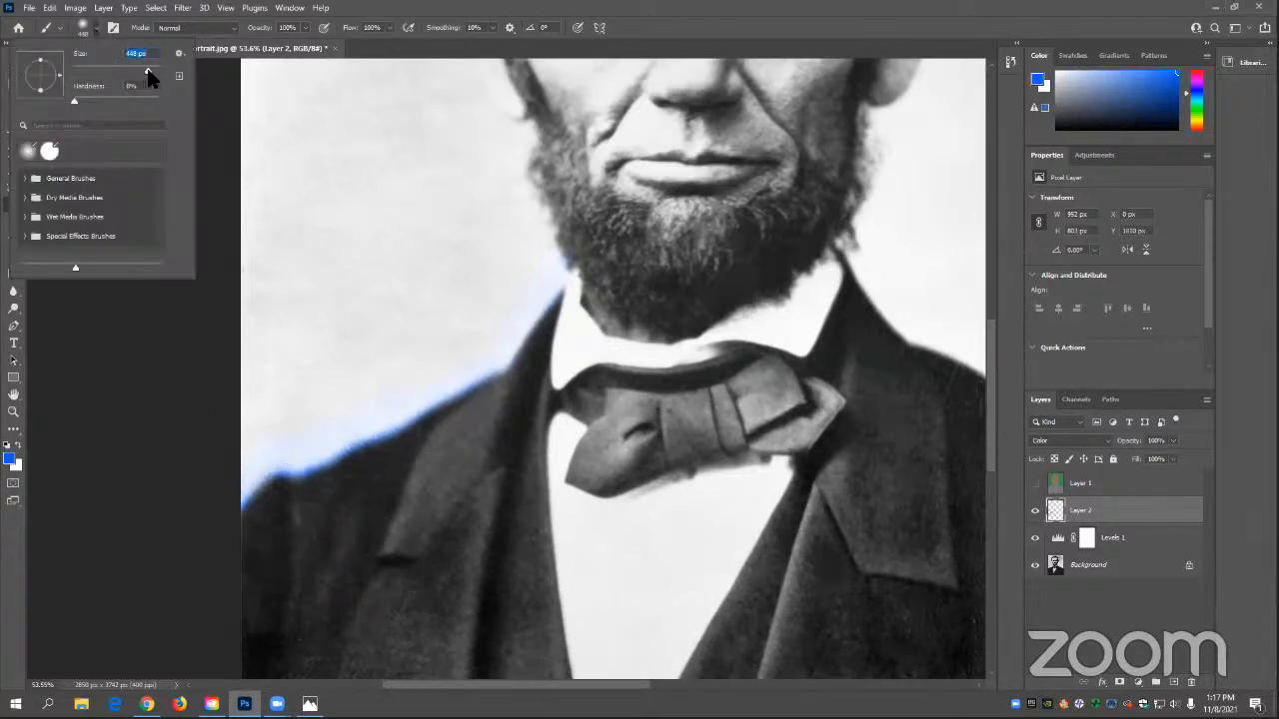
mouse_move(323, 437)
mouse_down()
mouse_move(292, 432)
mouse_move(321, 406)
mouse_move(294, 432)
mouse_move(397, 383)
mouse_move(506, 278)
mouse_move(522, 285)
mouse_move(492, 160)
mouse_move(442, 180)
mouse_move(296, 319)
mouse_move(265, 325)
mouse_move(304, 199)
mouse_move(374, 158)
mouse_move(300, 185)
mouse_move(290, 391)
mouse_up()
scroll(443, 420, up, 5)
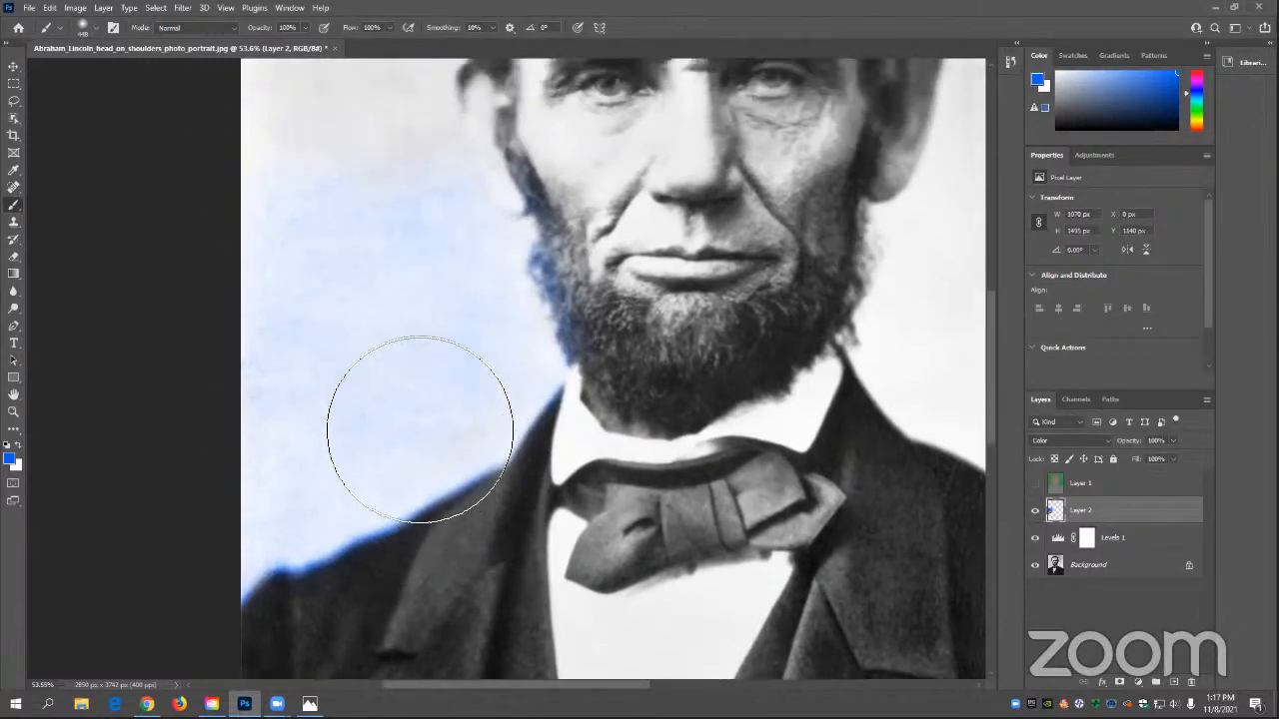
scroll(370, 482, up, 3)
mouse_move(314, 194)
mouse_down()
mouse_move(354, 211)
mouse_move(338, 458)
mouse_move(286, 329)
mouse_move(365, 423)
mouse_move(423, 371)
mouse_move(434, 379)
mouse_move(429, 213)
mouse_move(280, 140)
mouse_move(333, 289)
mouse_up()
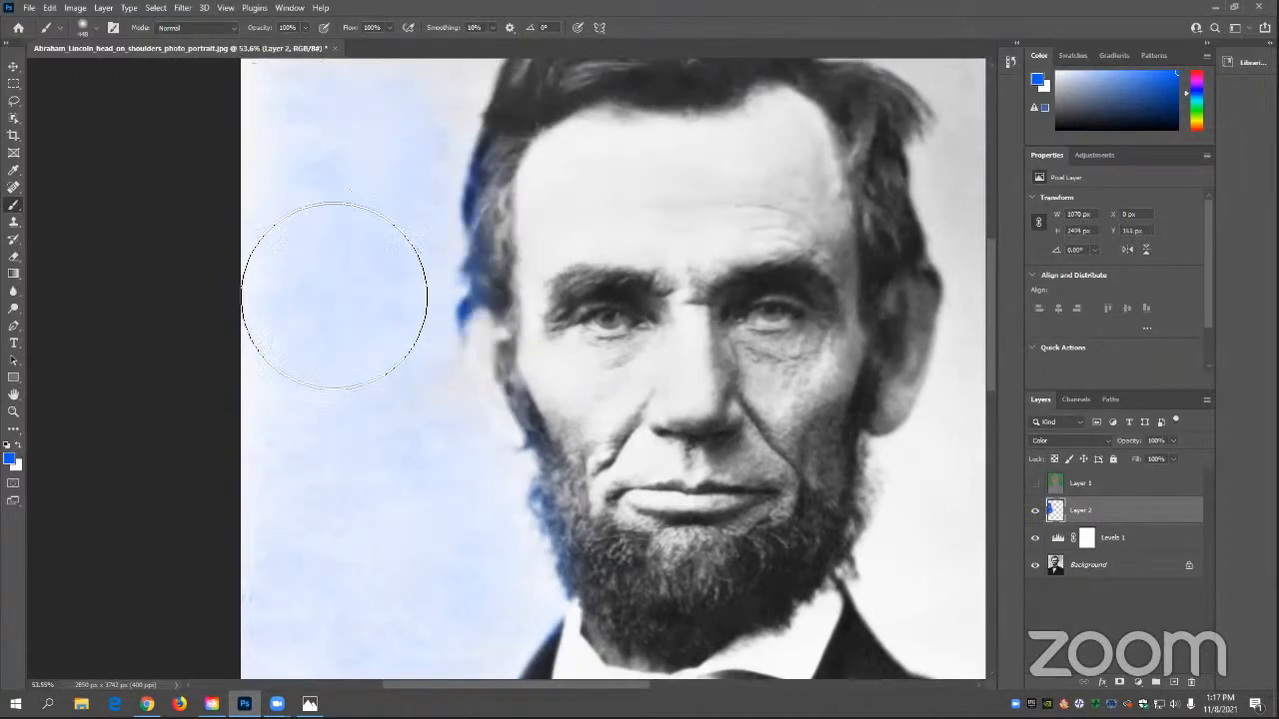
scroll(428, 389, up, 3)
scroll(425, 400, up, 3)
mouse_move(428, 411)
mouse_down()
mouse_move(490, 241)
mouse_move(297, 234)
mouse_move(298, 327)
mouse_move(344, 248)
mouse_move(402, 246)
mouse_move(316, 353)
mouse_move(289, 238)
mouse_move(292, 381)
mouse_move(362, 501)
mouse_move(422, 530)
mouse_up()
scroll(421, 529, down, 1)
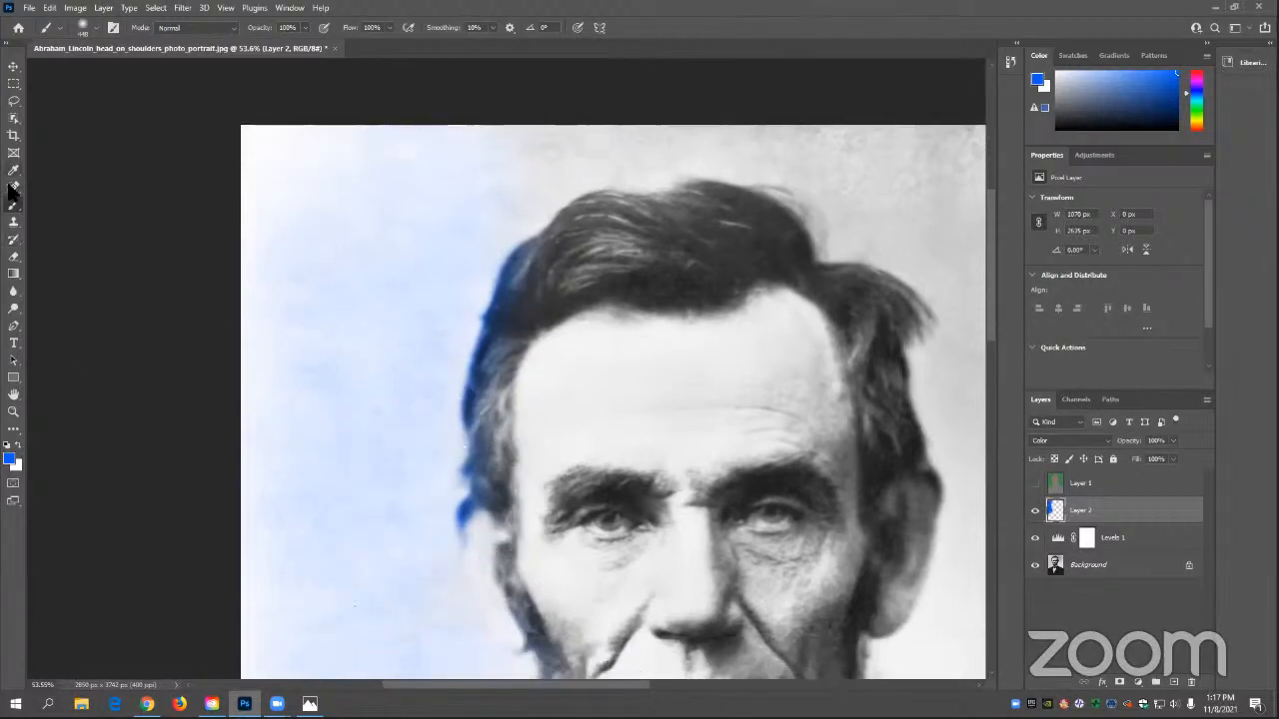
- Erase the blue spill from the hair, sideburn and beard on the portrait's left-hand side with a soft 102 px eraser
click(12, 258)
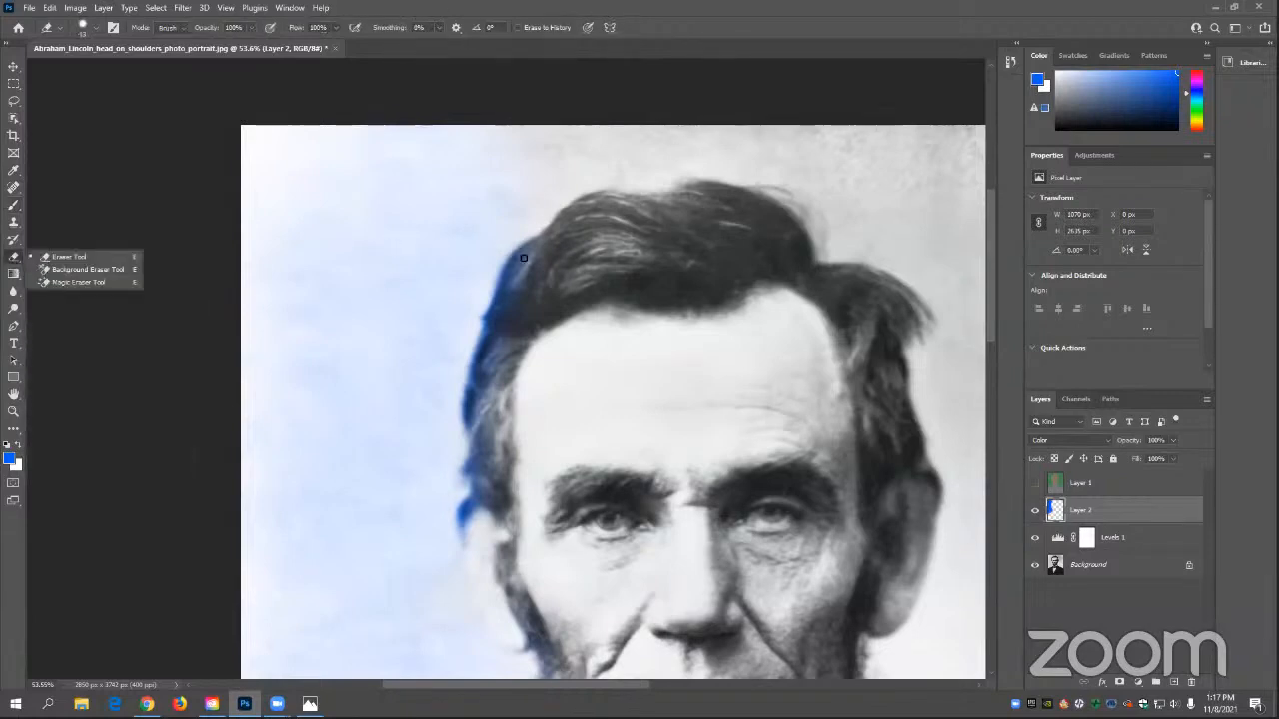
click(95, 27)
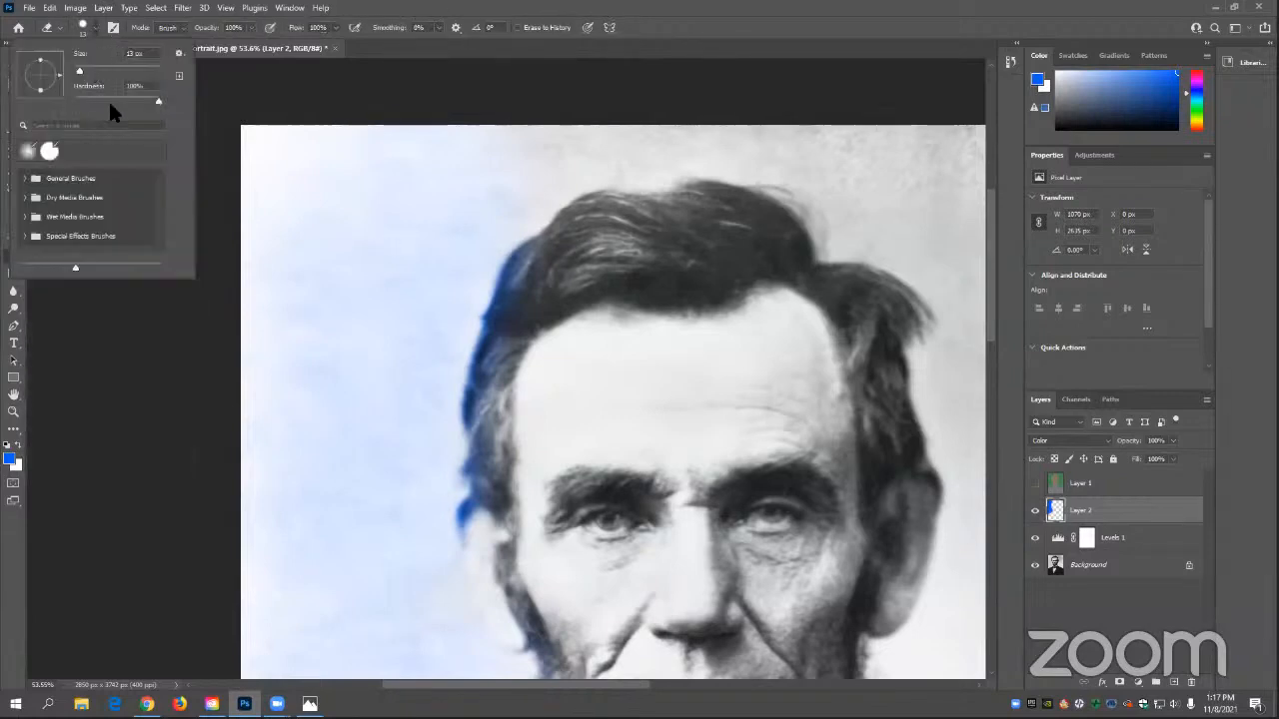
drag(157, 100, 66, 110)
drag(112, 78, 117, 78)
click(554, 268)
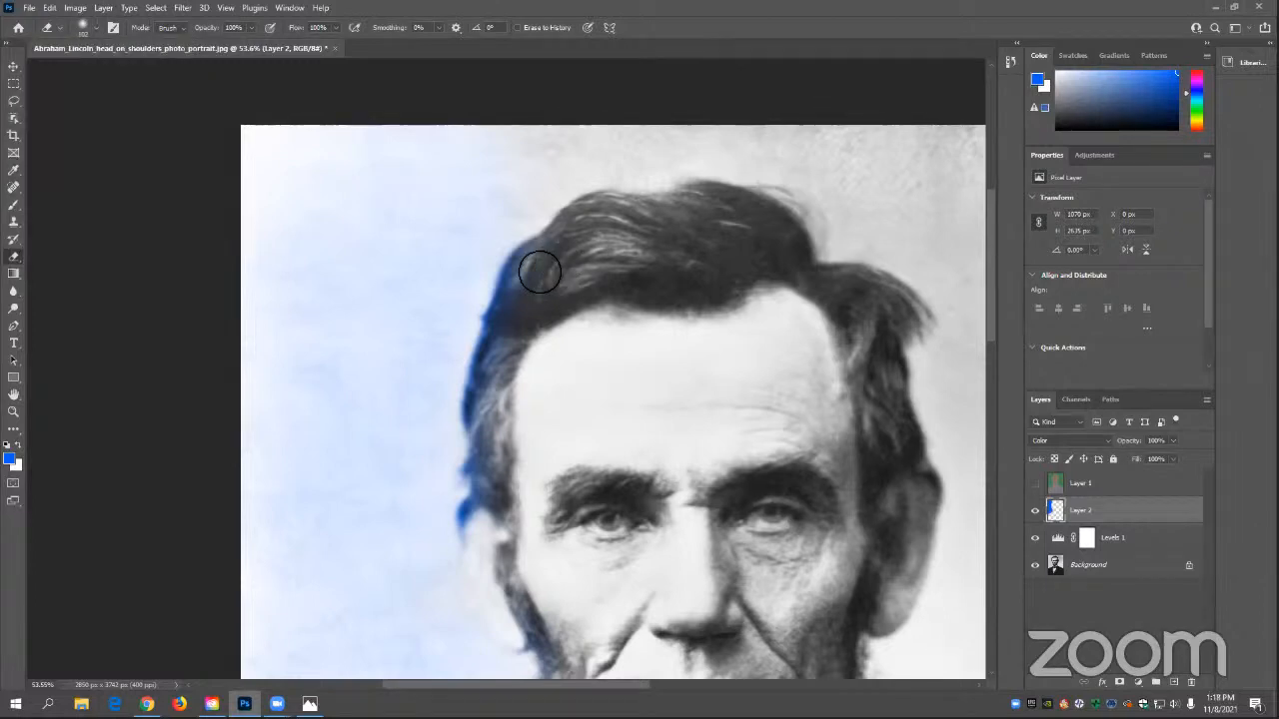
mouse_move(536, 268)
mouse_down()
mouse_move(543, 257)
mouse_move(509, 308)
mouse_move(483, 418)
mouse_move(562, 270)
mouse_move(498, 405)
mouse_move(479, 477)
mouse_move(503, 493)
mouse_move(476, 525)
mouse_move(486, 545)
mouse_move(529, 526)
mouse_up()
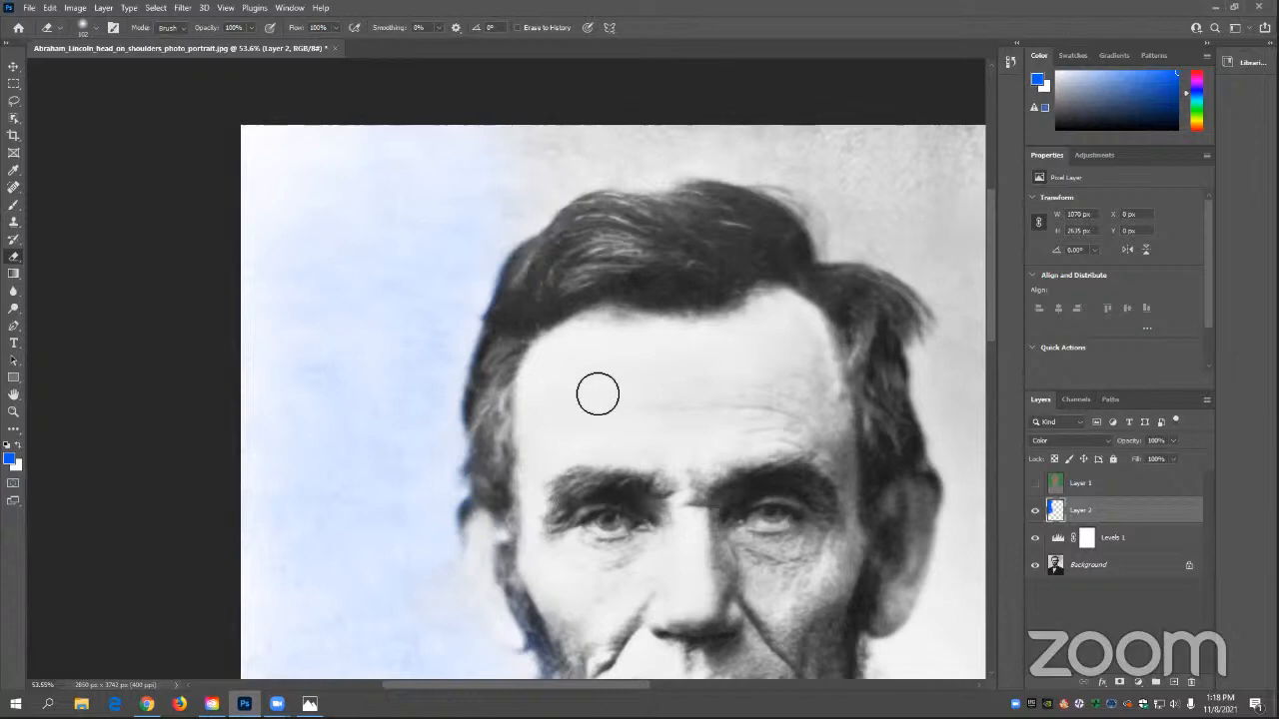
scroll(662, 415, down, 5)
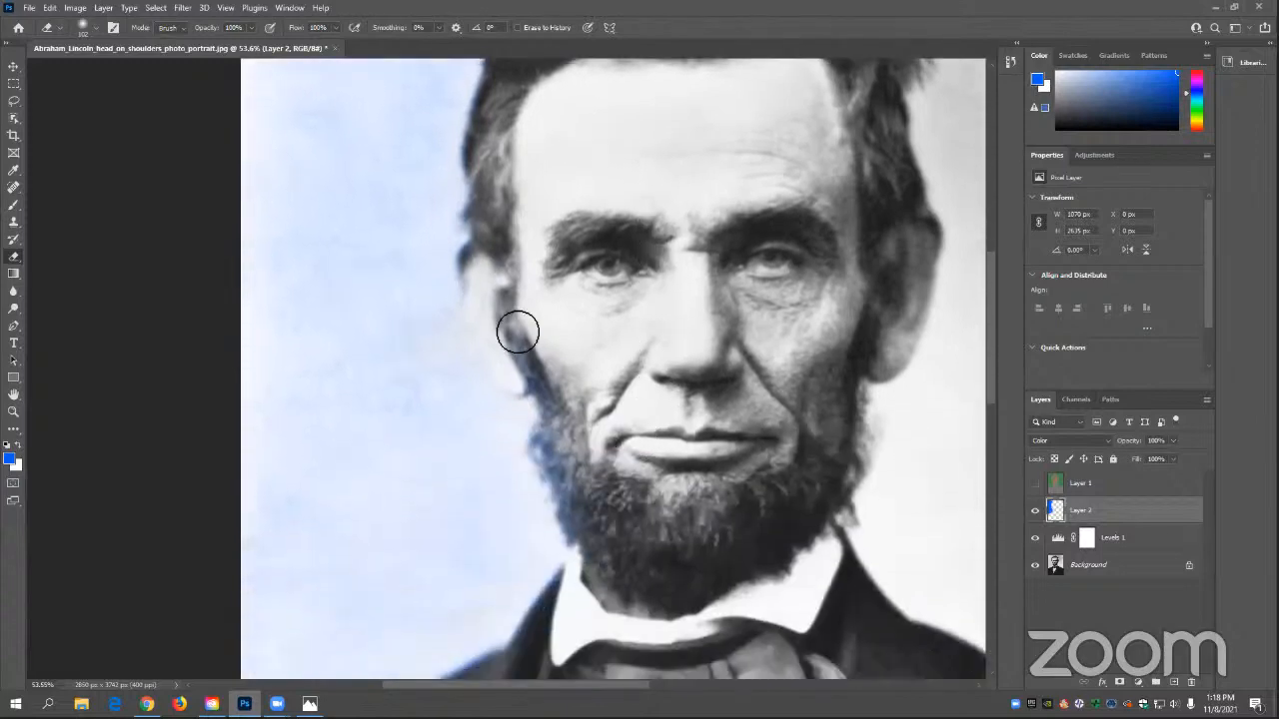
mouse_move(554, 398)
mouse_down()
mouse_move(575, 456)
mouse_move(561, 458)
mouse_move(559, 441)
mouse_move(546, 452)
mouse_move(594, 531)
mouse_move(579, 542)
mouse_move(586, 514)
mouse_move(548, 376)
mouse_up()
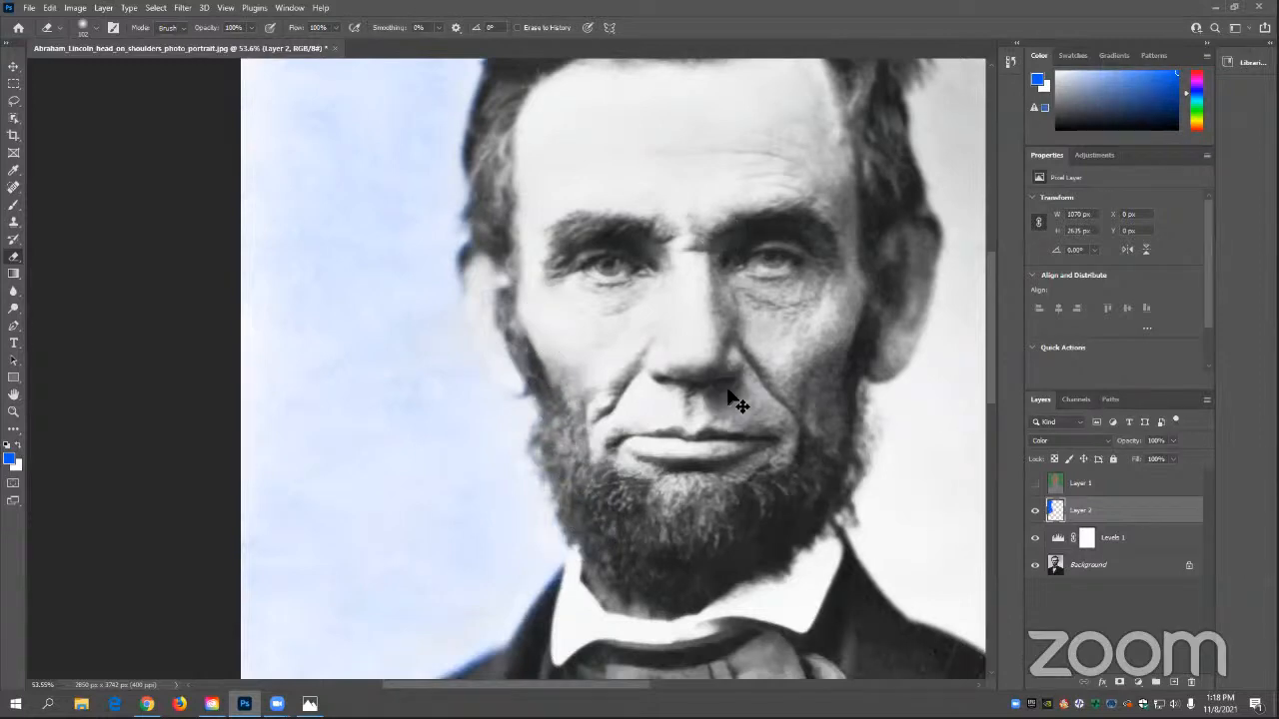
- Paint the remaining backdrop blue with the large soft brush, above the head and down the right-hand side to the shoulder
scroll(699, 392, right, 4)
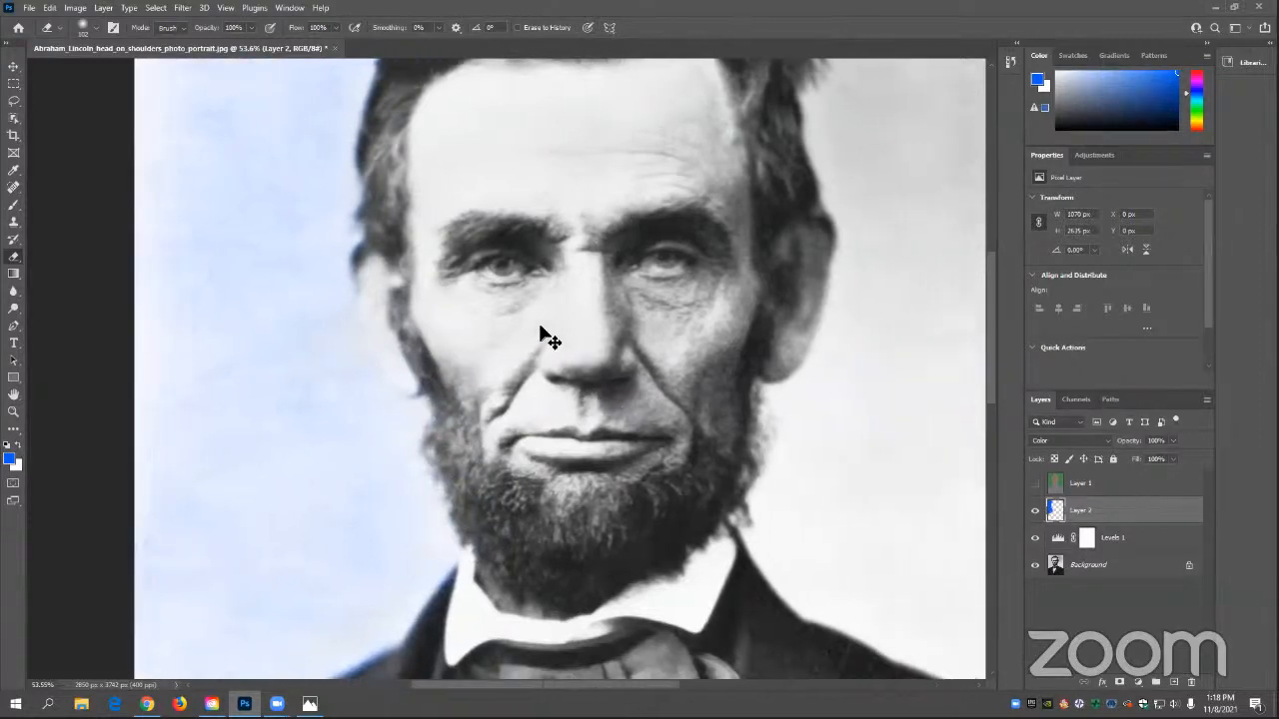
scroll(548, 334, down, 3)
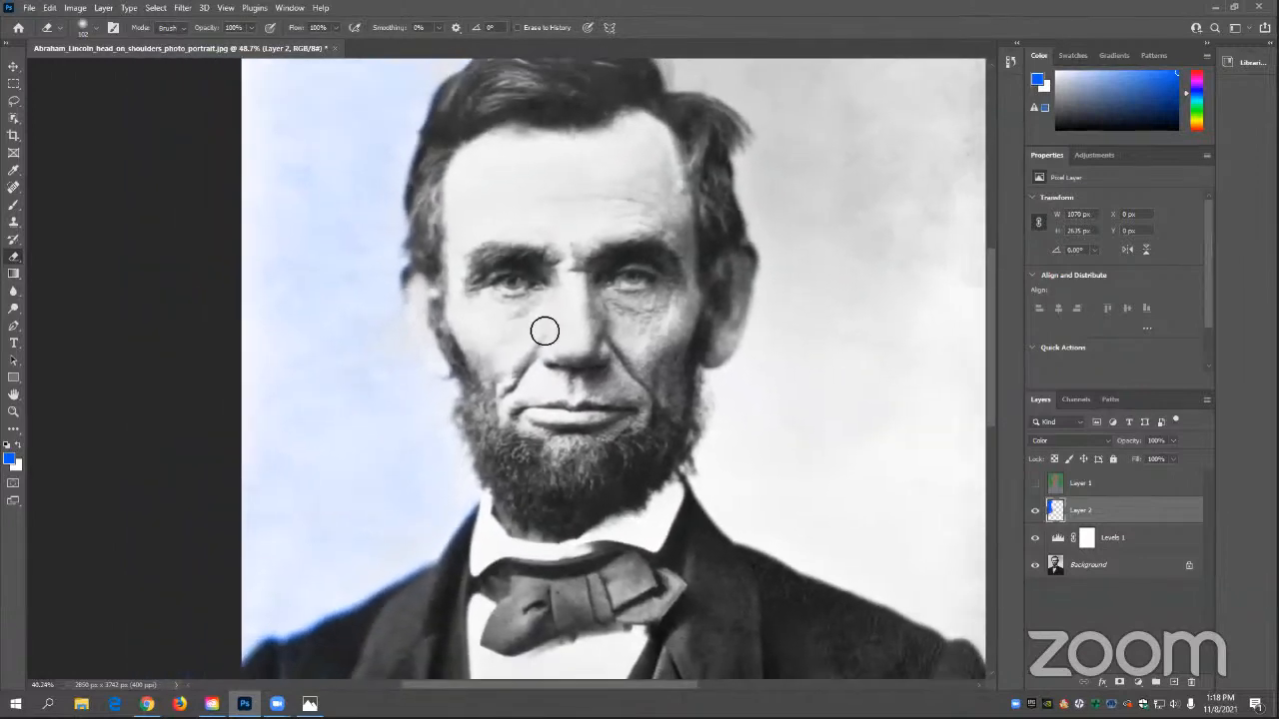
scroll(546, 332, down, 1)
scroll(546, 332, down, 1)
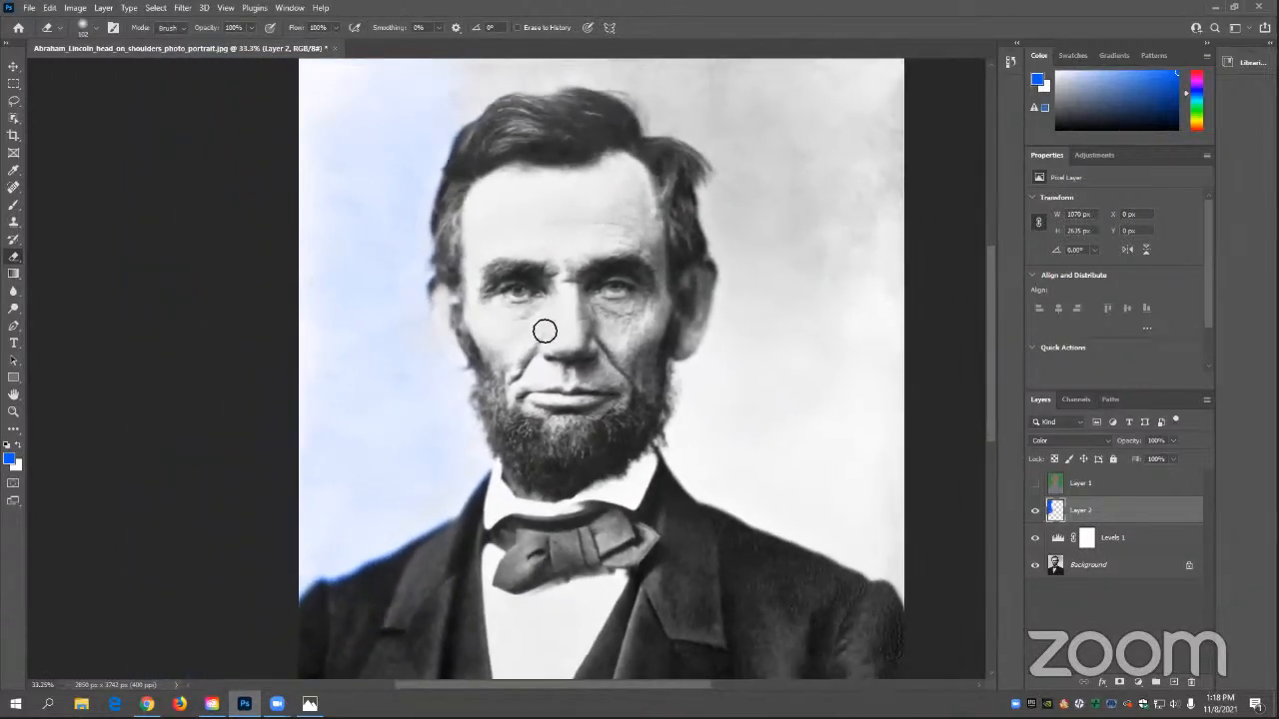
scroll(545, 331, down, 1)
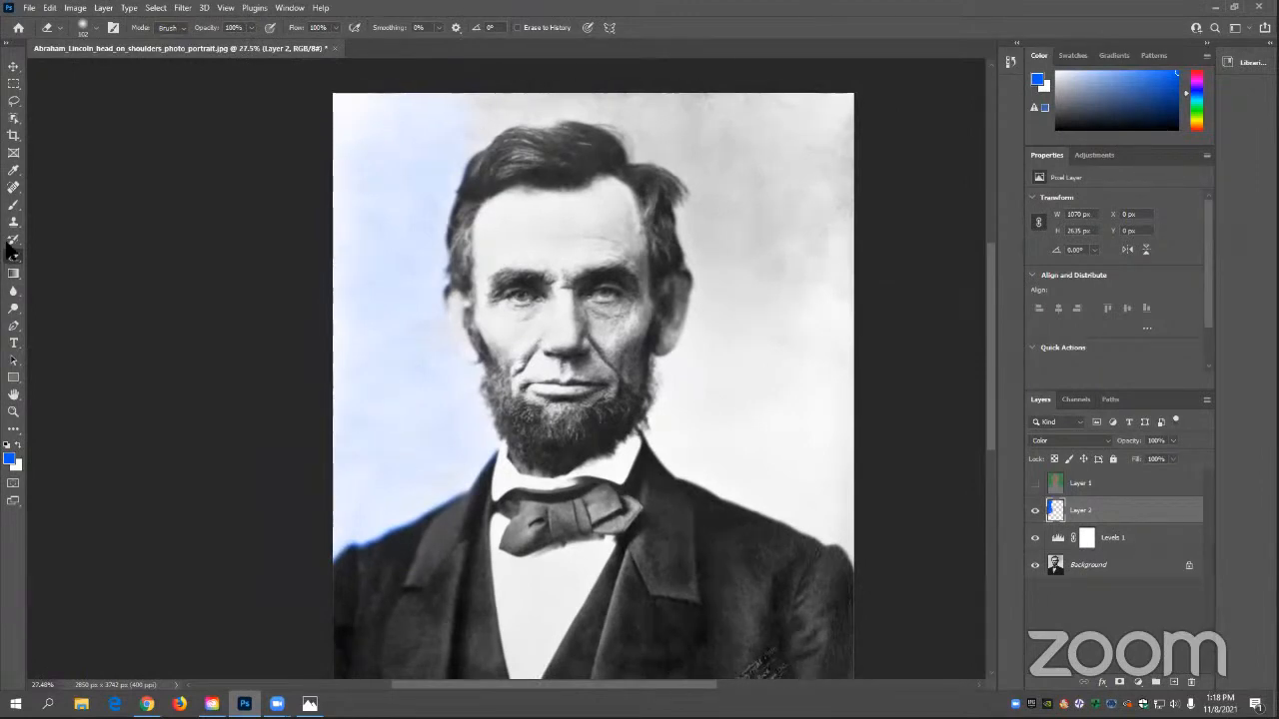
click(14, 205)
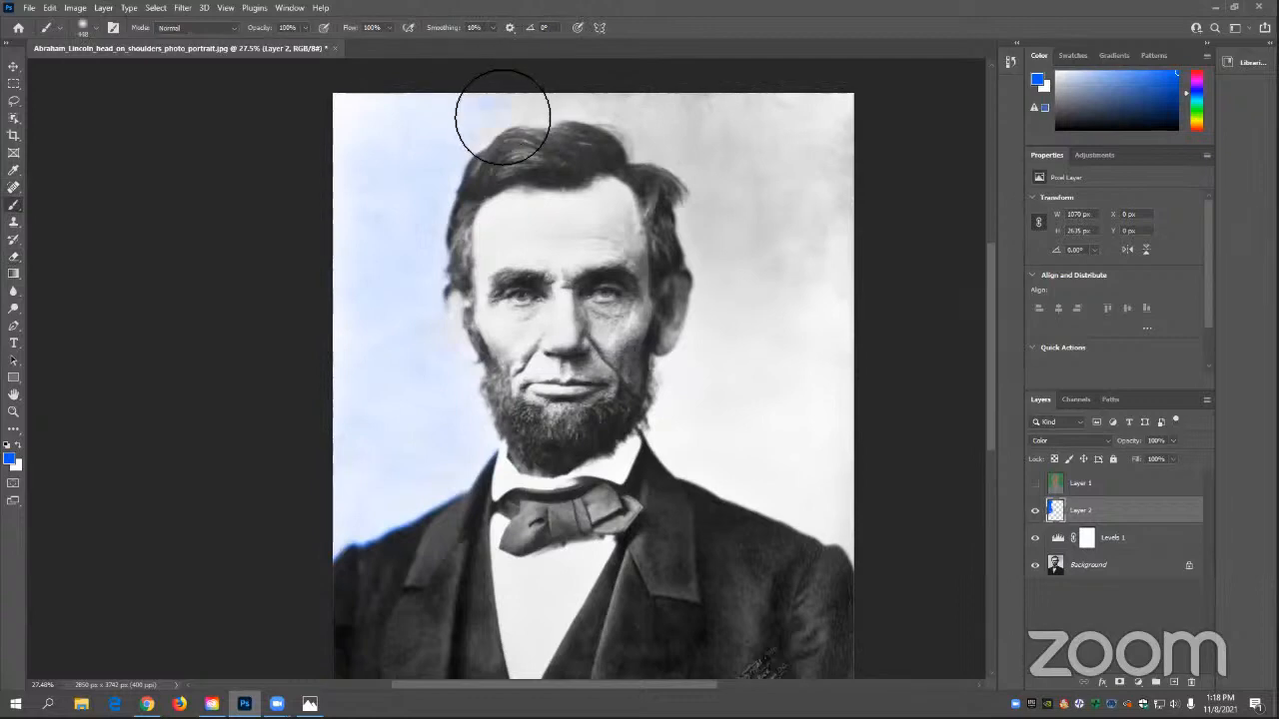
mouse_move(502, 117)
mouse_down()
mouse_move(627, 112)
mouse_move(680, 152)
mouse_move(866, 138)
mouse_move(713, 172)
mouse_move(744, 343)
mouse_move(694, 417)
mouse_move(734, 481)
mouse_move(842, 528)
mouse_move(755, 362)
mouse_move(816, 458)
mouse_move(820, 131)
mouse_move(819, 153)
mouse_move(792, 111)
mouse_move(862, 223)
mouse_move(804, 270)
mouse_move(748, 117)
mouse_move(671, 103)
mouse_move(735, 112)
mouse_move(828, 199)
mouse_up()
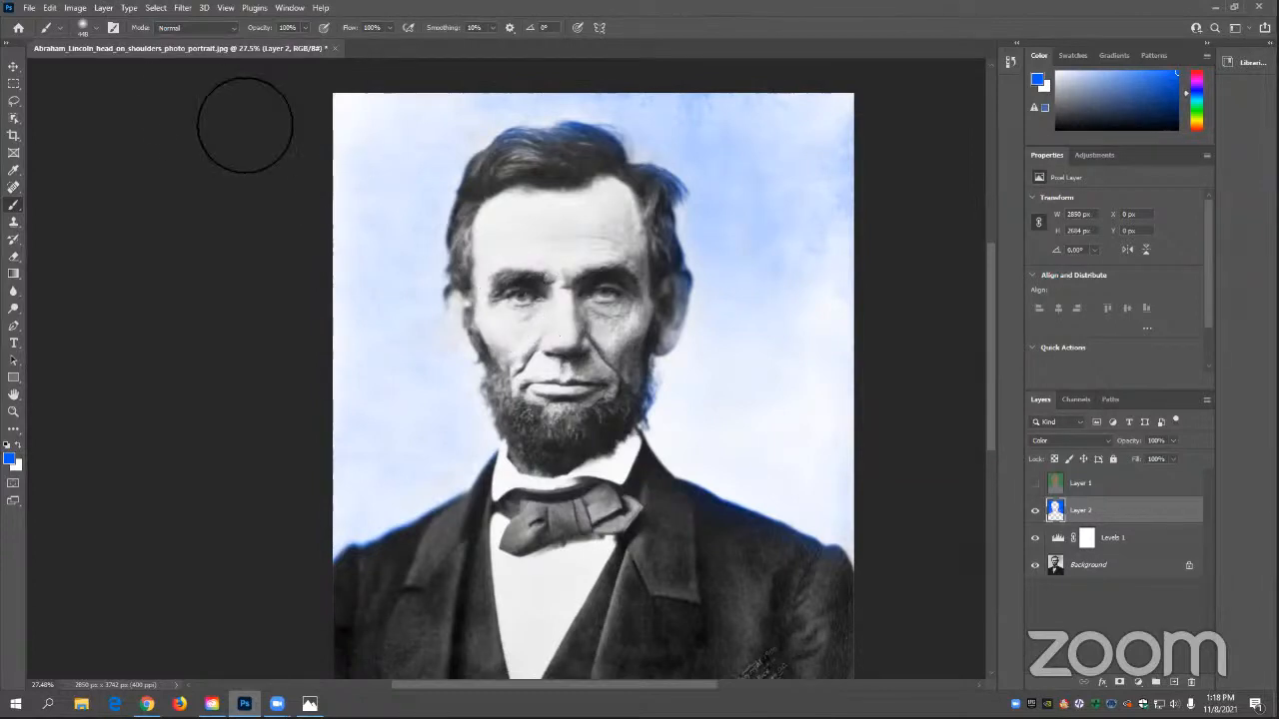
click(29, 9)
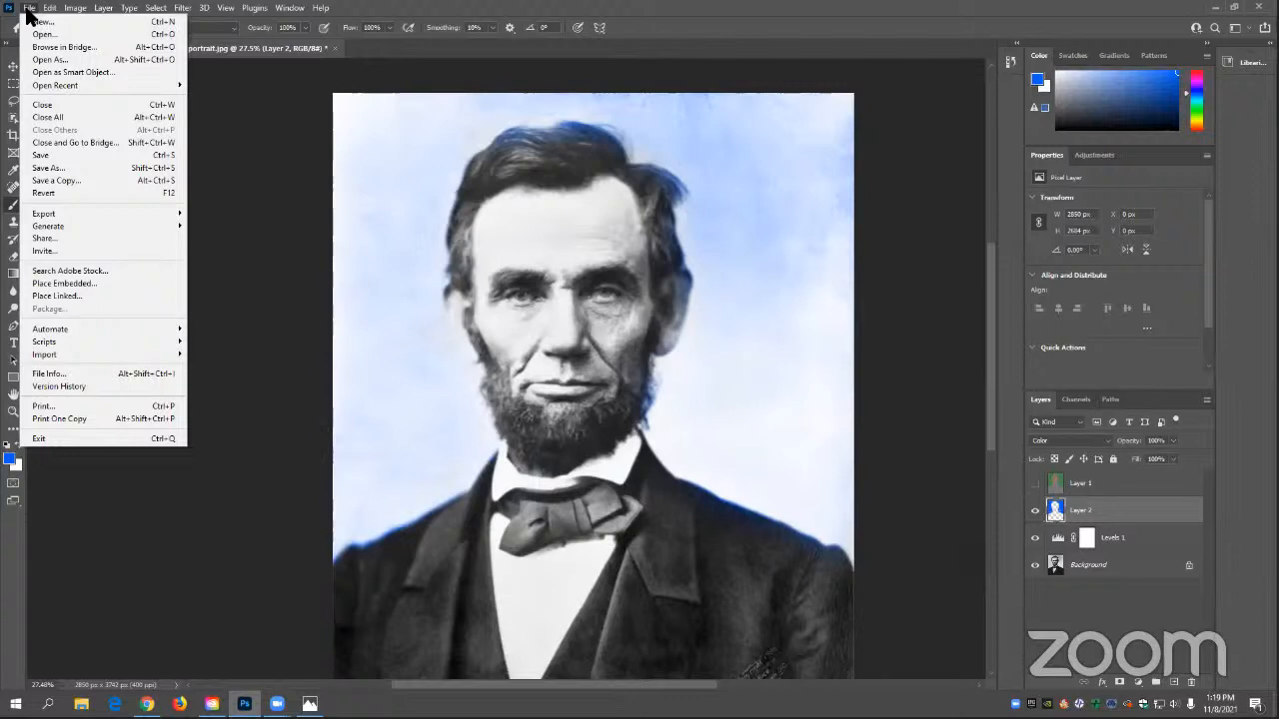
click(29, 9)
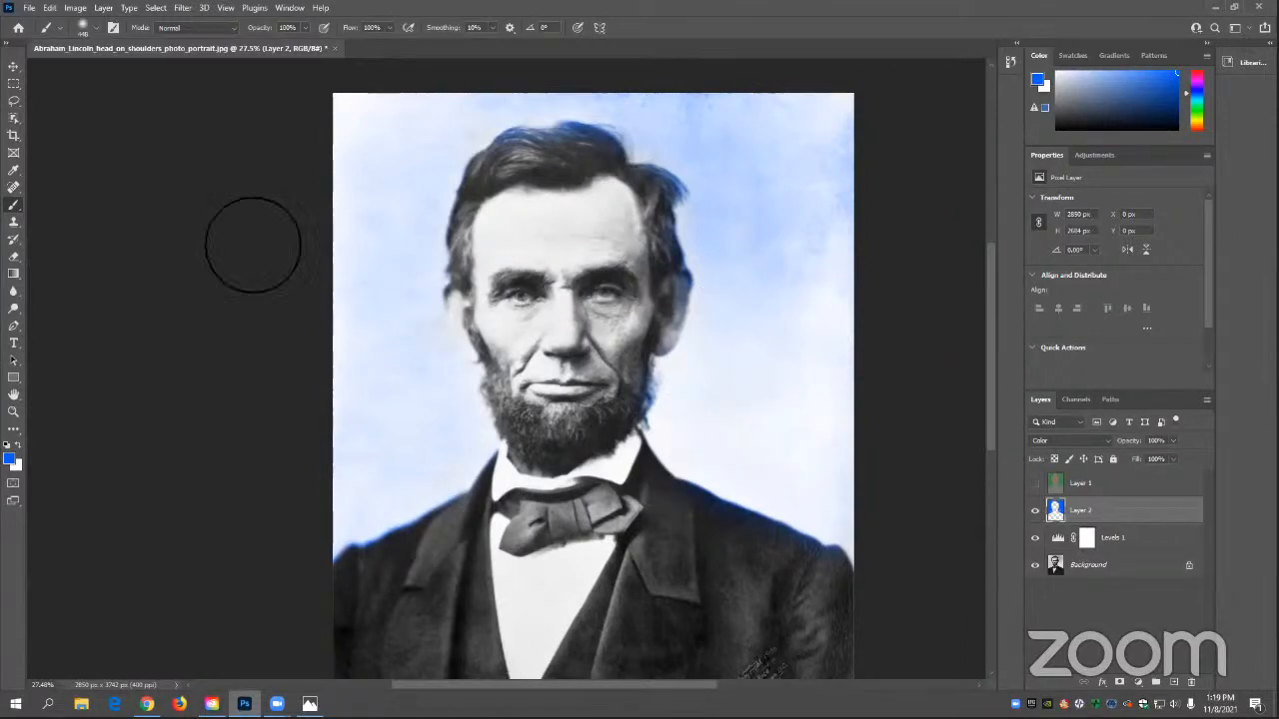
click(15, 172)
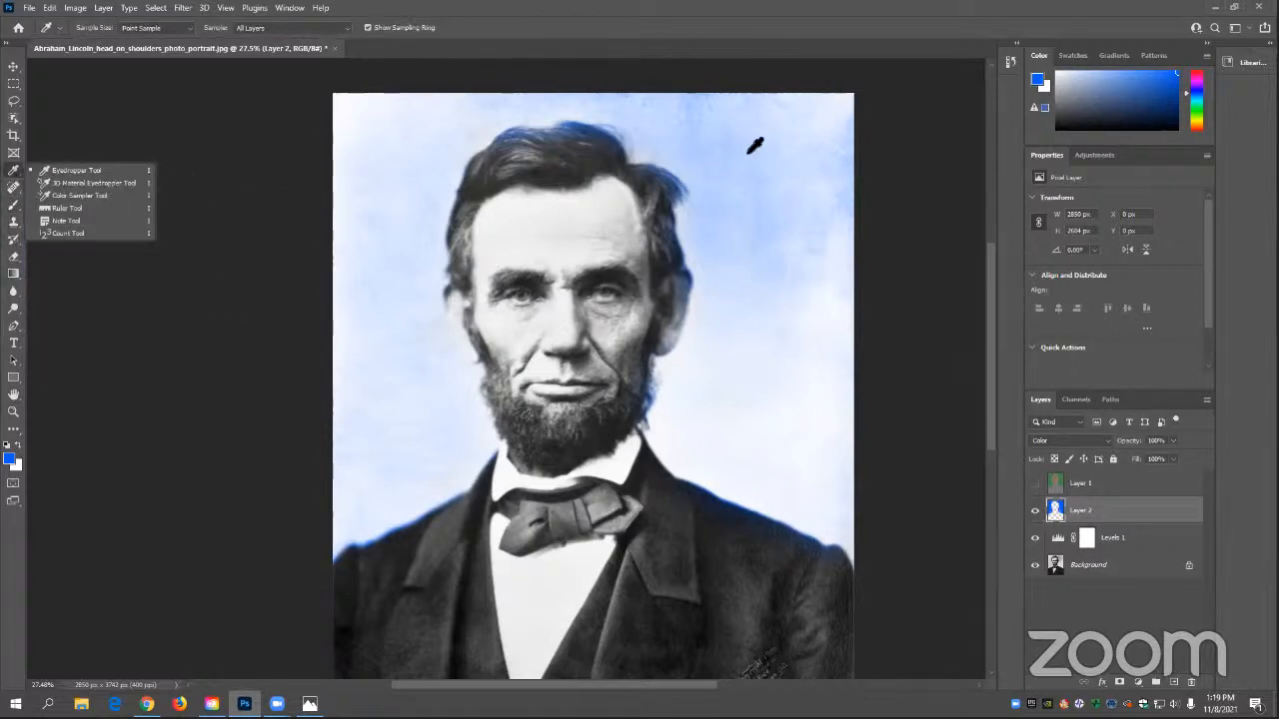
click(14, 172)
click(14, 205)
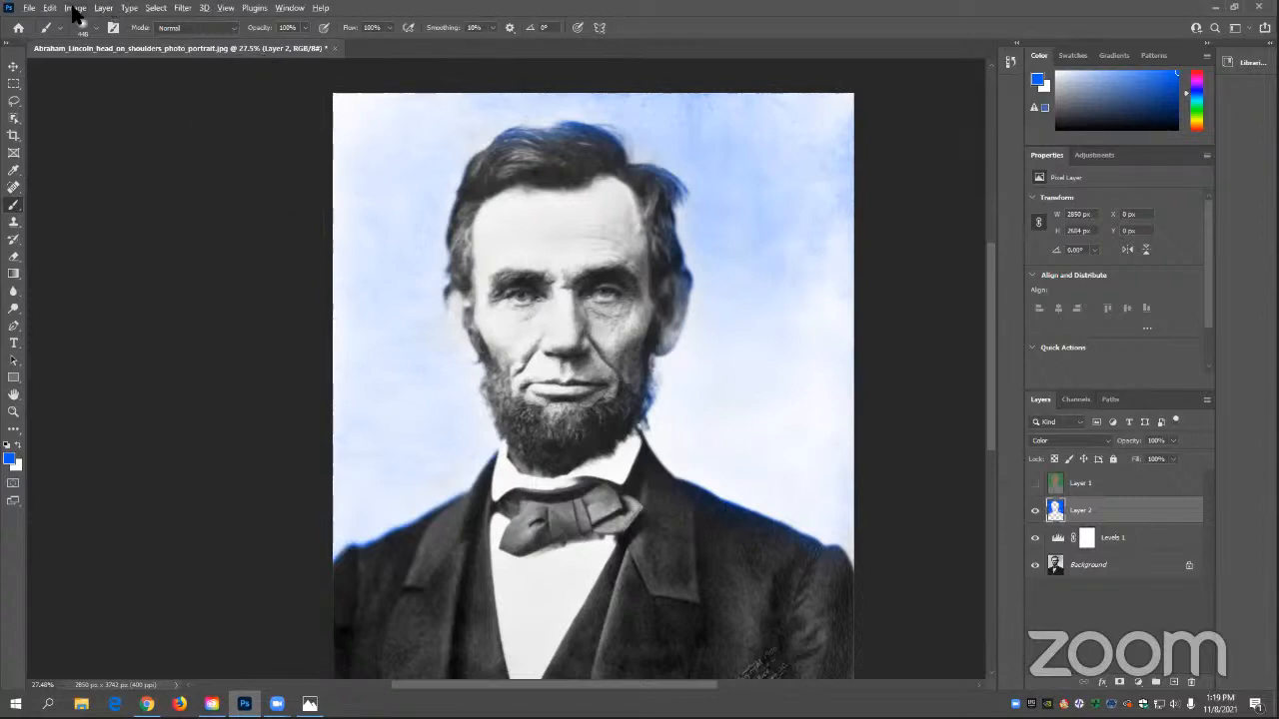
- Place man in suit.jpg as an embedded image, scale it to about 12%, and position it in the portrait's upper right-hand corner
click(30, 9)
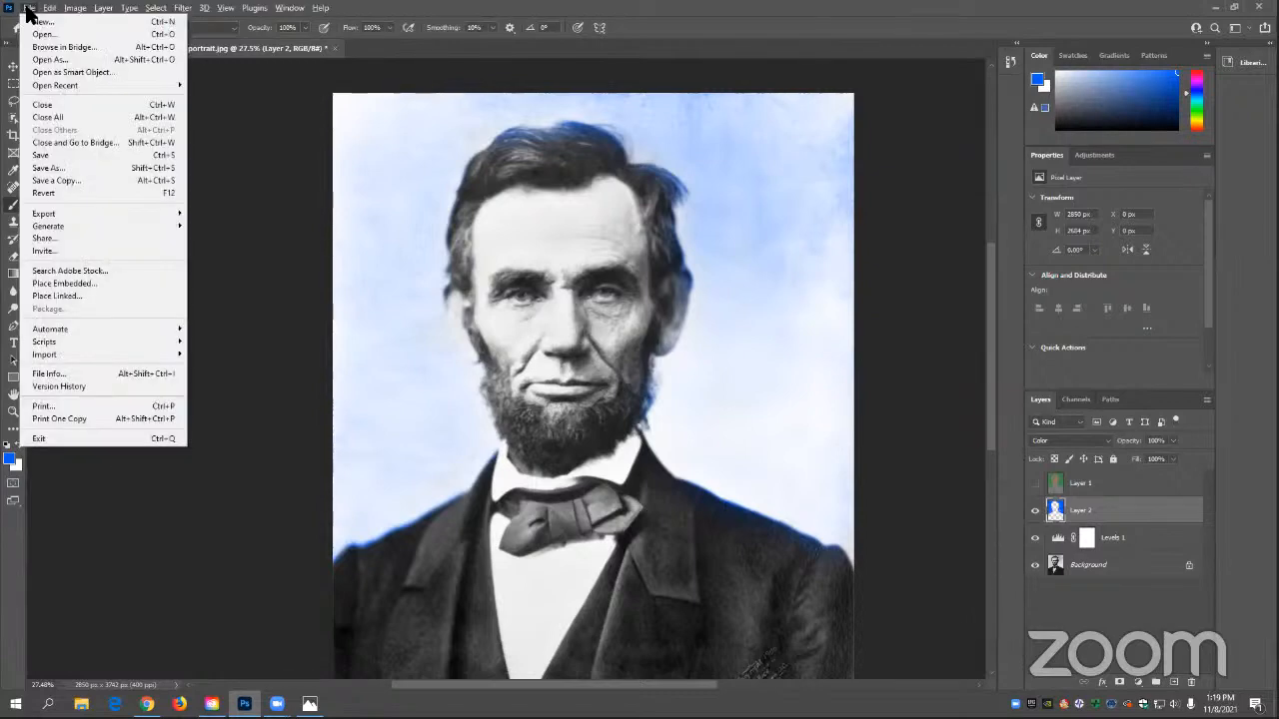
click(72, 286)
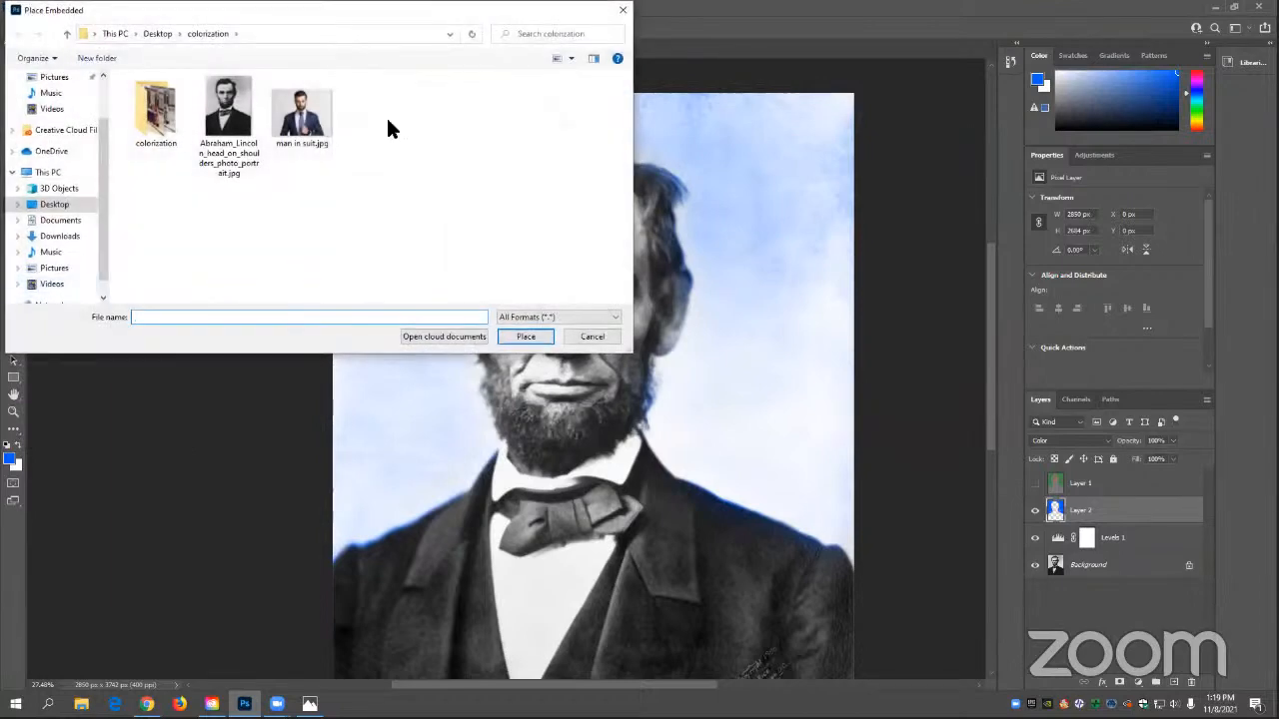
double_click(303, 132)
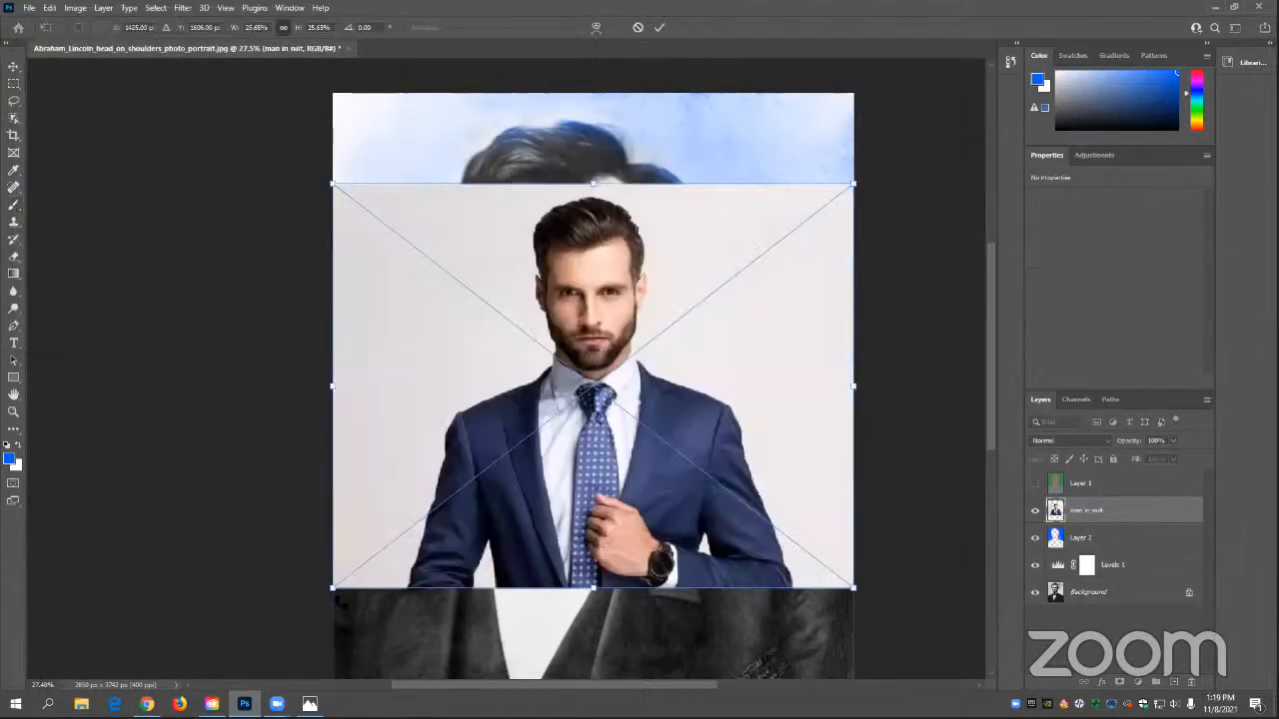
drag(334, 588, 610, 374)
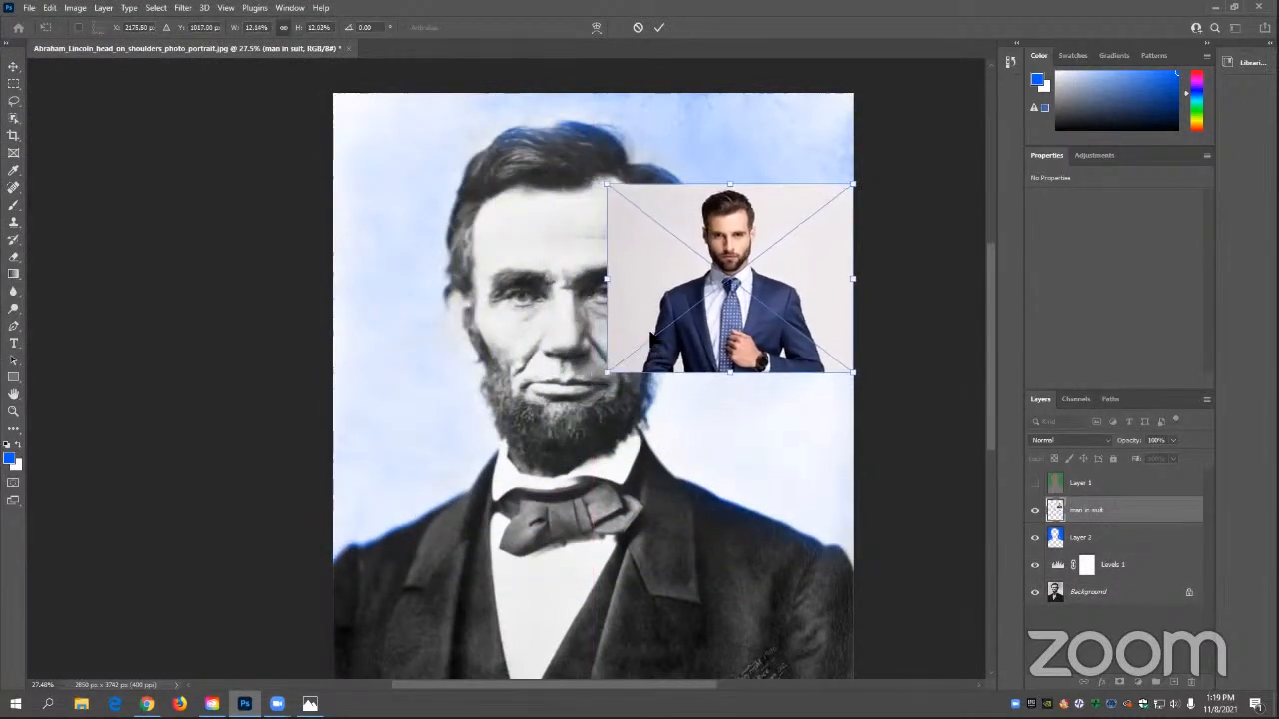
drag(737, 257, 727, 187)
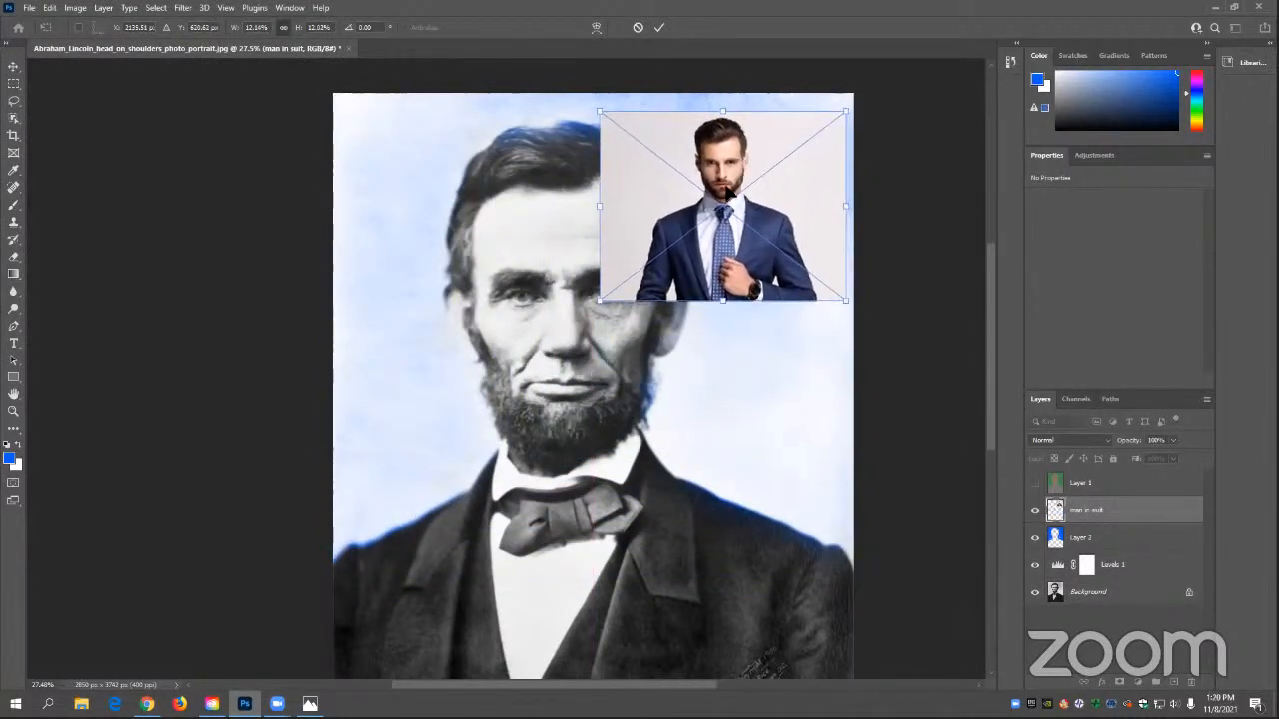
click(659, 27)
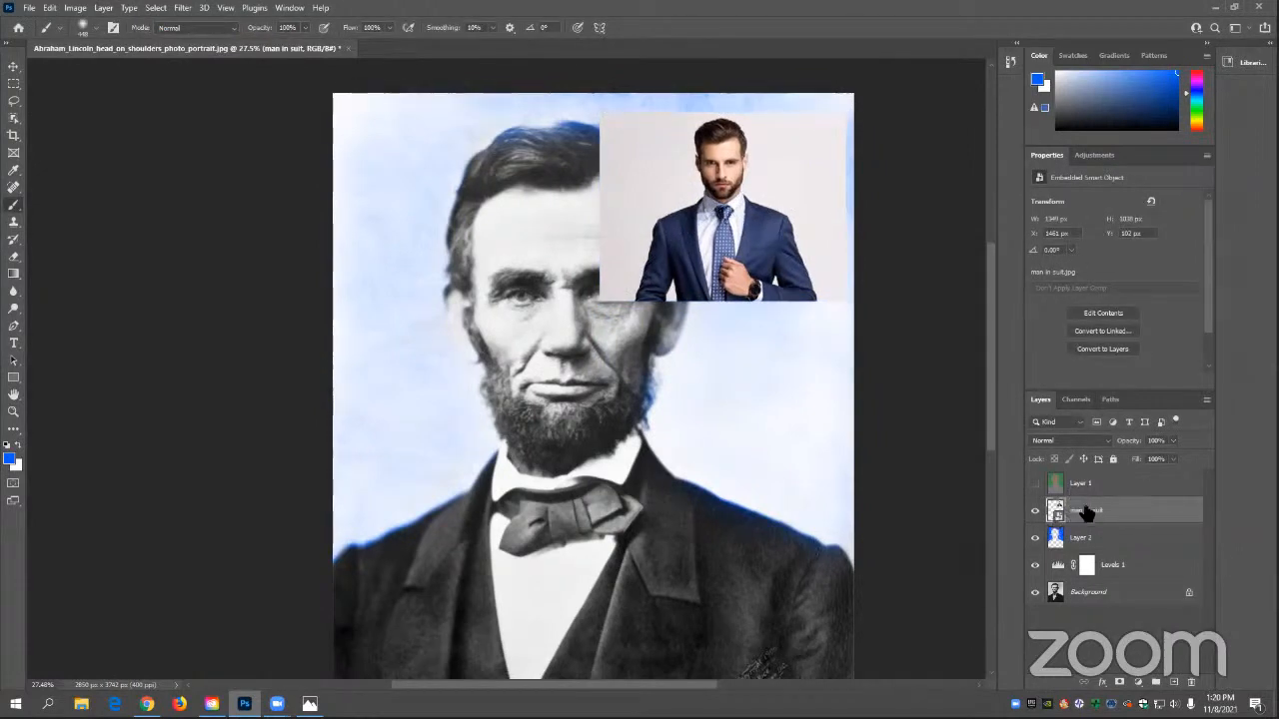
click(1048, 507)
click(1048, 507)
click(12, 173)
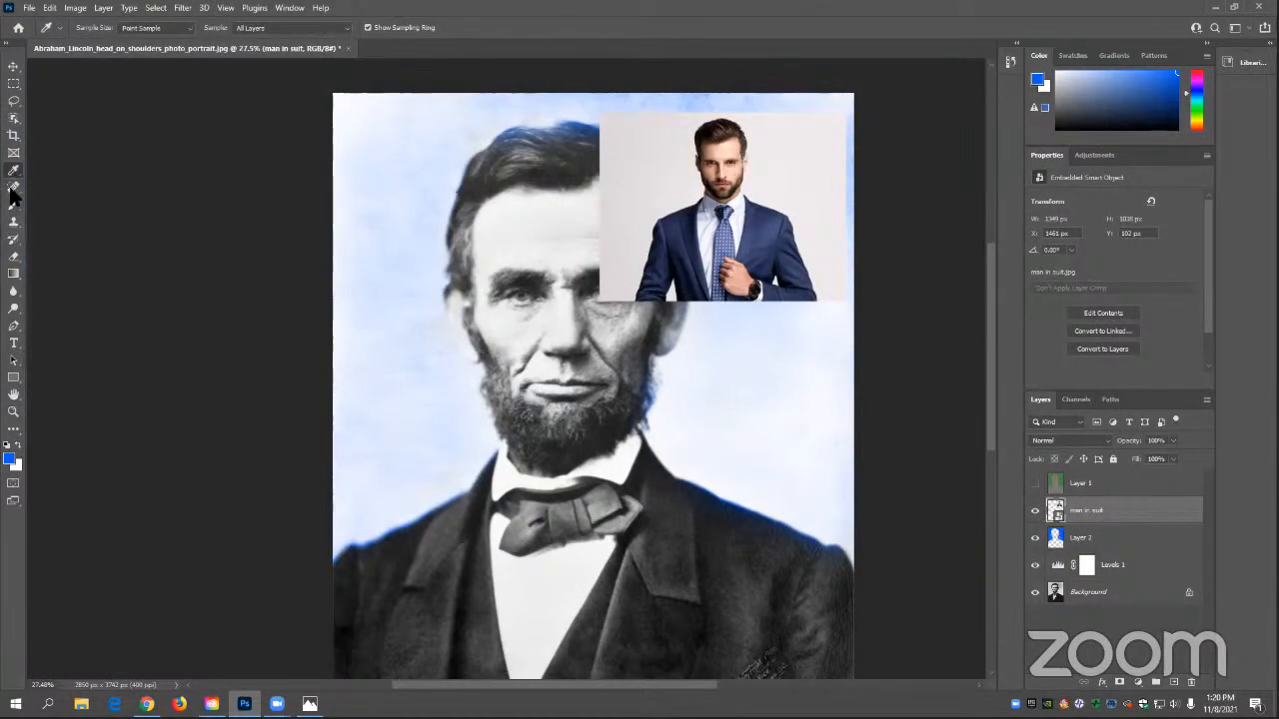
click(13, 205)
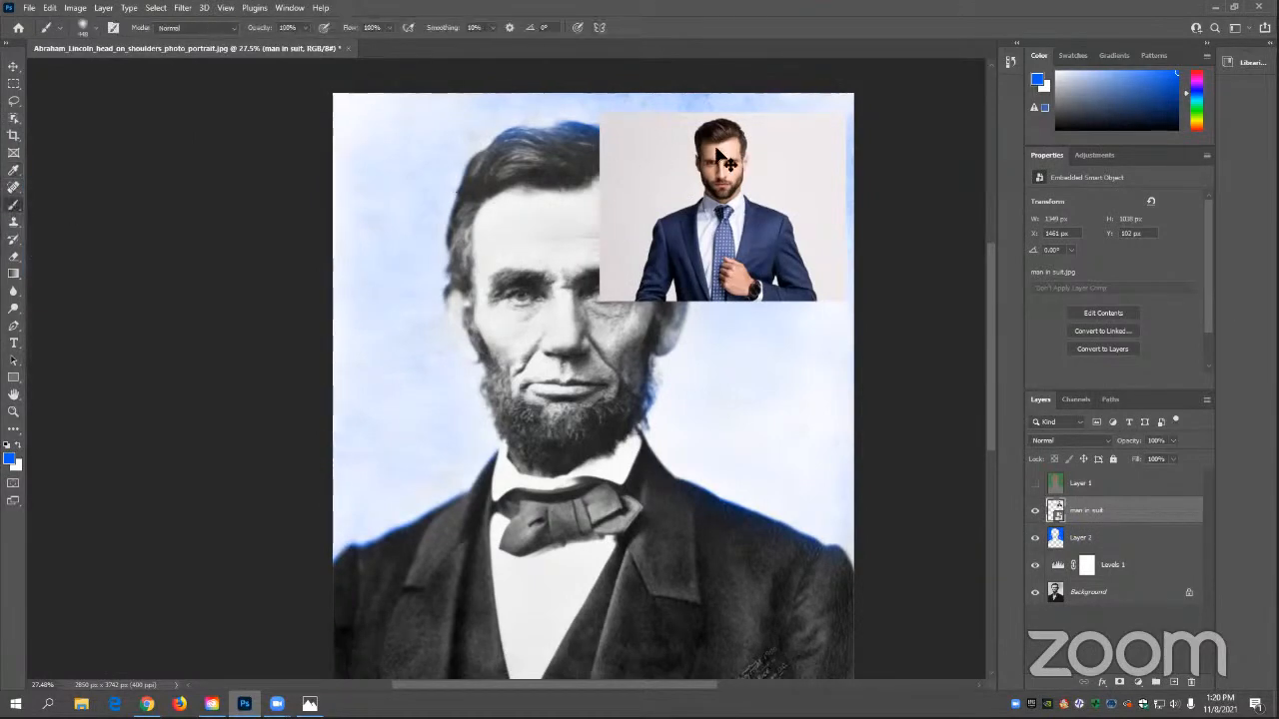
- With Layer 2 active, sample a light skin tone from the reference man's forehead, and hide the man in suit layer
click(1082, 539)
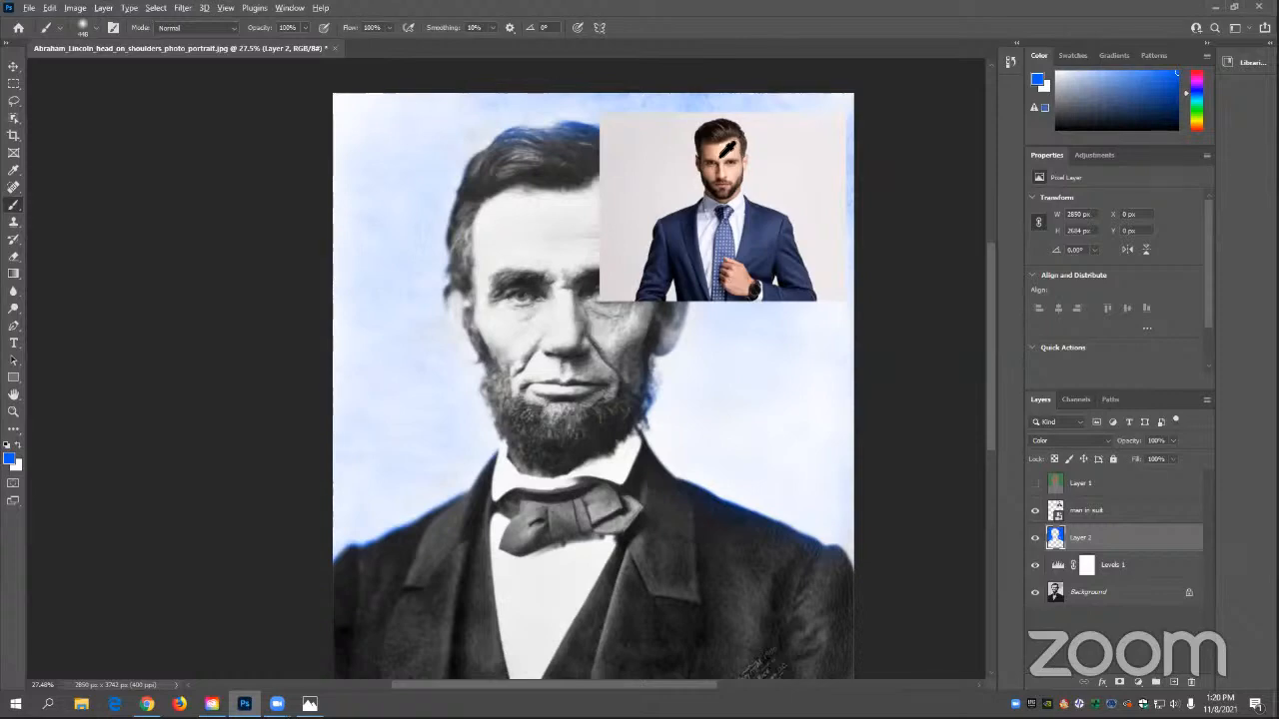
alt+click(727, 148)
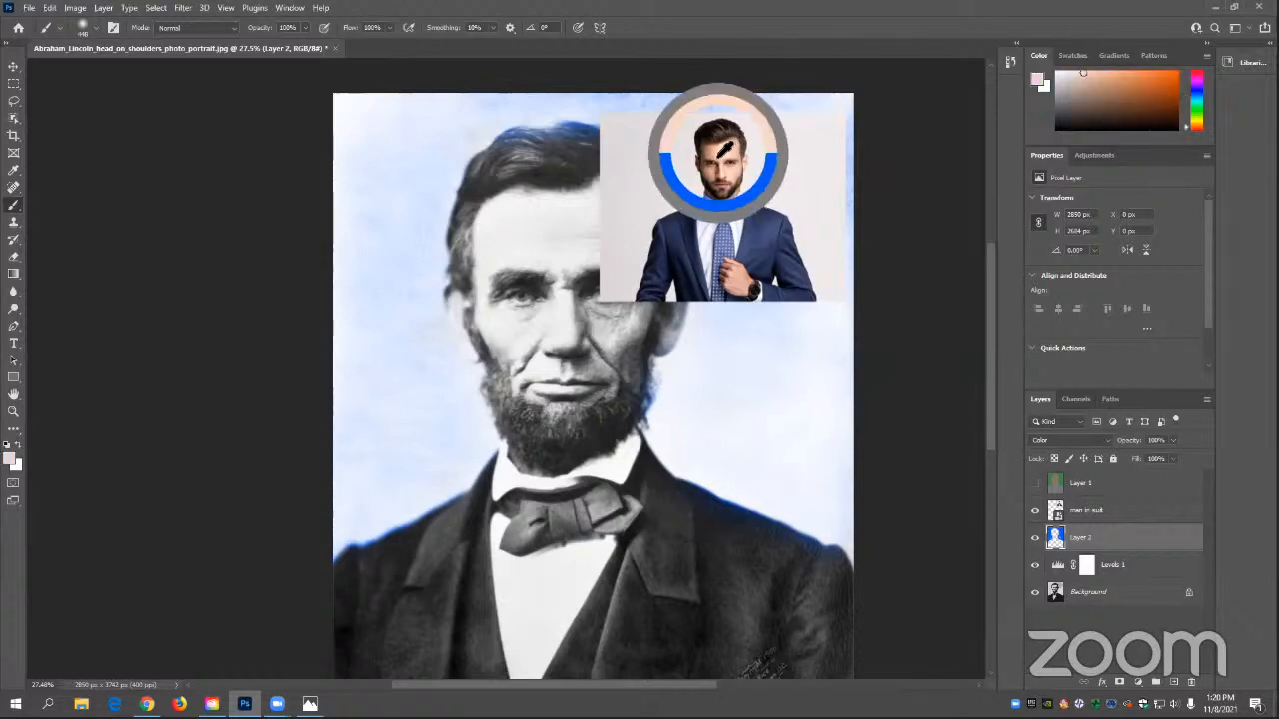
drag(728, 148, 725, 152)
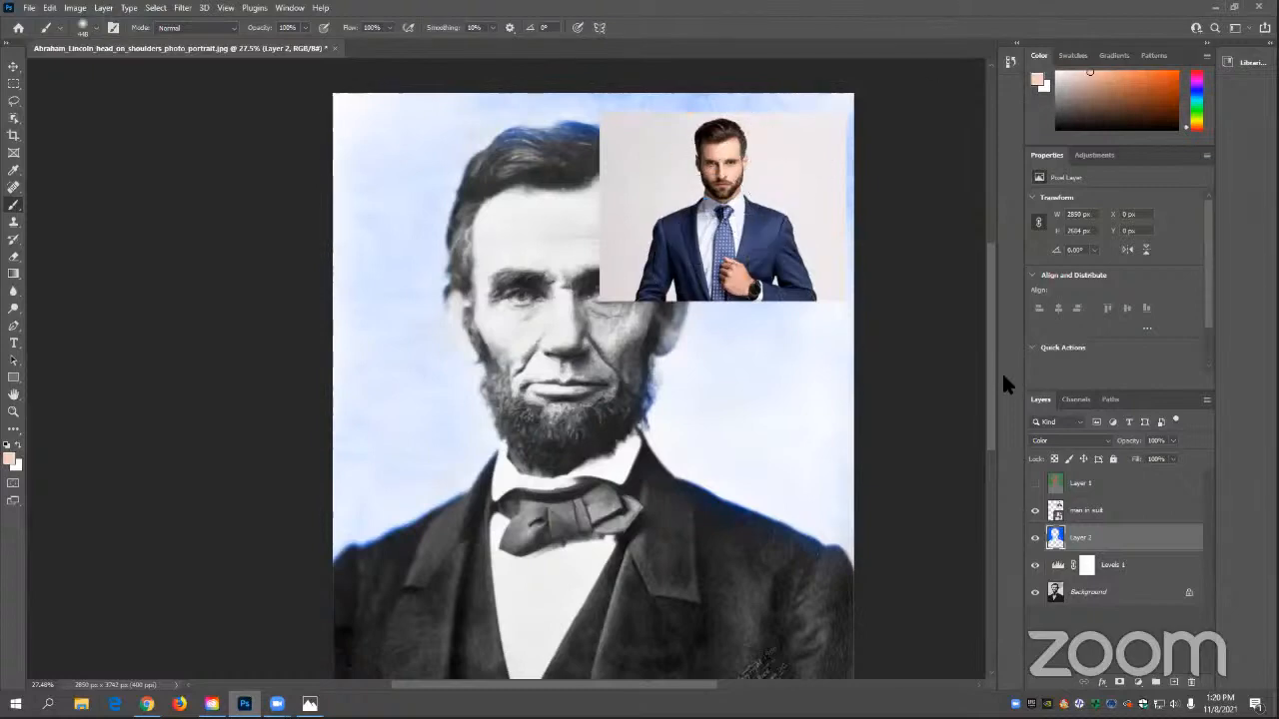
click(1035, 511)
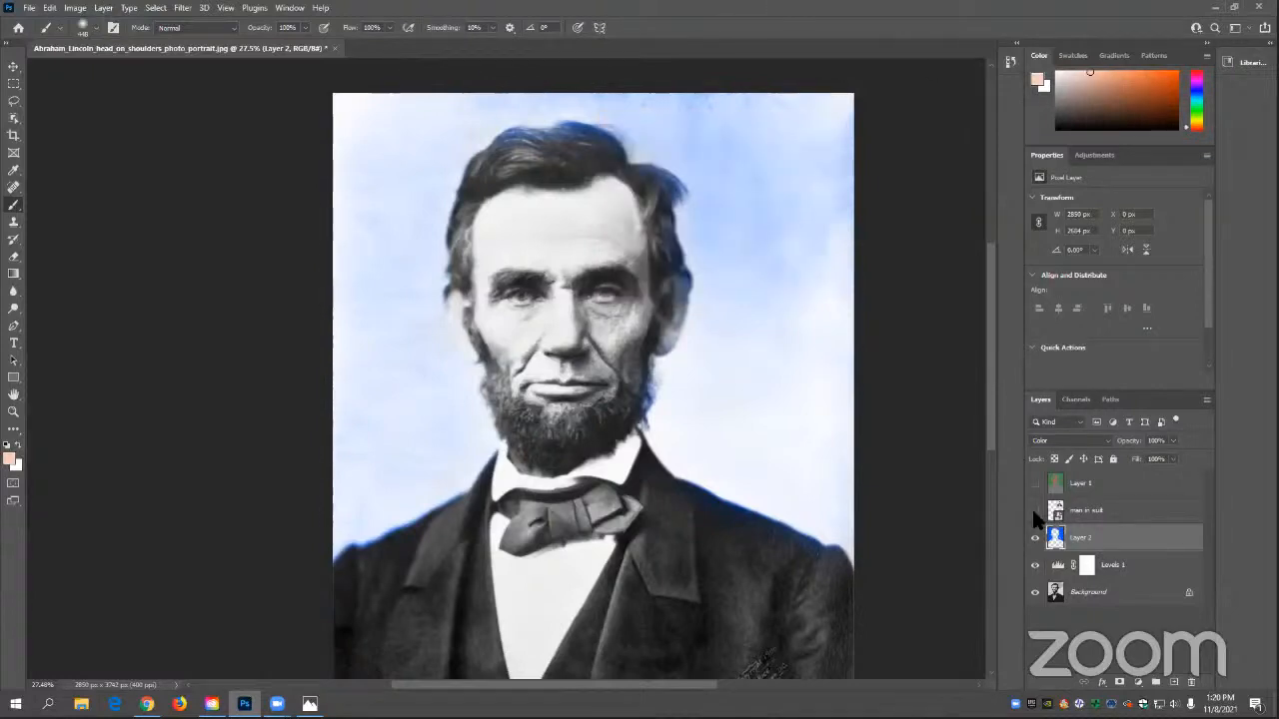
- Reduce the brush to 111 px and paint the skin tone over the forehead, eyes, cheeks, nose and mouth area
click(88, 28)
drag(149, 72, 118, 72)
mouse_move(525, 206)
mouse_down()
mouse_move(484, 241)
mouse_move(508, 216)
mouse_move(486, 253)
mouse_move(491, 284)
mouse_move(487, 243)
mouse_move(481, 294)
mouse_move(526, 399)
mouse_move(590, 408)
mouse_move(614, 384)
mouse_move(534, 389)
mouse_move(598, 381)
mouse_move(535, 380)
mouse_move(520, 363)
mouse_move(559, 375)
mouse_move(553, 361)
mouse_move(519, 351)
mouse_move(557, 350)
mouse_move(510, 344)
mouse_move(499, 322)
mouse_move(489, 298)
mouse_move(508, 328)
mouse_move(530, 326)
mouse_move(511, 310)
mouse_move(524, 318)
mouse_move(541, 292)
mouse_move(495, 287)
mouse_move(563, 276)
mouse_move(491, 265)
mouse_move(506, 257)
mouse_move(560, 277)
mouse_move(506, 239)
mouse_move(497, 247)
mouse_move(534, 219)
mouse_move(518, 243)
mouse_move(543, 202)
mouse_move(521, 198)
mouse_move(510, 208)
mouse_move(611, 187)
mouse_move(628, 198)
mouse_move(646, 321)
mouse_up()
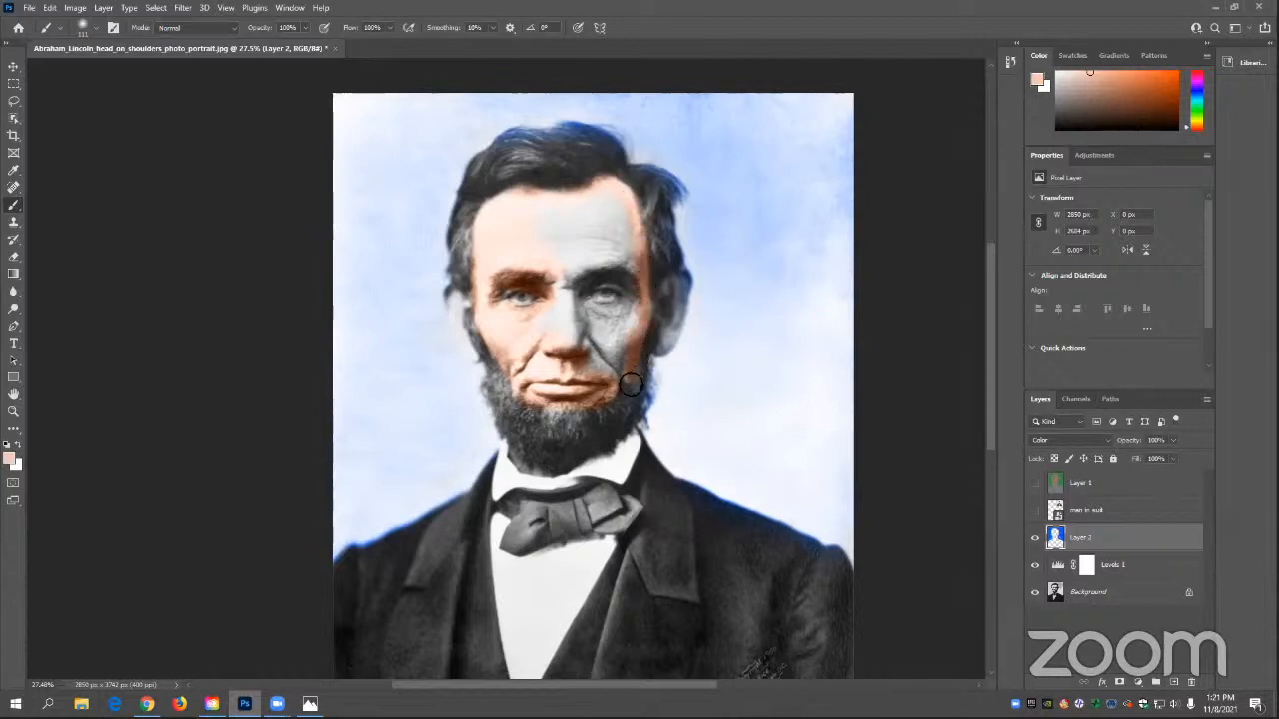
mouse_move(618, 361)
mouse_down()
mouse_move(578, 377)
mouse_move(595, 354)
mouse_move(556, 351)
mouse_move(575, 337)
mouse_move(546, 323)
mouse_move(558, 284)
mouse_move(561, 325)
mouse_move(592, 317)
mouse_move(591, 289)
mouse_move(584, 311)
mouse_move(611, 272)
mouse_move(598, 332)
mouse_move(620, 295)
mouse_move(598, 361)
mouse_move(626, 309)
mouse_move(623, 350)
mouse_move(625, 275)
mouse_move(628, 311)
mouse_move(581, 291)
mouse_move(497, 297)
mouse_move(532, 301)
mouse_move(511, 303)
mouse_move(517, 274)
mouse_move(585, 272)
mouse_move(558, 280)
mouse_move(555, 259)
mouse_move(640, 267)
mouse_move(571, 269)
mouse_move(625, 267)
mouse_move(631, 251)
mouse_move(573, 257)
mouse_move(631, 233)
mouse_move(548, 239)
mouse_move(627, 214)
mouse_move(594, 206)
mouse_move(537, 229)
mouse_move(616, 210)
mouse_move(512, 209)
mouse_move(586, 205)
mouse_move(516, 204)
mouse_move(498, 229)
mouse_move(573, 222)
mouse_move(527, 242)
mouse_move(559, 275)
mouse_move(534, 297)
mouse_move(551, 374)
mouse_up()
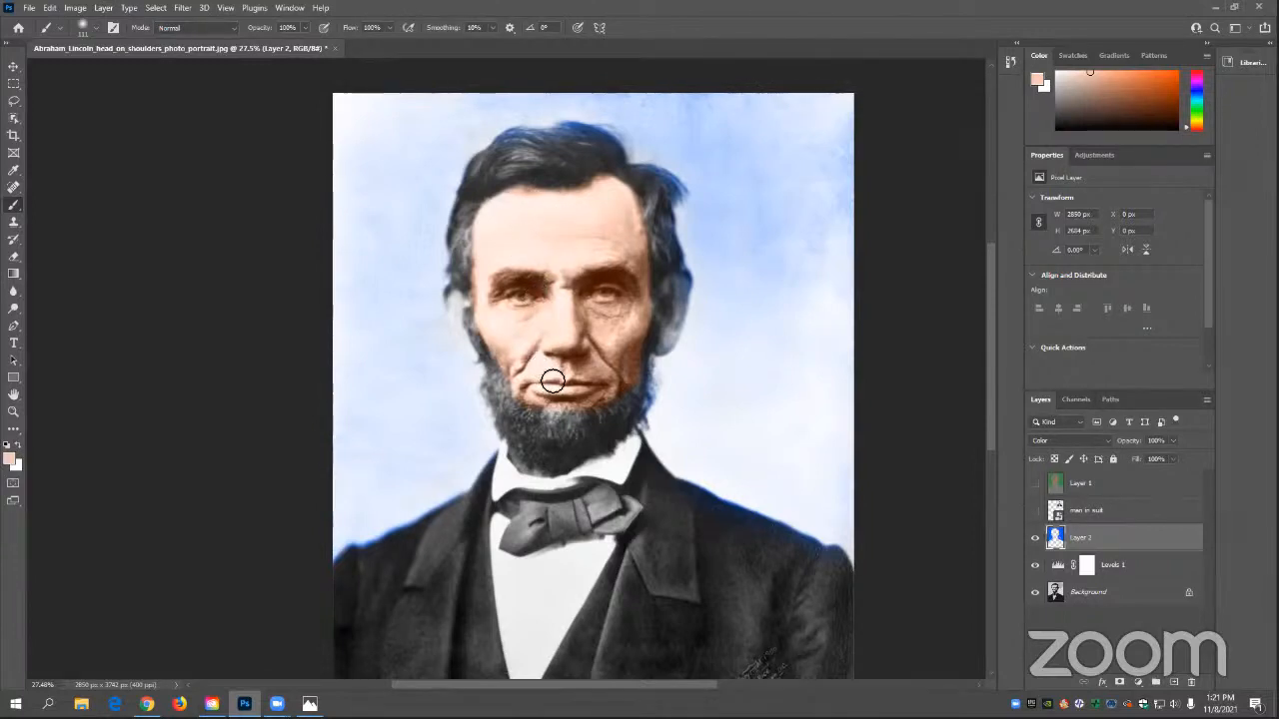
click(629, 399)
- Paint both ears with the sampled skin tone
scroll(578, 305, up, 1)
scroll(566, 290, up, 2)
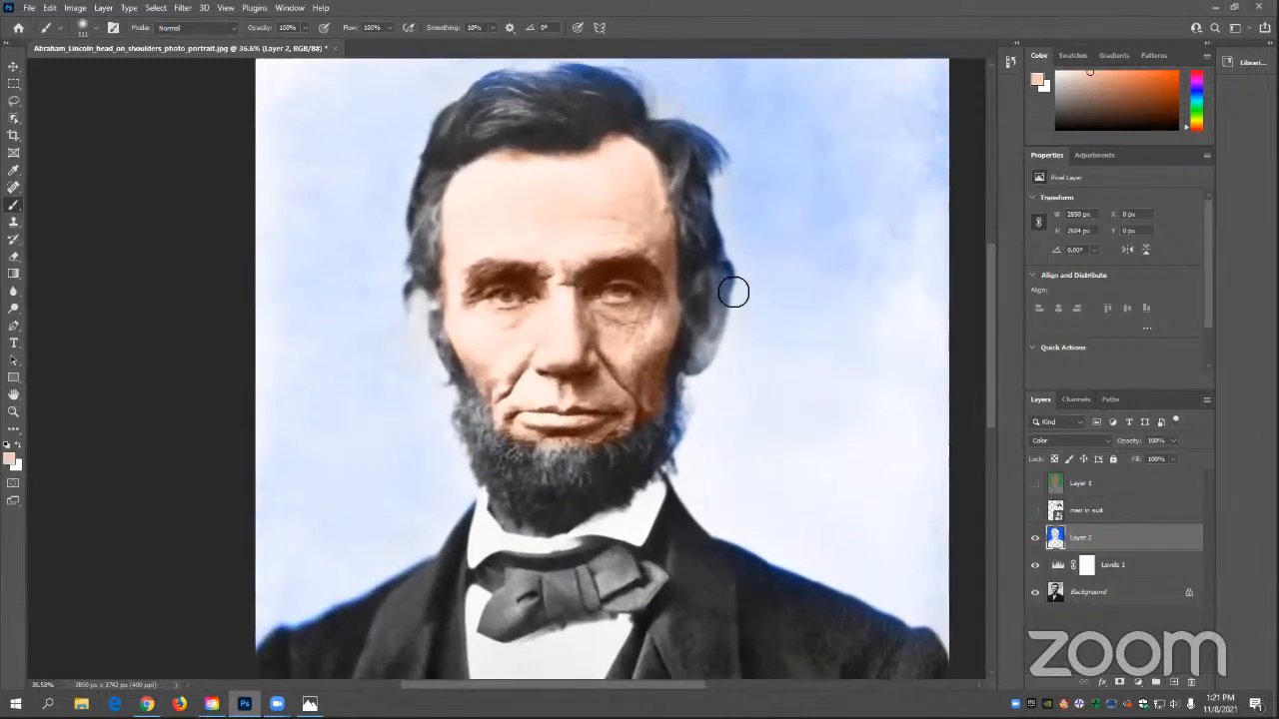
scroll(687, 318, up, 2)
mouse_move(720, 300)
mouse_down()
mouse_move(730, 351)
mouse_move(693, 428)
mouse_move(716, 383)
mouse_move(727, 303)
mouse_move(703, 334)
mouse_move(698, 399)
mouse_up()
mouse_move(353, 351)
mouse_down()
mouse_move(335, 399)
mouse_move(371, 441)
mouse_move(351, 359)
mouse_move(360, 375)
mouse_move(371, 444)
mouse_move(354, 356)
mouse_move(351, 406)
mouse_up()
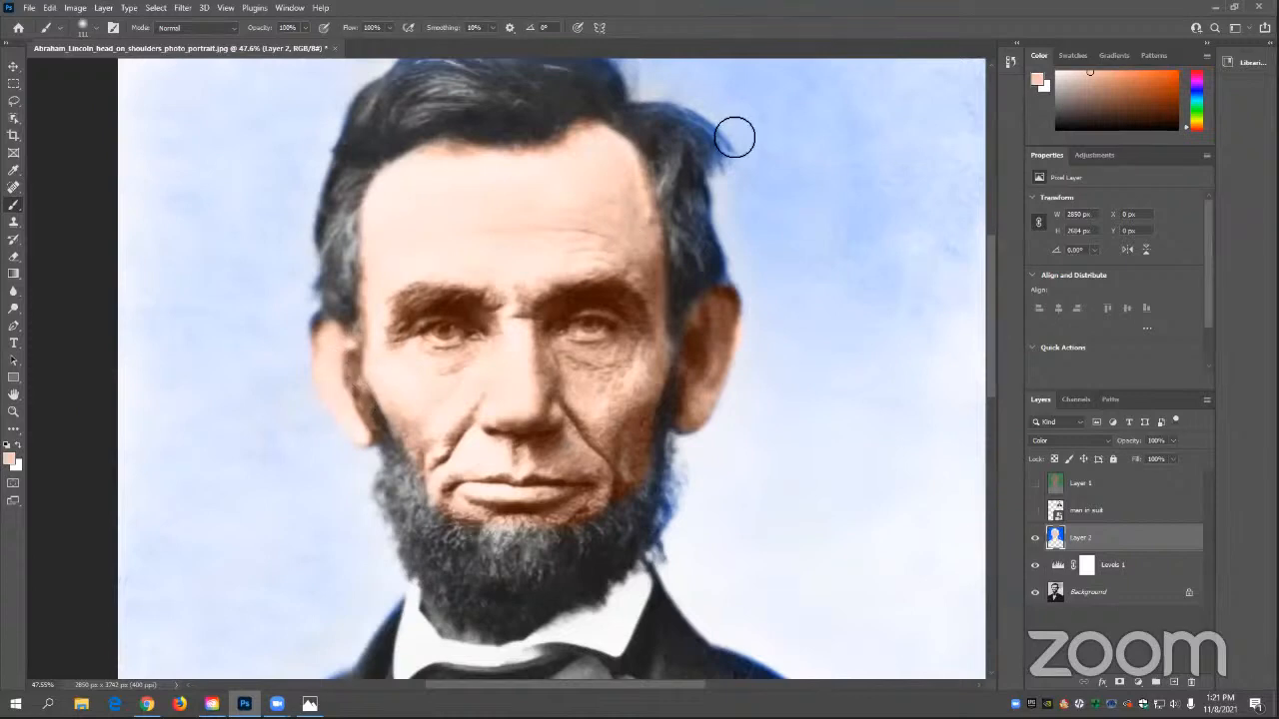
- Show the man in suit layer, sample the grayish tone from the reference man's eye, and hide the layer again
click(1035, 511)
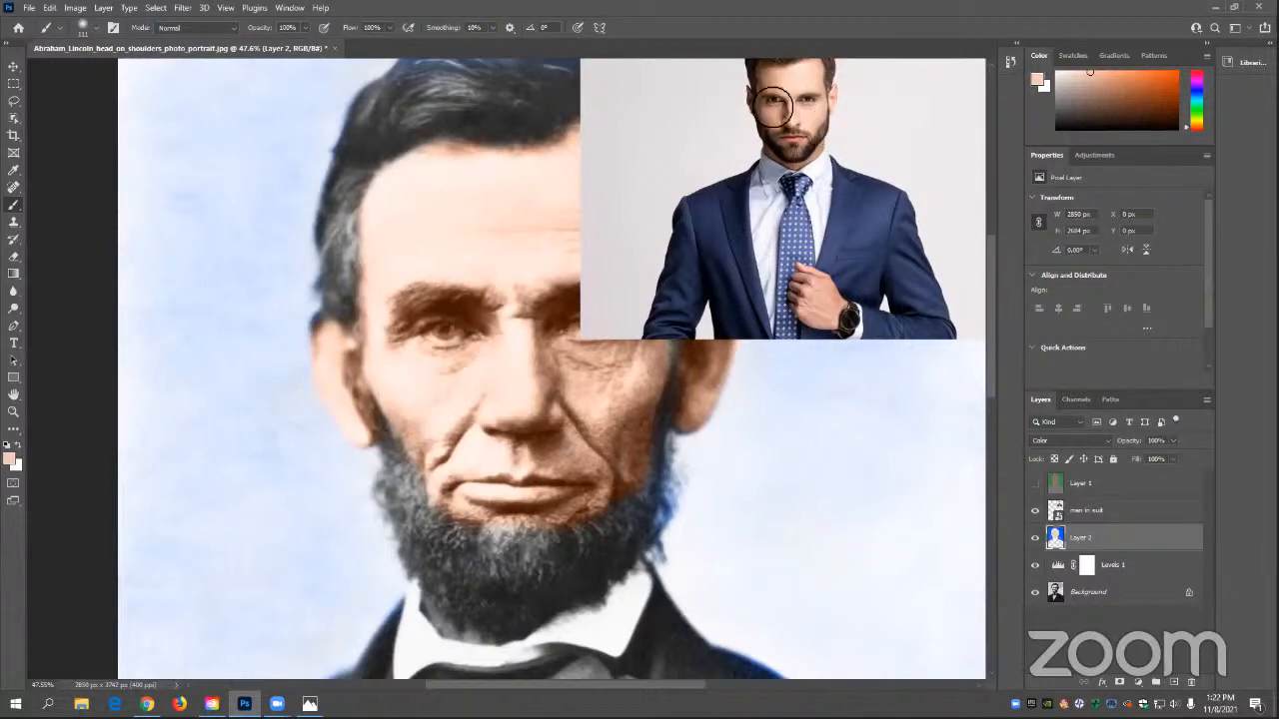
click(14, 170)
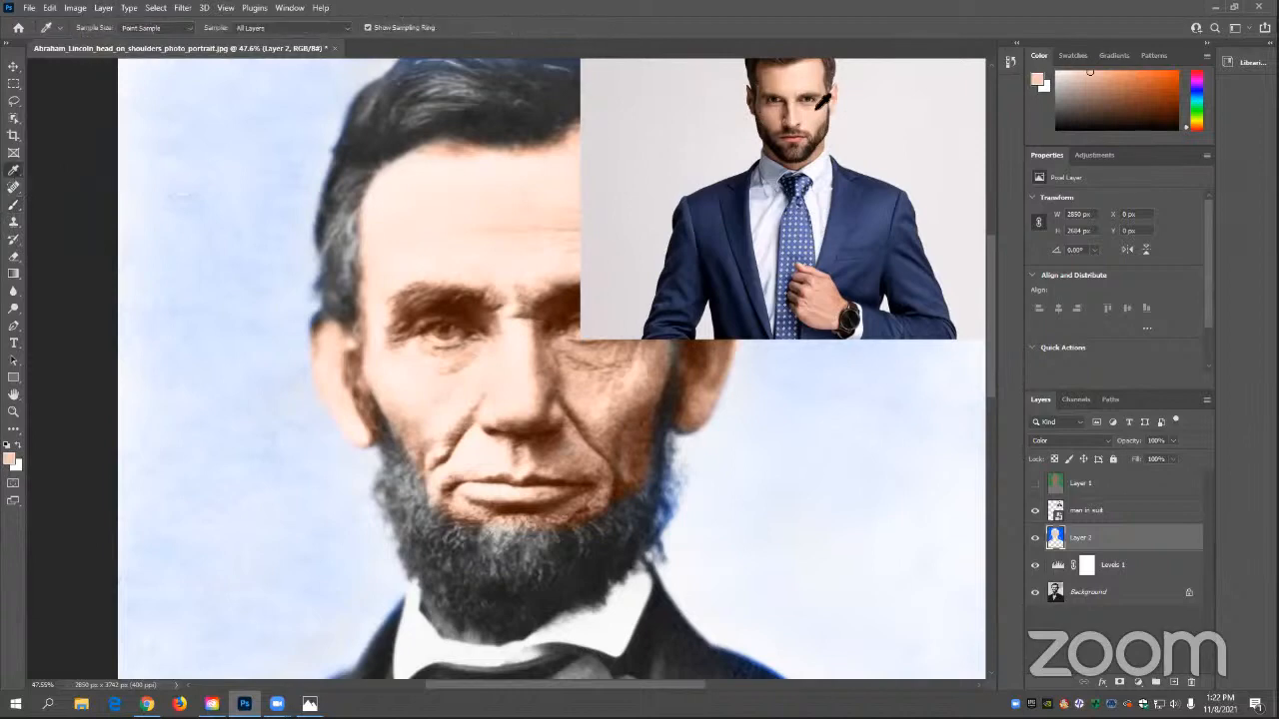
scroll(779, 100, up, 8)
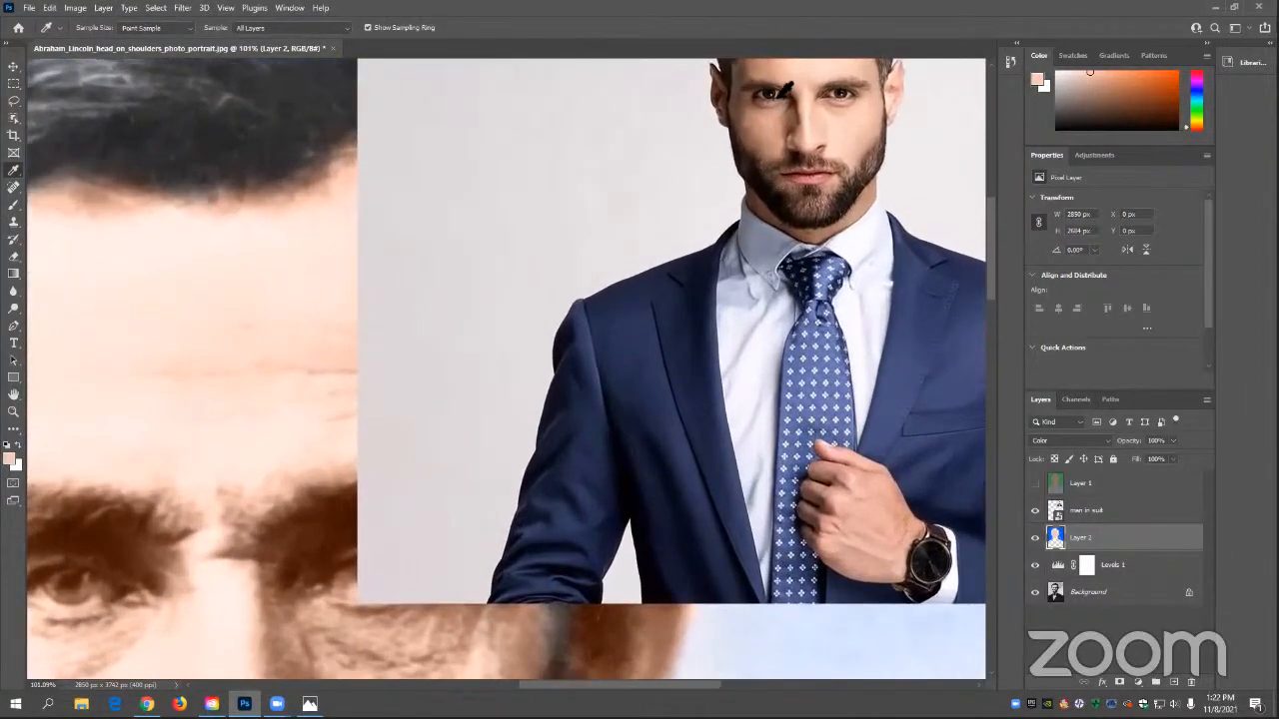
click(779, 97)
scroll(390, 391, down, 2)
scroll(389, 391, down, 2)
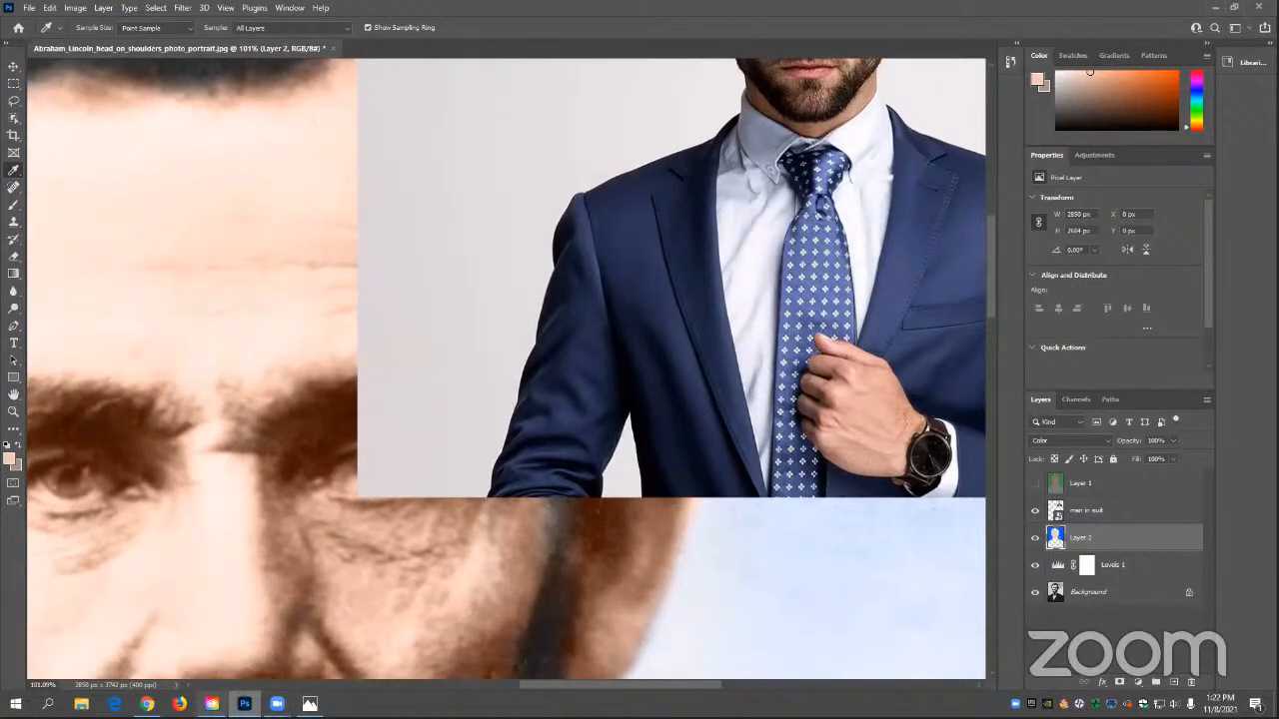
click(190, 685)
click(190, 685)
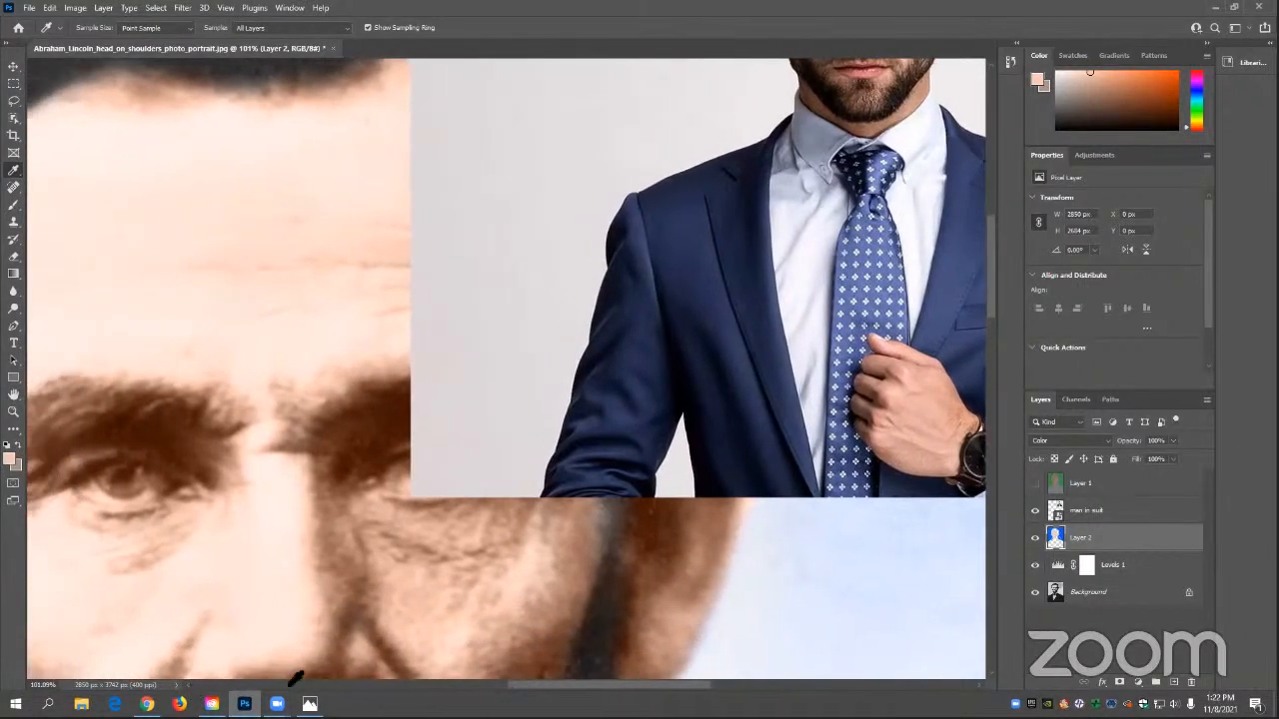
click(1035, 510)
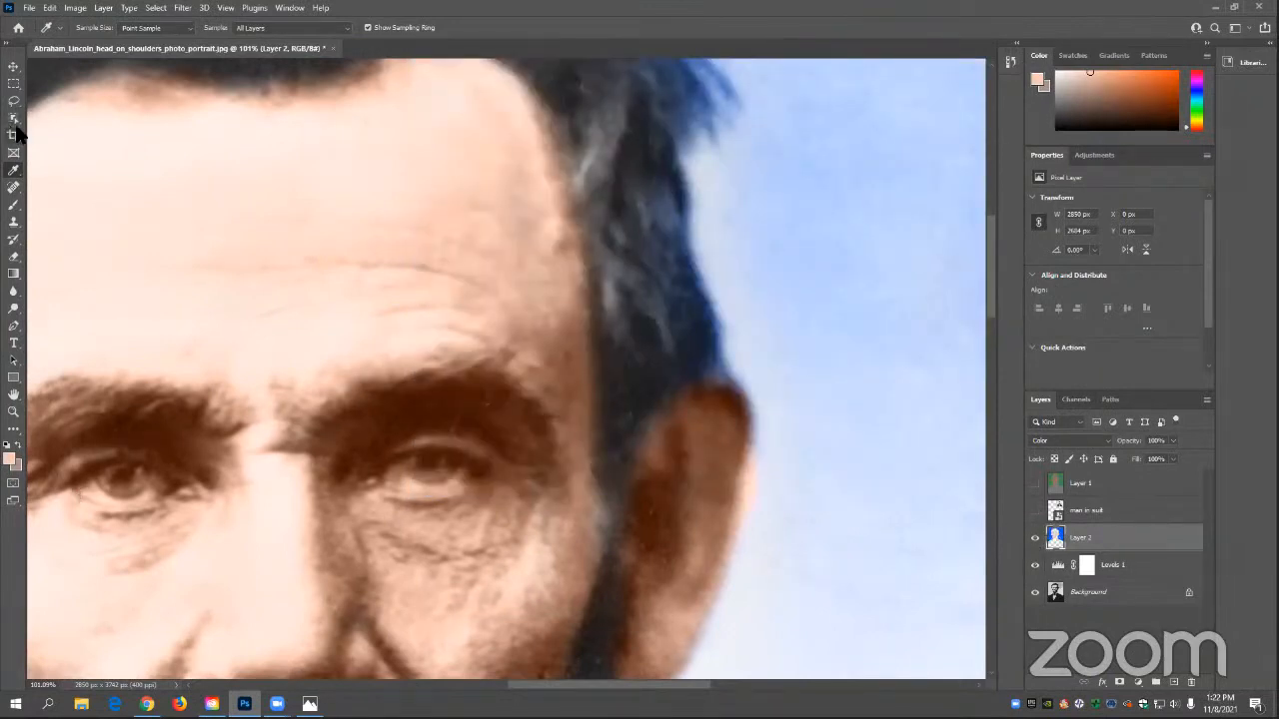
- Reduce the brush to 47 px, swap the foreground and background colors, and paint both eyes with the sampled gray-brown
click(14, 207)
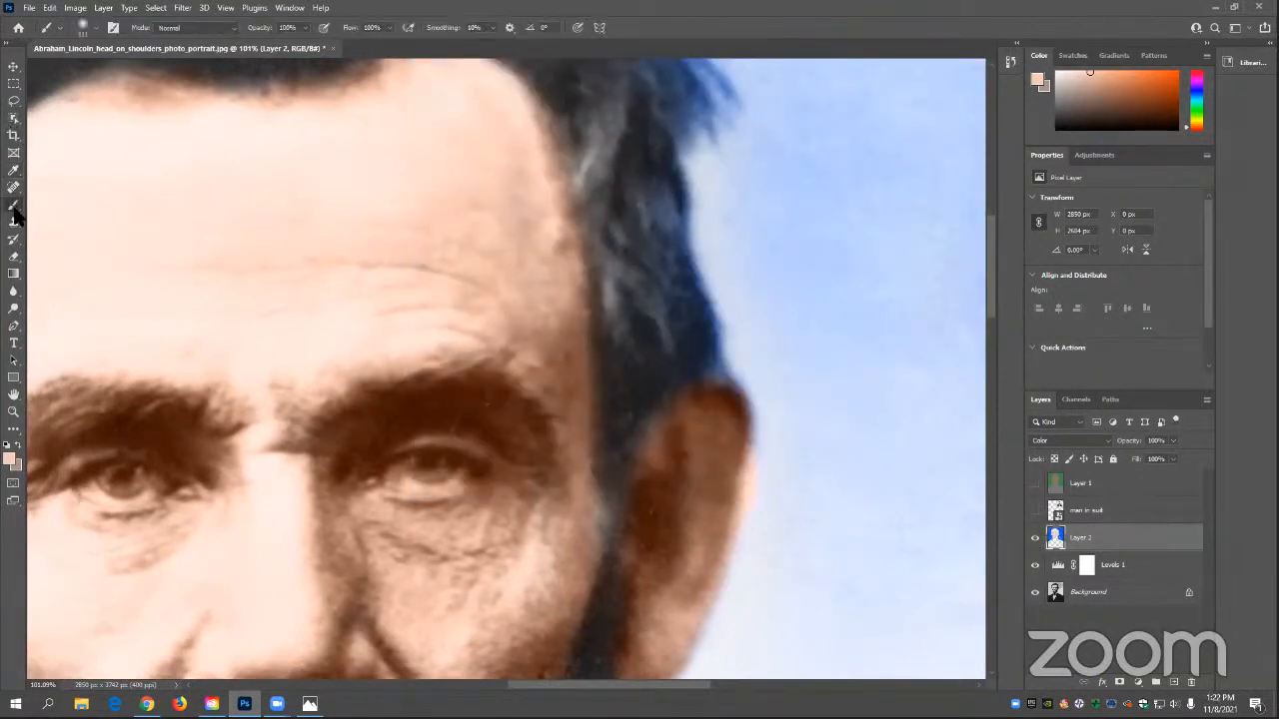
click(97, 27)
drag(119, 73, 96, 79)
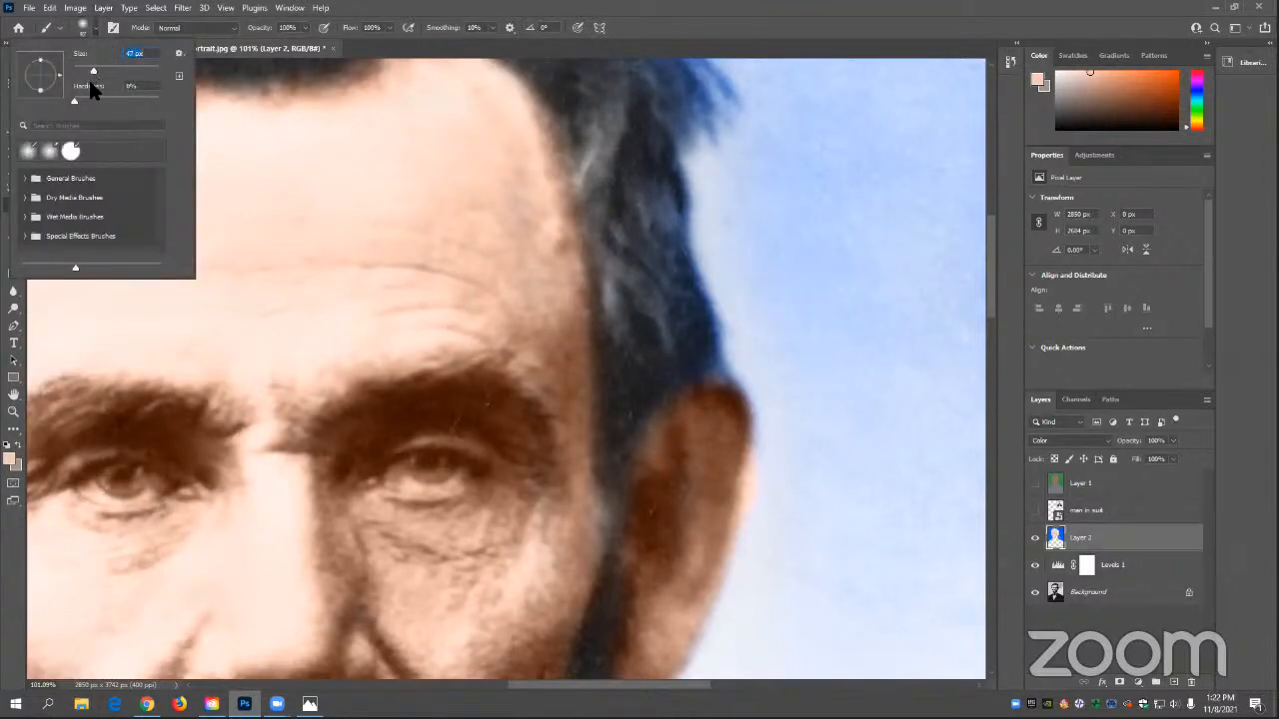
click(97, 491)
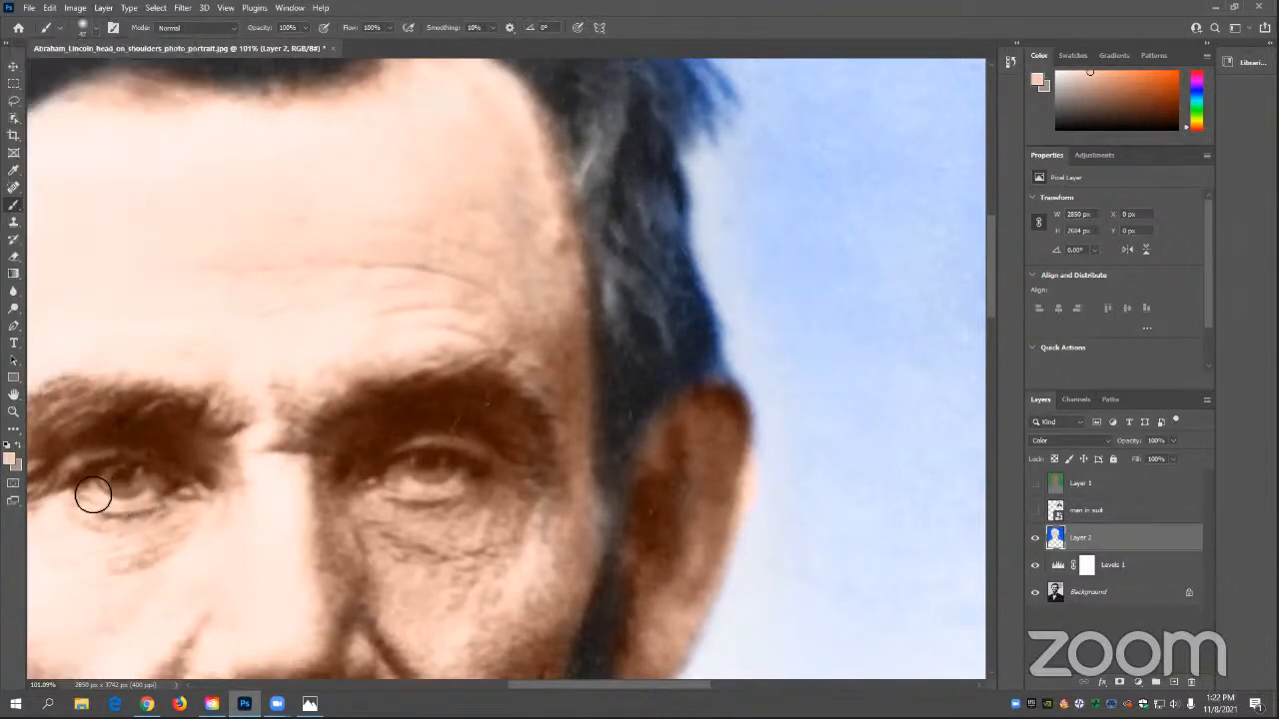
mouse_move(93, 495)
mouse_down()
mouse_move(153, 490)
mouse_move(95, 484)
mouse_move(131, 501)
mouse_move(166, 490)
mouse_move(95, 493)
mouse_move(163, 491)
mouse_up()
click(19, 445)
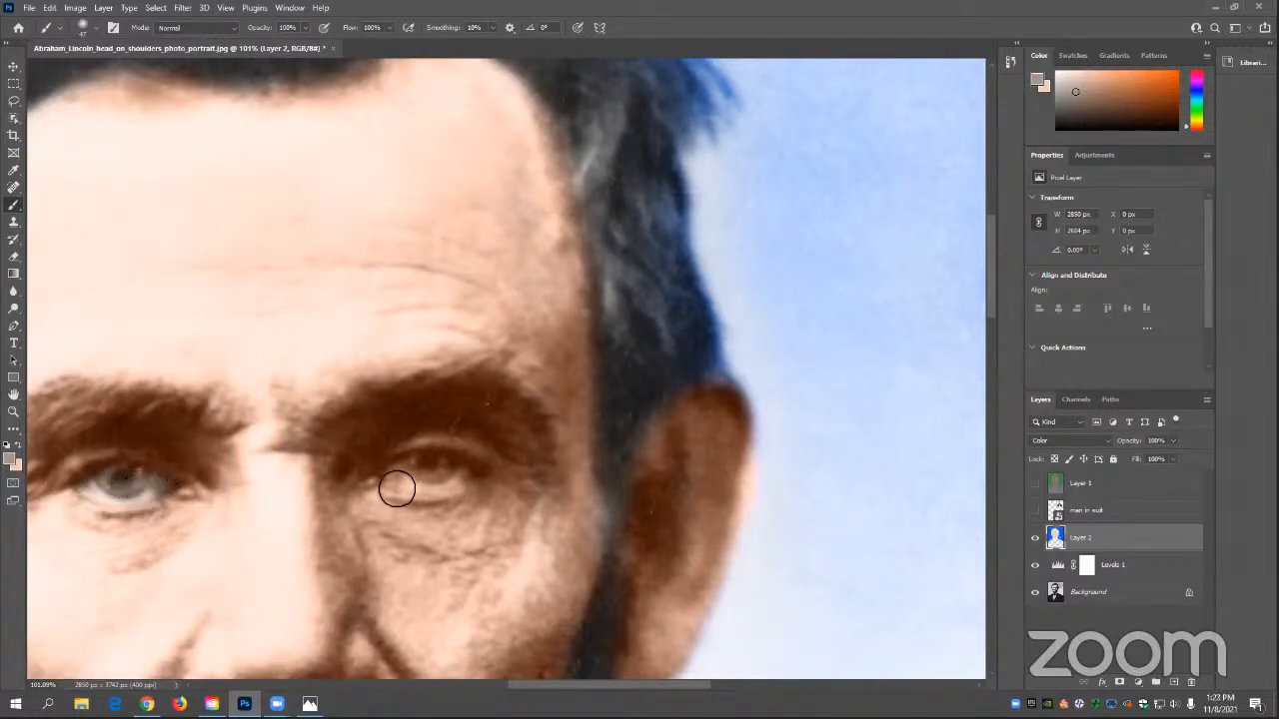
mouse_move(397, 489)
mouse_down()
mouse_move(462, 478)
mouse_move(412, 481)
mouse_move(458, 480)
mouse_up()
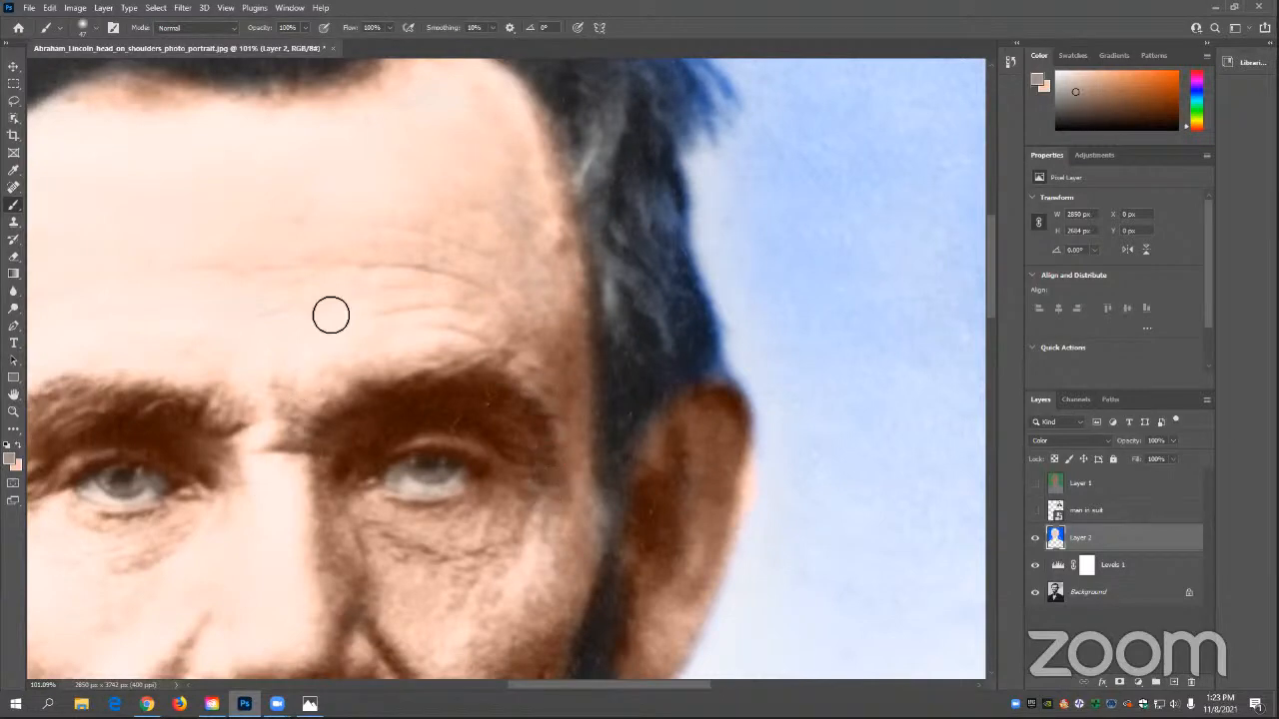
- Set the foreground color to a pale blue (about 9db2ba) and paint it over the eye on the image's left side
scroll(319, 489, down, 4)
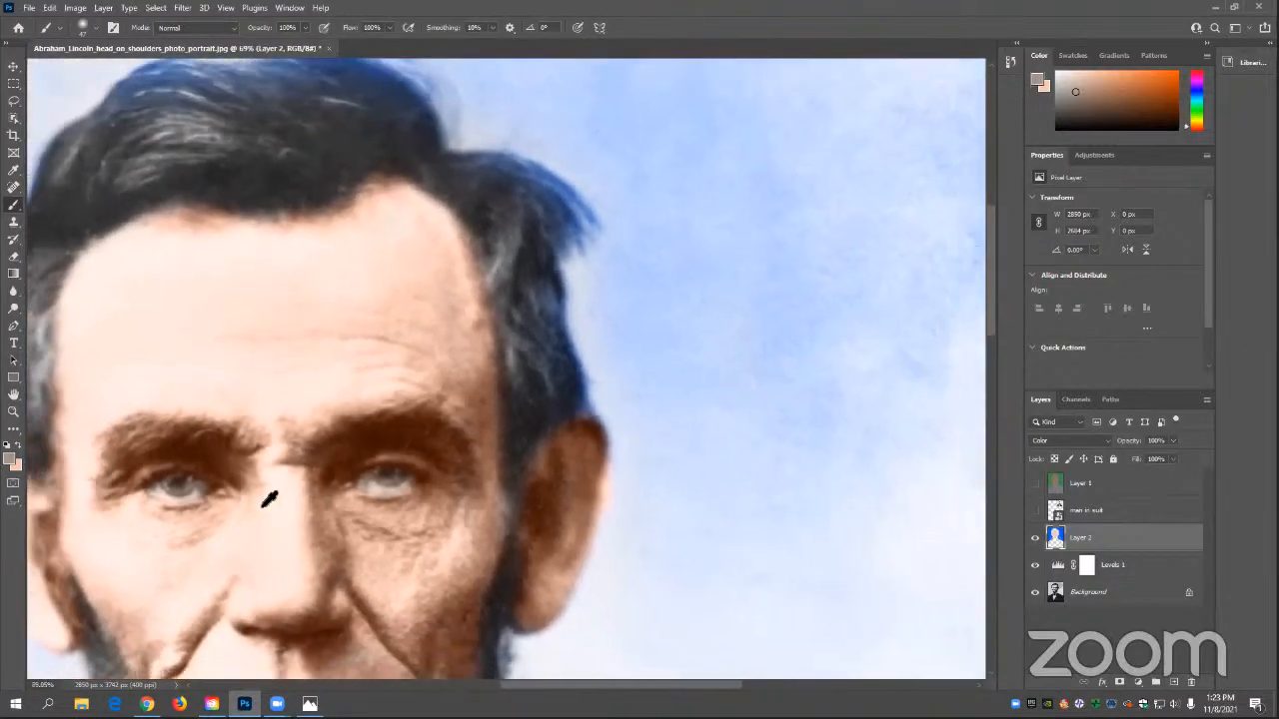
scroll(269, 500, down, 3)
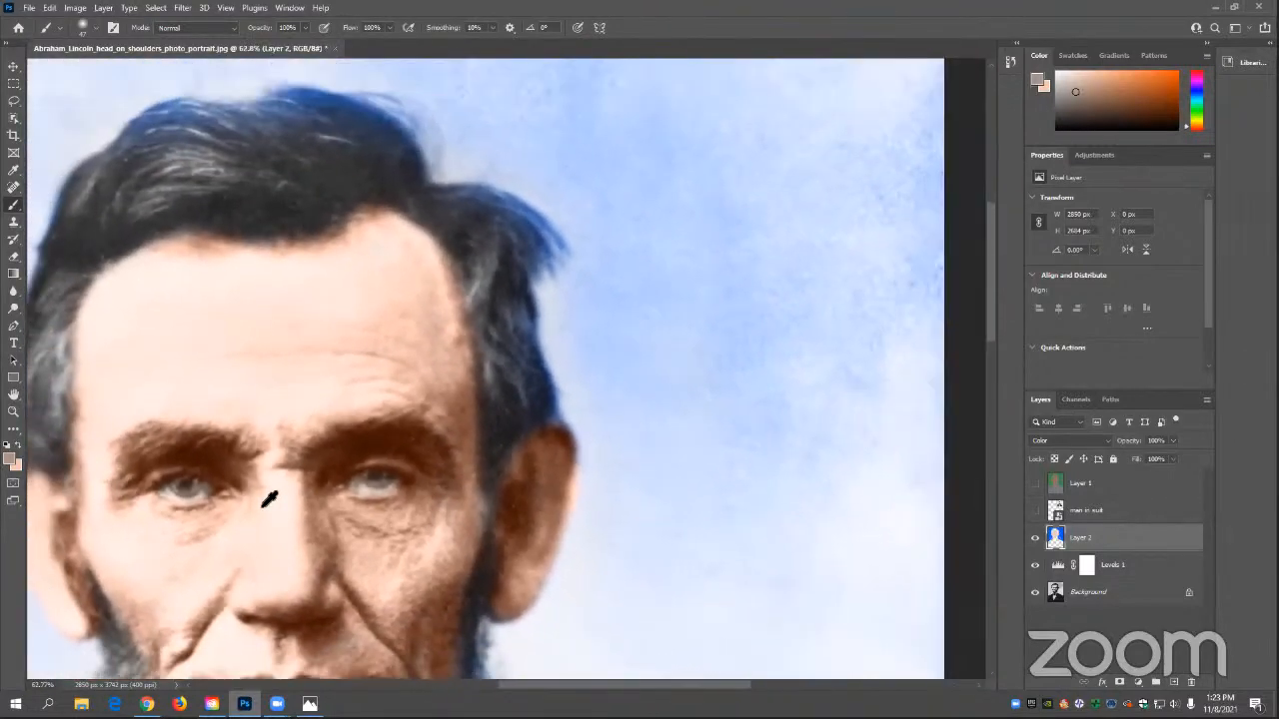
click(10, 460)
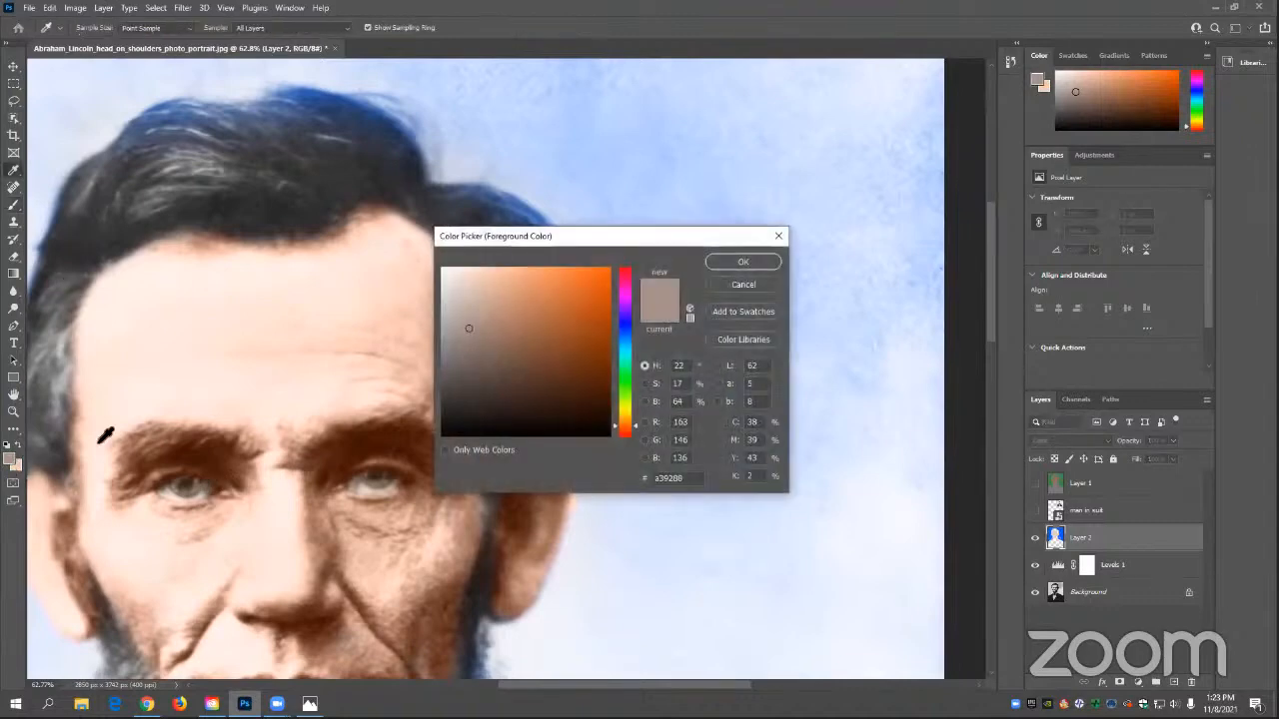
click(746, 260)
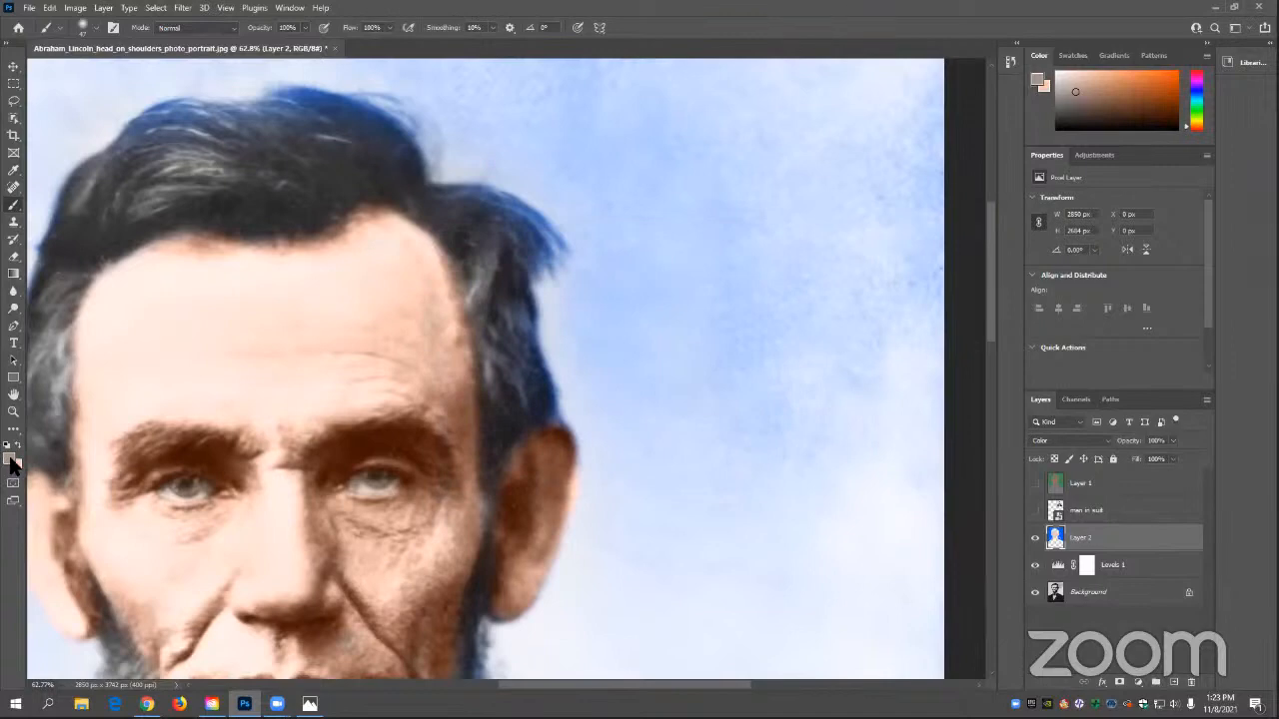
click(12, 462)
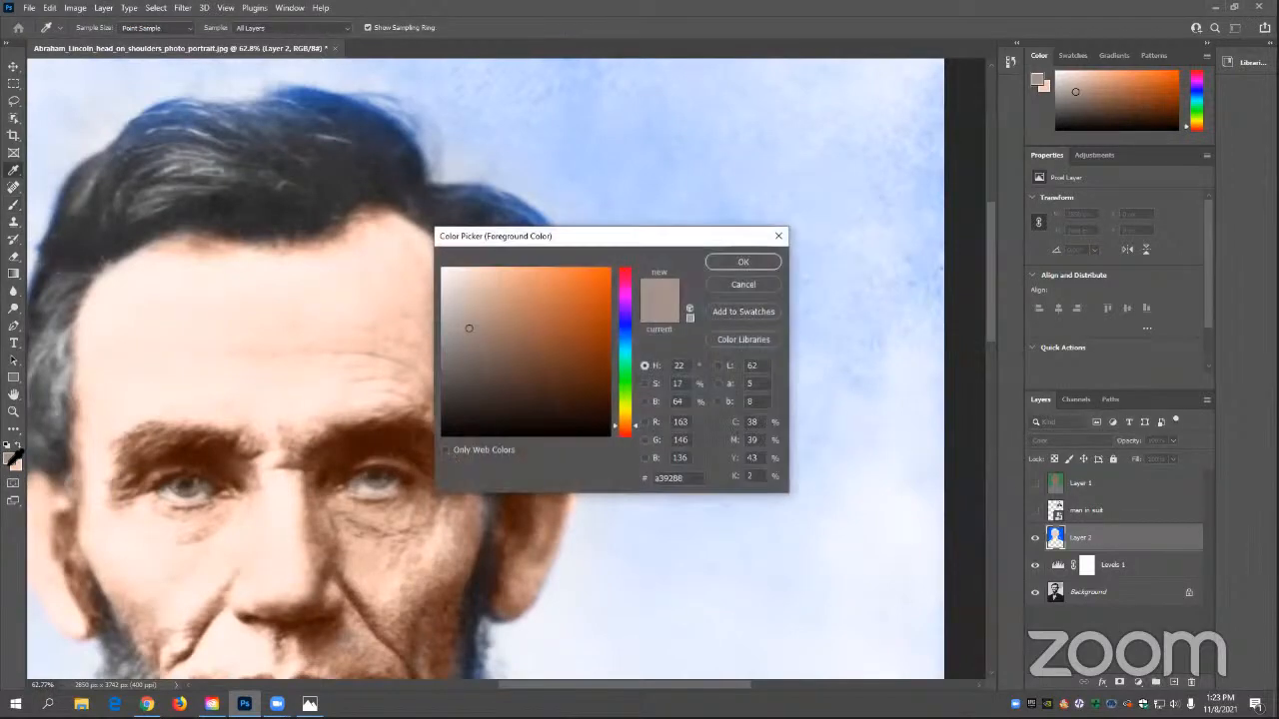
click(623, 344)
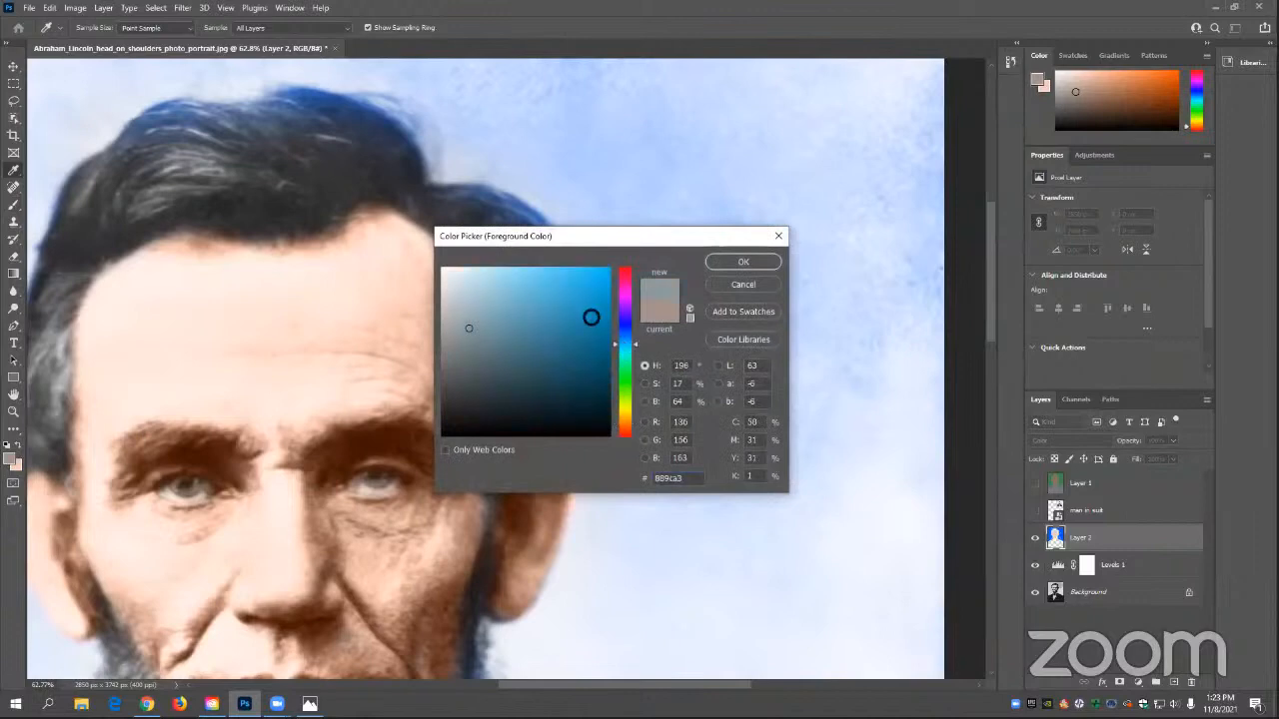
drag(486, 294, 469, 314)
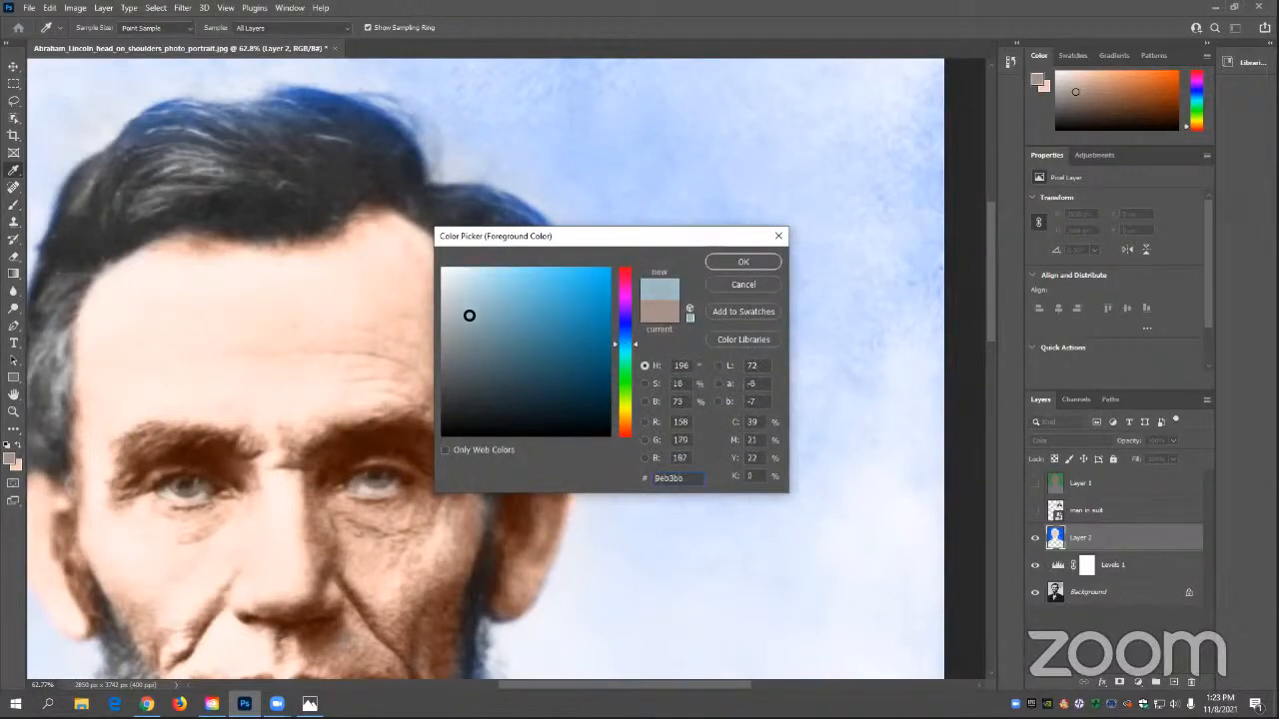
click(743, 260)
key(b)
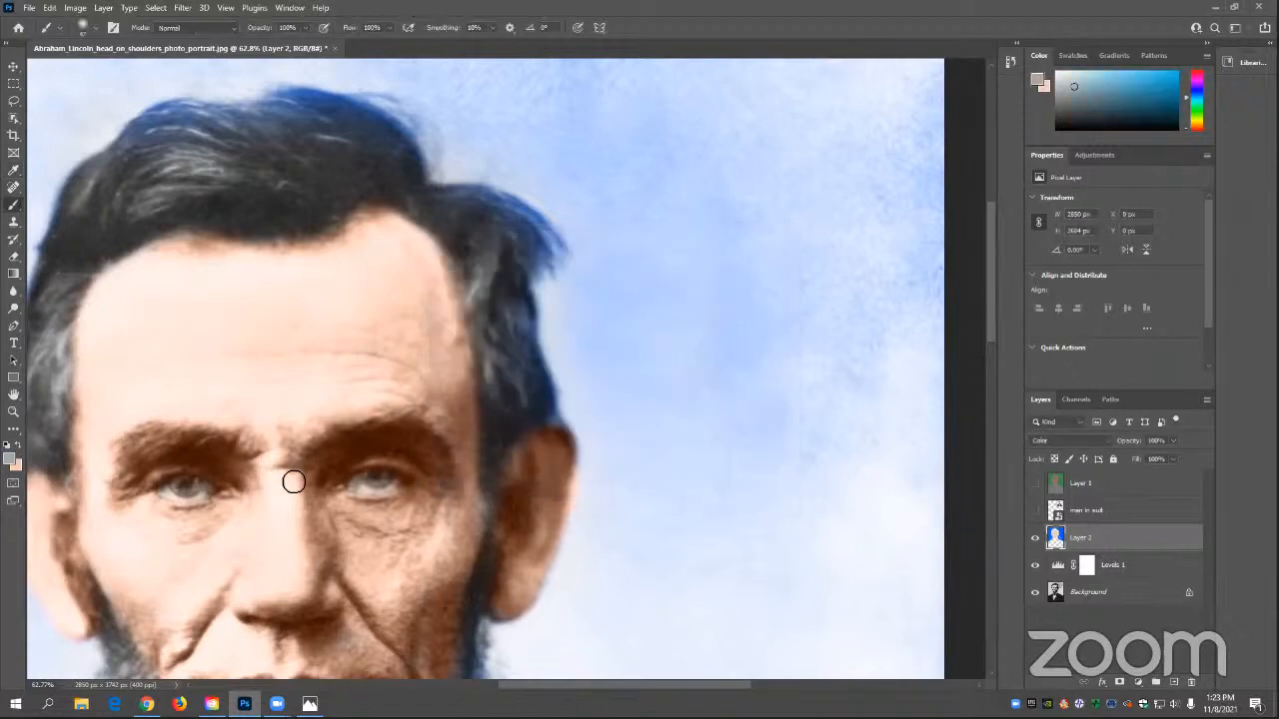
drag(188, 485, 211, 487)
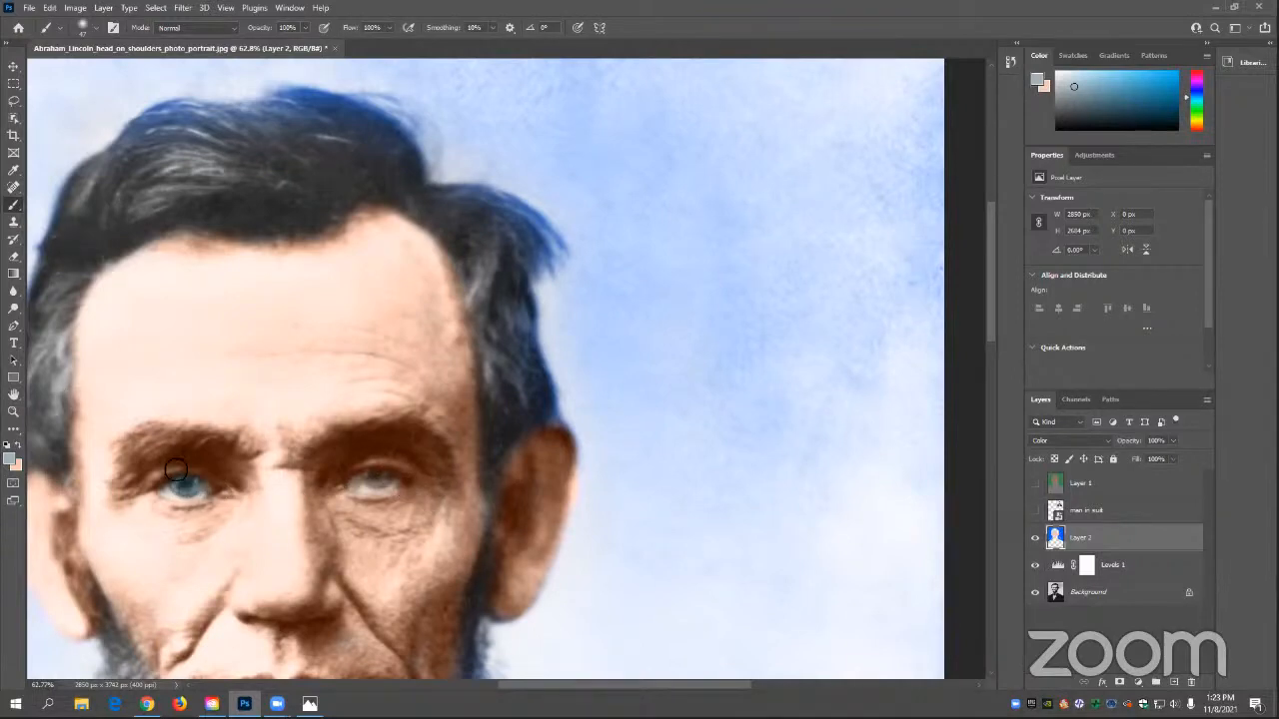
- Desaturate the foreground color to a bluish gray (about a1a5a7) and paint both eyes with it
click(12, 458)
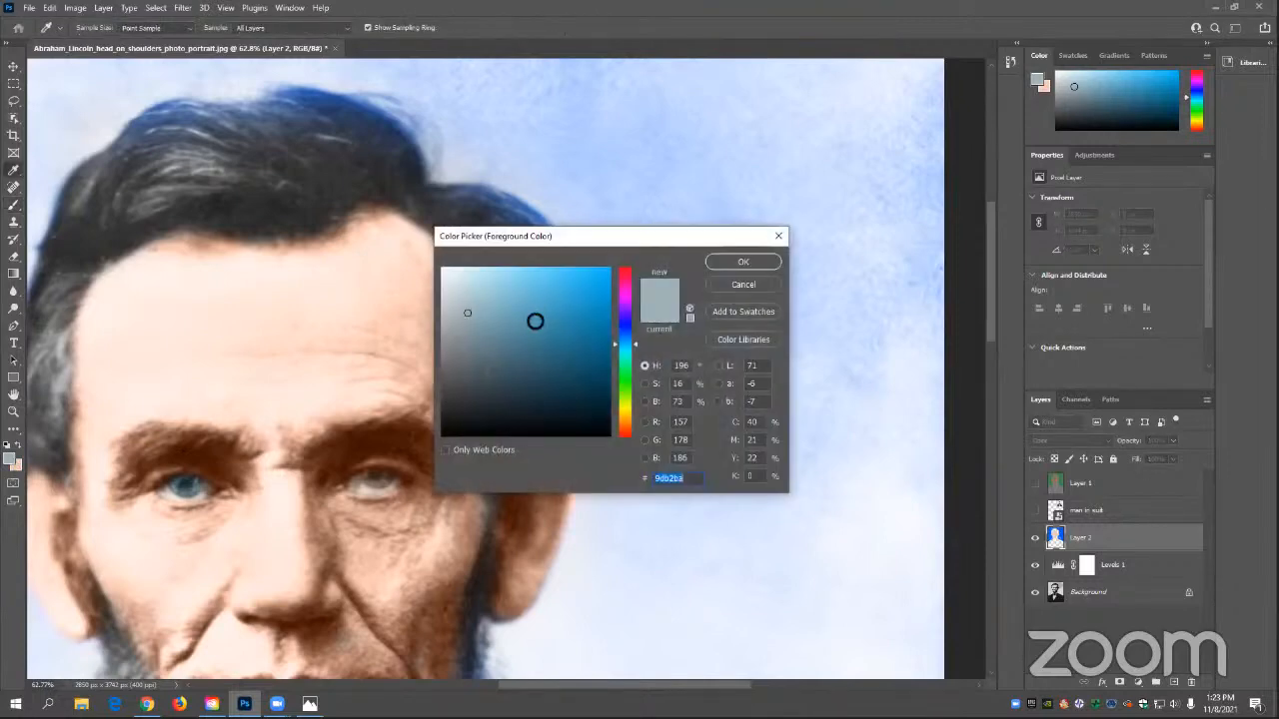
drag(466, 315, 450, 327)
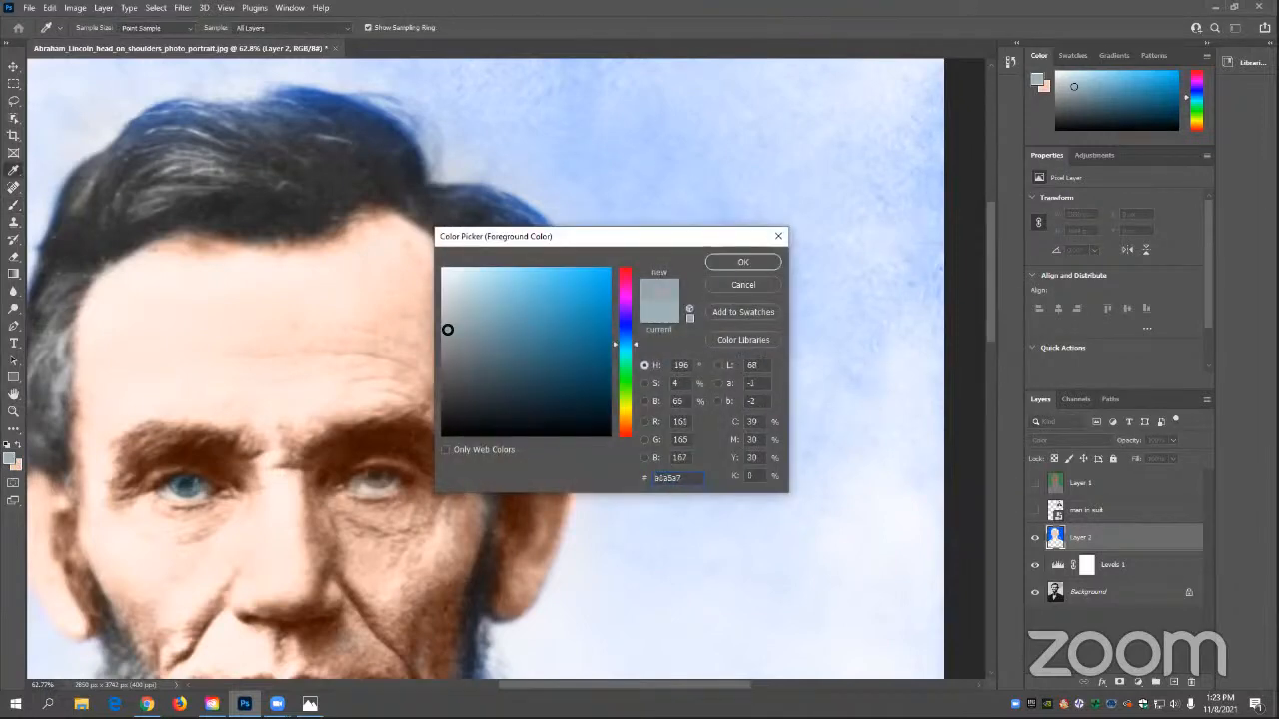
click(759, 264)
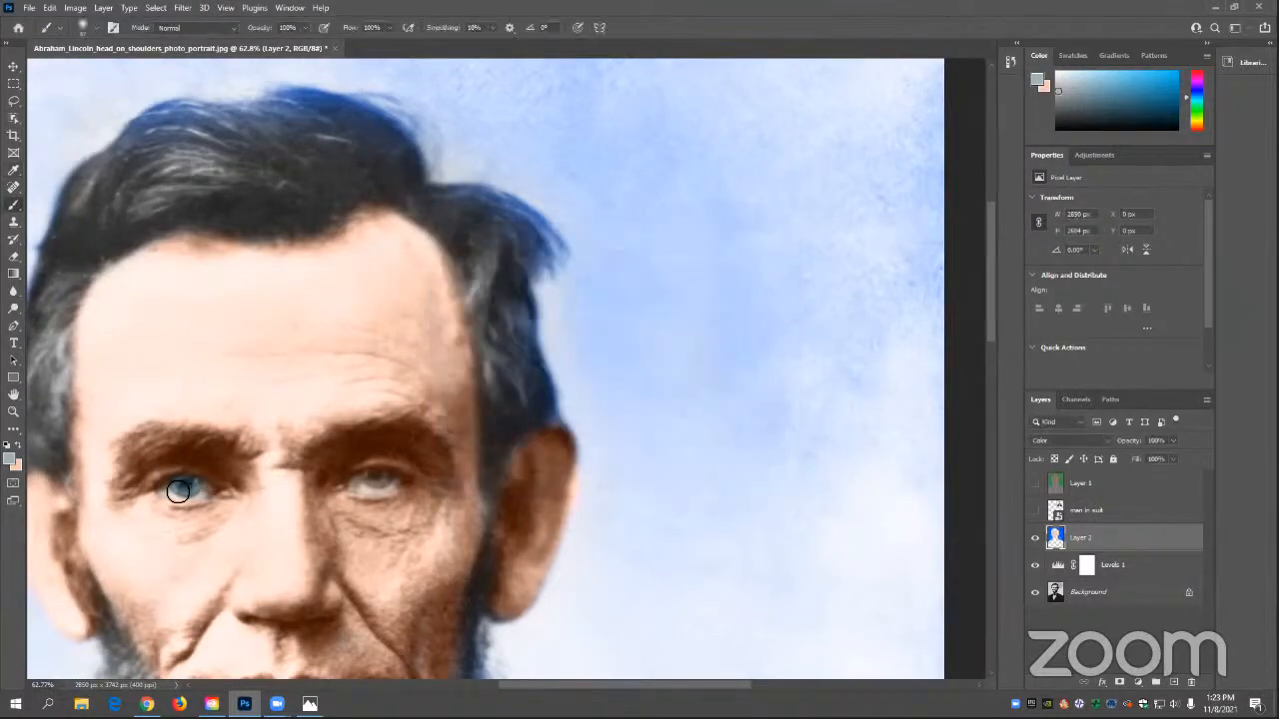
drag(180, 492, 196, 490)
drag(385, 489, 370, 479)
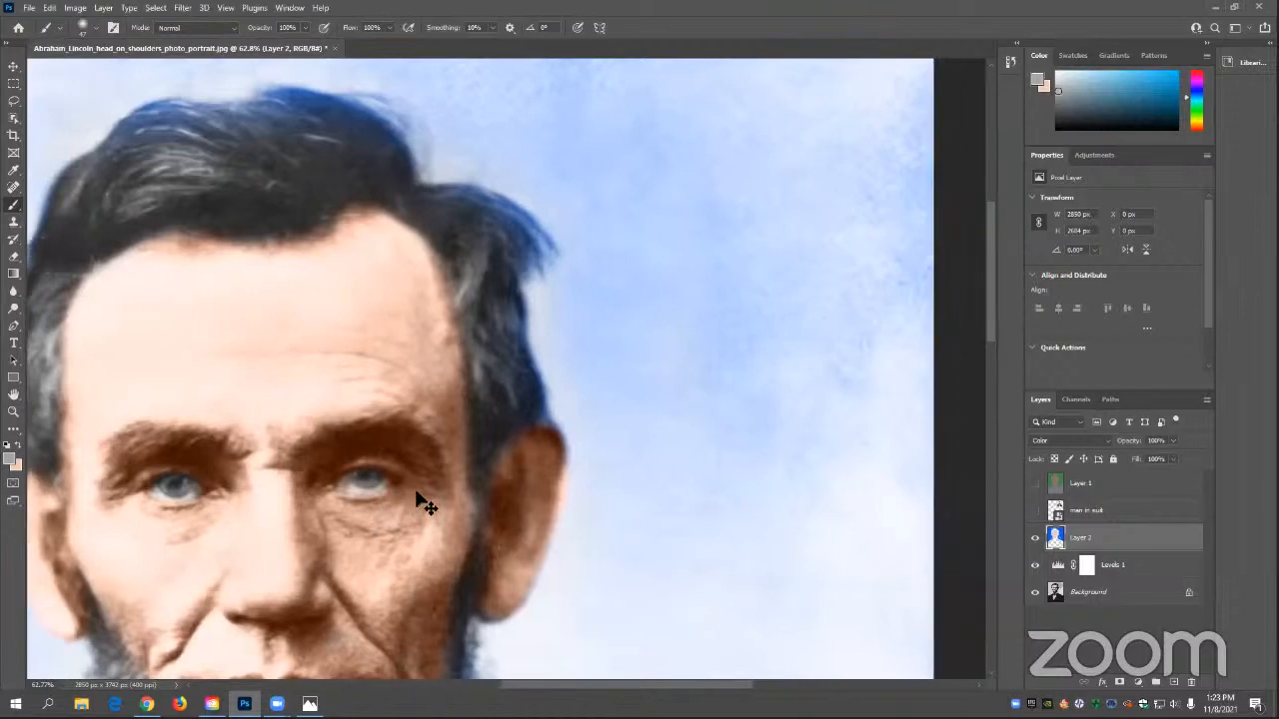
- Sample brown from the hair on the temporarily shown man in suit layer, and paint Lincoln's front hairline and left-hand temple hair on Layer 2
scroll(417, 500, down, 1)
scroll(422, 487, down, 1)
scroll(424, 490, down, 2)
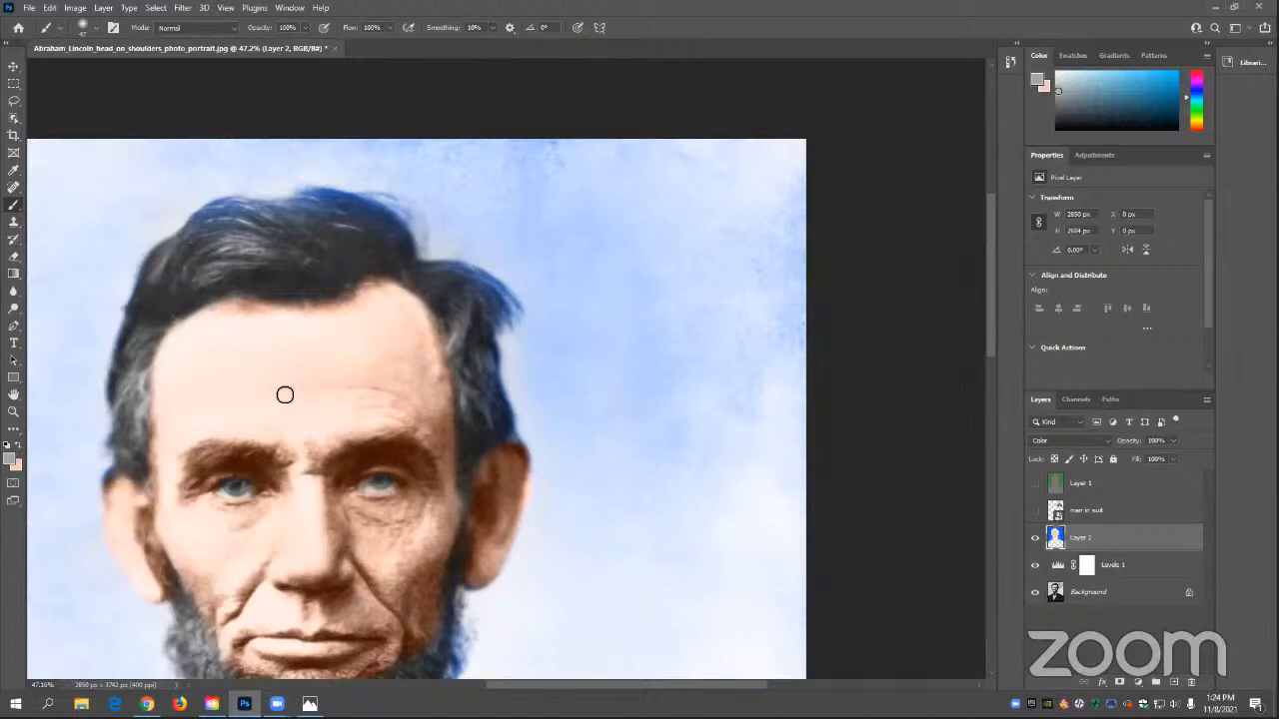
scroll(528, 461, down, 5)
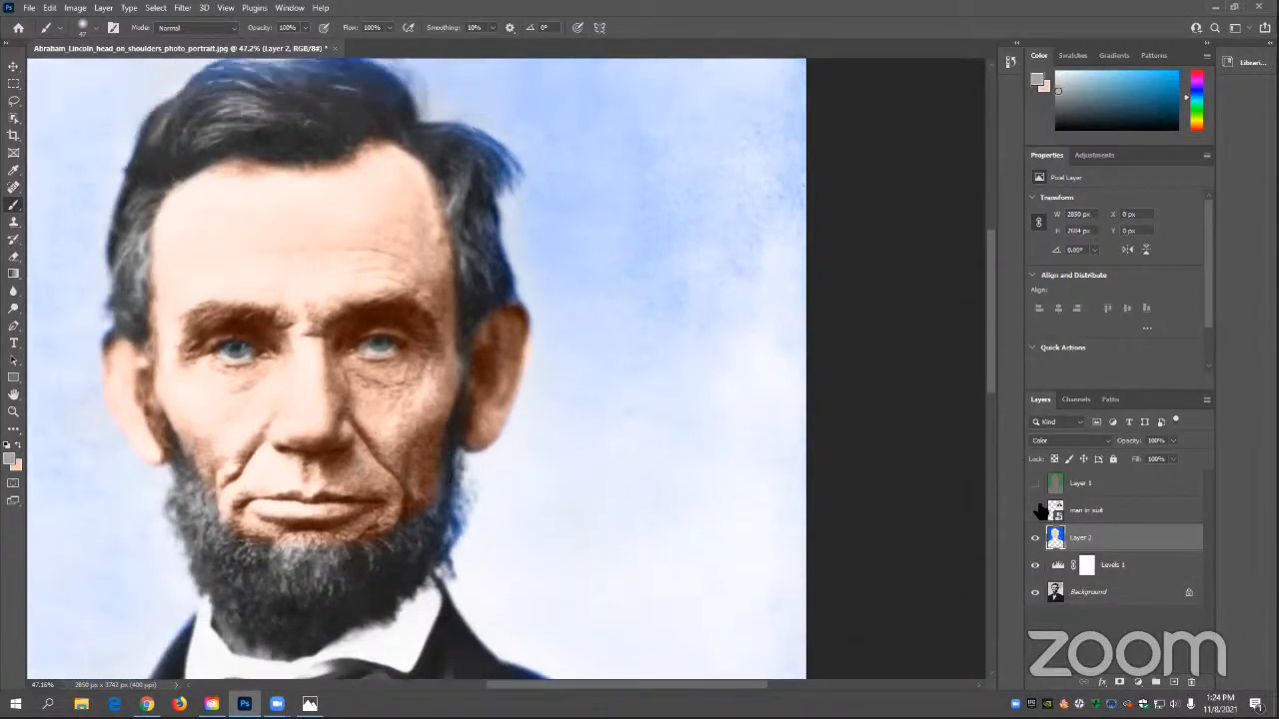
click(1036, 511)
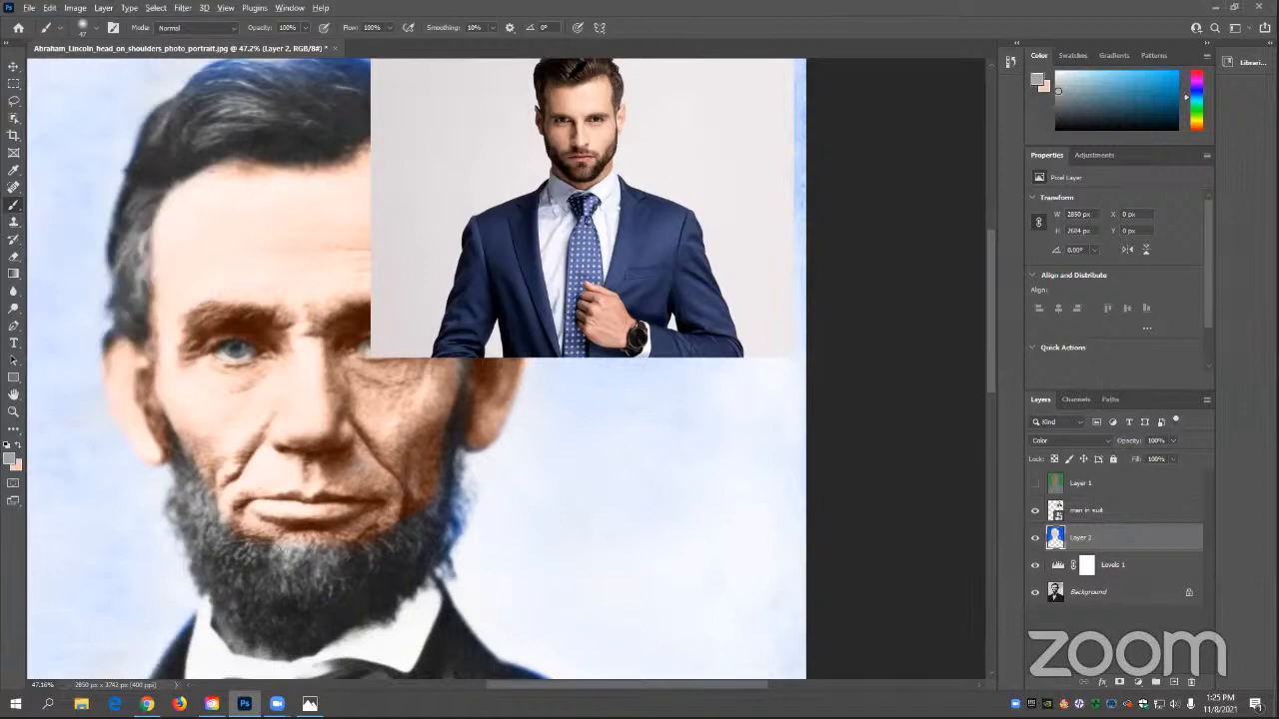
alt+click(576, 88)
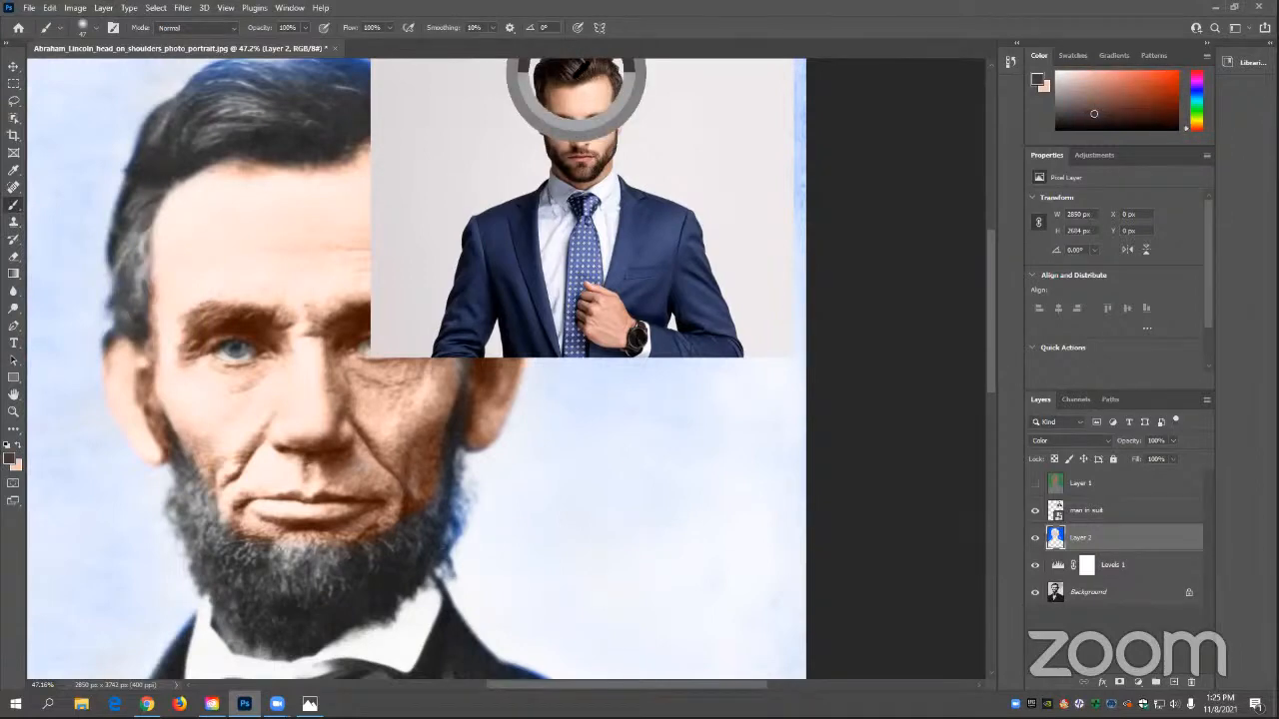
drag(576, 72, 579, 74)
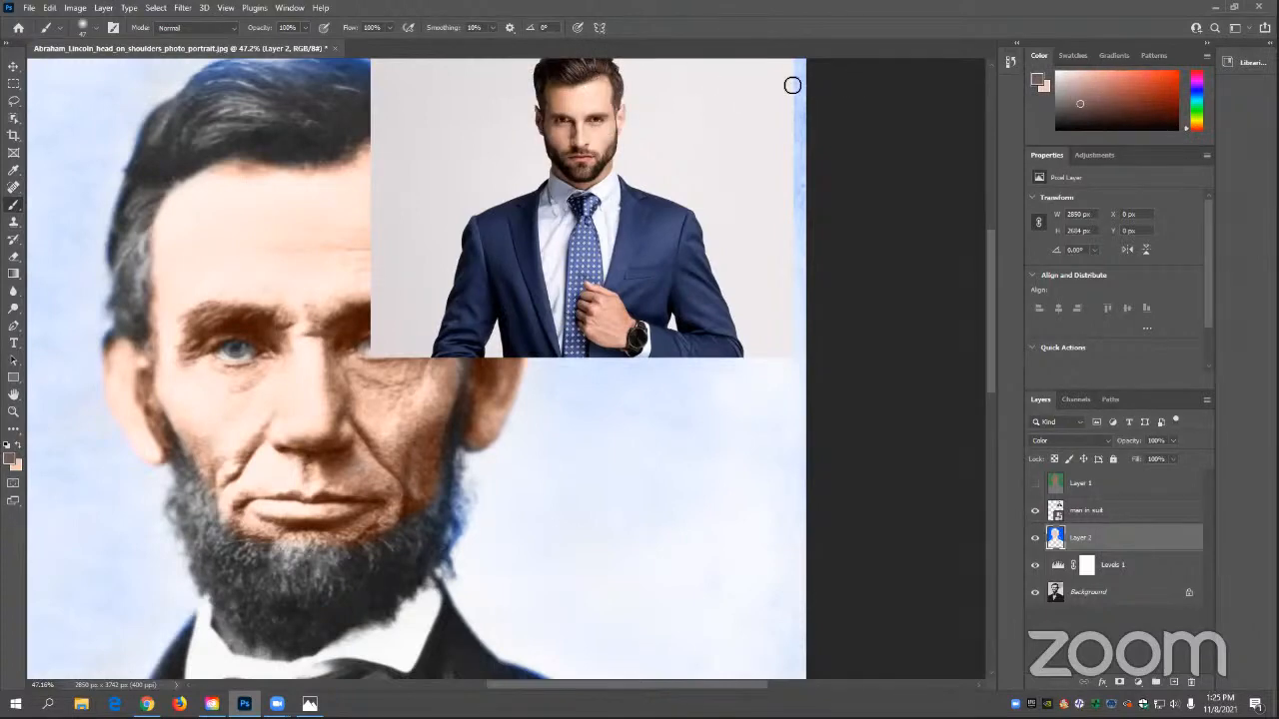
click(1035, 511)
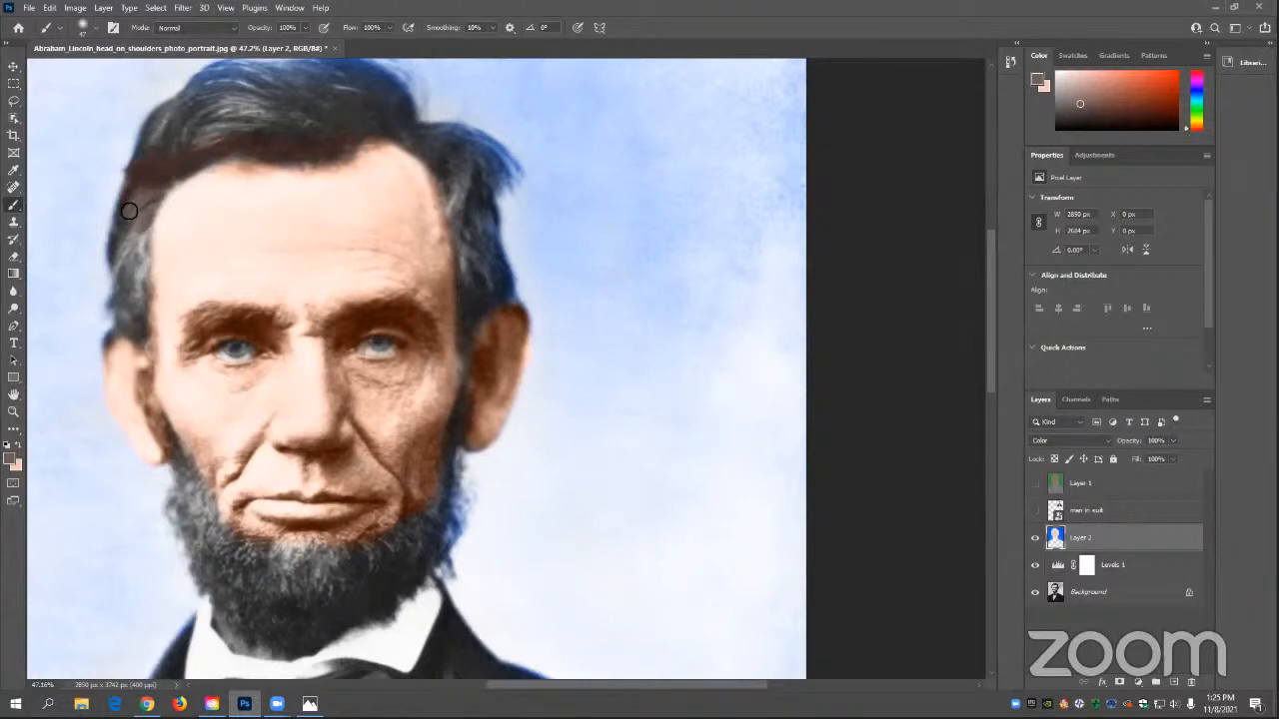
mouse_move(127, 246)
mouse_down()
mouse_move(132, 273)
mouse_move(144, 233)
mouse_move(143, 263)
mouse_up()
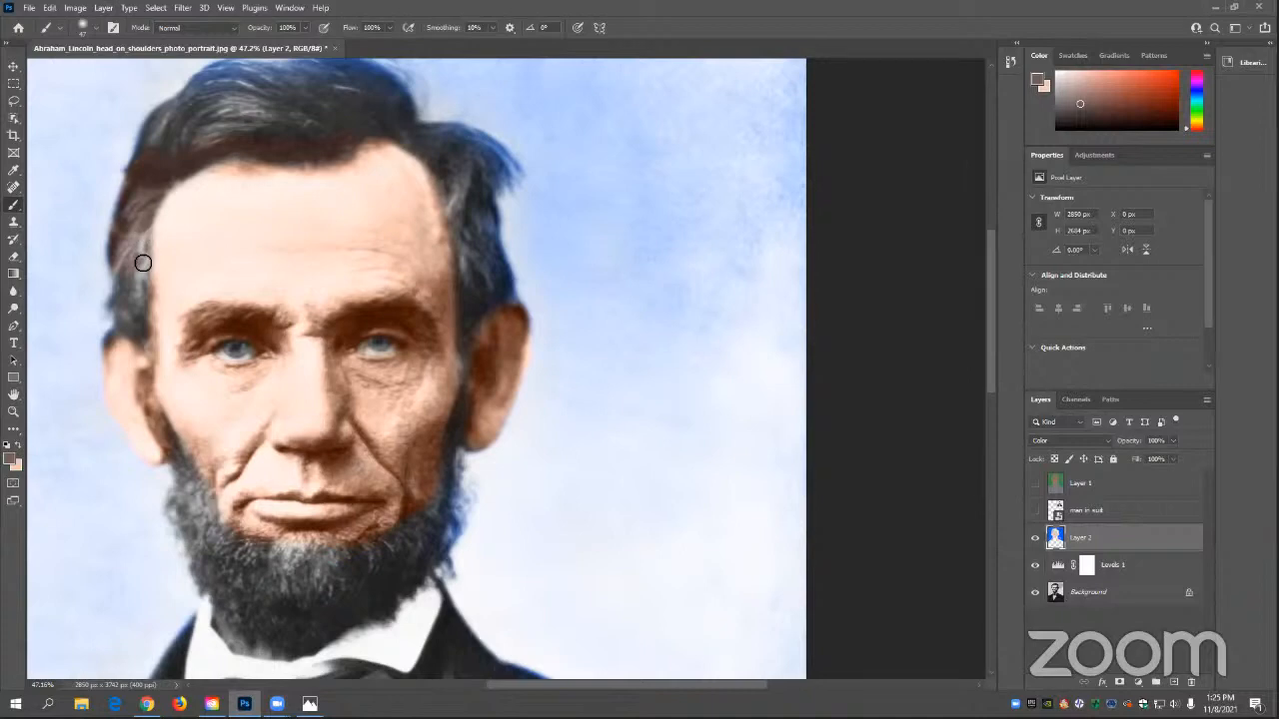
- Hide the Background layer to examine the painted color areas on Layer 2 alone, and show it again
click(1035, 594)
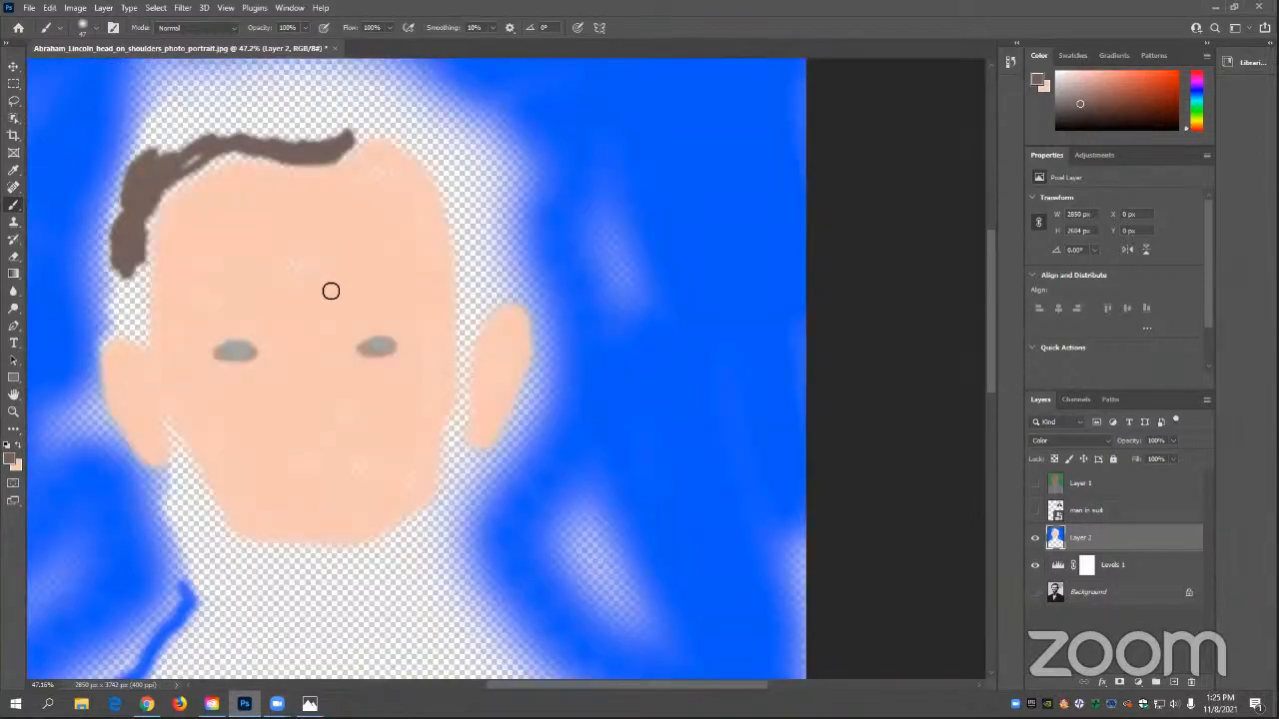
scroll(352, 343, down, 3)
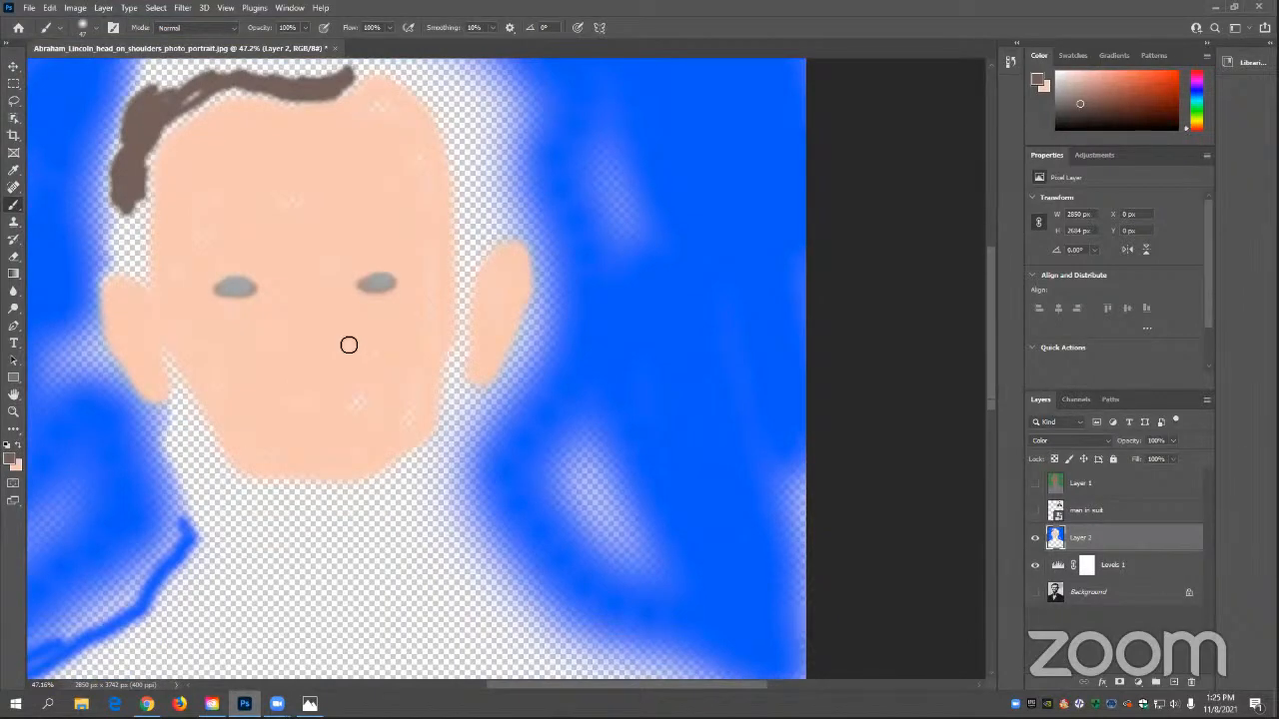
scroll(353, 215, up, 7)
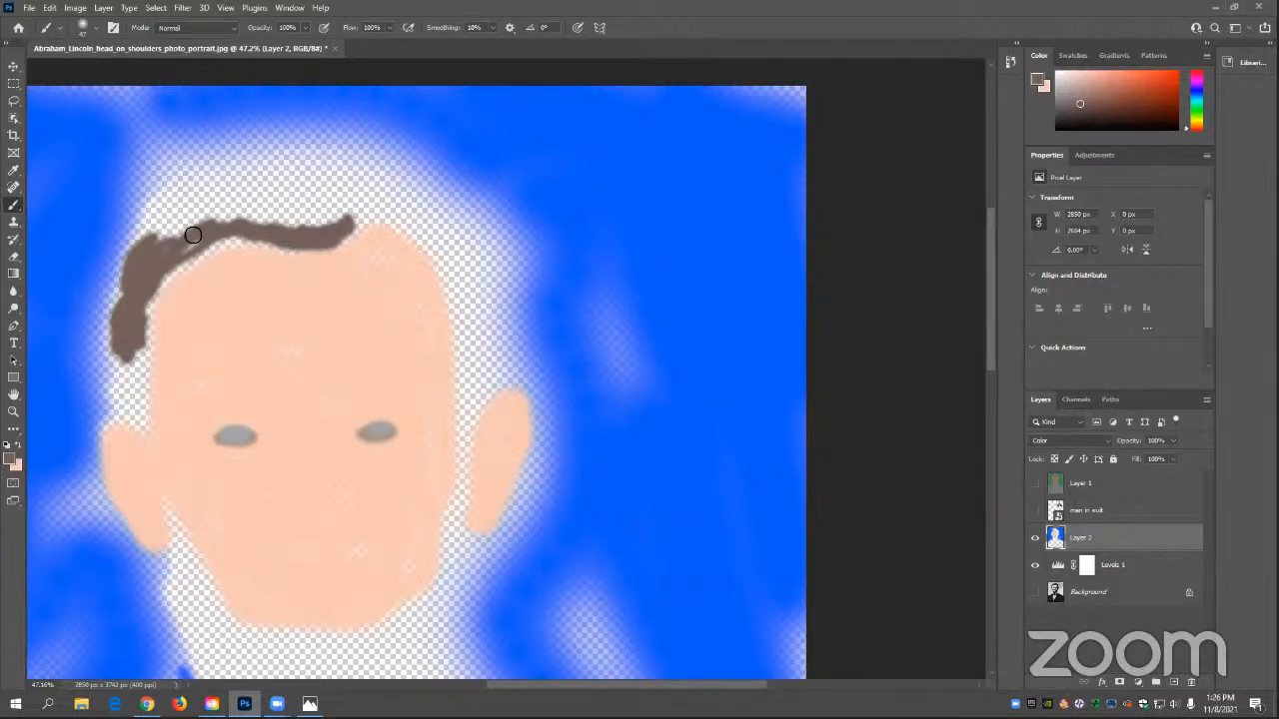
click(1035, 594)
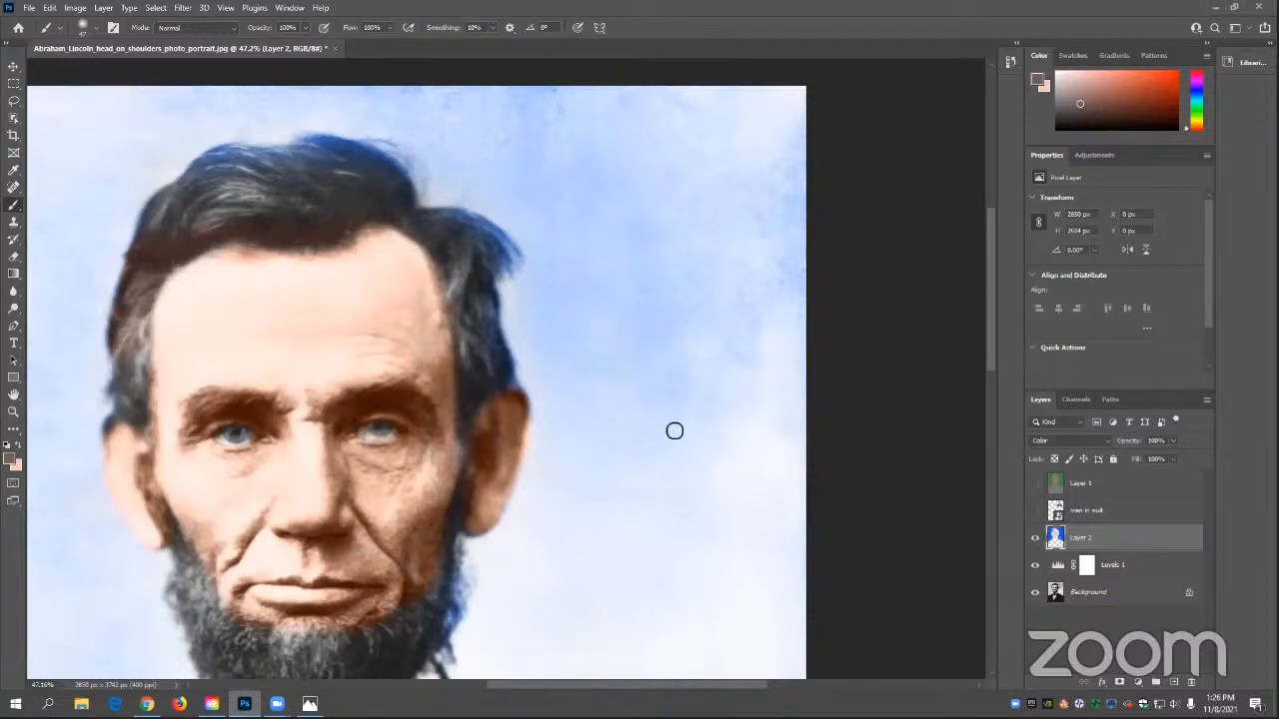
- Check Layer 2's painted hairline, skin, eyes and background with the Background layer temporarily hidden, and inspect the colorized portrait
click(1035, 592)
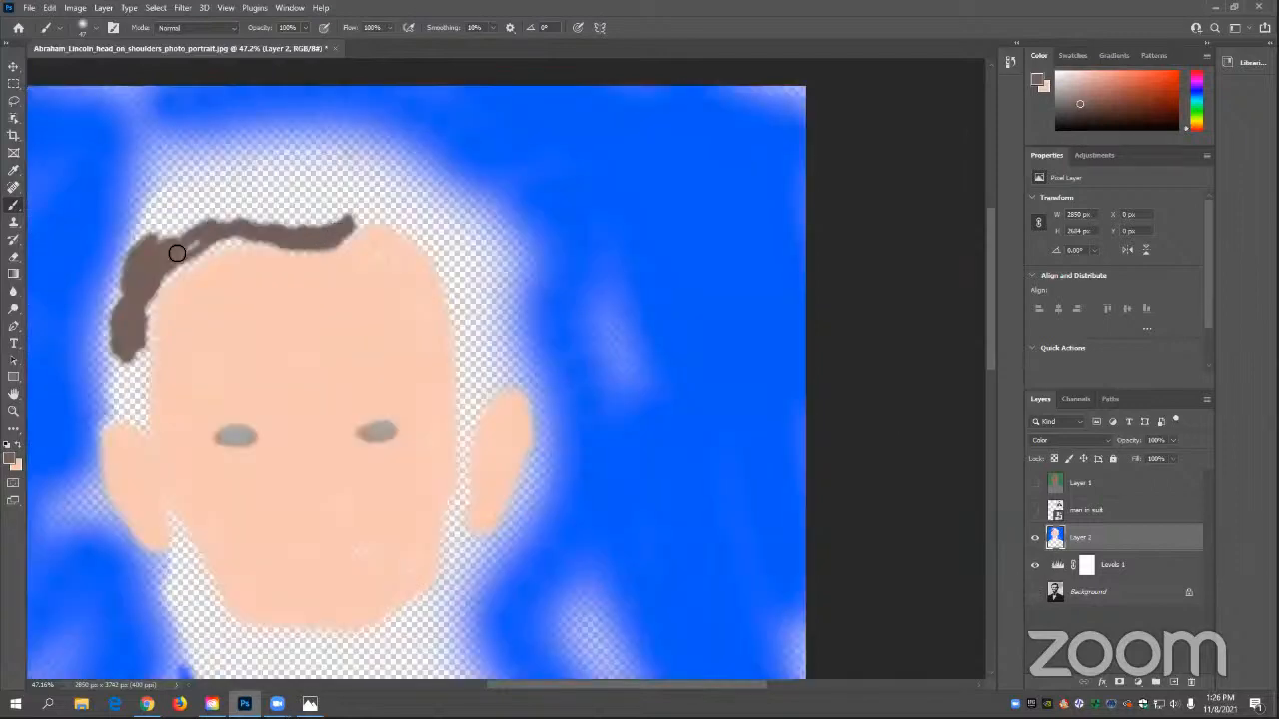
click(1035, 593)
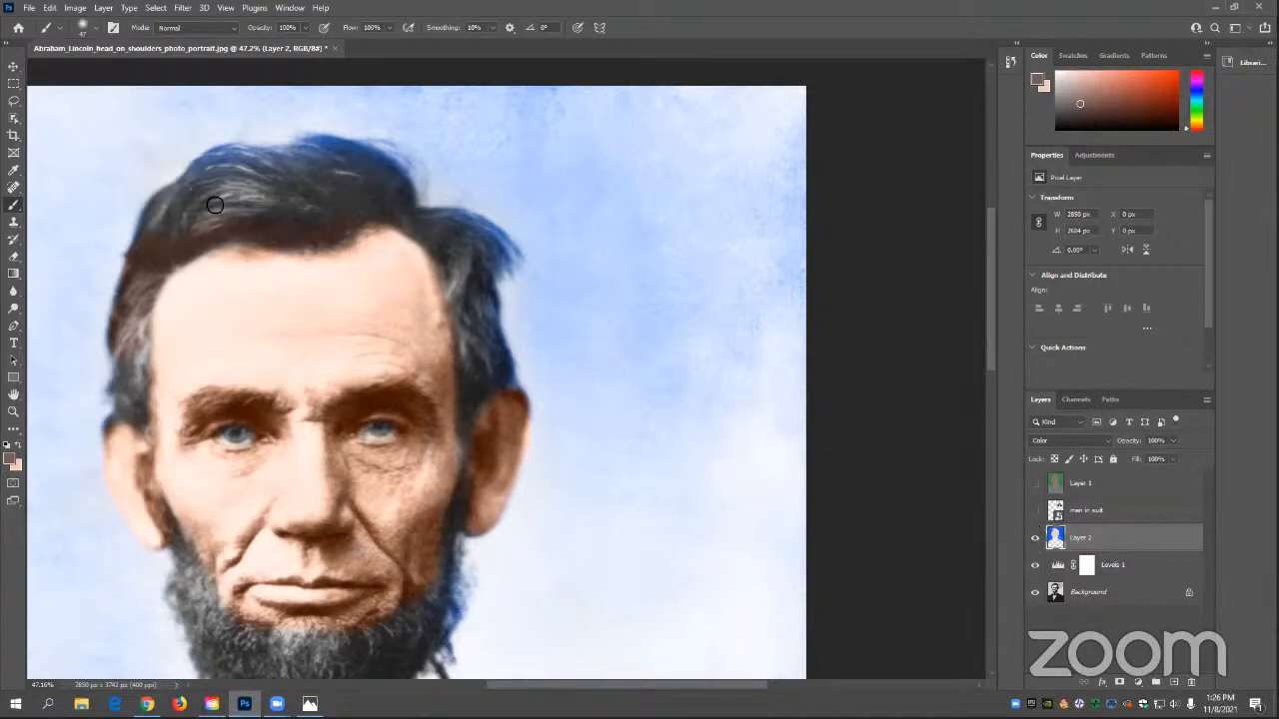
scroll(296, 215, down, 8)
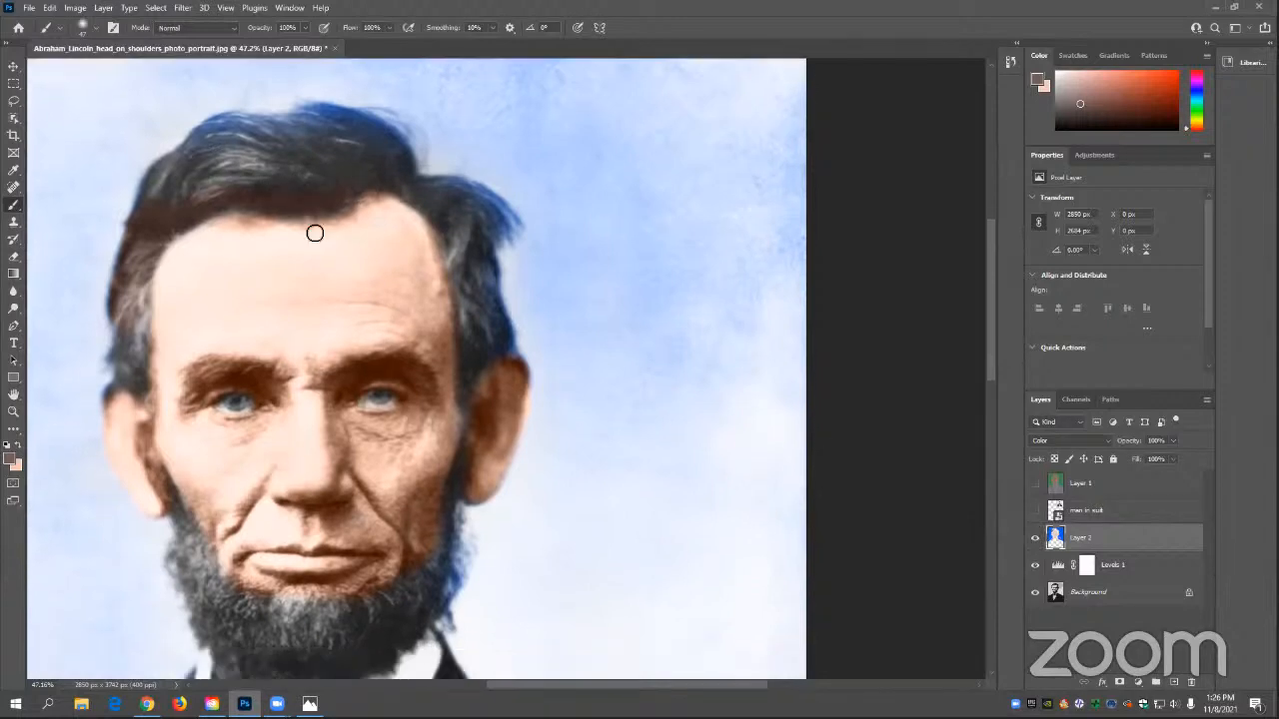
scroll(343, 269, up, 4)
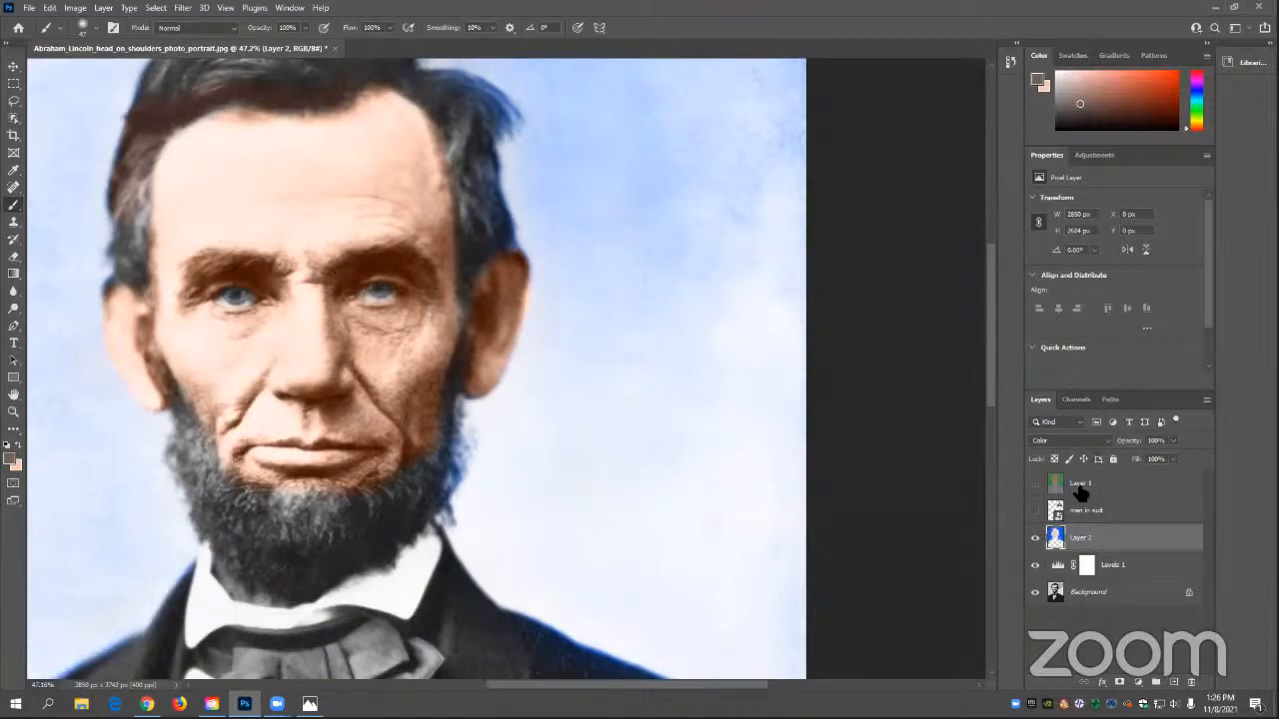
- Try the Soft Light blend mode on Layer 2 and return the layer to Color
click(1063, 445)
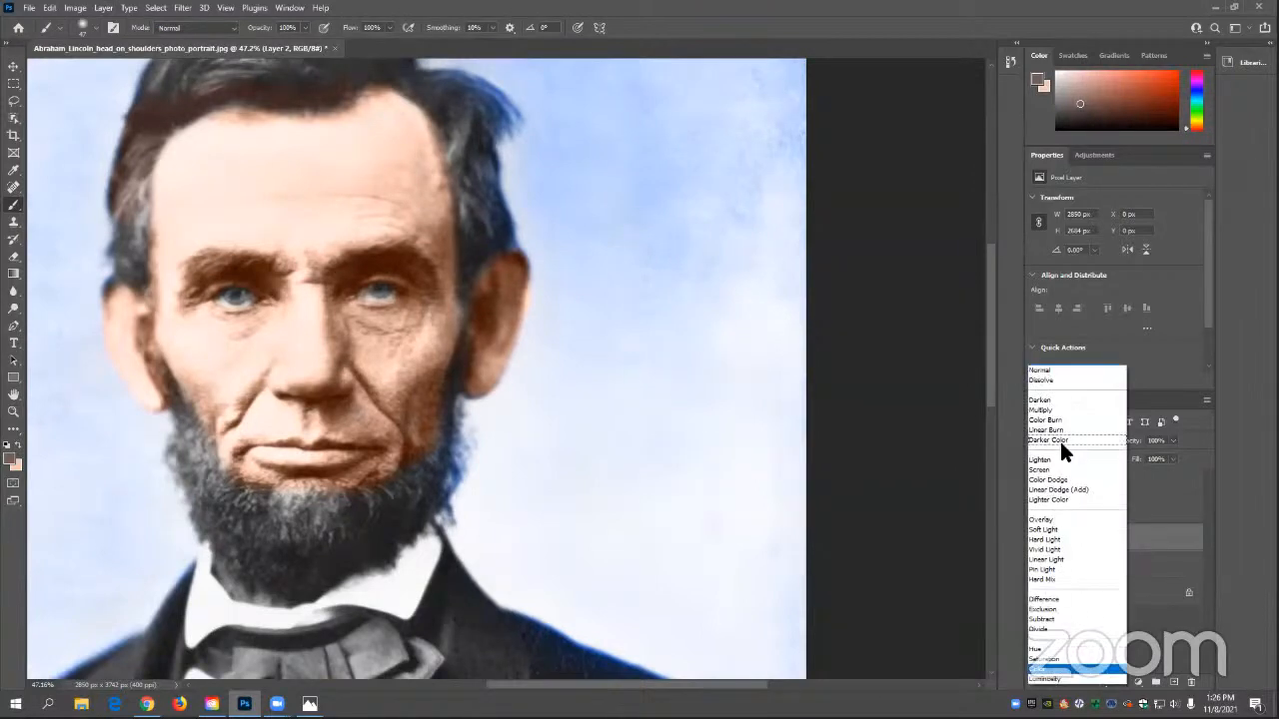
key(Up)
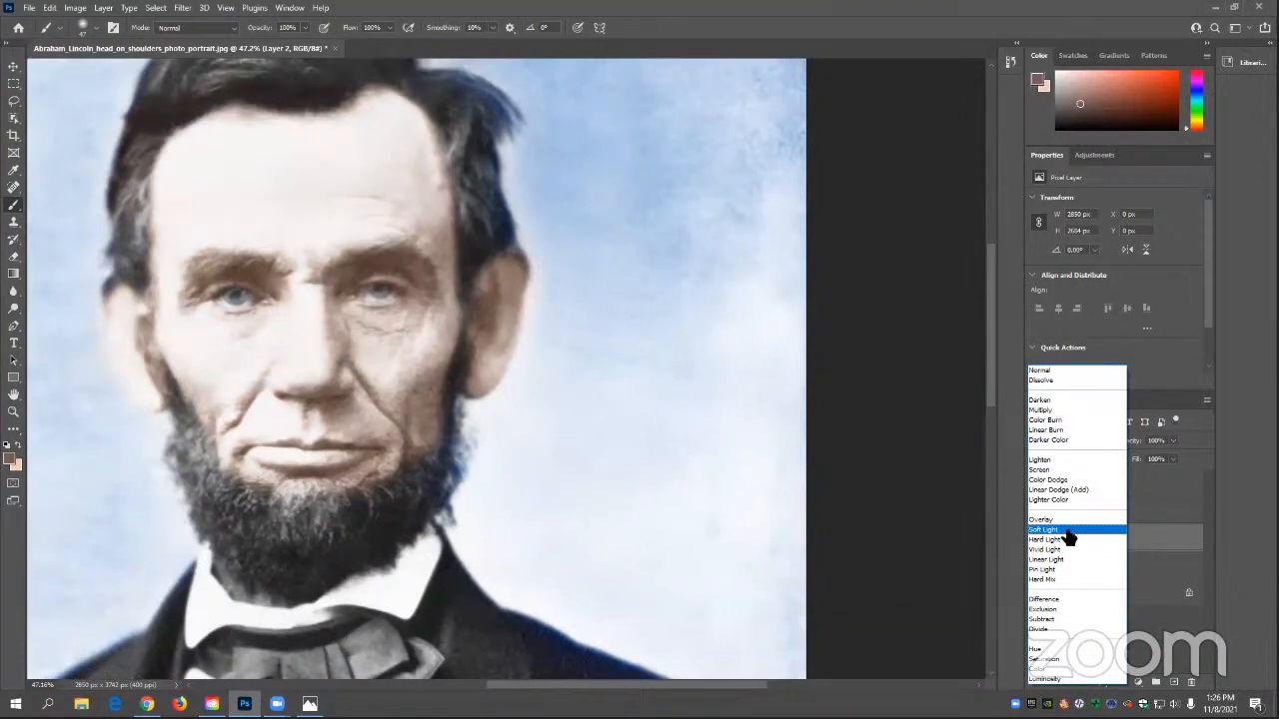
click(1065, 531)
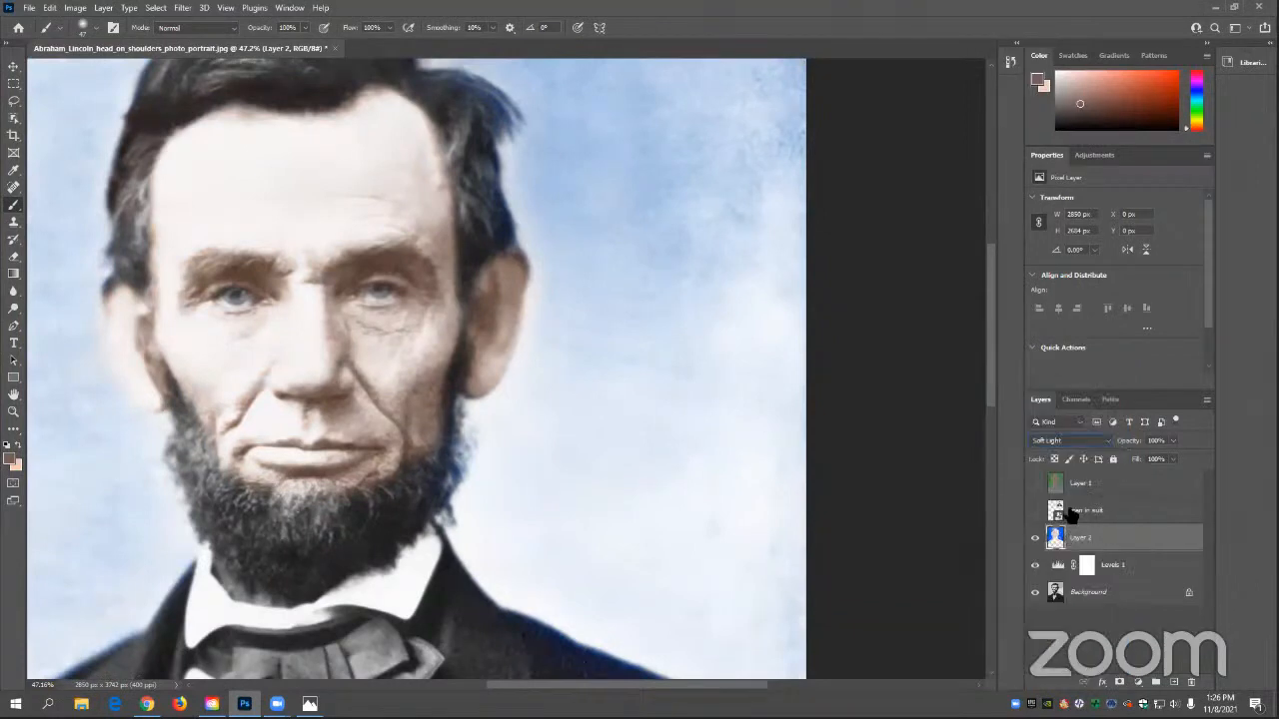
click(1065, 439)
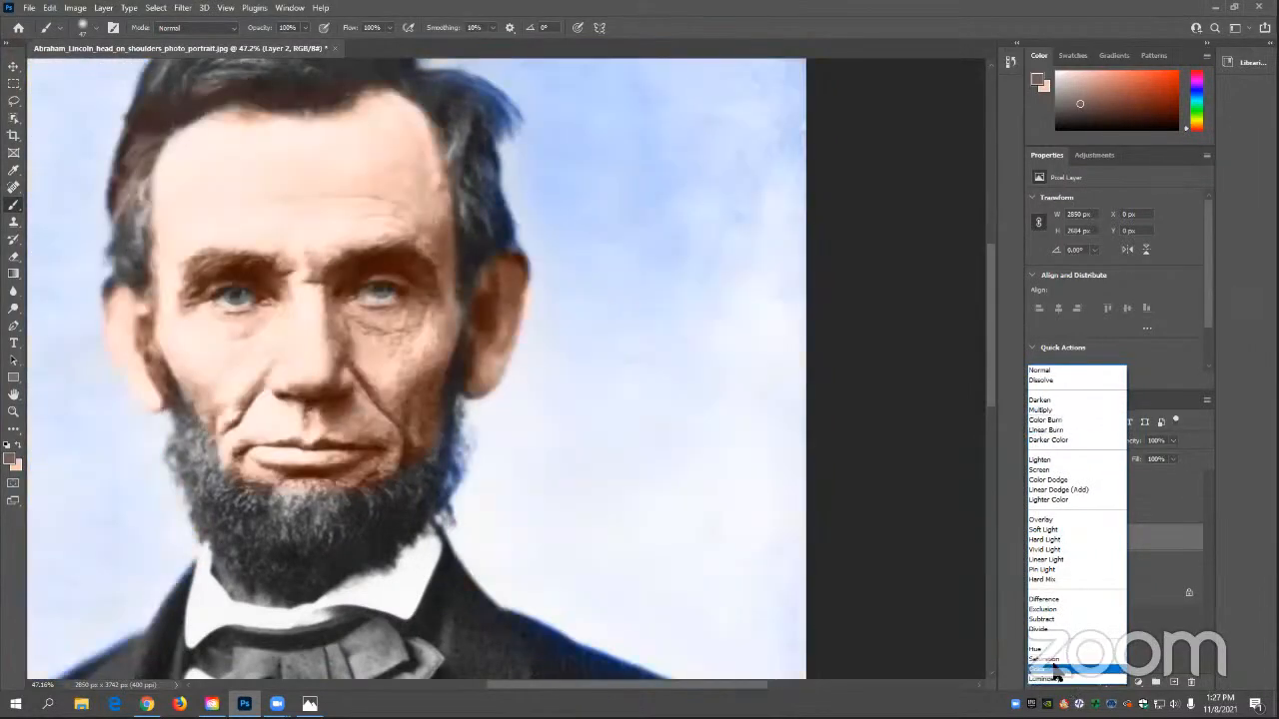
click(1065, 669)
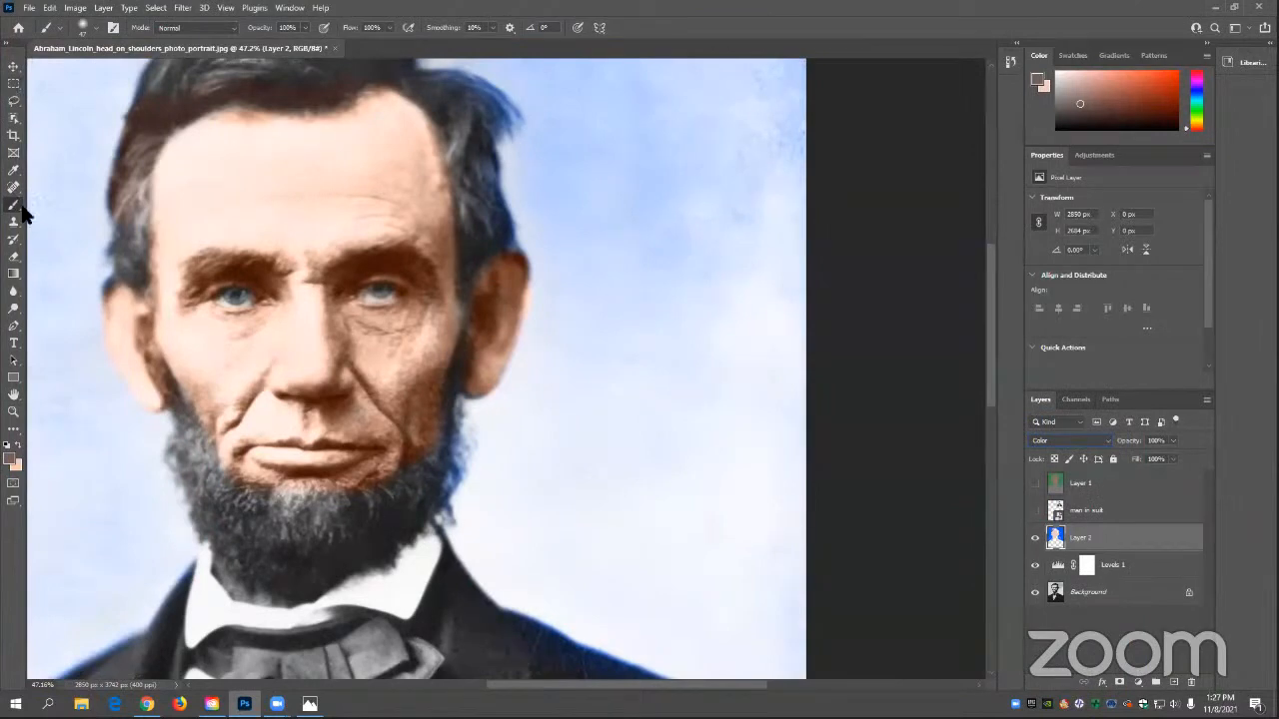
- With a much larger brush, paint saturated blue (1430ff) over the backdrop and the ear on the image's right side
click(97, 29)
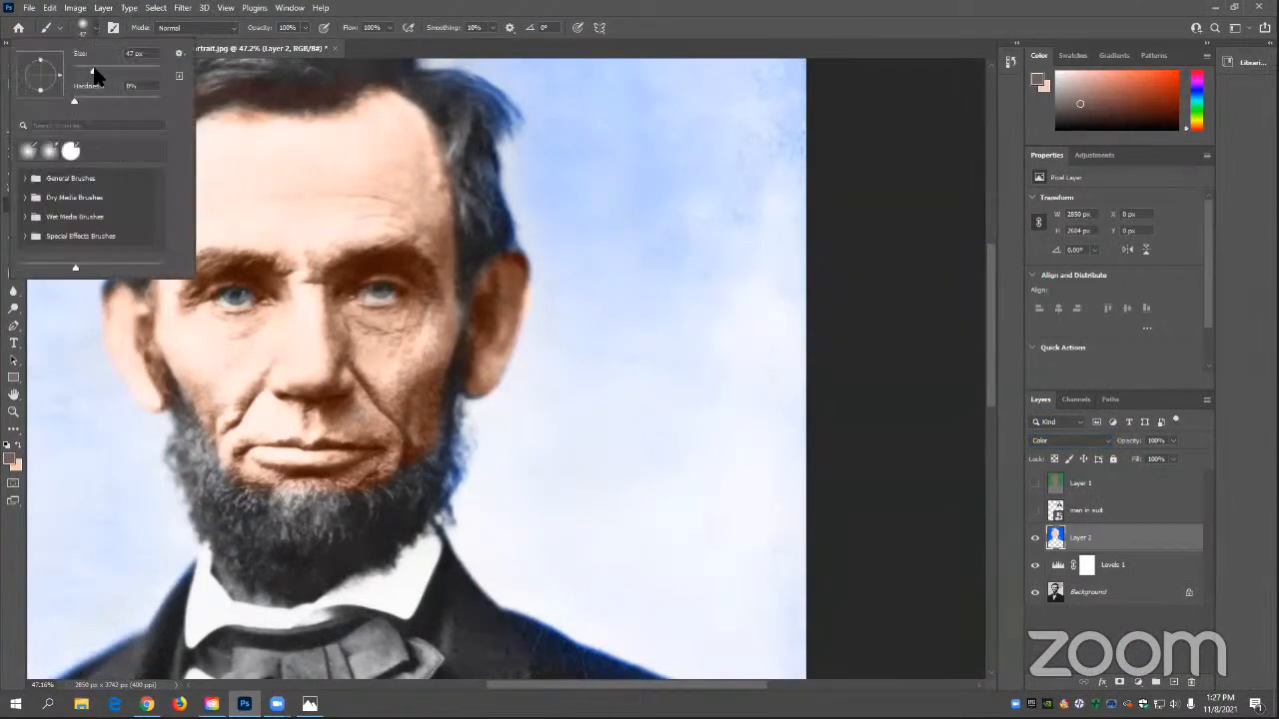
drag(148, 73, 151, 73)
click(374, 8)
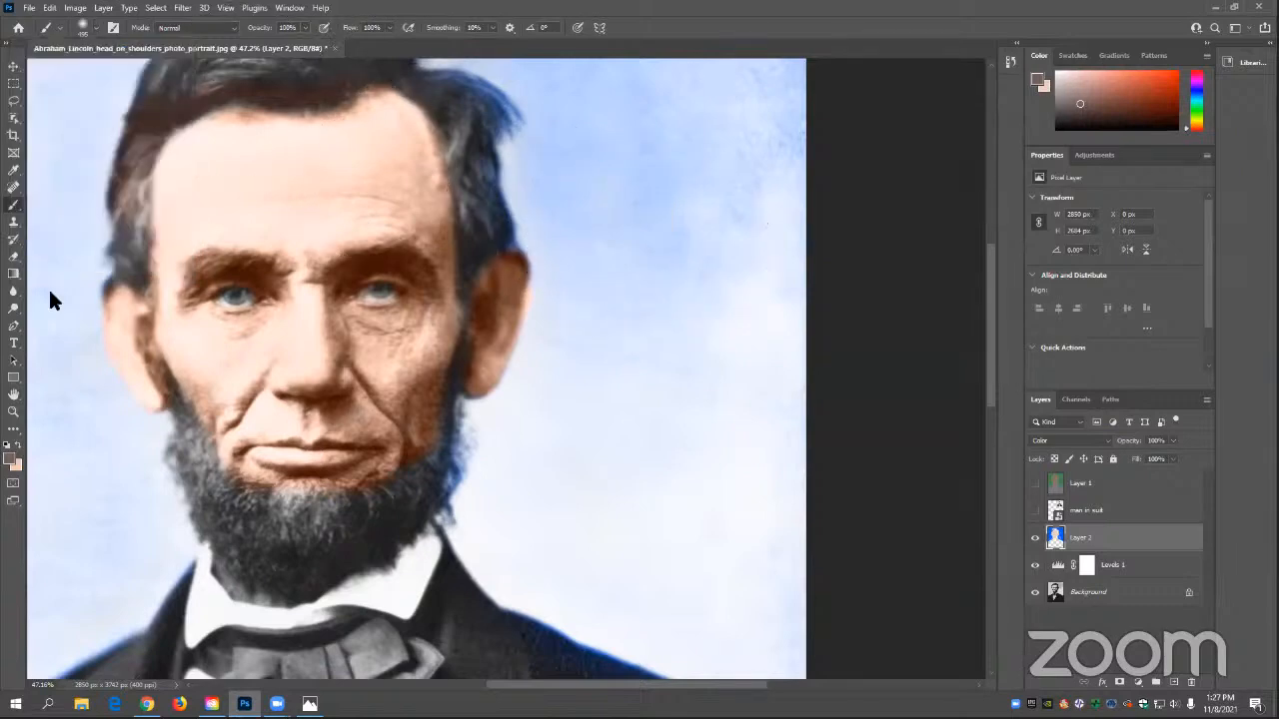
click(11, 458)
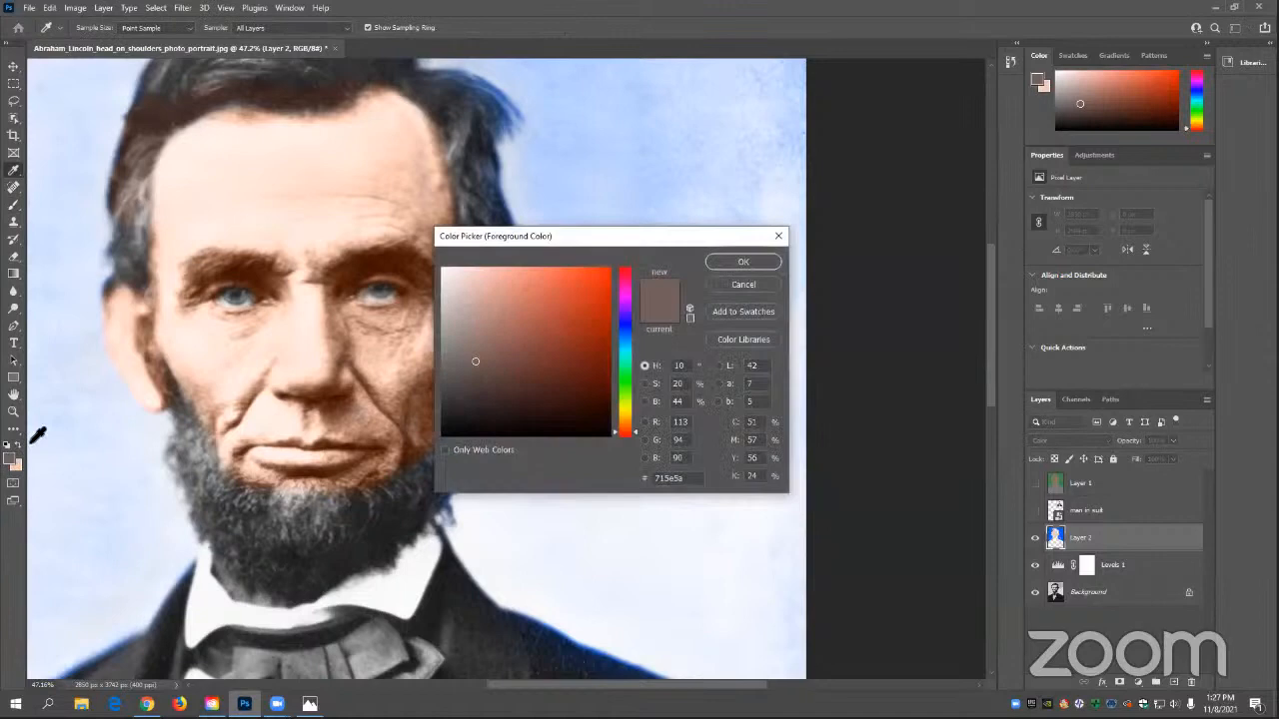
click(622, 328)
mouse_move(565, 311)
mouse_down()
mouse_move(570, 295)
mouse_move(508, 309)
mouse_move(620, 297)
mouse_move(565, 305)
mouse_move(606, 305)
mouse_move(625, 280)
mouse_move(626, 377)
mouse_move(644, 272)
mouse_move(560, 281)
mouse_move(573, 292)
mouse_move(526, 268)
mouse_move(553, 268)
mouse_move(566, 273)
mouse_move(493, 276)
mouse_move(572, 283)
mouse_move(595, 308)
mouse_move(575, 268)
mouse_move(570, 294)
mouse_move(574, 283)
mouse_up()
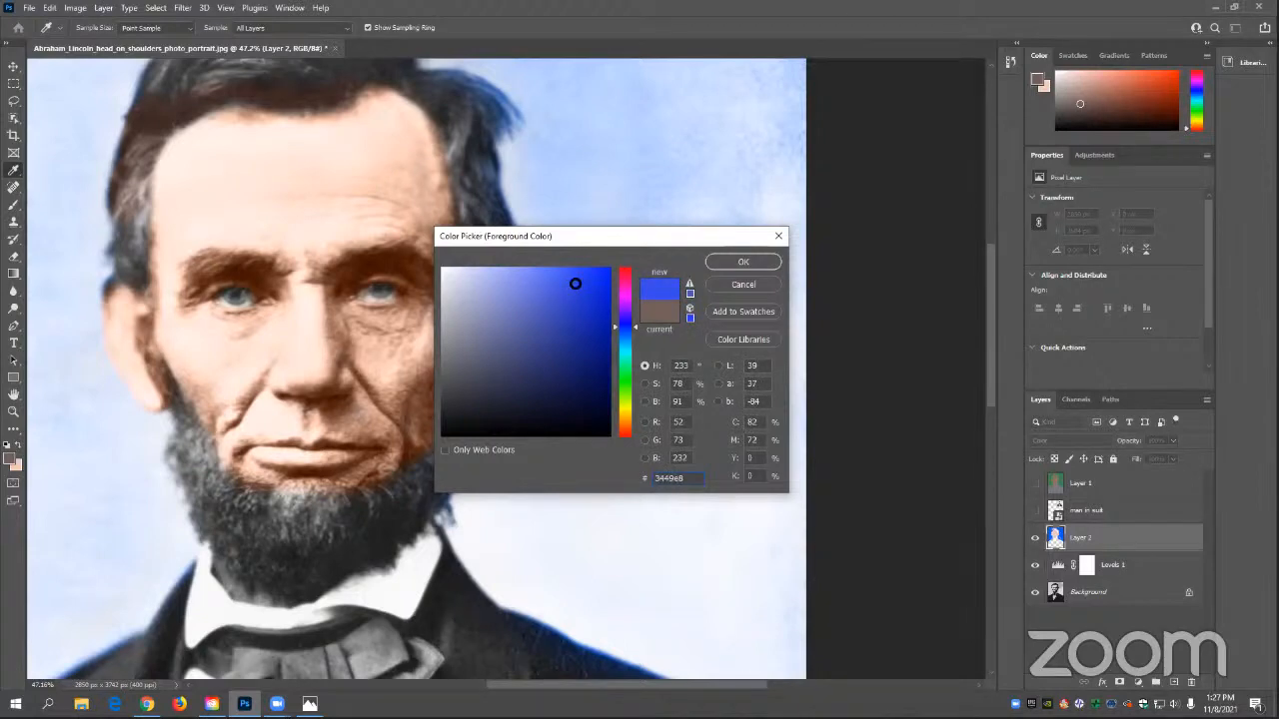
mouse_move(575, 284)
mouse_down()
mouse_move(574, 271)
mouse_move(599, 263)
mouse_up()
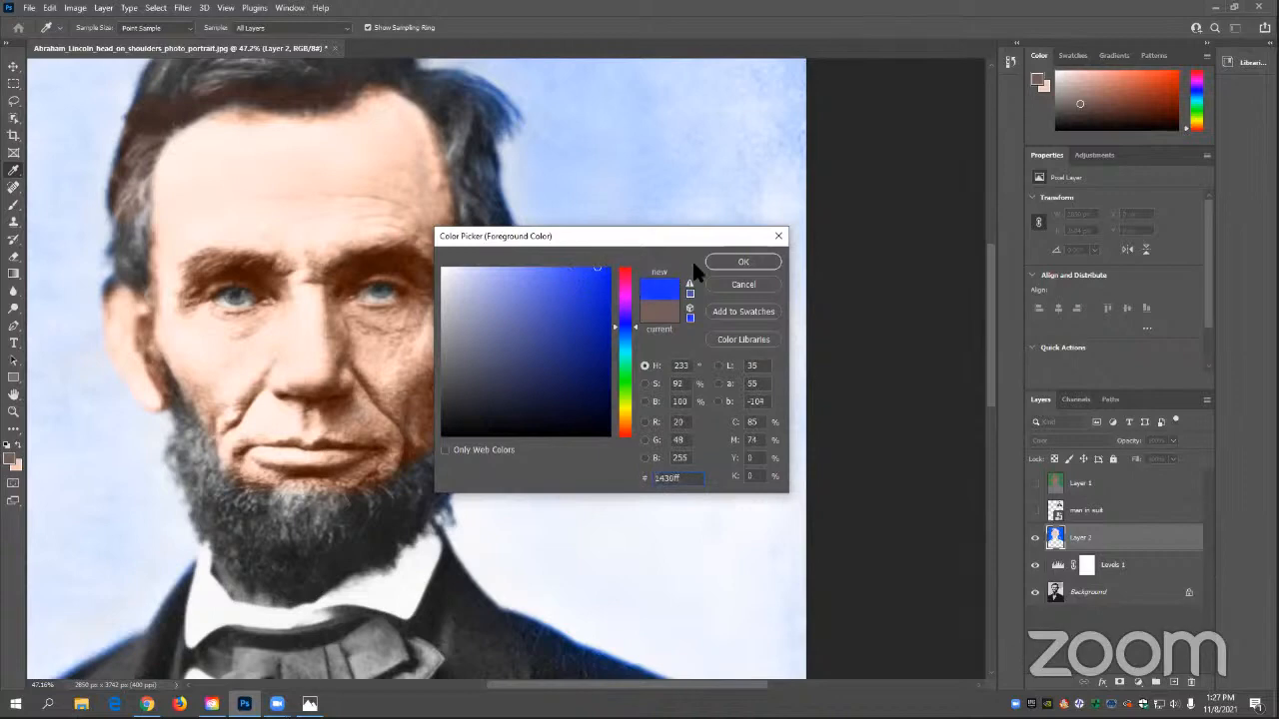
click(739, 263)
key(b)
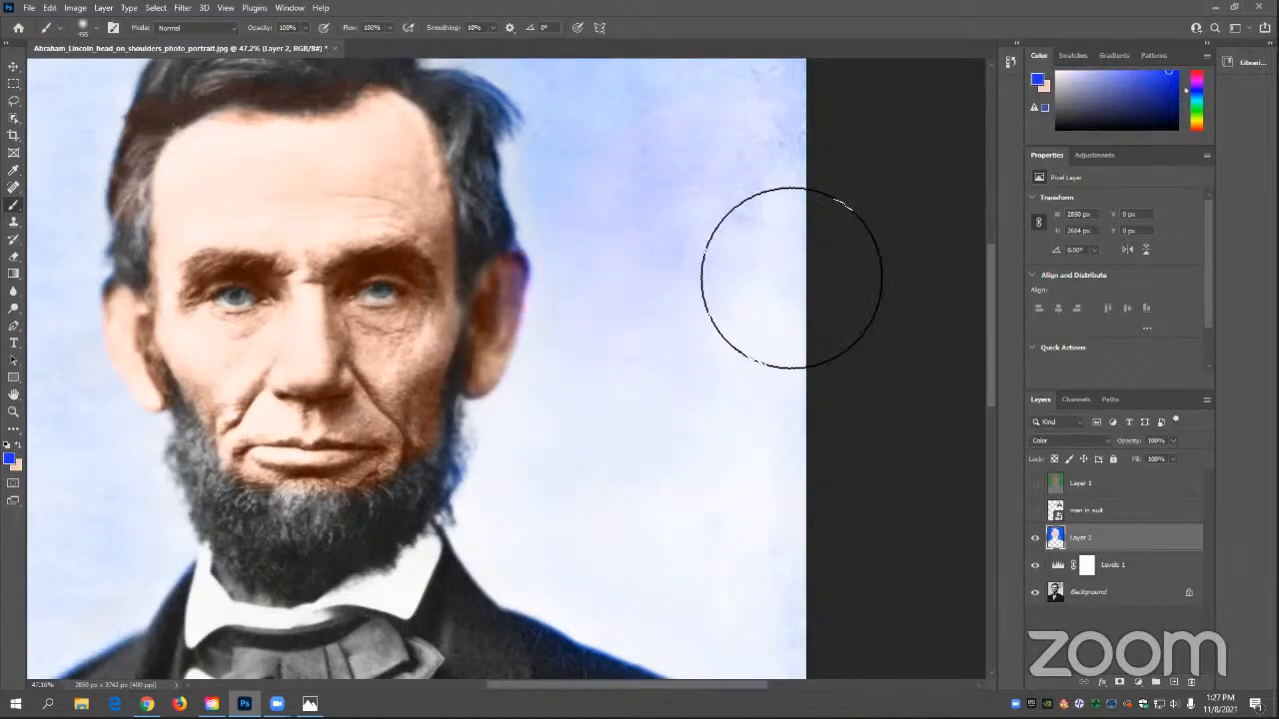
mouse_move(792, 277)
mouse_down()
mouse_move(649, 265)
mouse_move(735, 186)
mouse_move(748, 190)
mouse_move(692, 166)
mouse_move(728, 206)
mouse_move(732, 290)
mouse_move(650, 257)
mouse_move(730, 386)
mouse_move(654, 278)
mouse_move(548, 356)
mouse_move(735, 513)
mouse_up()
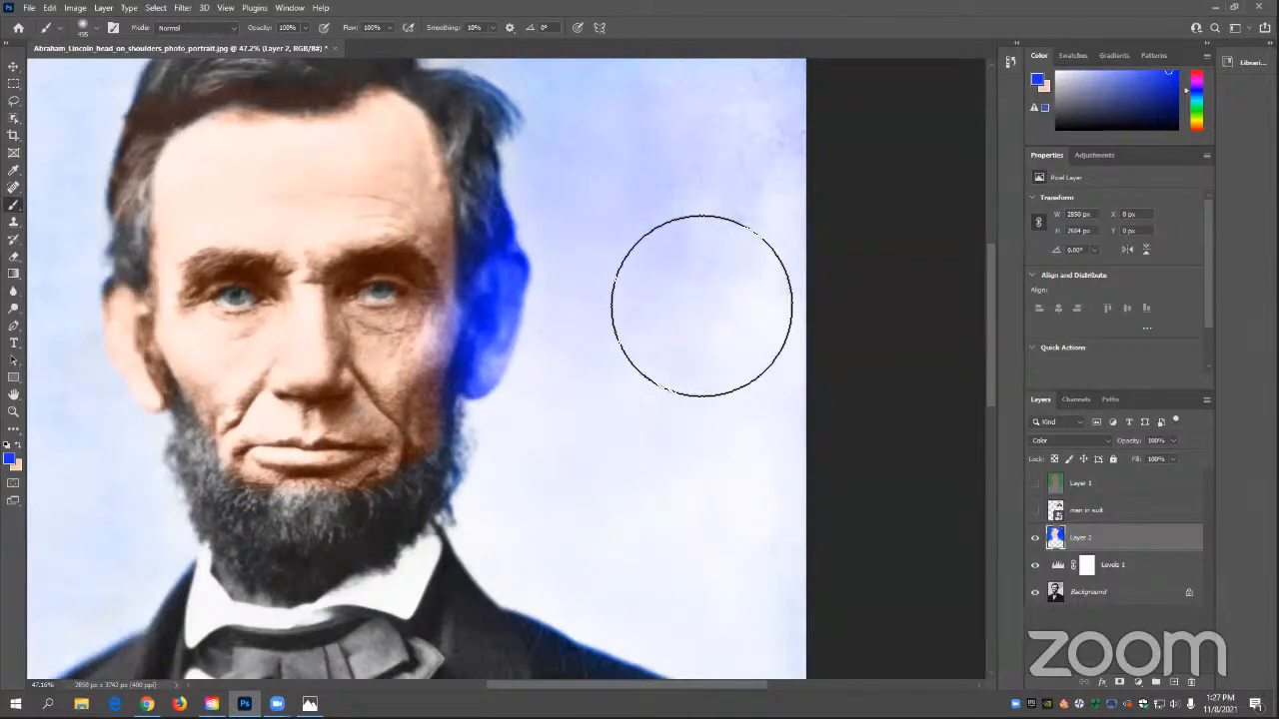
- Preview Darker Color on Layer 2 and set its blend mode to Soft Light
click(1045, 441)
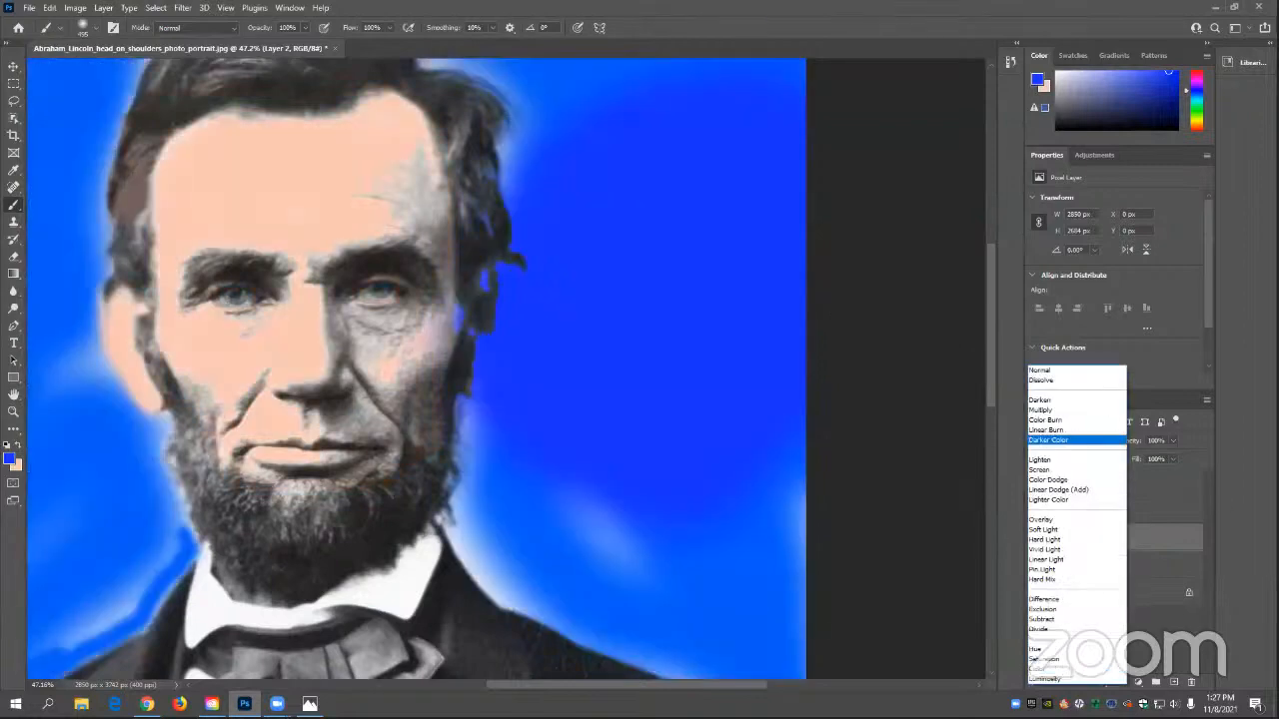
click(1167, 495)
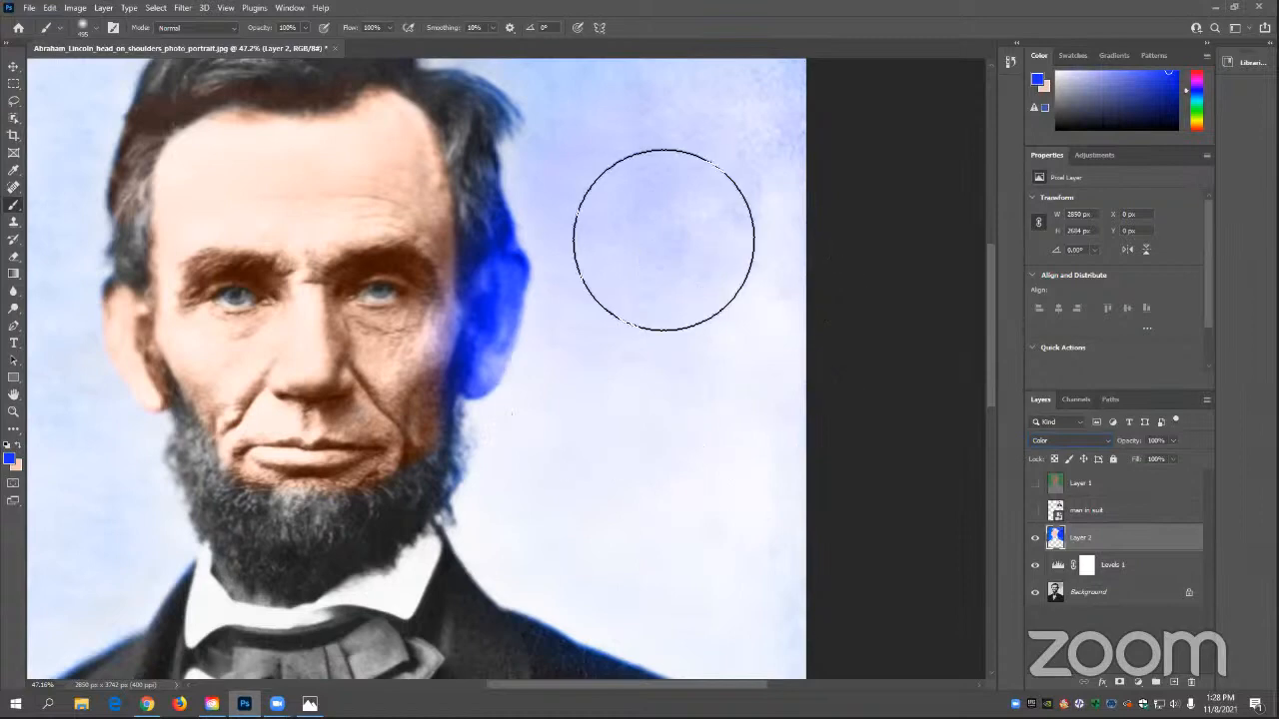
click(1065, 444)
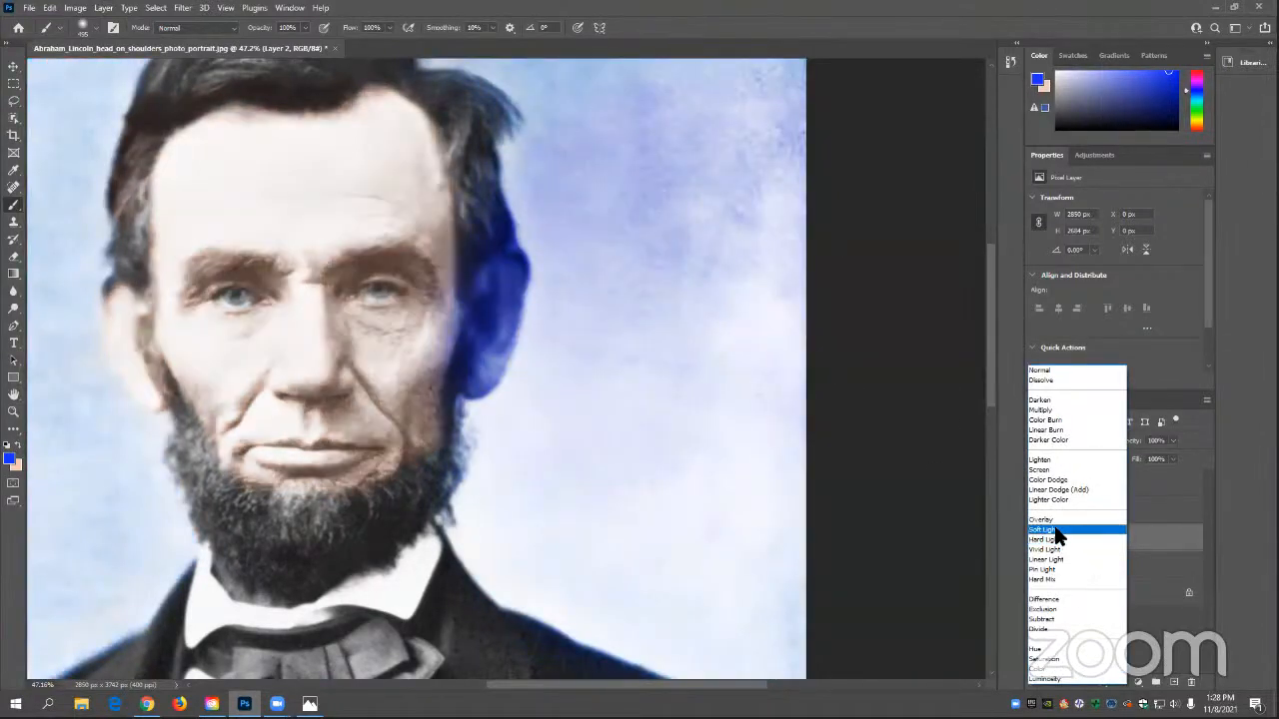
click(1057, 530)
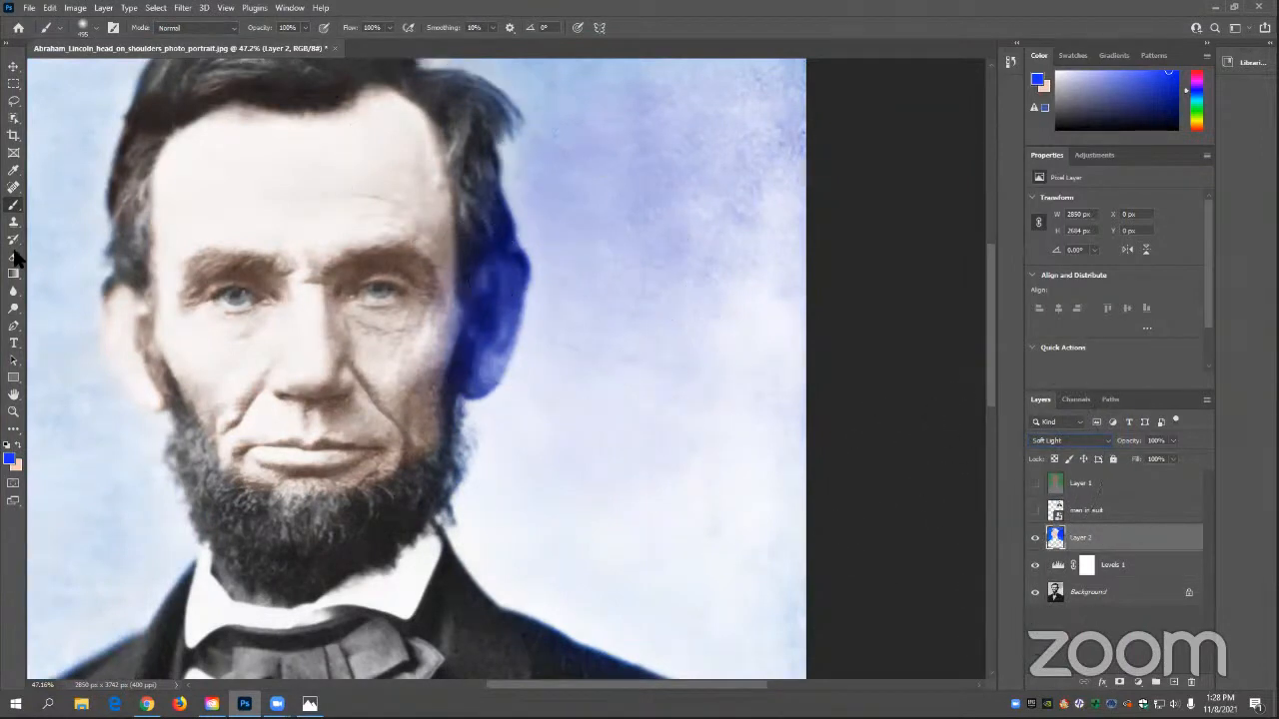
- Try painting dark navy (000d54) over the face, beard and nearby backdrop on Layer 2, and undo the stroke
click(11, 459)
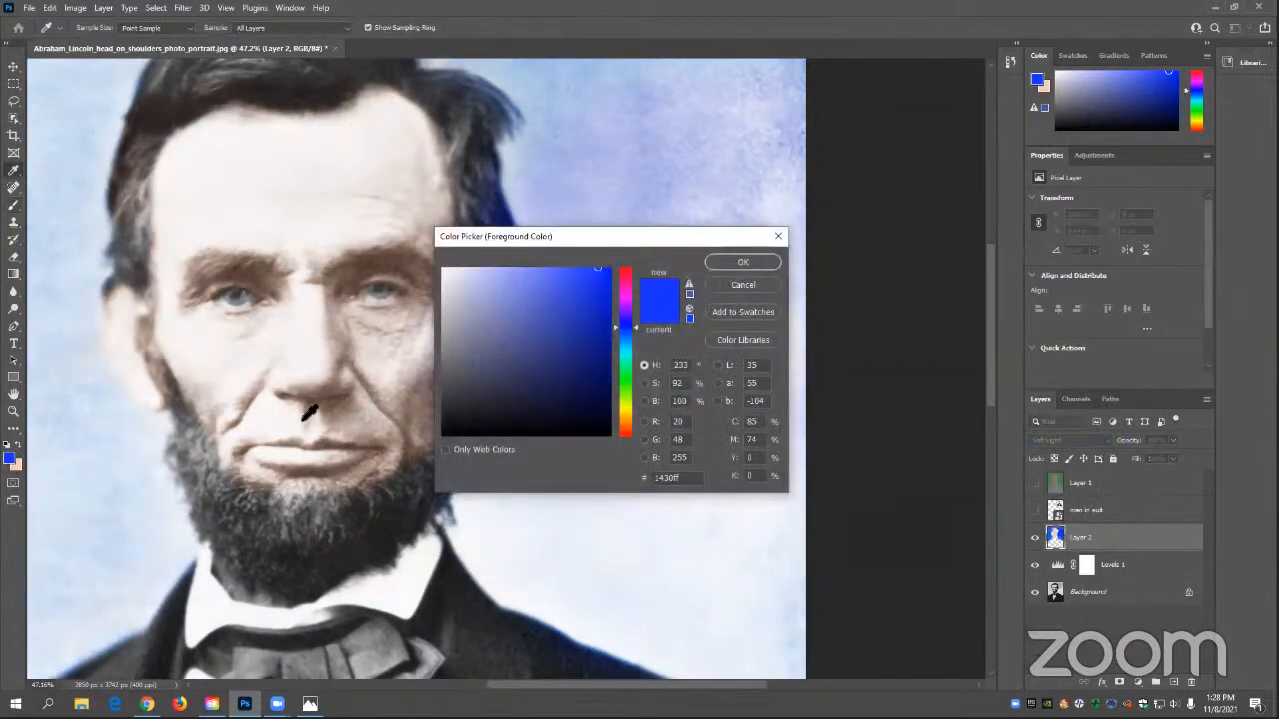
click(607, 340)
drag(606, 340, 621, 384)
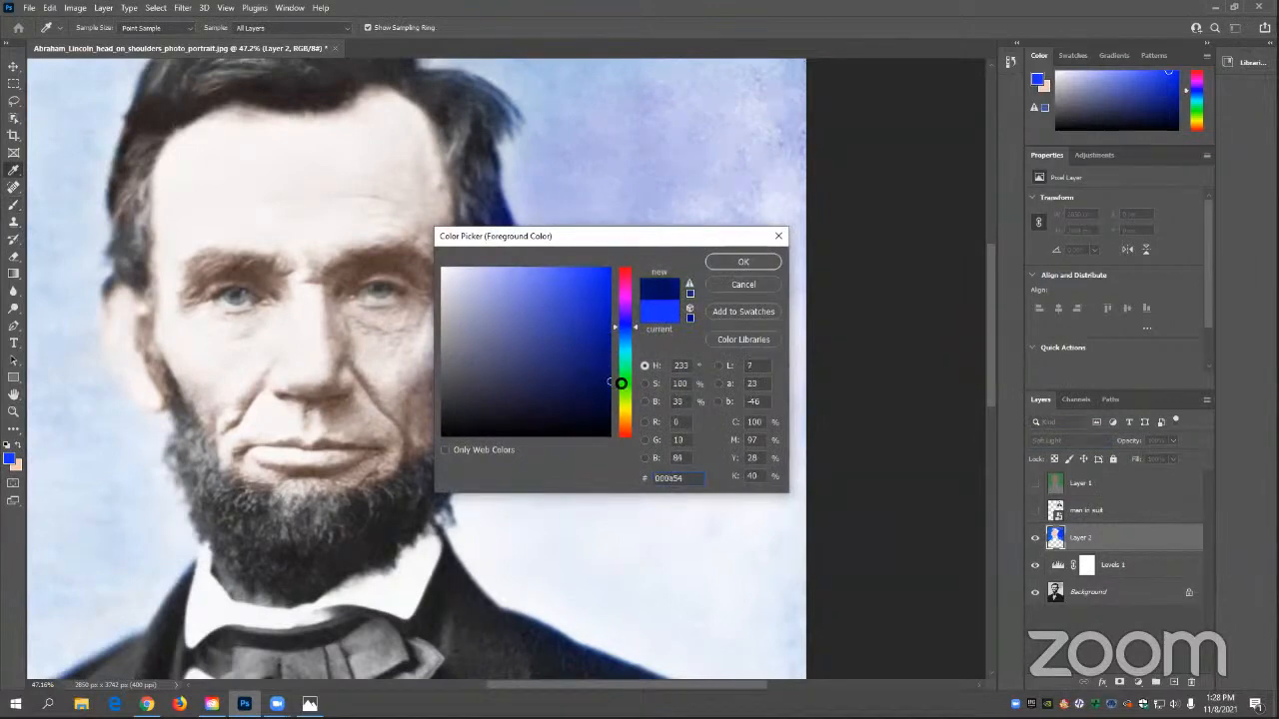
click(763, 263)
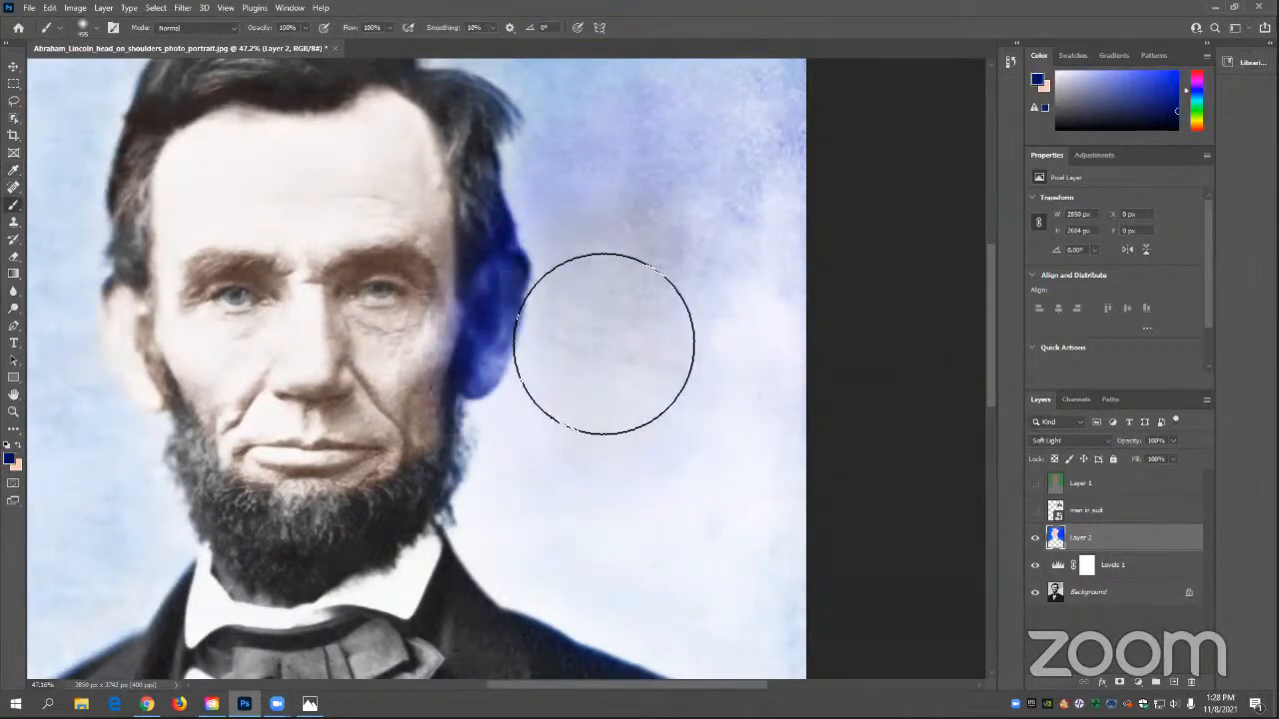
mouse_move(593, 293)
mouse_down()
mouse_move(571, 349)
mouse_move(545, 291)
mouse_move(517, 308)
mouse_move(528, 345)
mouse_move(498, 304)
mouse_move(454, 306)
mouse_move(474, 354)
mouse_move(455, 420)
mouse_move(412, 320)
mouse_move(374, 308)
mouse_move(372, 432)
mouse_move(353, 469)
mouse_move(338, 307)
mouse_move(289, 333)
mouse_move(311, 457)
mouse_move(290, 487)
mouse_move(264, 331)
mouse_move(231, 301)
mouse_move(204, 369)
mouse_move(274, 542)
mouse_move(371, 525)
mouse_move(434, 437)
mouse_move(411, 508)
mouse_move(352, 531)
mouse_move(340, 521)
mouse_move(371, 416)
mouse_move(336, 261)
mouse_up()
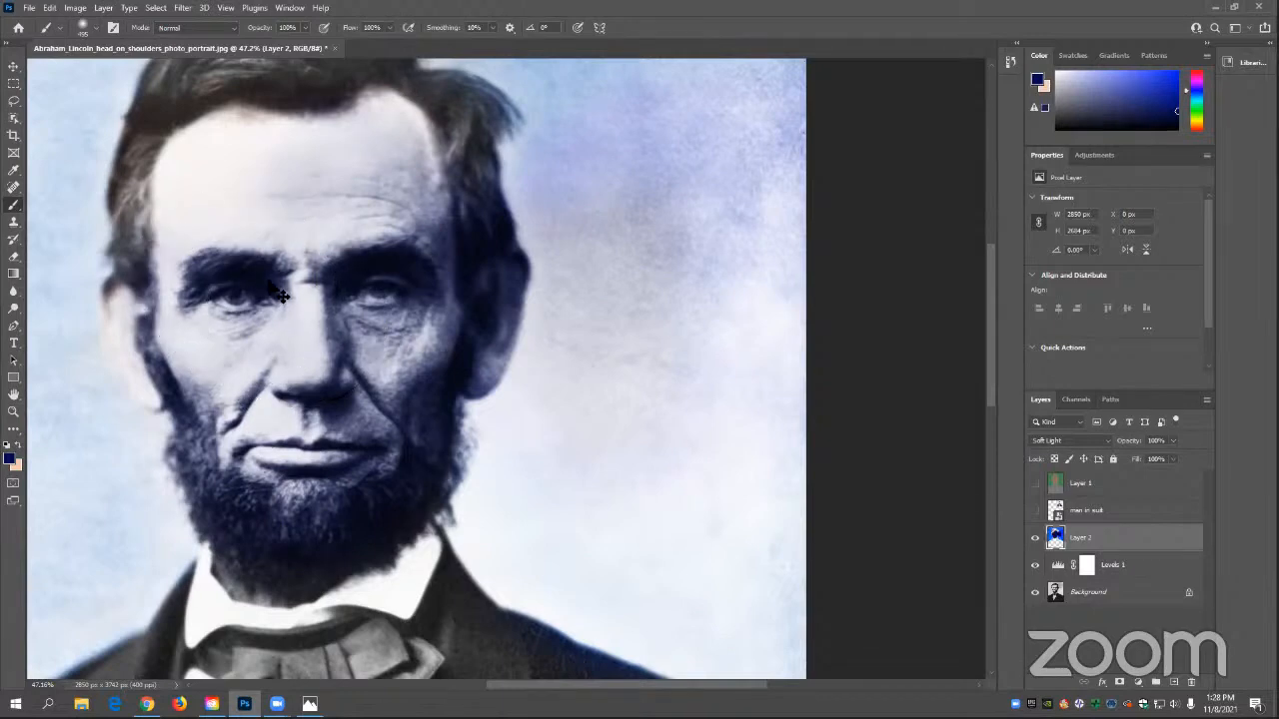
key(ctrl+z)
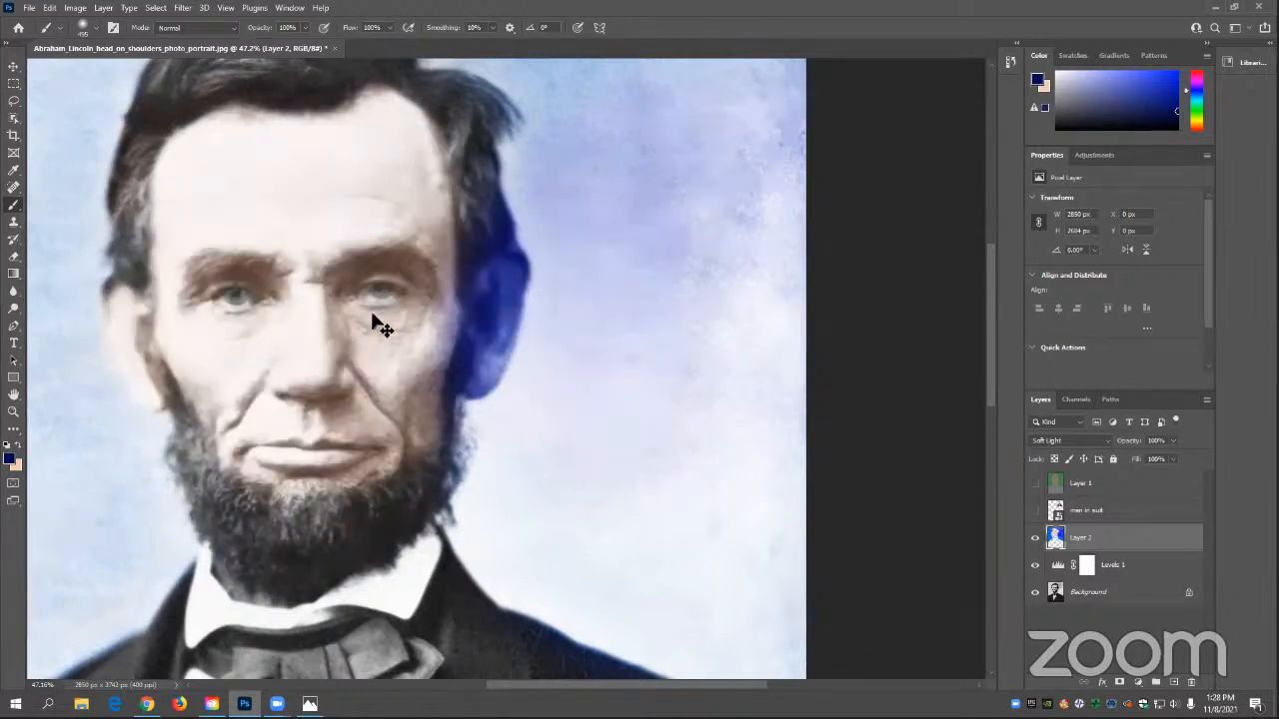
- Set the foreground color to light periwinkle blue (8c9aff) and paint it over Lincoln's face and beard
click(9, 460)
mouse_move(589, 311)
mouse_down()
mouse_move(517, 270)
mouse_move(520, 250)
mouse_up()
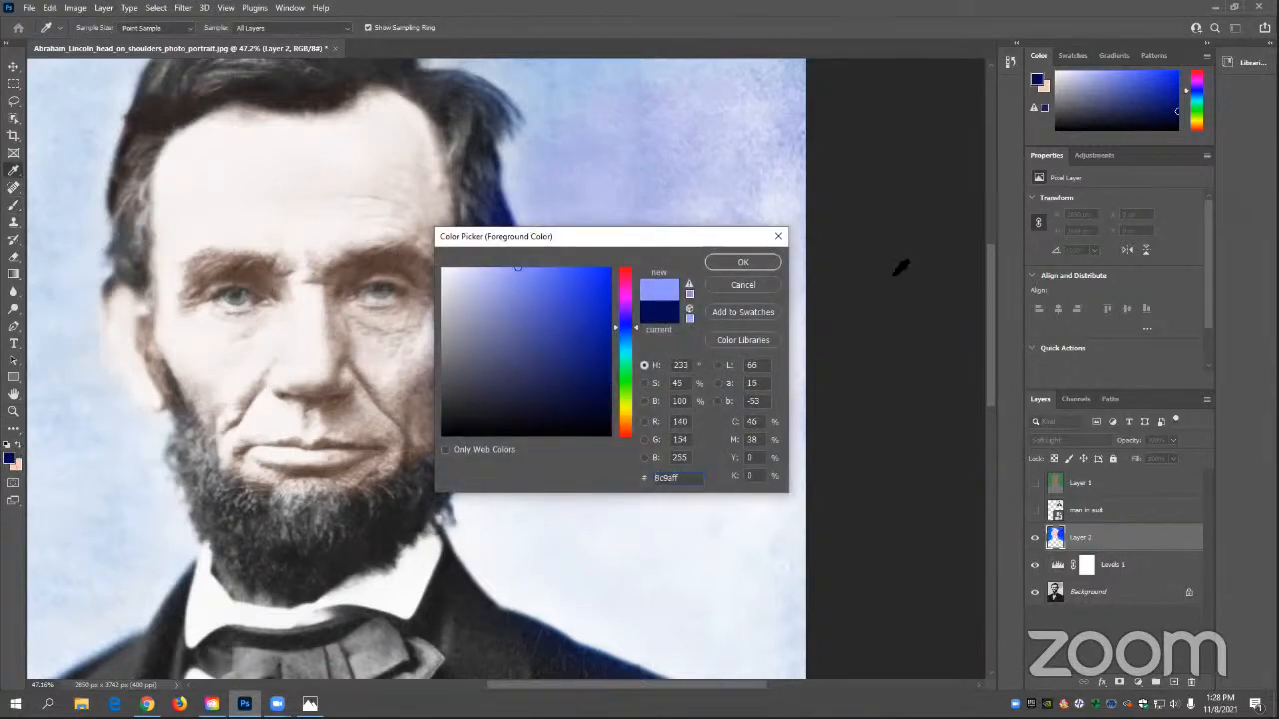
click(743, 262)
mouse_move(406, 390)
mouse_down()
mouse_move(388, 278)
mouse_move(382, 405)
mouse_move(298, 267)
mouse_move(289, 394)
mouse_move(242, 268)
mouse_move(234, 407)
mouse_move(210, 300)
mouse_move(314, 566)
mouse_move(383, 469)
mouse_move(290, 497)
mouse_move(419, 428)
mouse_move(355, 506)
mouse_move(361, 422)
mouse_move(271, 503)
mouse_move(284, 378)
mouse_move(324, 313)
mouse_move(262, 353)
mouse_move(232, 248)
mouse_move(350, 266)
mouse_move(270, 286)
mouse_move(370, 318)
mouse_move(360, 283)
mouse_move(418, 258)
mouse_up()
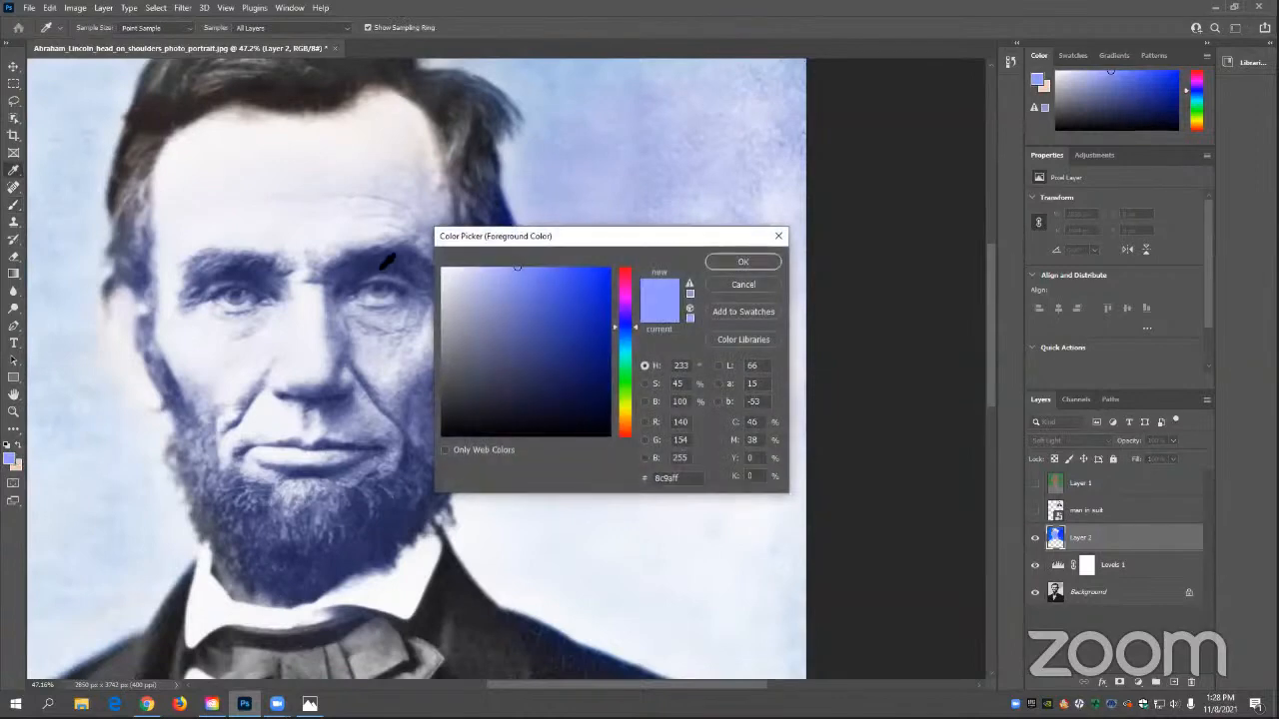
- Set the foreground color to white and paint it over the face, beard and the hair on the image's right side
drag(485, 282, 434, 244)
click(747, 260)
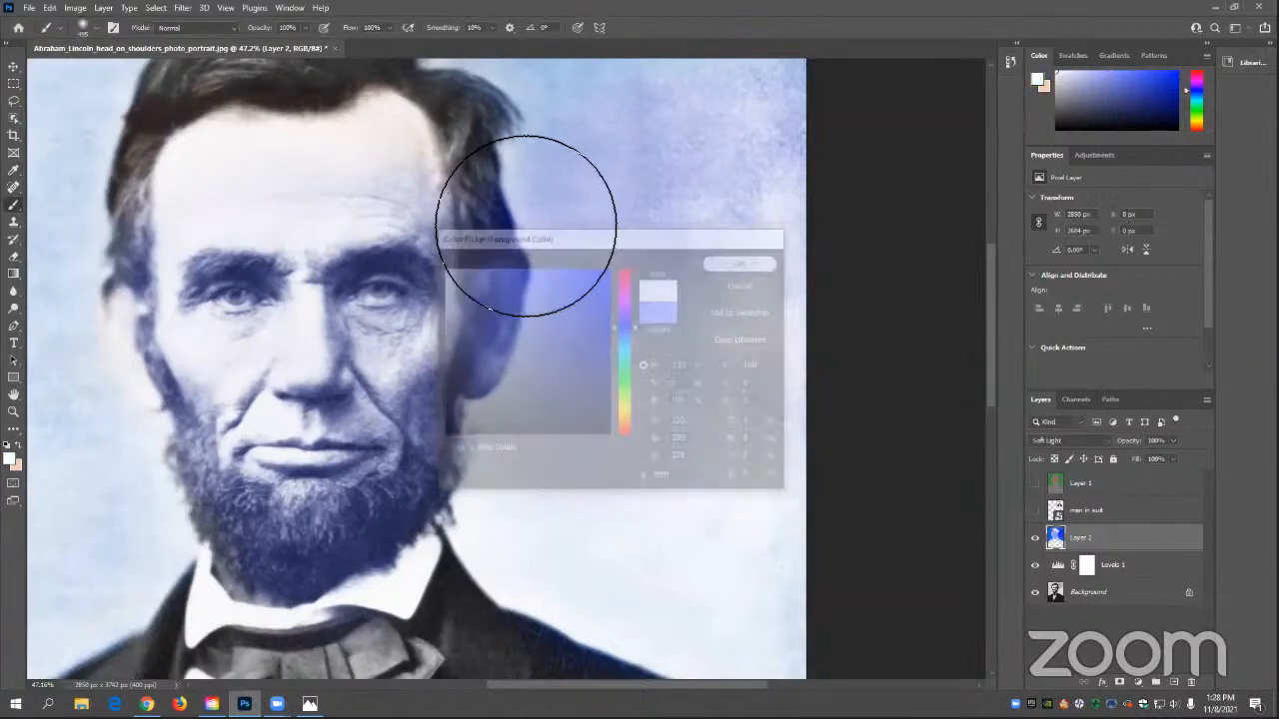
mouse_move(526, 226)
mouse_down()
mouse_move(436, 343)
mouse_move(456, 230)
mouse_move(438, 350)
mouse_move(387, 249)
mouse_move(360, 347)
mouse_move(301, 258)
mouse_move(281, 330)
mouse_move(252, 338)
mouse_move(223, 427)
mouse_move(290, 445)
mouse_up()
mouse_move(268, 533)
mouse_down()
mouse_move(300, 510)
mouse_move(302, 571)
mouse_move(353, 500)
mouse_move(406, 500)
mouse_move(450, 404)
mouse_move(433, 497)
mouse_move(454, 370)
mouse_move(490, 306)
mouse_move(460, 355)
mouse_move(467, 254)
mouse_move(463, 306)
mouse_move(402, 310)
mouse_move(346, 345)
mouse_move(245, 306)
mouse_move(313, 279)
mouse_move(308, 320)
mouse_up()
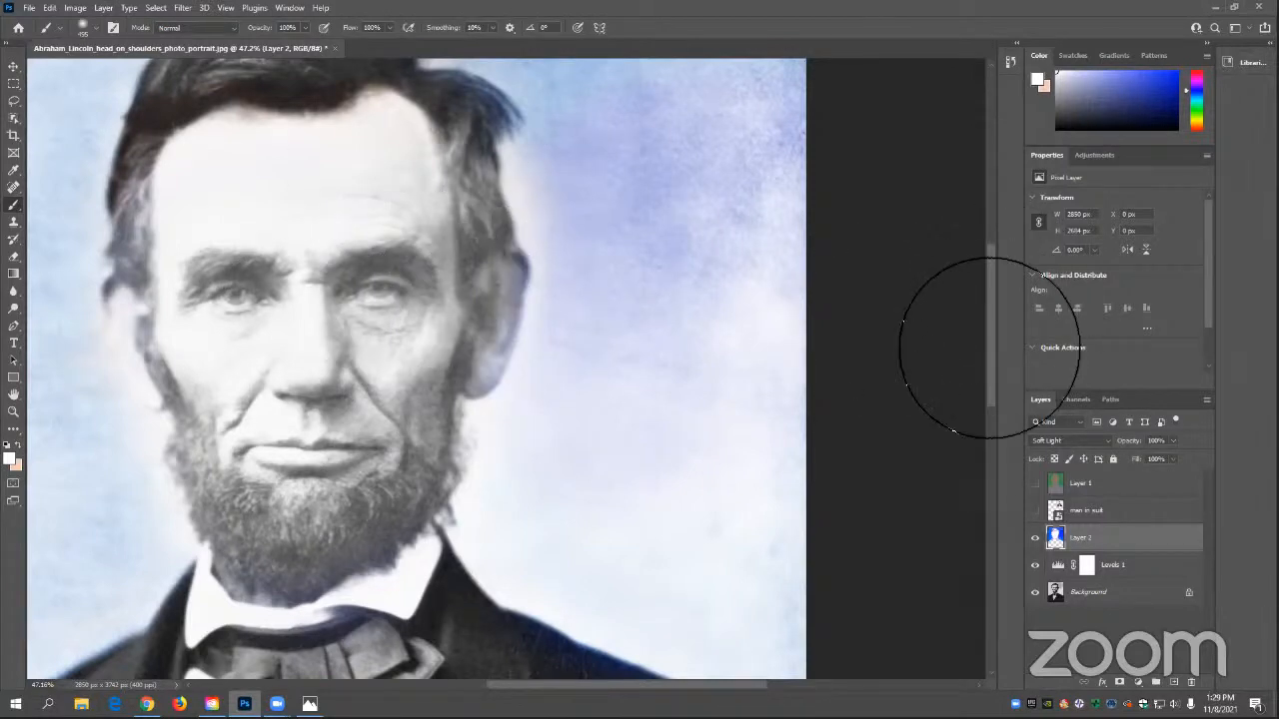
- Hide Layer 2 and rename it background
click(1035, 537)
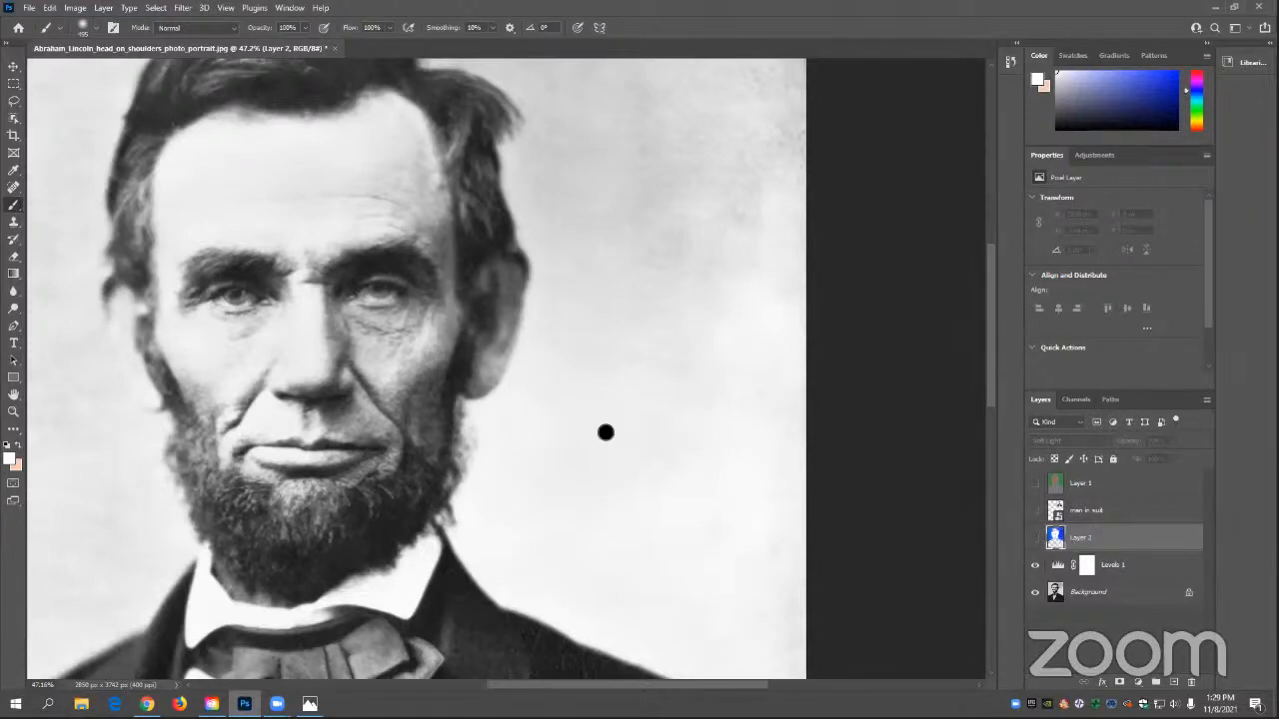
double_click(1079, 538)
text(bockgr)
text(ound)
key(Return)
- Add a new empty layer above the background paint layer and name it skin
click(1173, 682)
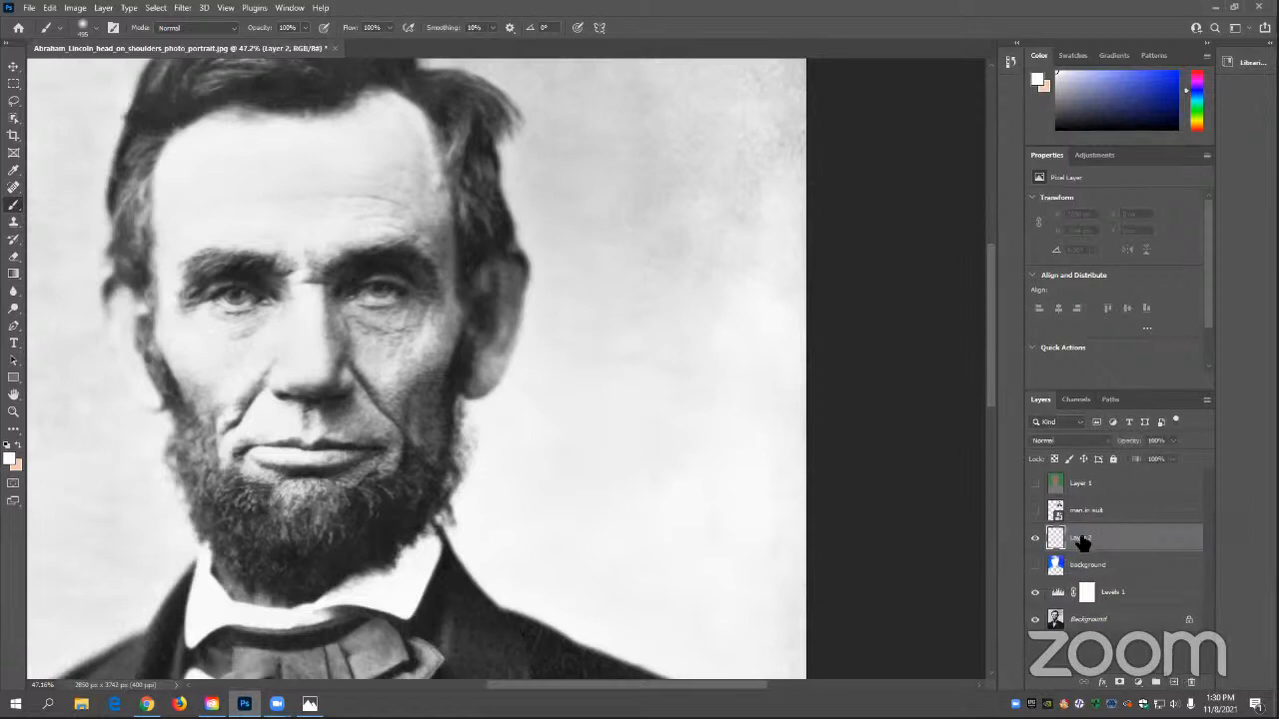
double_click(1080, 539)
text(skin)
key(Return)
- Add a new empty layer above the skin layer and name it hair
click(1173, 683)
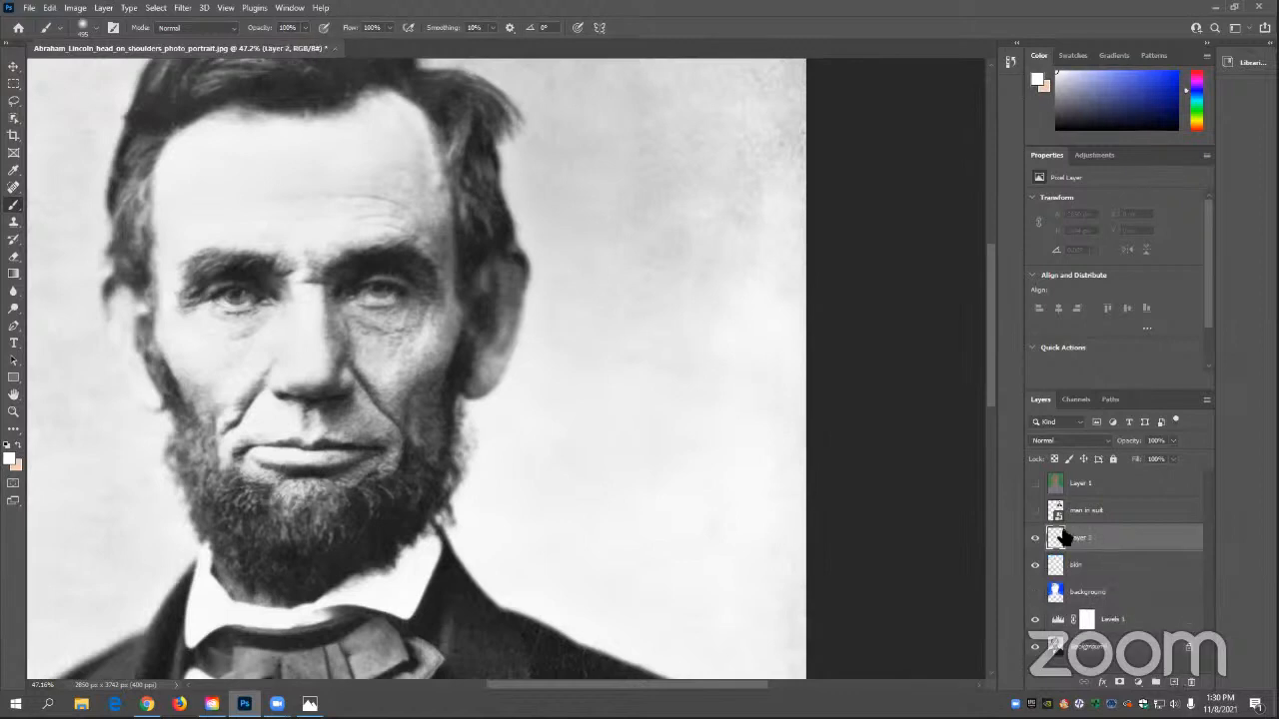
double_click(1079, 539)
text(hair)
key(Return)
- Add a new empty layer above the hair layer and name it eyes
click(1173, 682)
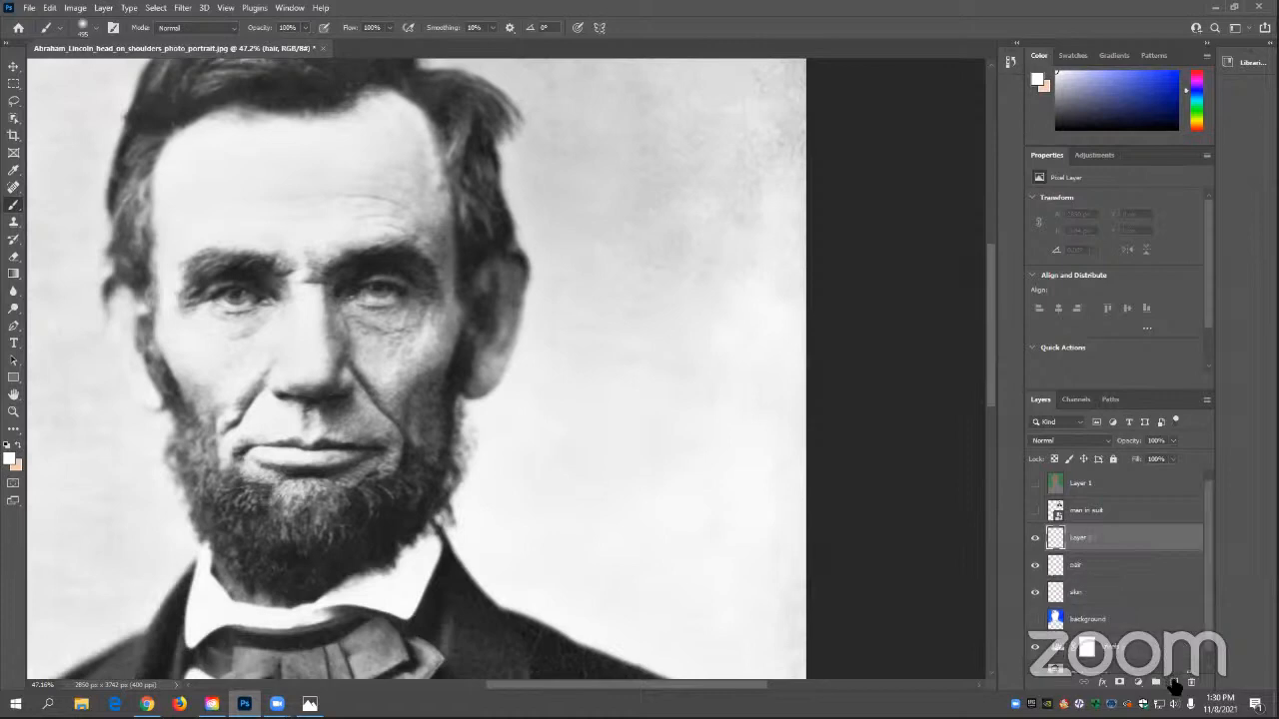
double_click(1079, 538)
text(eyes)
key(Return)
- Group the eyes, hair, skin and background layers together
scroll(1082, 541, down, 1)
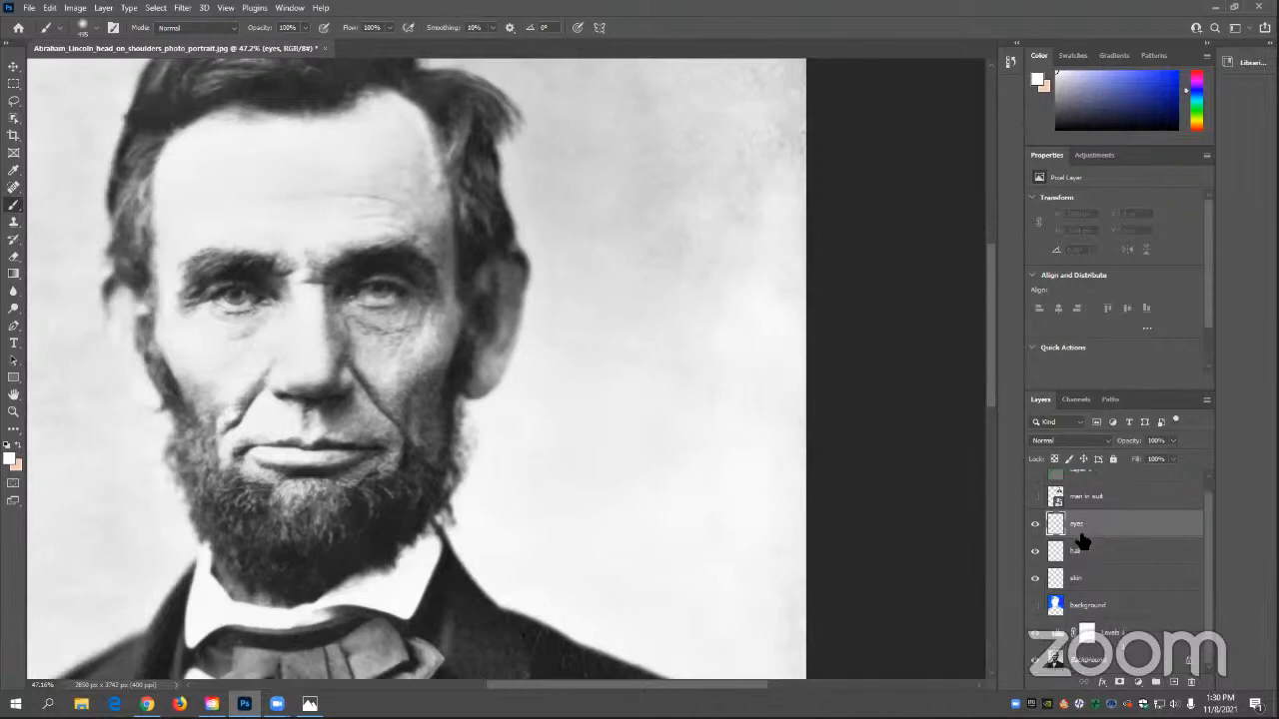
shift+click(1097, 610)
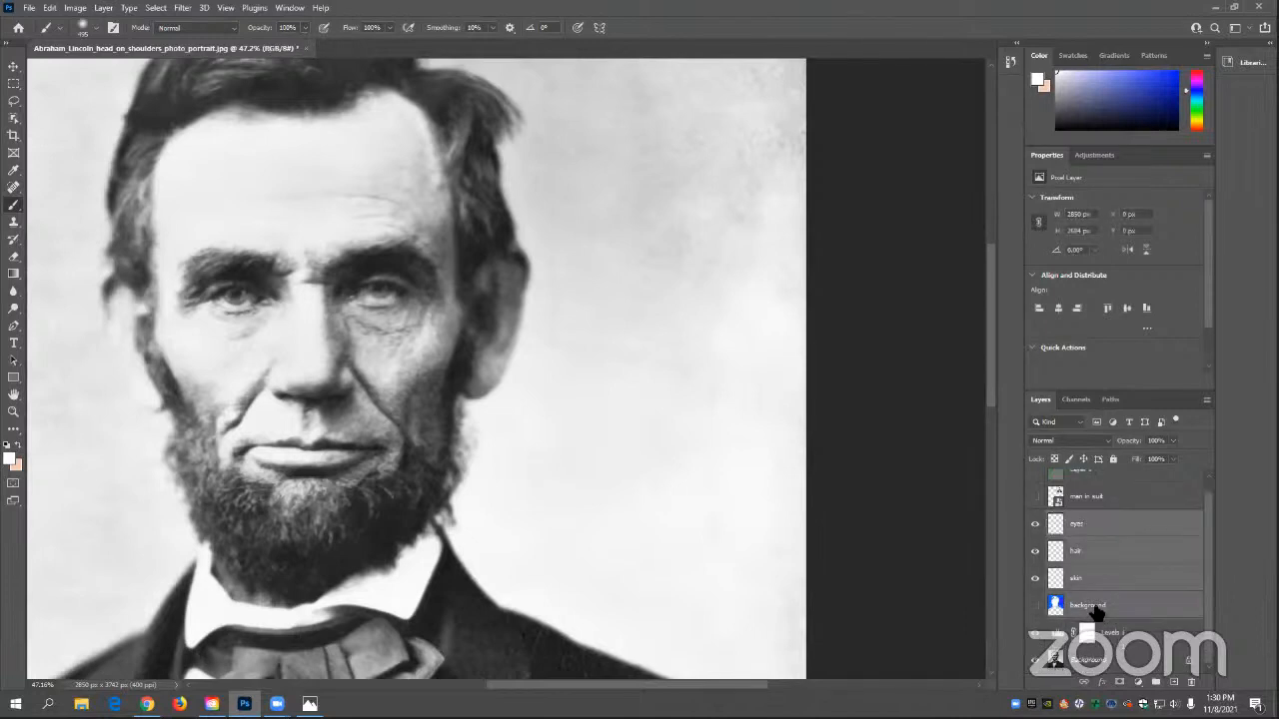
click(1150, 682)
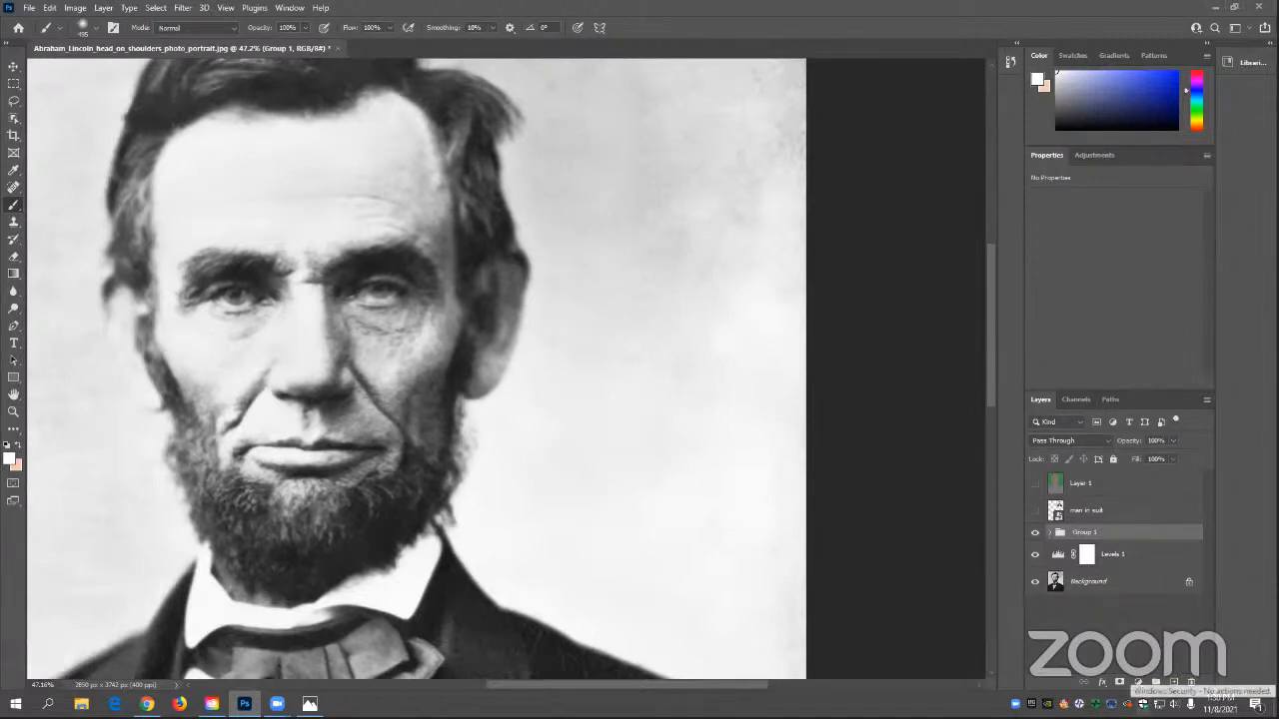
- Add a Solid Color fill layer above the group in a medium blue, #293da7
click(1140, 686)
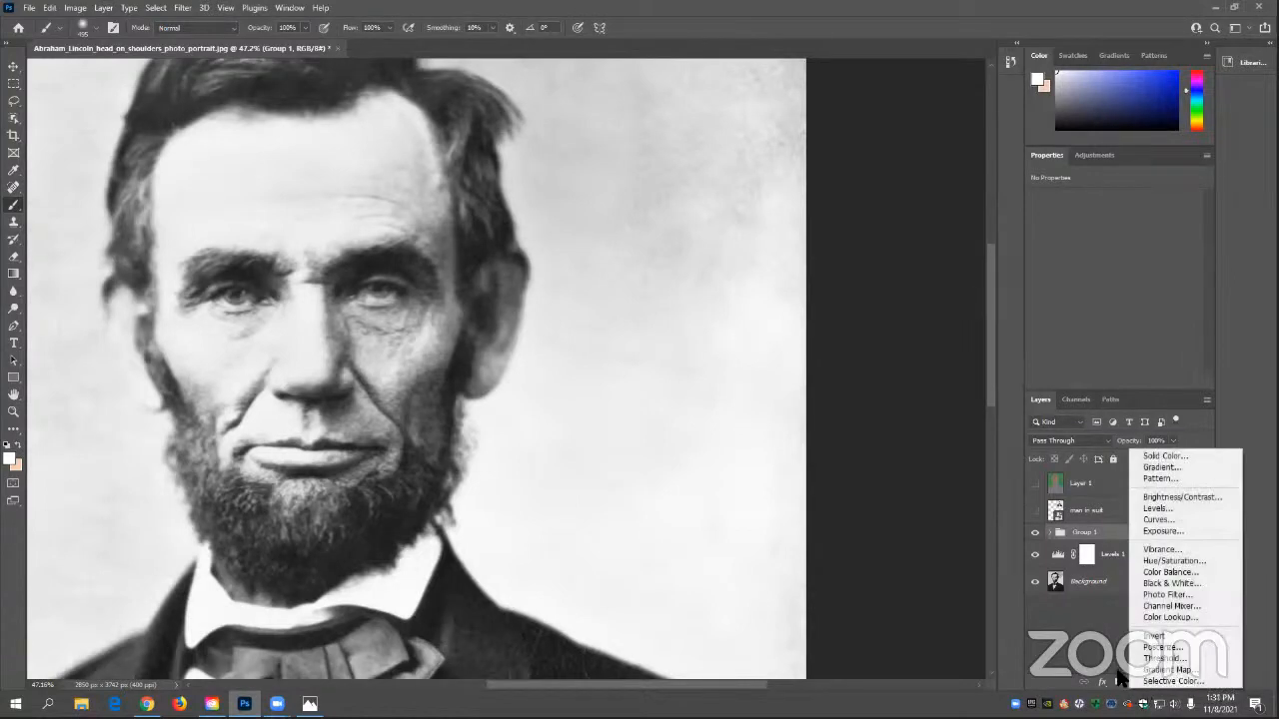
click(1116, 668)
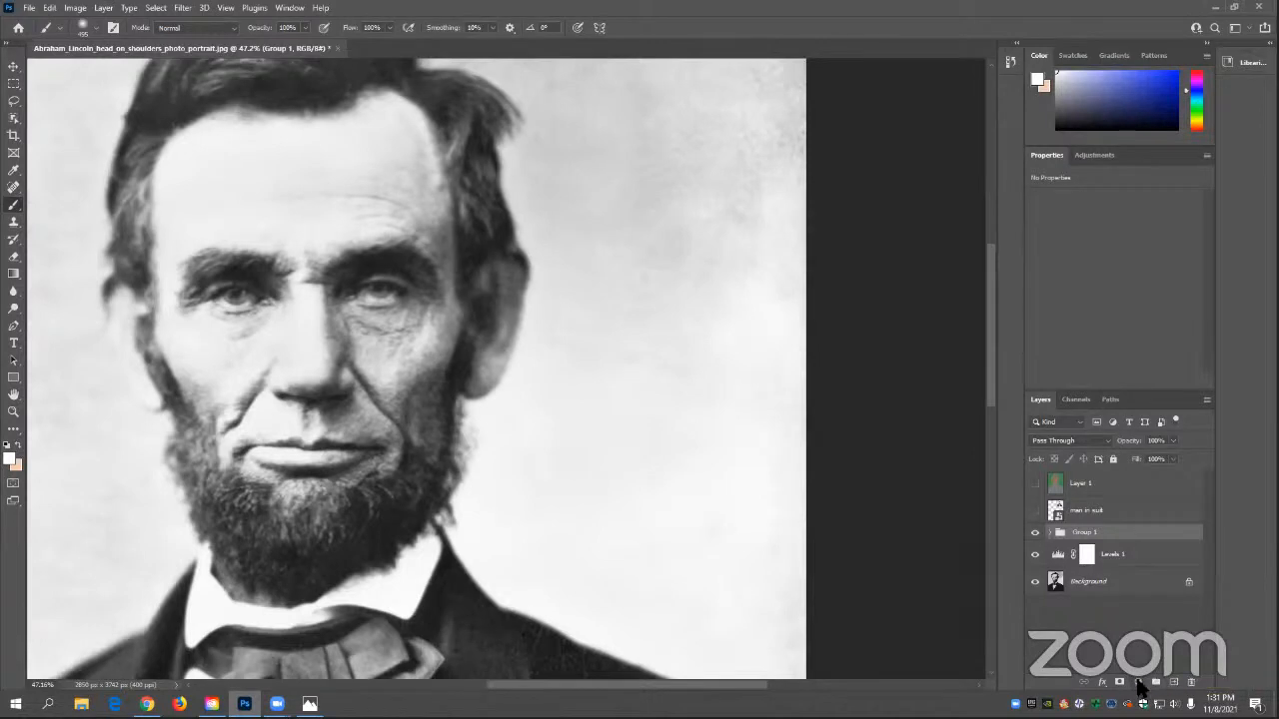
click(1138, 683)
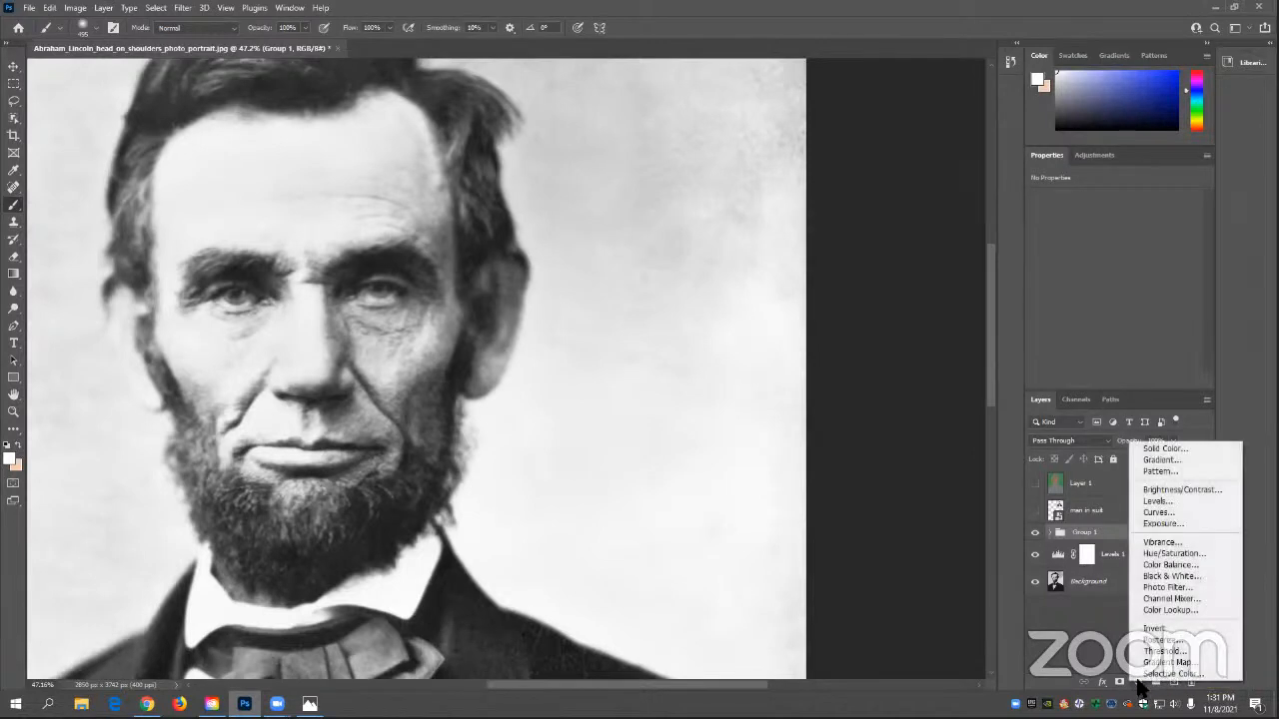
click(1165, 449)
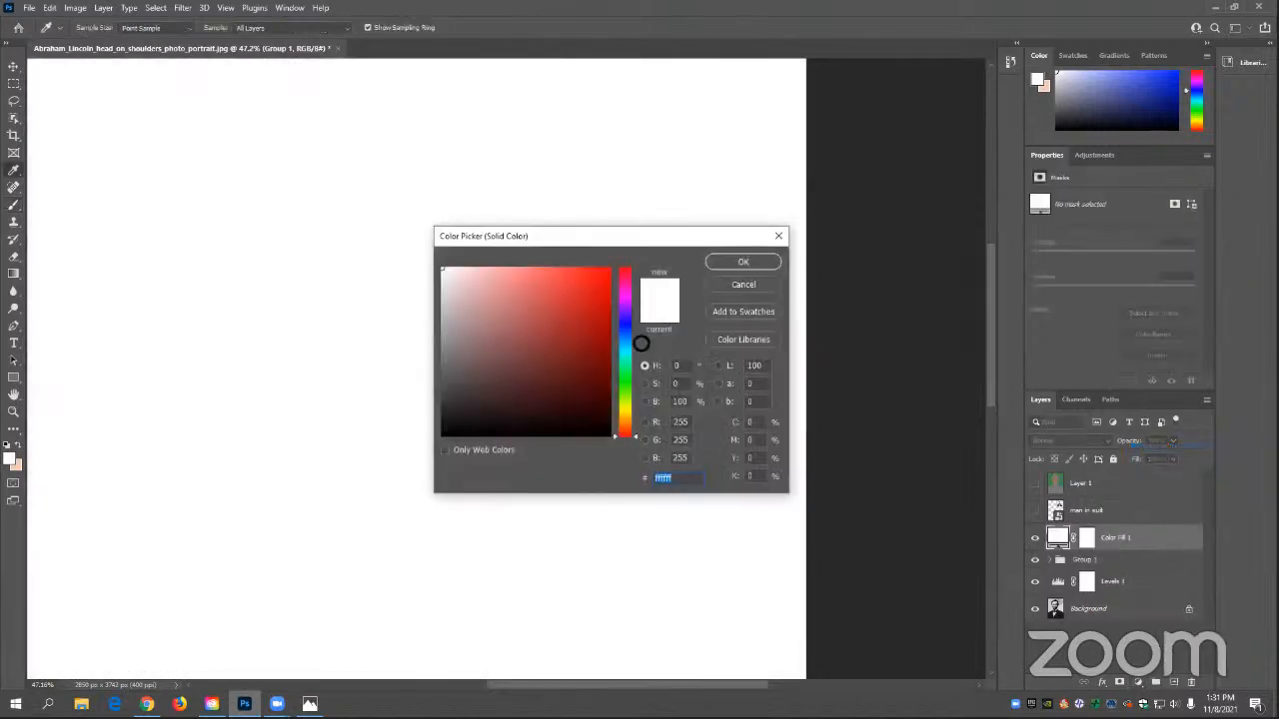
mouse_move(548, 310)
mouse_down()
mouse_move(585, 297)
mouse_move(608, 266)
mouse_move(591, 312)
mouse_move(569, 326)
mouse_up()
click(626, 328)
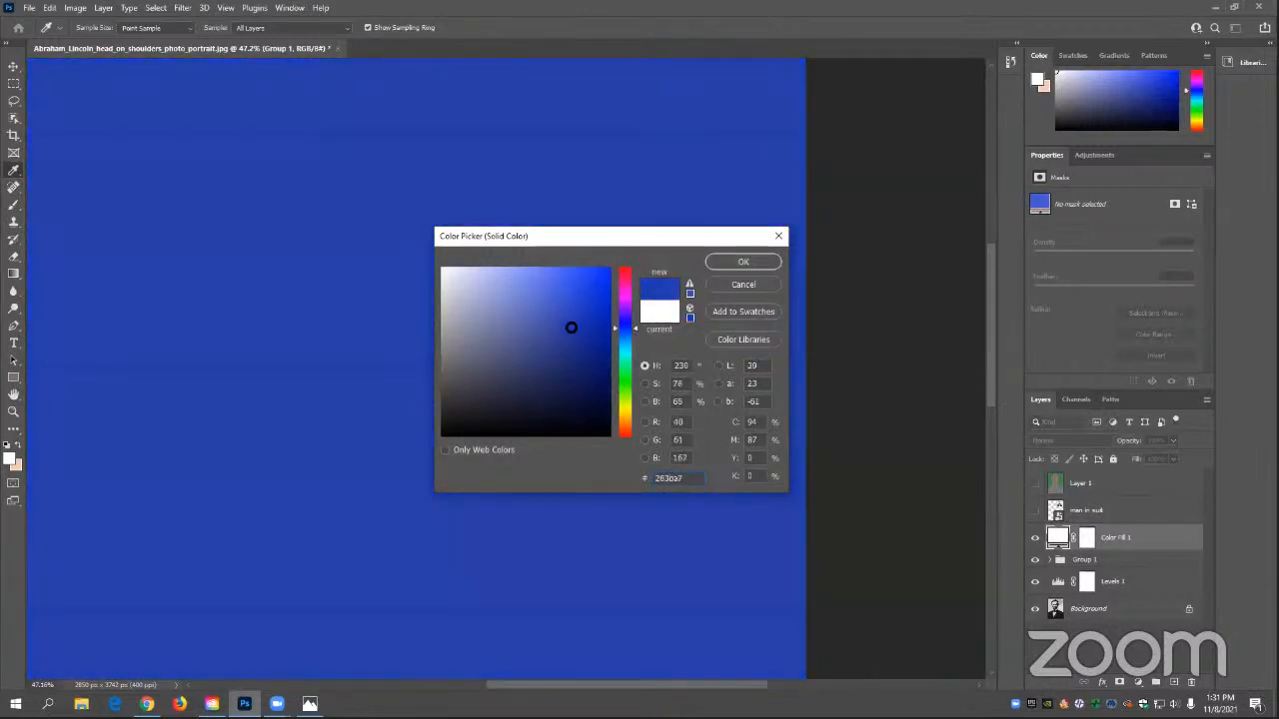
click(719, 262)
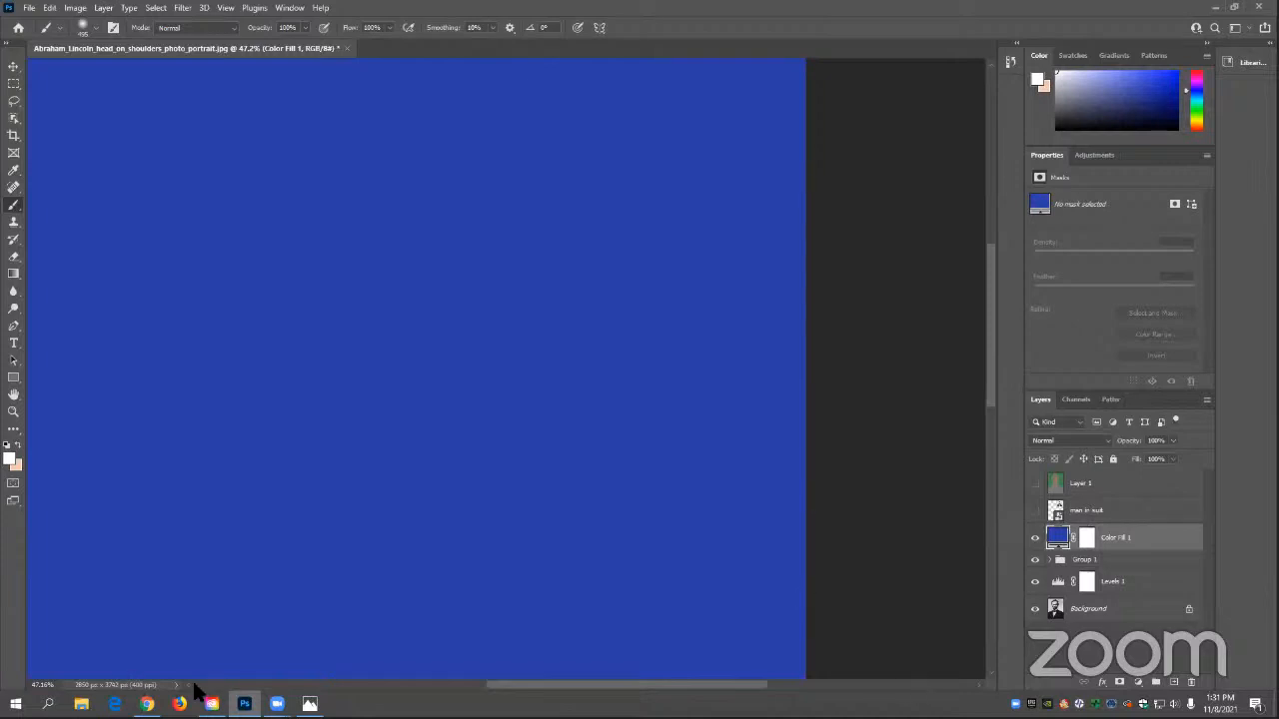
- Select the blue fill layer's mask and invert it to black so the fill is hidden
scroll(187, 685, left, 3)
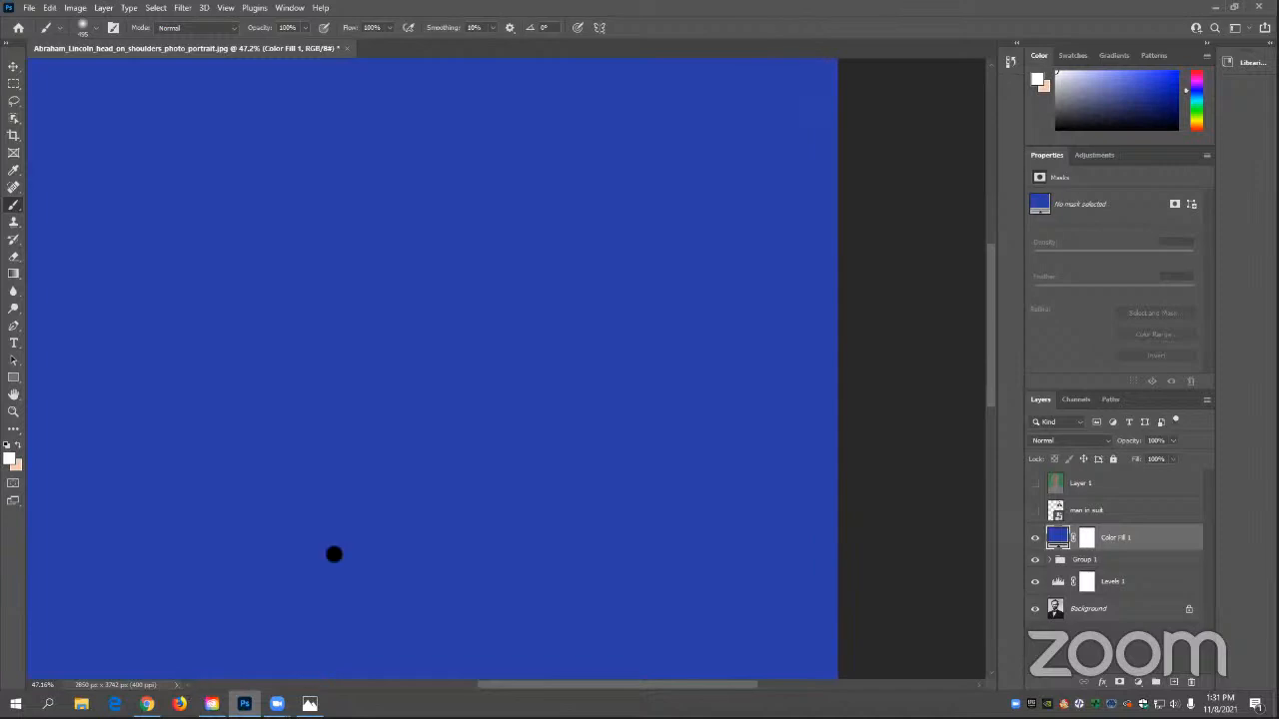
scroll(465, 450, down, 4)
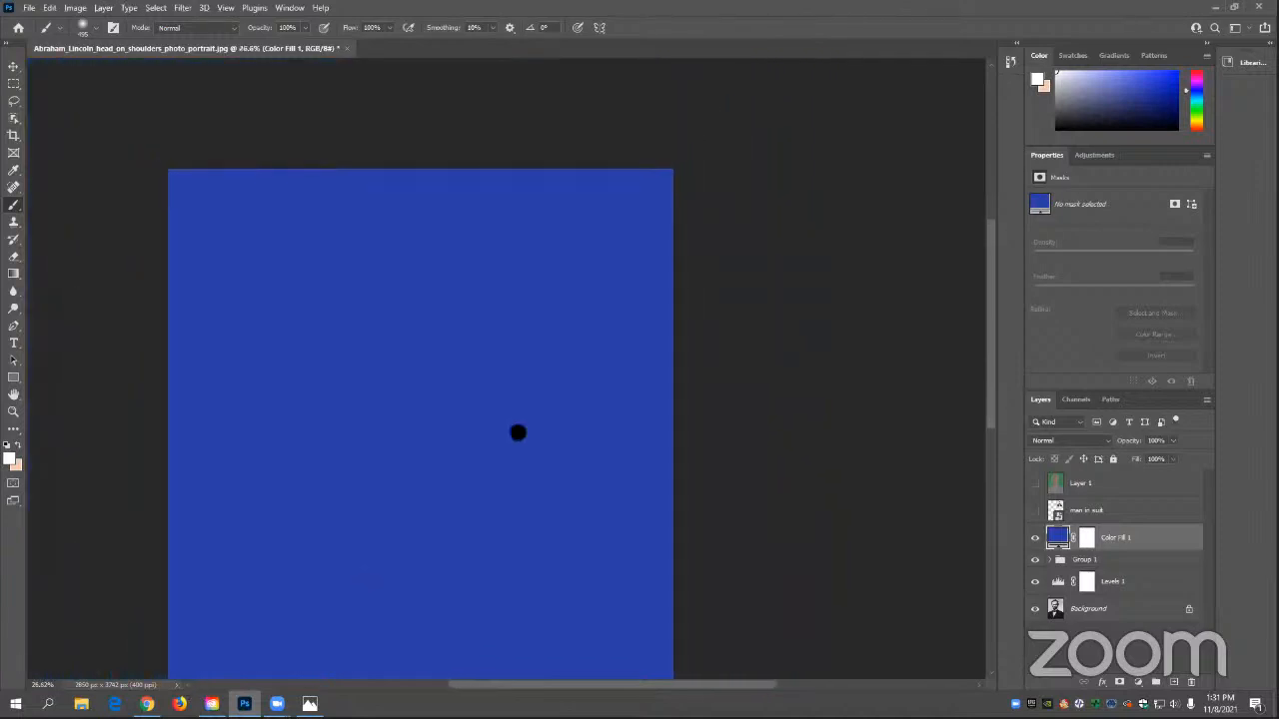
scroll(518, 431, down, 3)
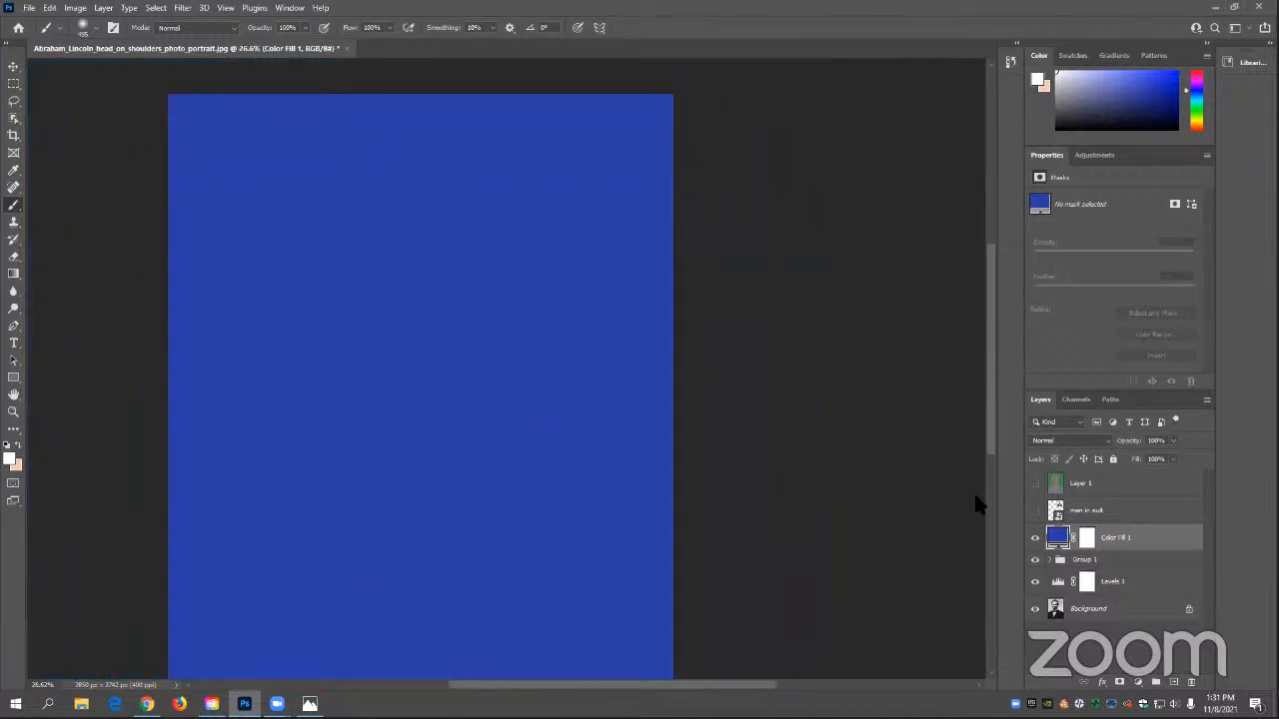
click(1090, 546)
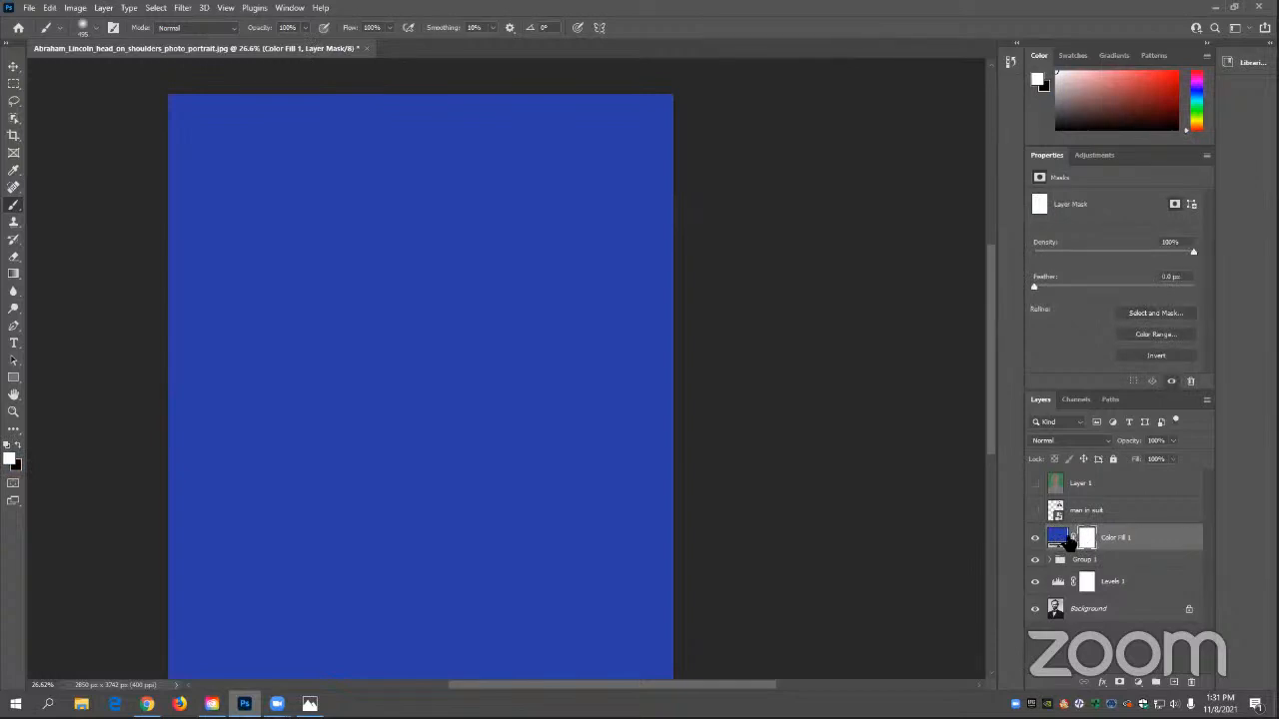
click(1058, 540)
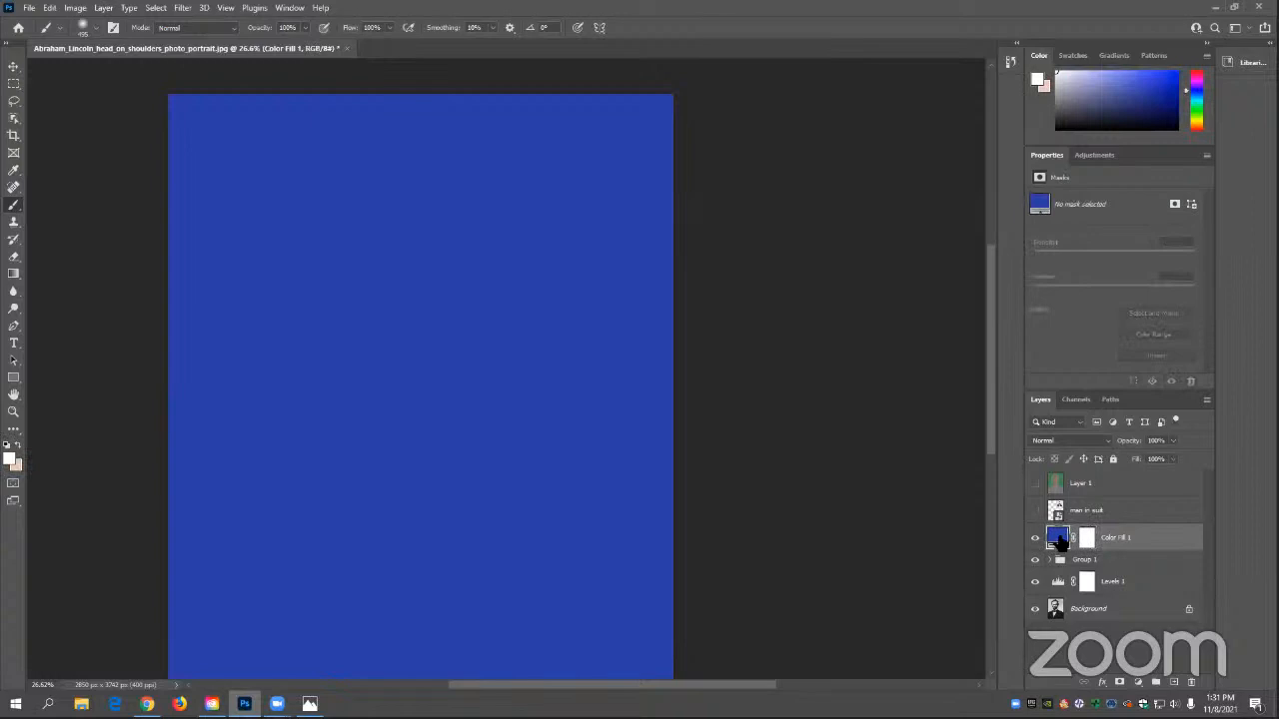
click(1088, 538)
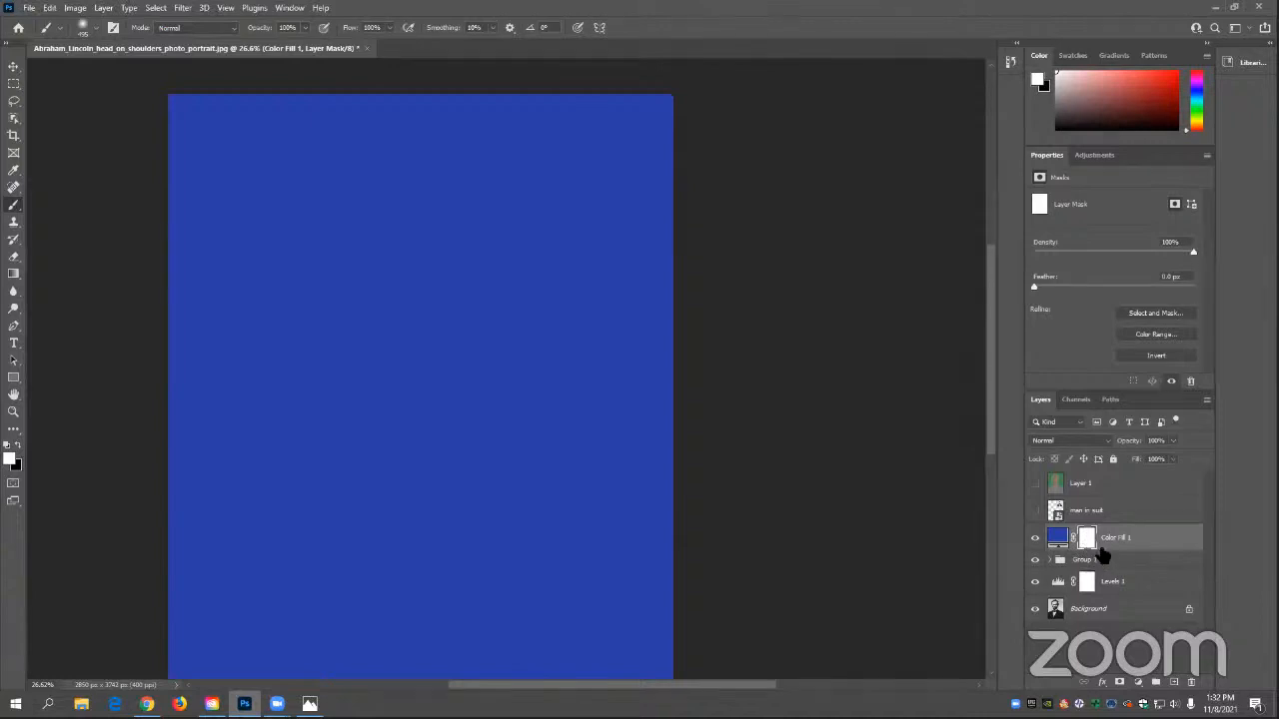
key(ctrl+i)
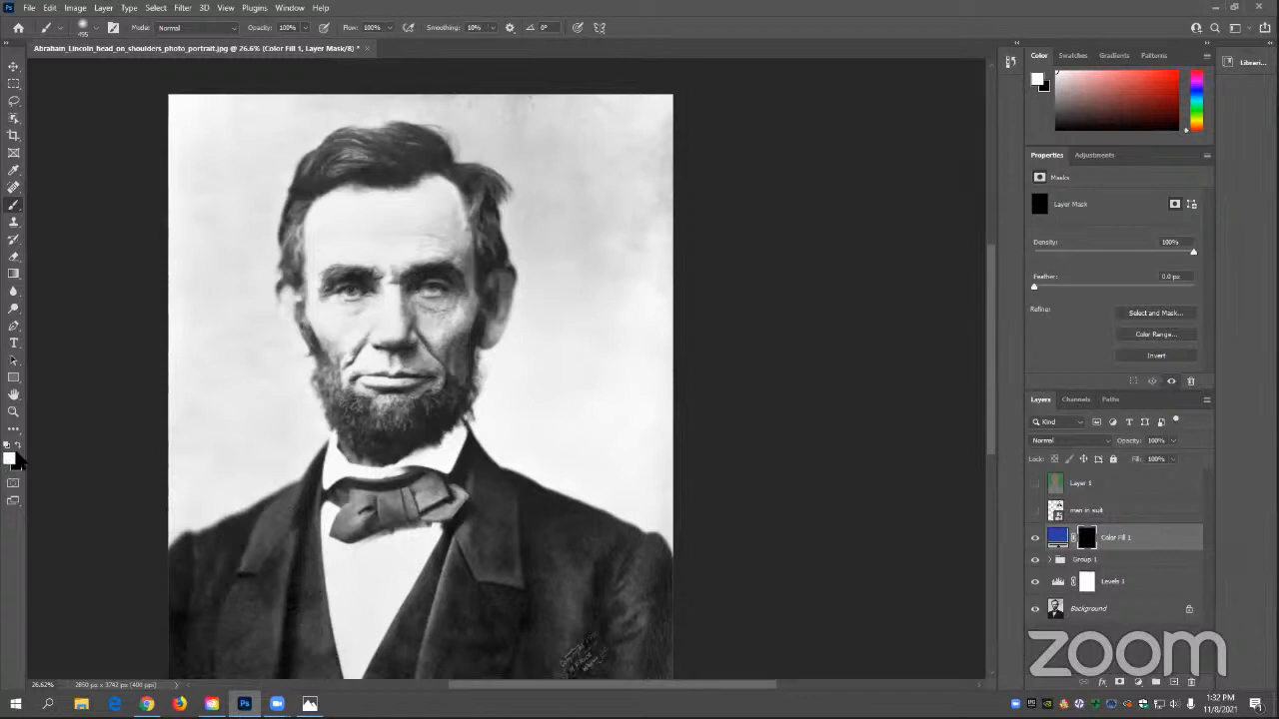
- Paint white on the fill's mask over the left part of the coat and set the layer's blend mode to Color
scroll(288, 542, down, 5)
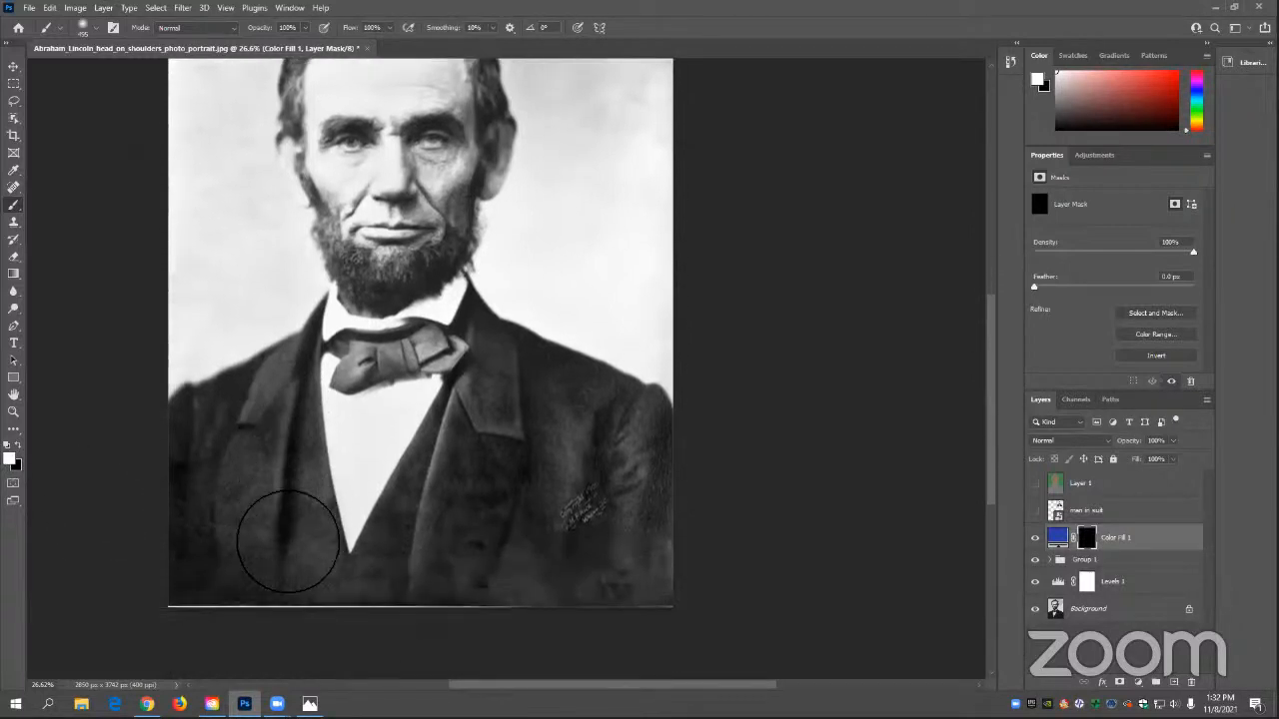
mouse_move(274, 420)
mouse_down()
mouse_move(217, 459)
mouse_move(201, 609)
mouse_move(301, 605)
mouse_move(270, 456)
mouse_move(253, 615)
mouse_move(285, 446)
mouse_up()
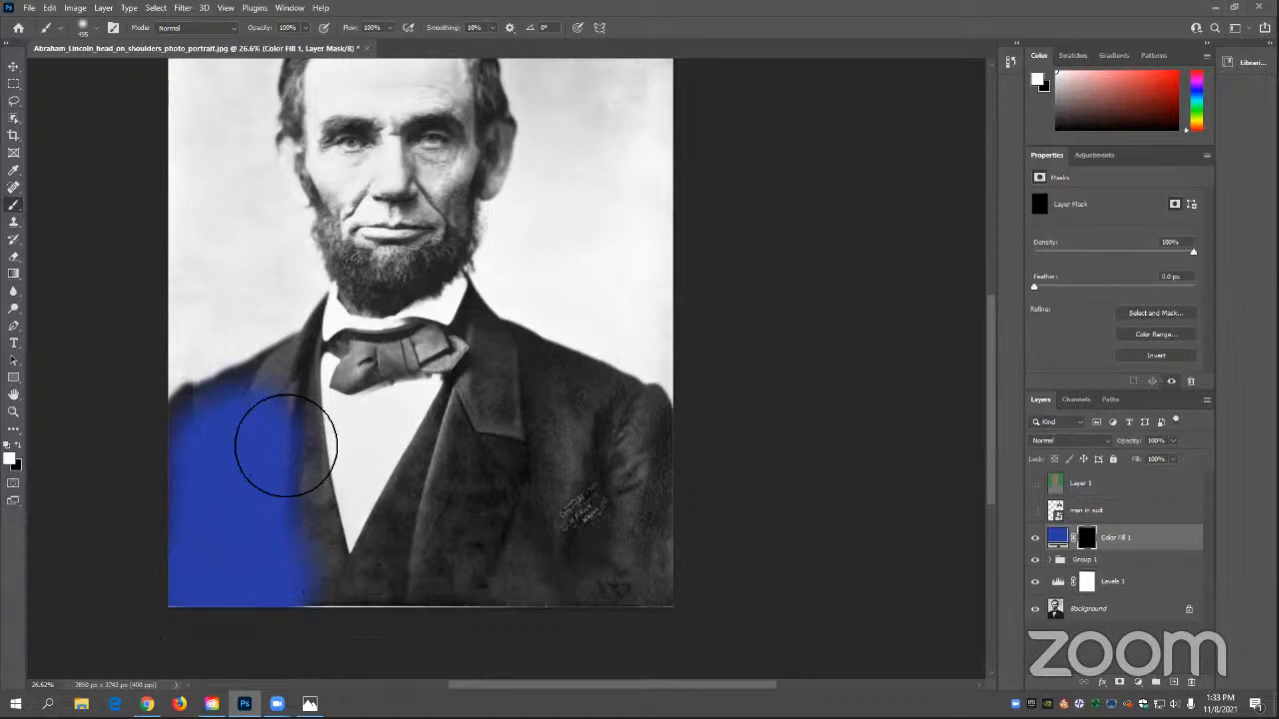
click(1085, 440)
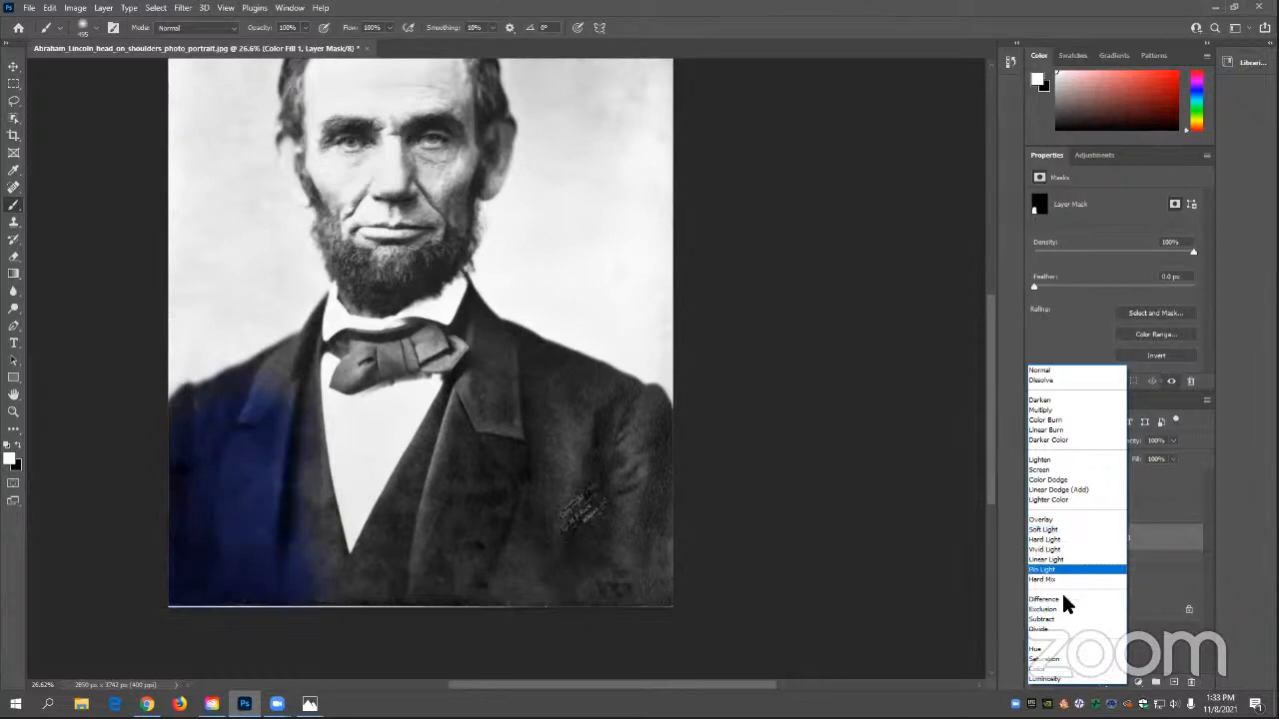
click(1052, 671)
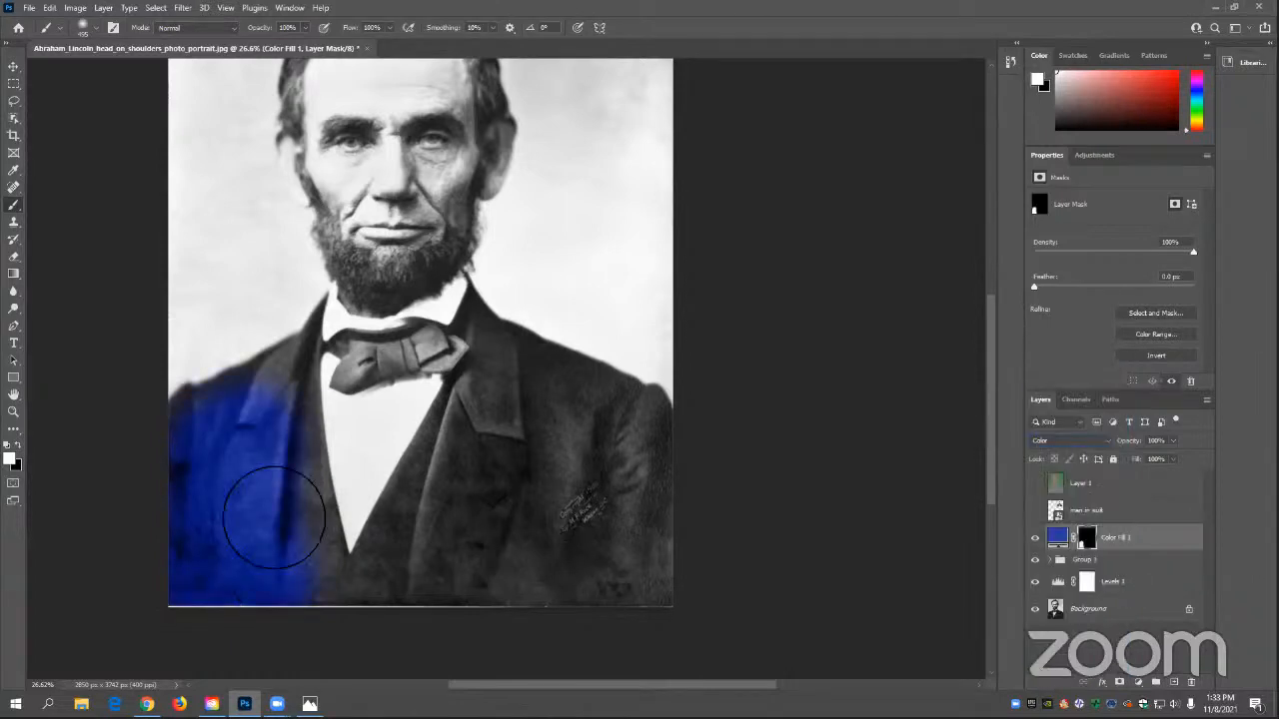
- Change the coat fill layer's color to a darker navy blue
double_click(1057, 537)
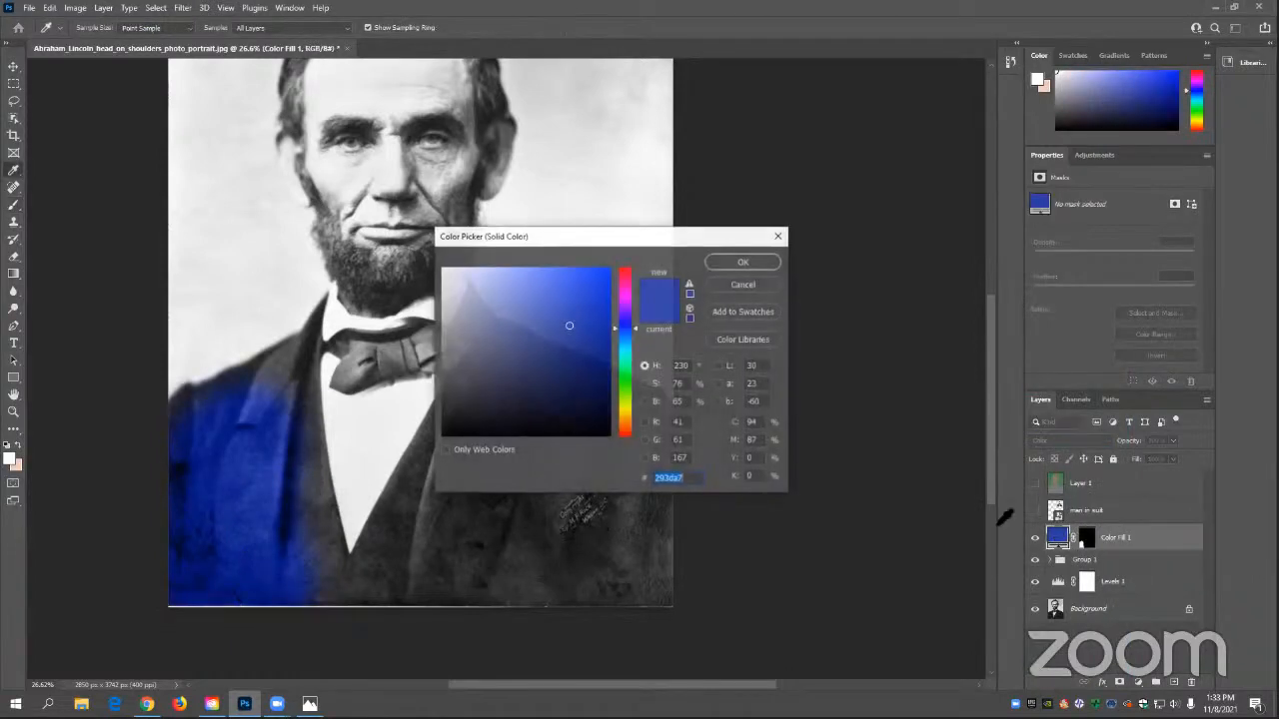
drag(547, 344, 560, 396)
click(755, 263)
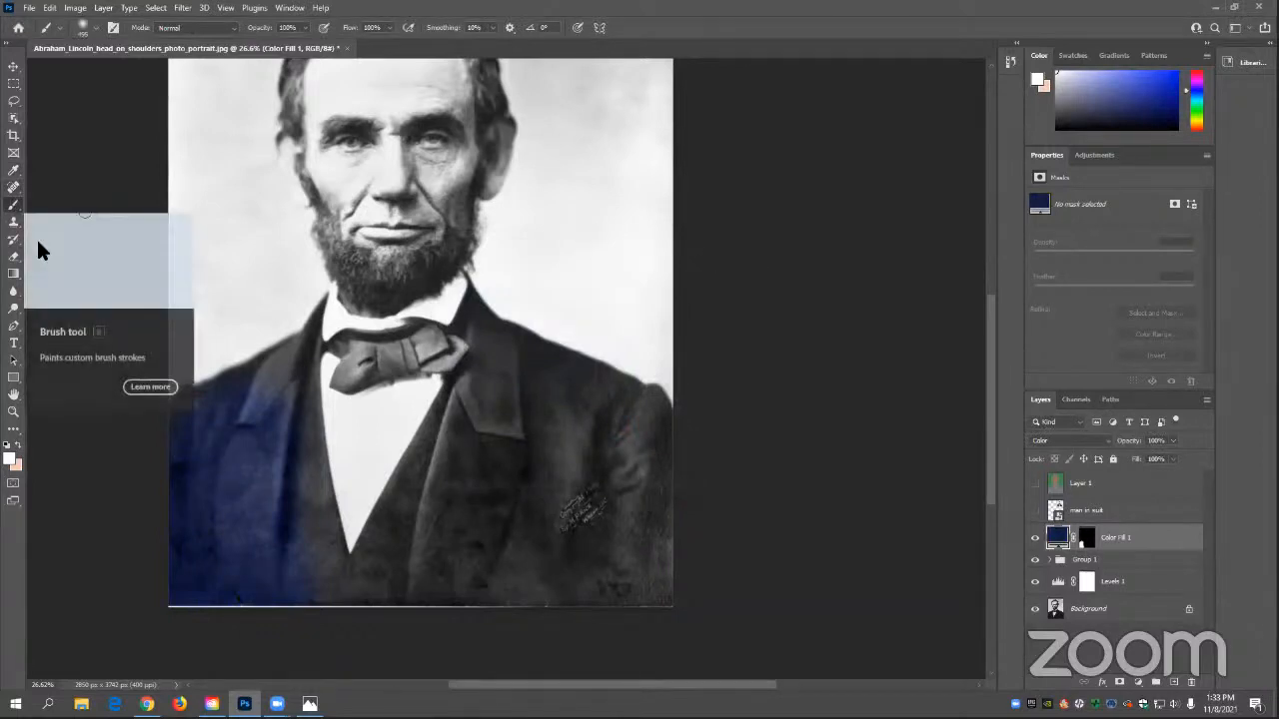
- Paint white on the fill's mask across the rest of the coat, working around the shirt and bow tie
click(1087, 537)
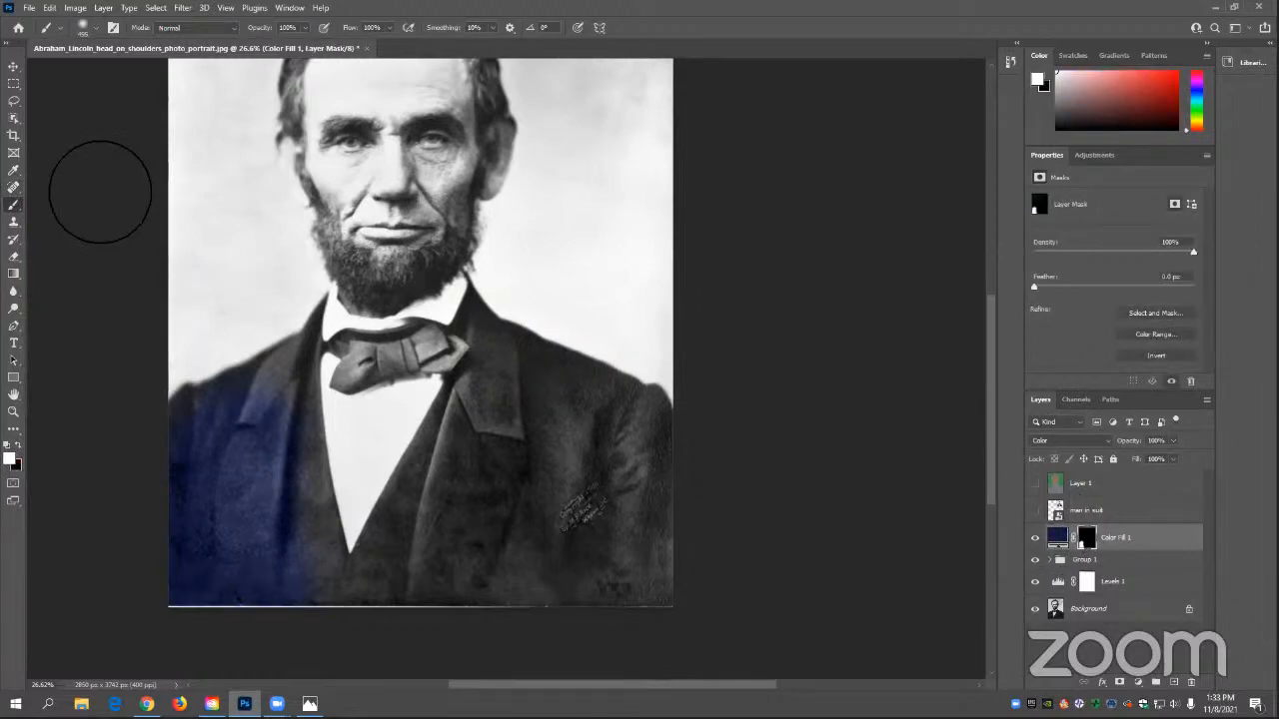
mouse_move(330, 440)
mouse_down()
mouse_move(329, 470)
mouse_move(299, 471)
mouse_move(306, 513)
mouse_move(334, 609)
mouse_move(356, 629)
mouse_move(412, 571)
mouse_move(513, 387)
mouse_move(482, 597)
mouse_move(556, 487)
mouse_move(555, 527)
mouse_move(594, 530)
mouse_move(643, 629)
mouse_move(662, 503)
mouse_move(654, 430)
mouse_move(531, 363)
mouse_move(496, 350)
mouse_move(478, 360)
mouse_up()
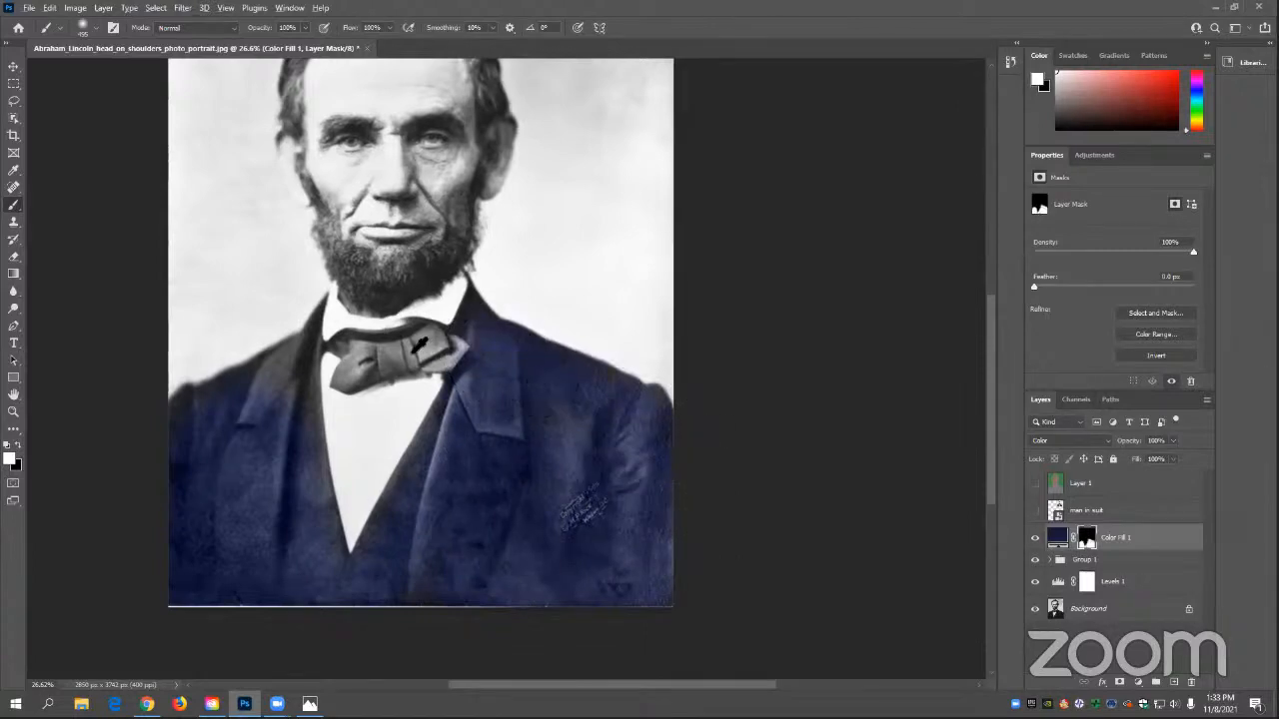
scroll(418, 346, up, 5)
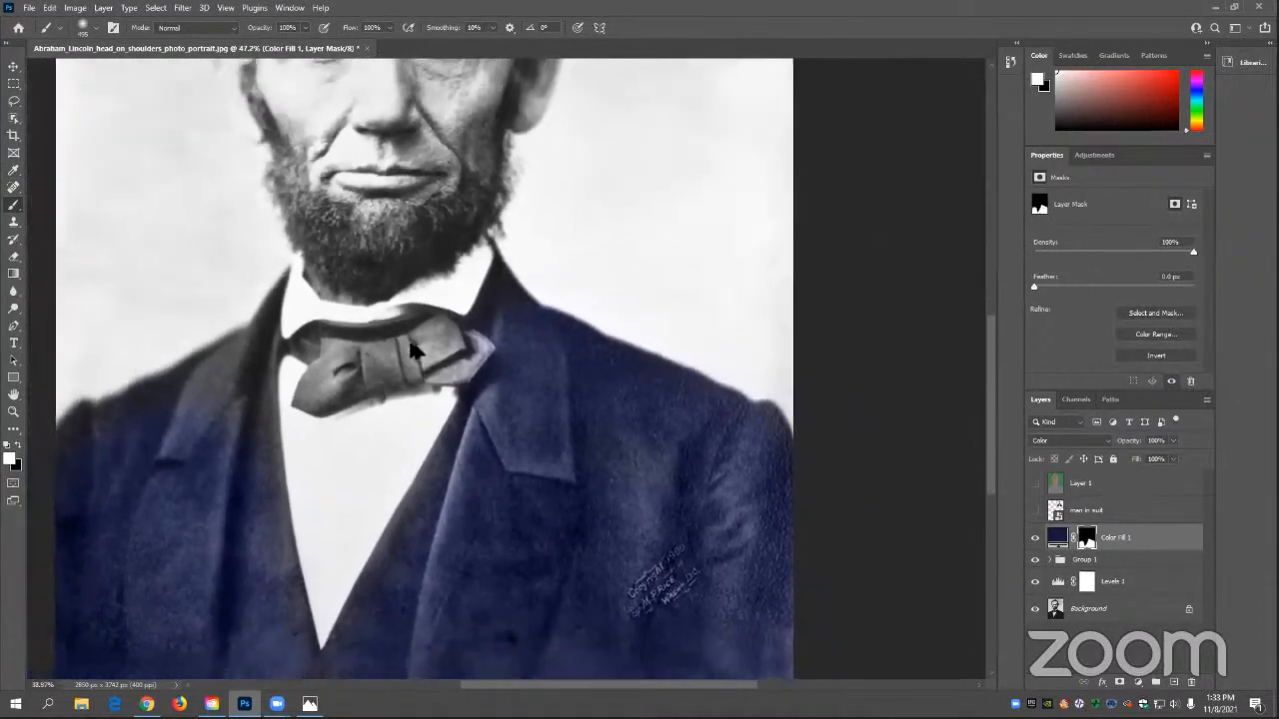
scroll(414, 349, down, 3)
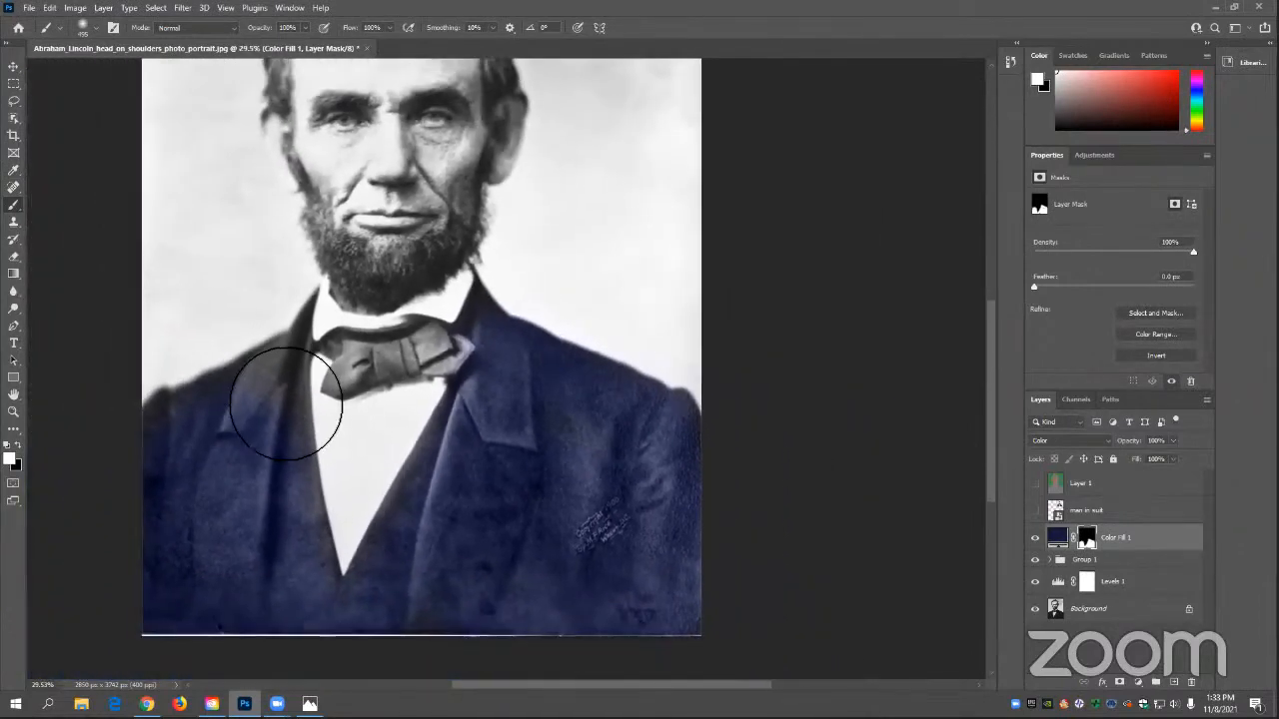
- Reduce the brush size and paint white on the mask over the remaining uncolored lapel and shoulder edges of the coat
click(88, 28)
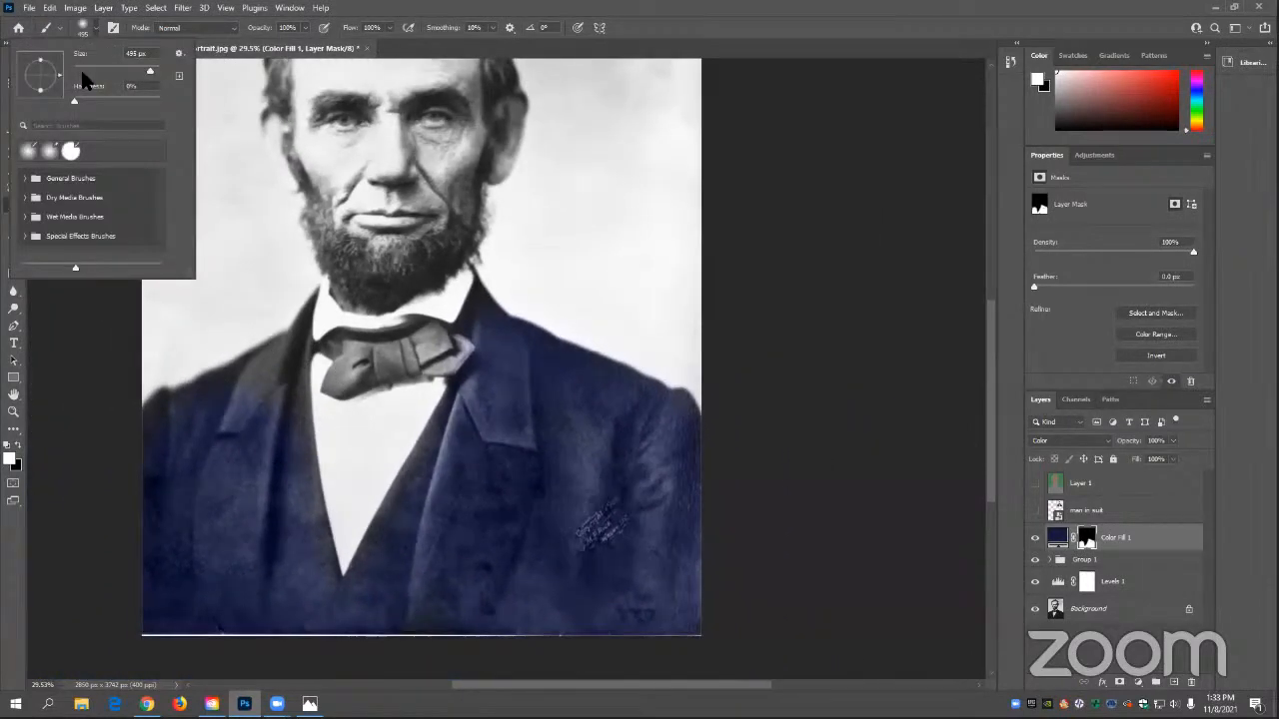
drag(117, 77, 91, 72)
click(258, 378)
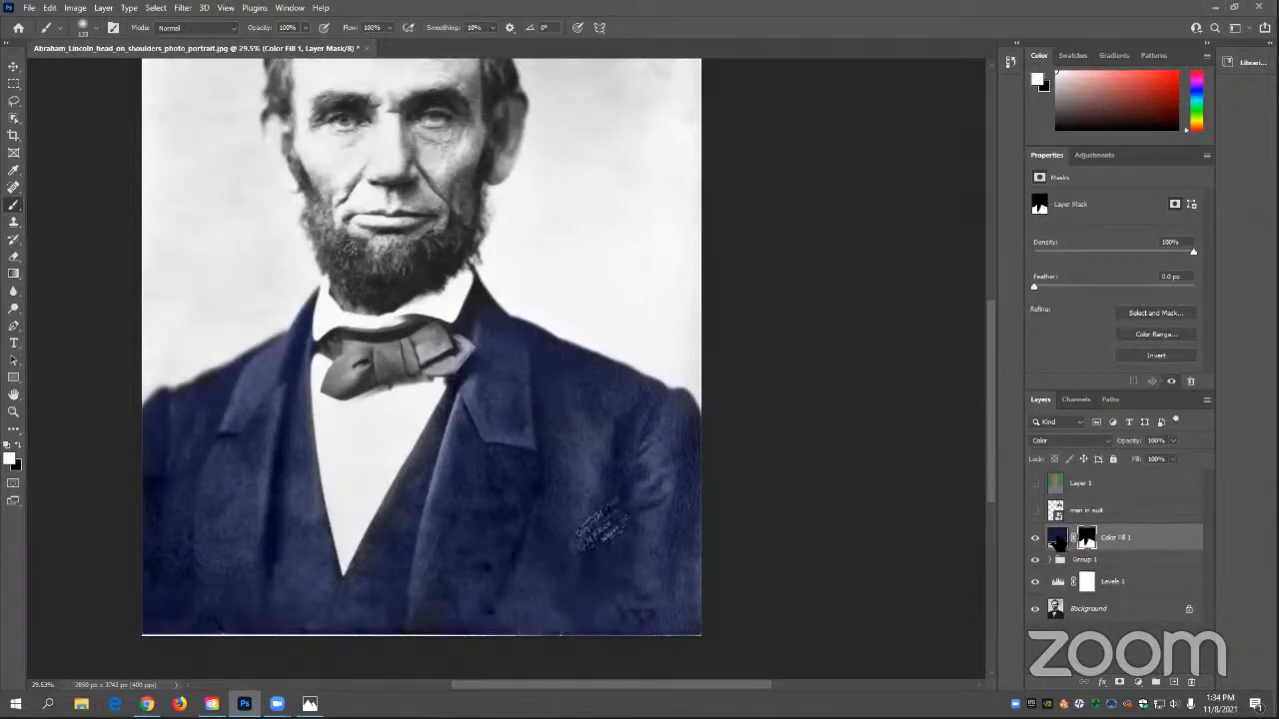
- Change the coat fill layer's color to a muted grayish brown with a hue of 24°
double_click(1056, 540)
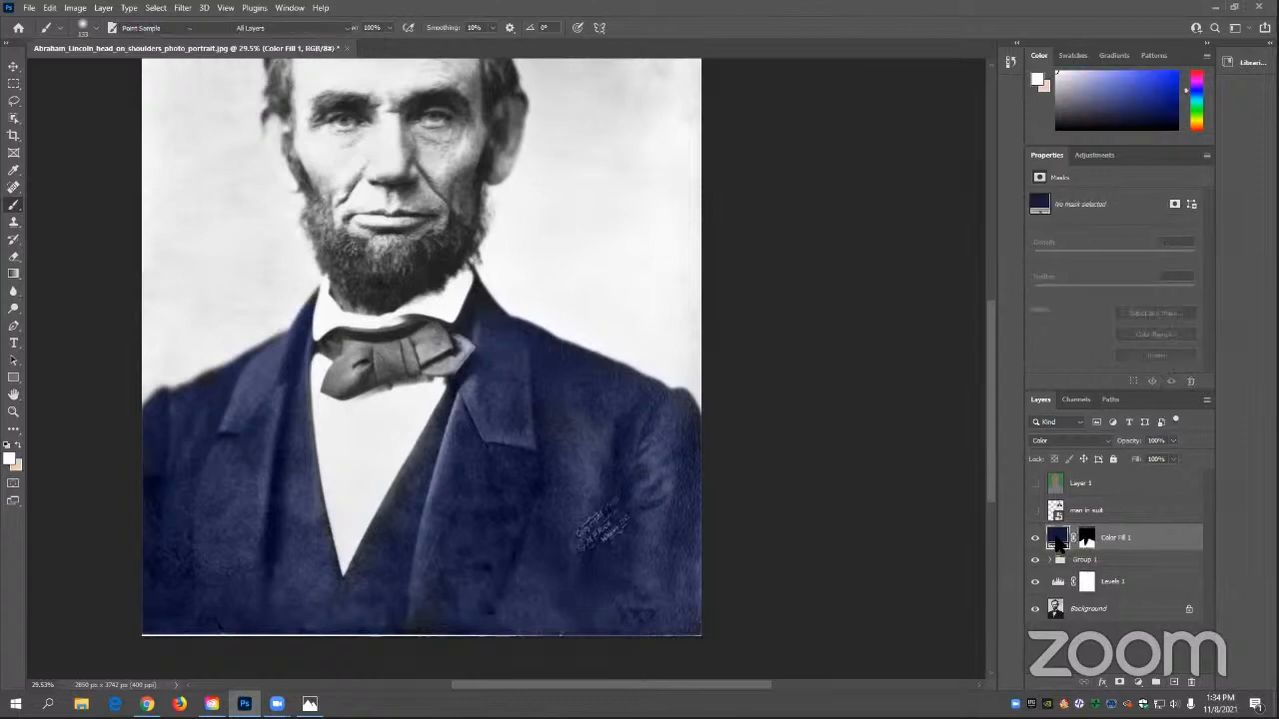
drag(641, 331, 636, 423)
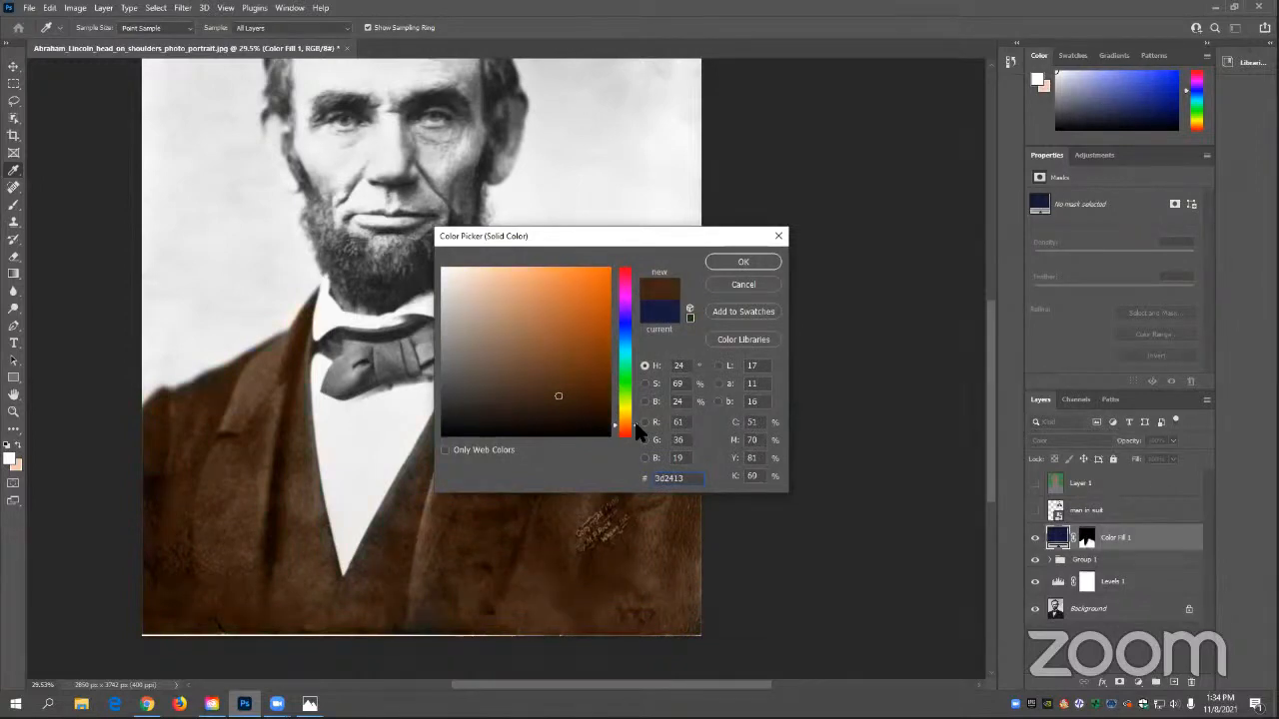
mouse_move(591, 392)
mouse_down()
mouse_move(516, 380)
mouse_move(481, 394)
mouse_move(536, 341)
mouse_move(484, 380)
mouse_up()
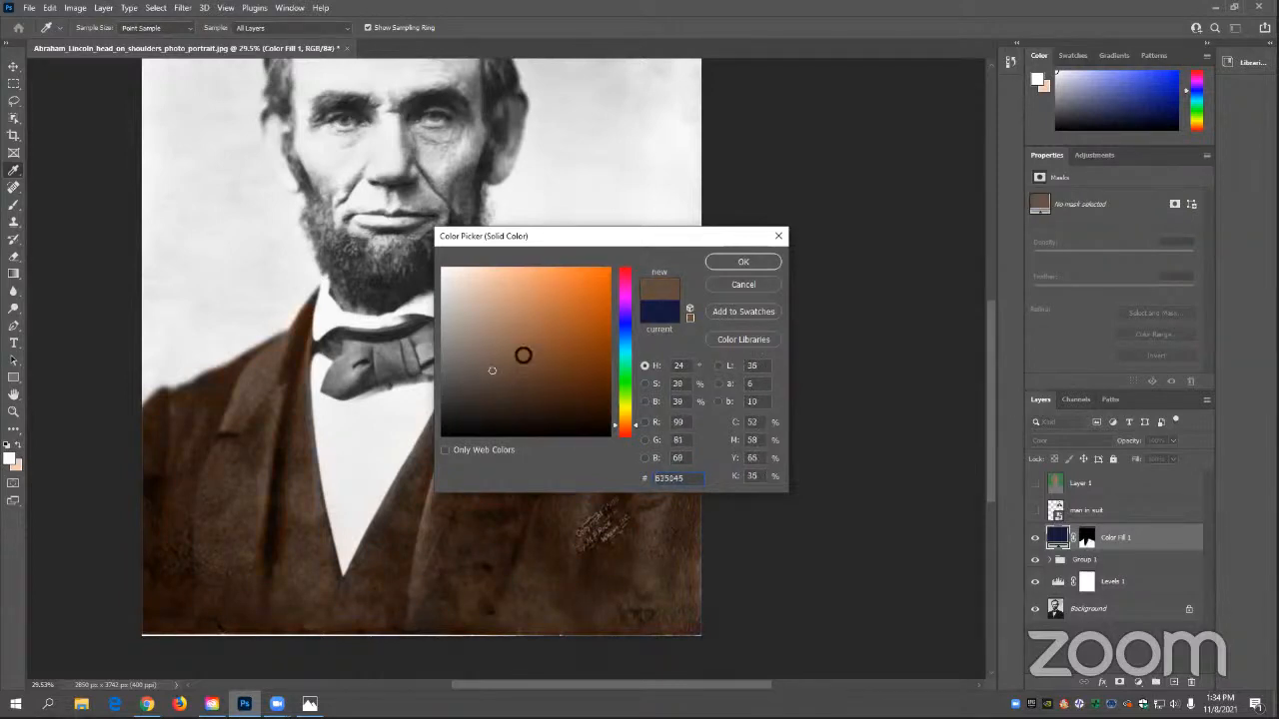
key(b)
click(767, 262)
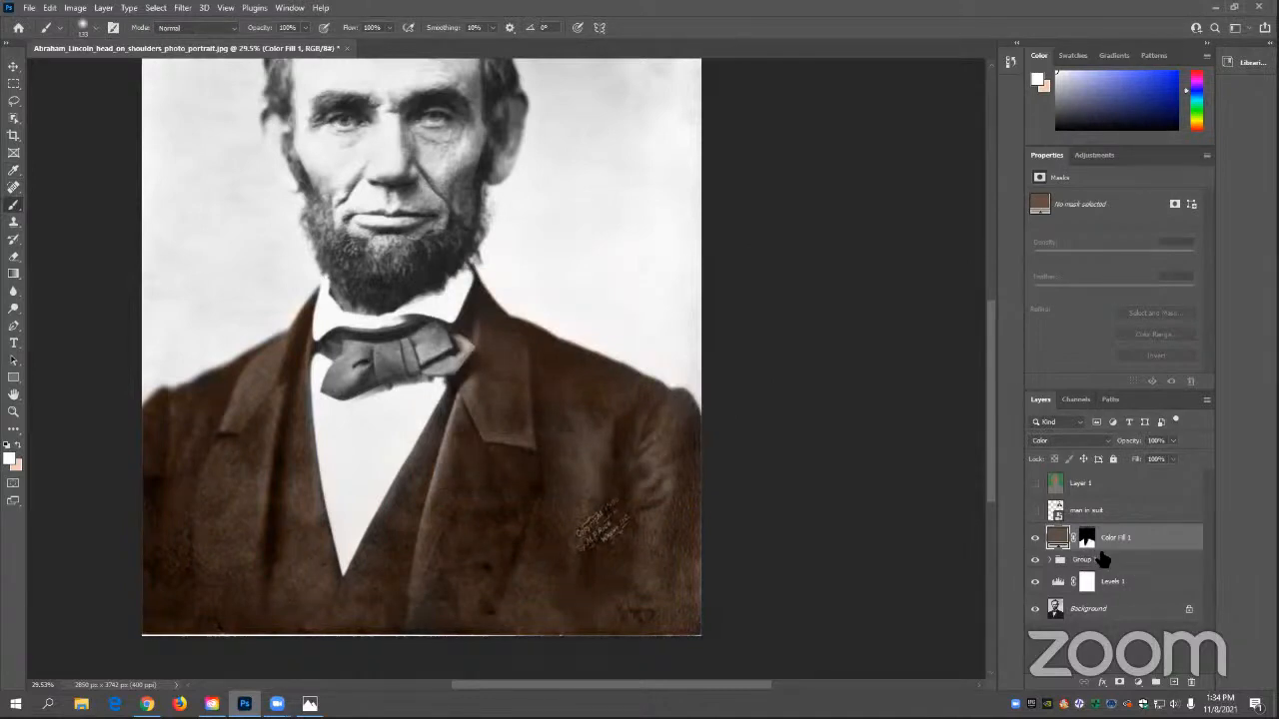
- Add a Solid Color fill layer in dusty red (#966363) directly above the coat fill layer
click(1138, 683)
click(1140, 685)
click(1139, 683)
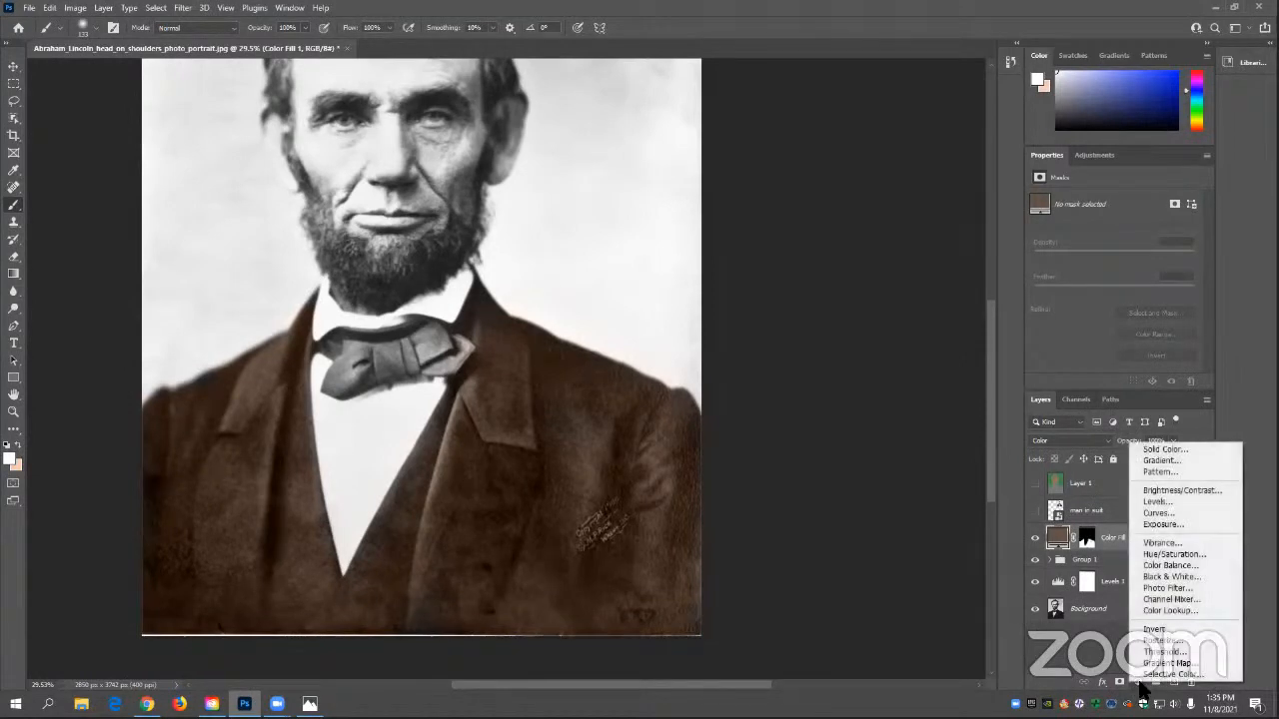
click(1174, 450)
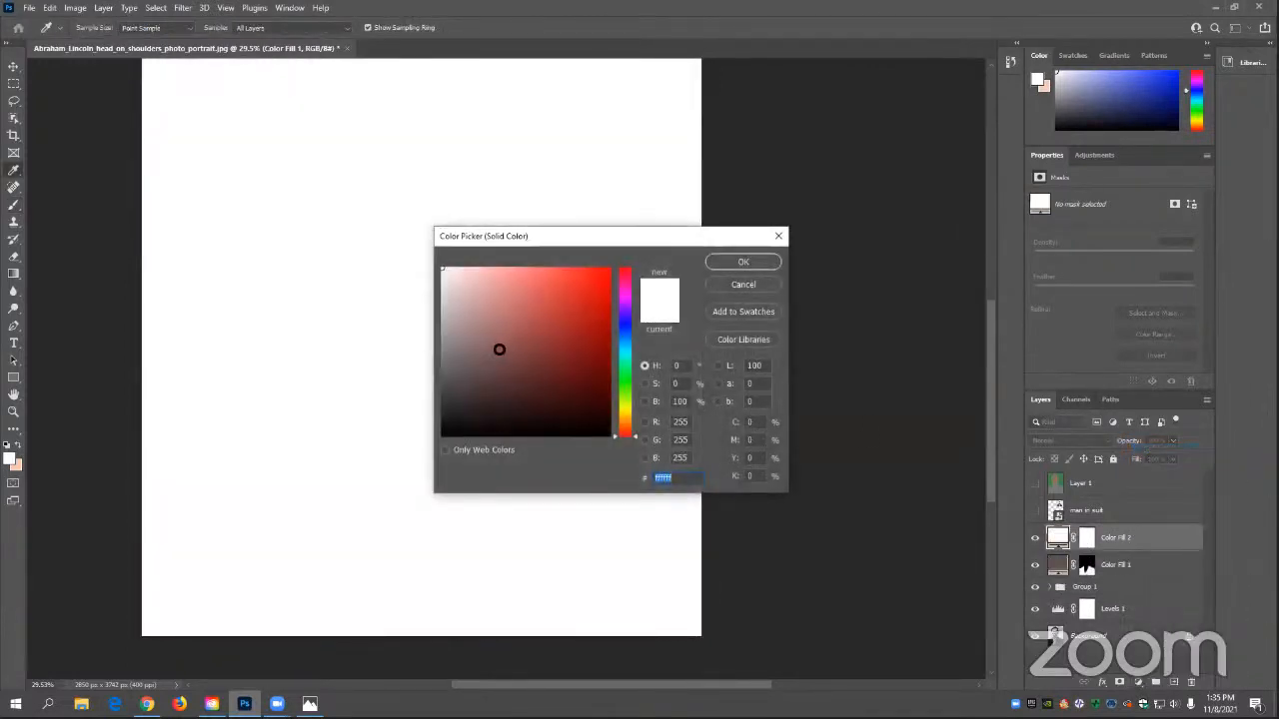
mouse_move(499, 349)
mouse_down()
mouse_move(457, 349)
mouse_move(499, 337)
mouse_up()
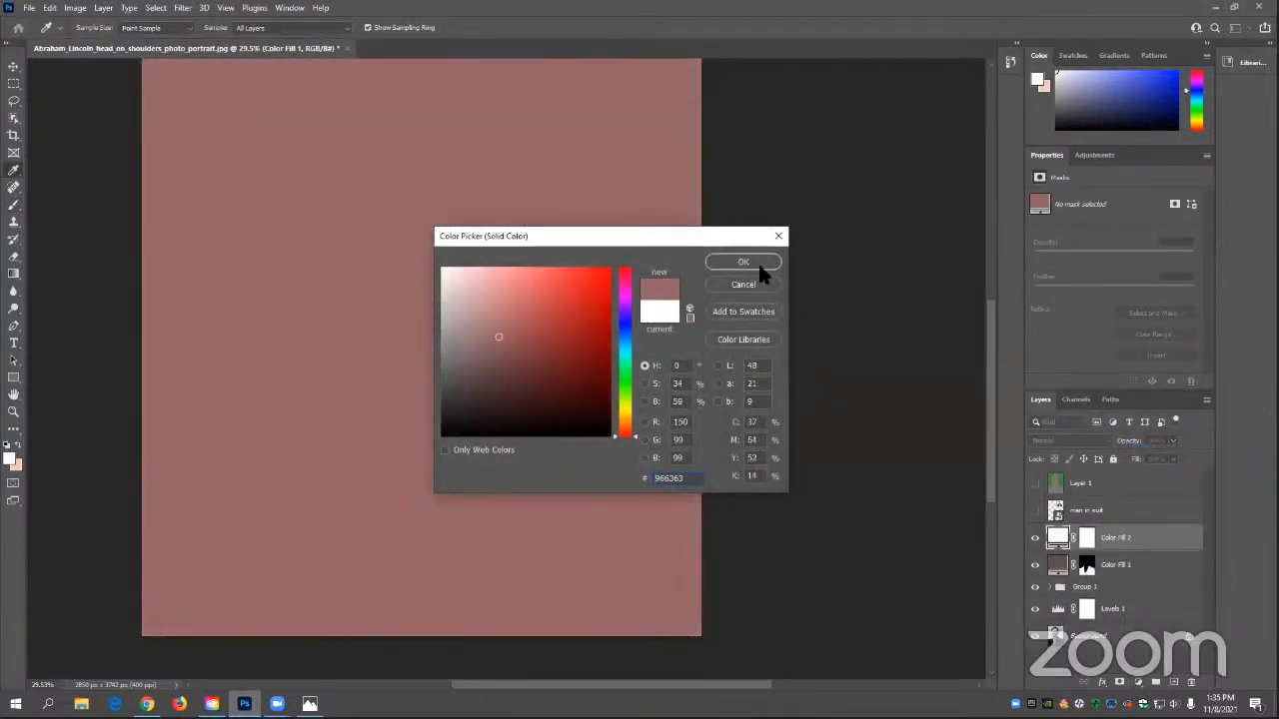
click(757, 262)
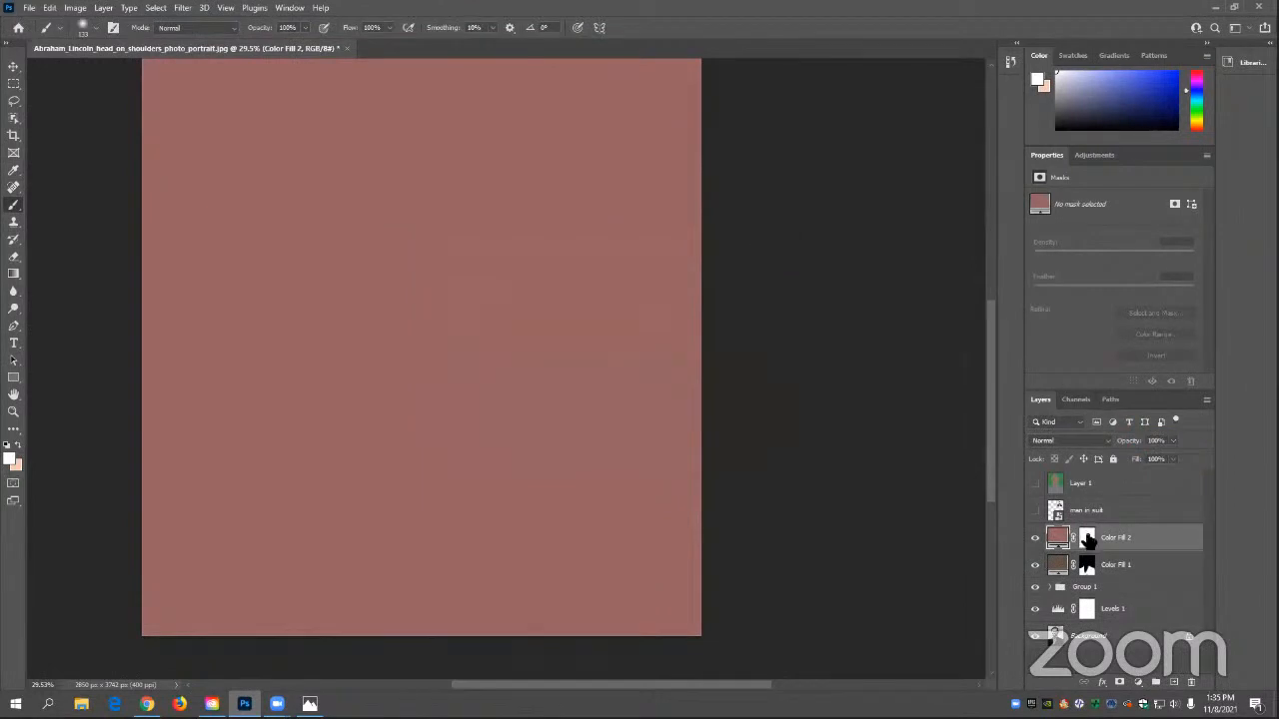
- Invert the new fill layer's mask to black and set the layer's blend mode to Color
click(1087, 538)
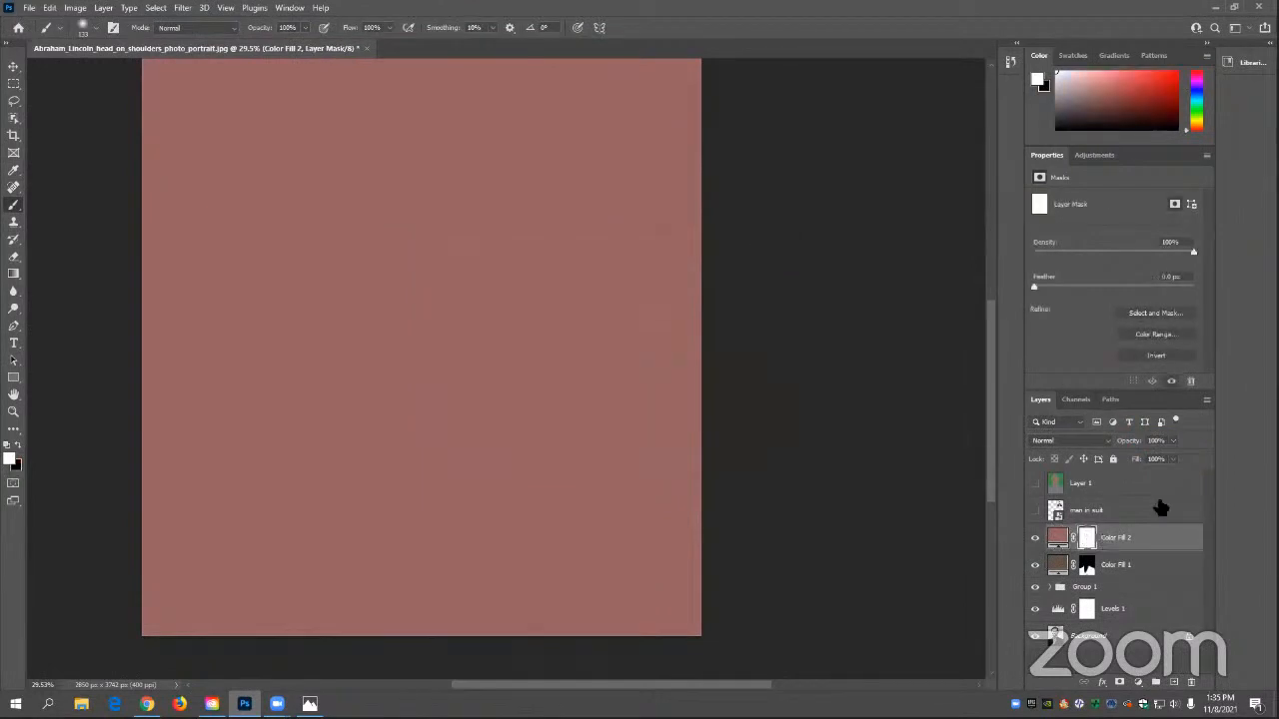
key(ctrl+i)
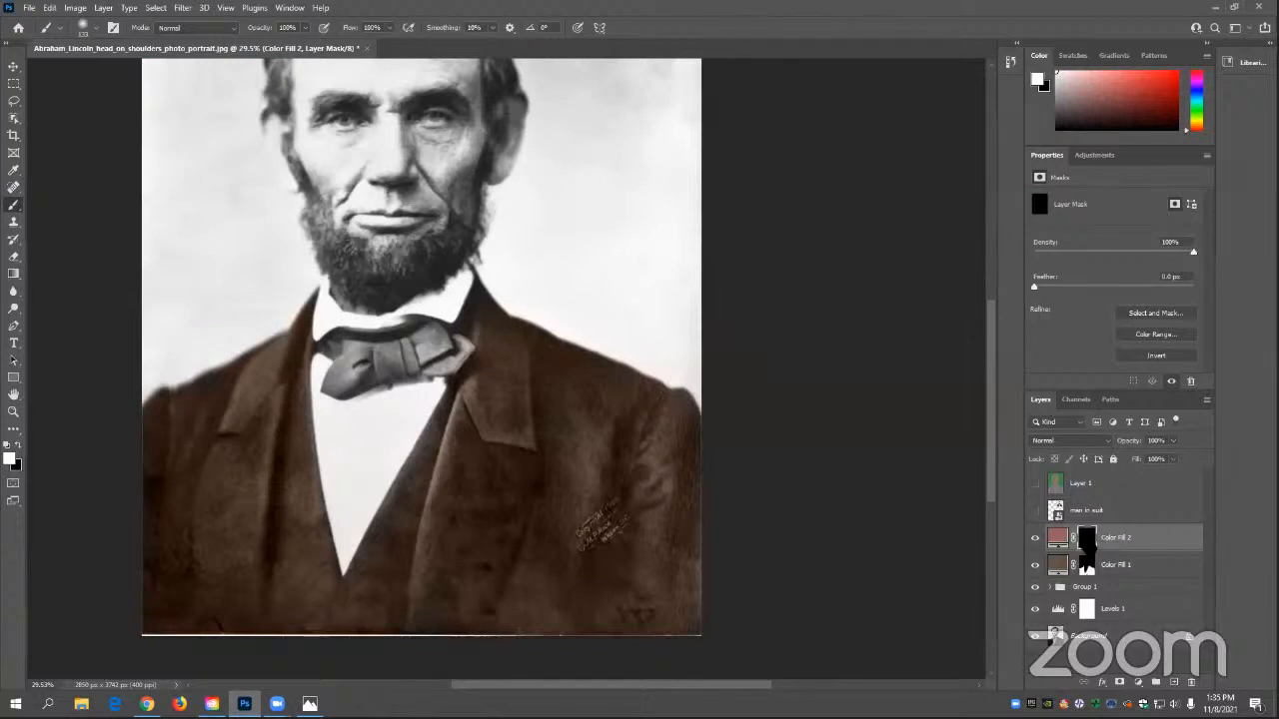
click(1106, 540)
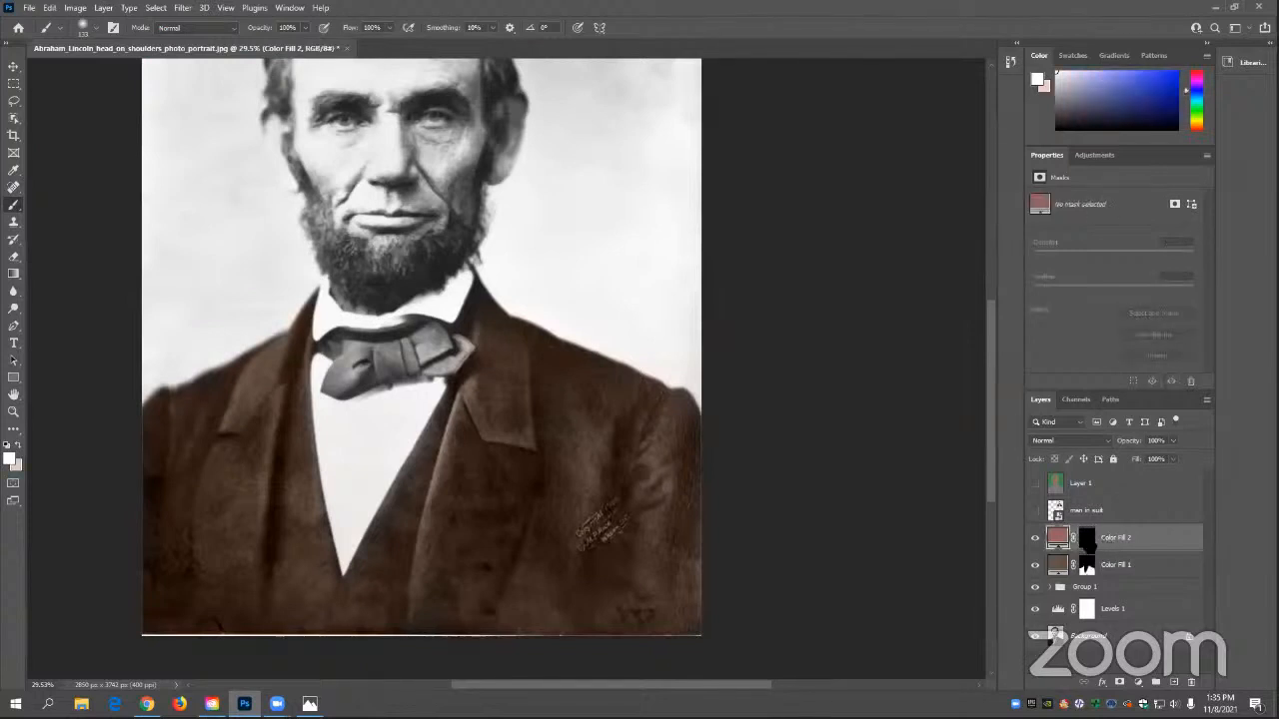
click(1088, 540)
click(1061, 440)
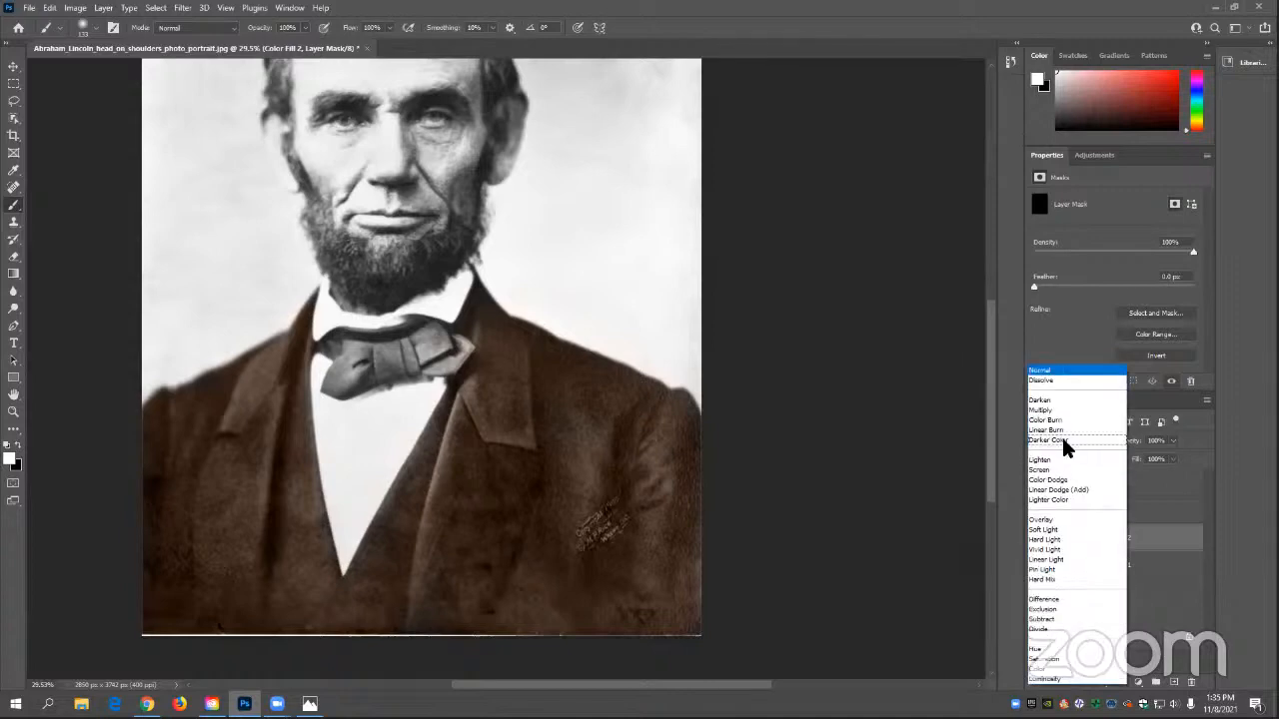
click(1045, 673)
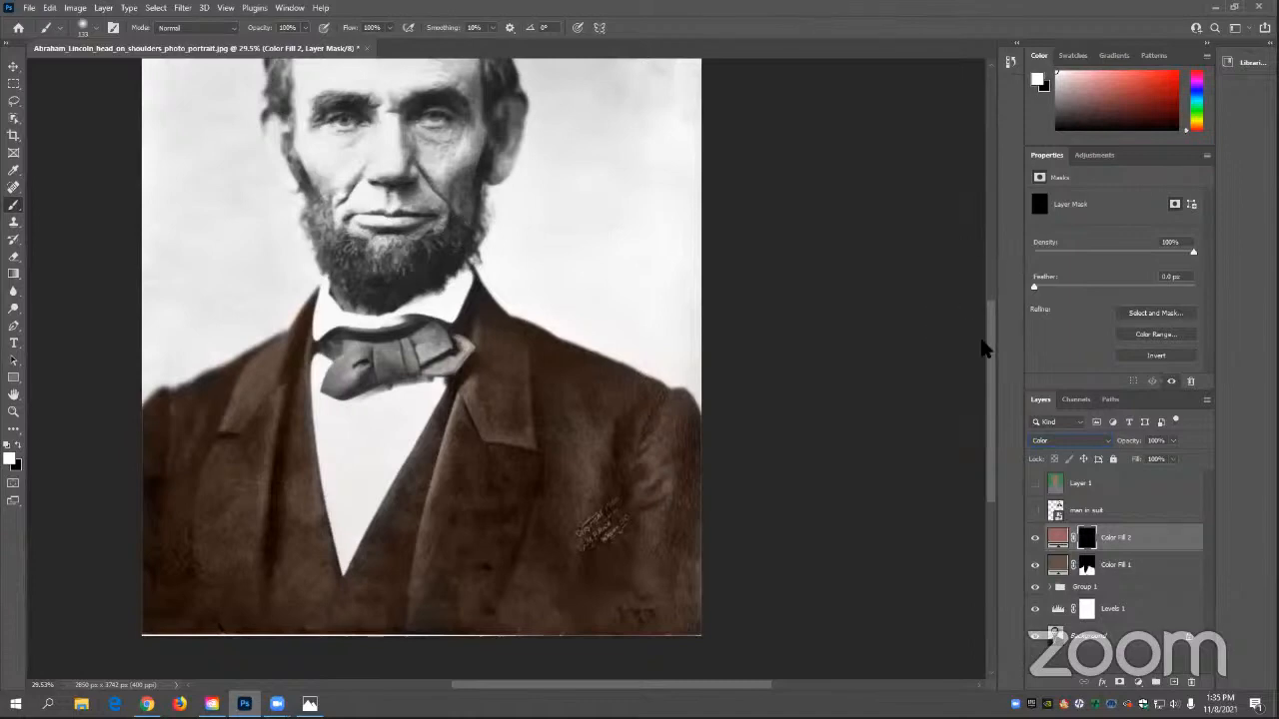
- Change the new fill layer's color to a light peach skin tone (#e8bc9c)
drag(985, 349, 986, 290)
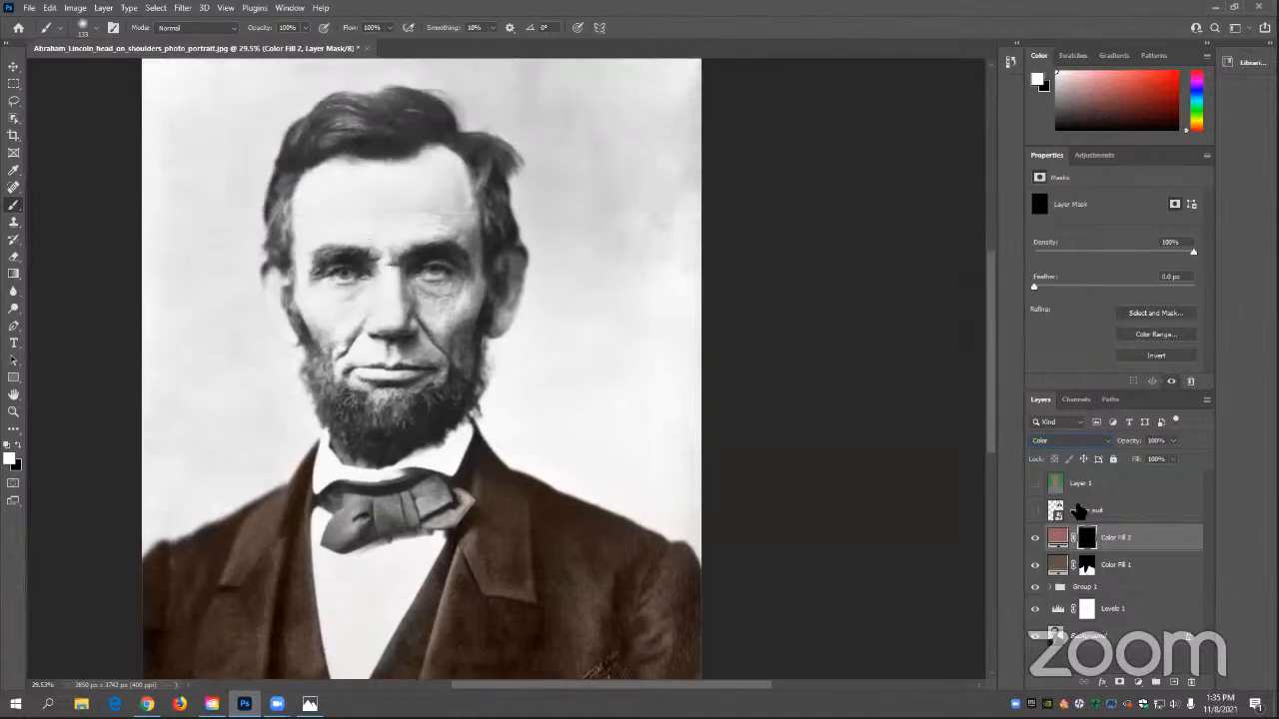
double_click(1057, 538)
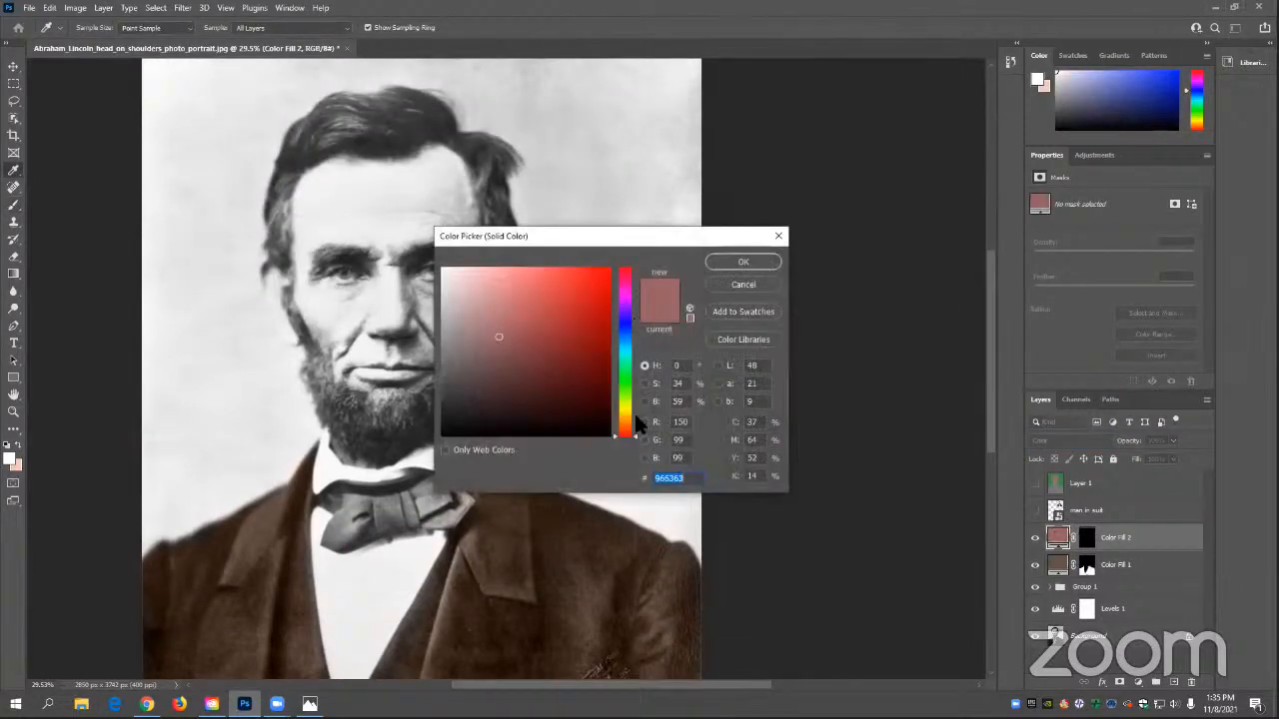
drag(625, 434, 623, 425)
drag(538, 298, 499, 286)
click(741, 263)
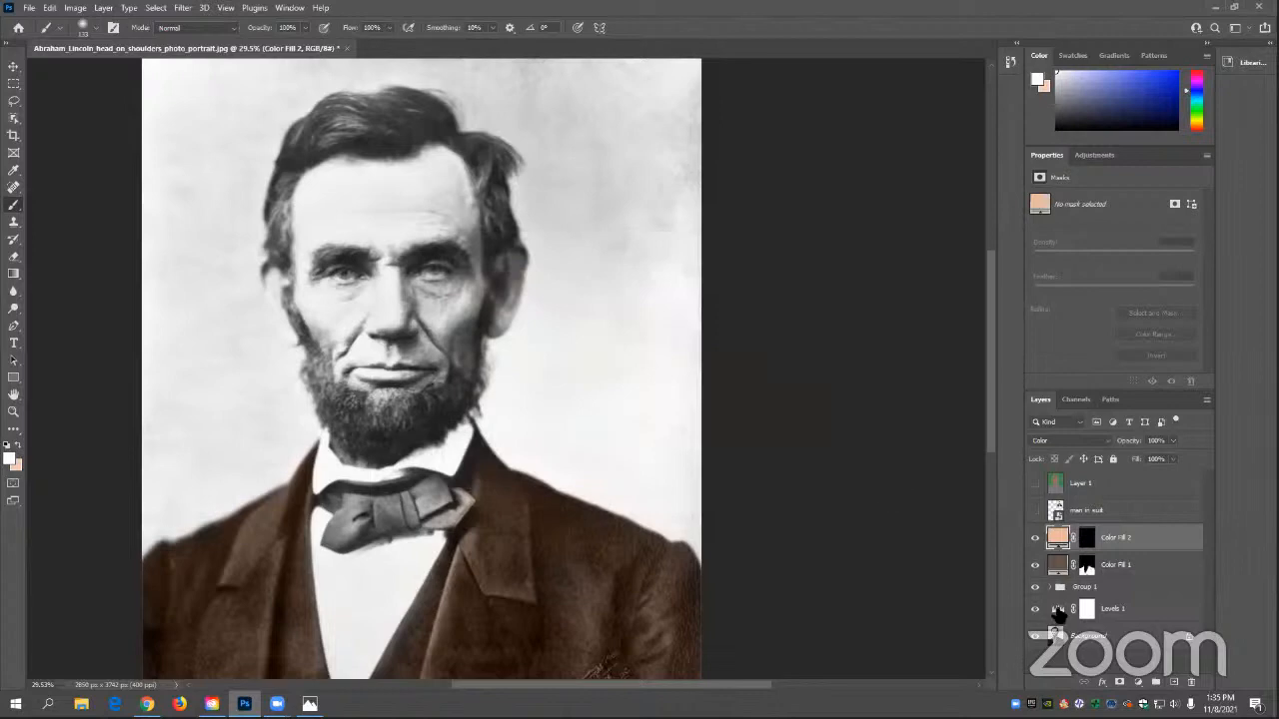
- Paint white on the skin fill's mask over the face, working around the beard and hair
click(1087, 539)
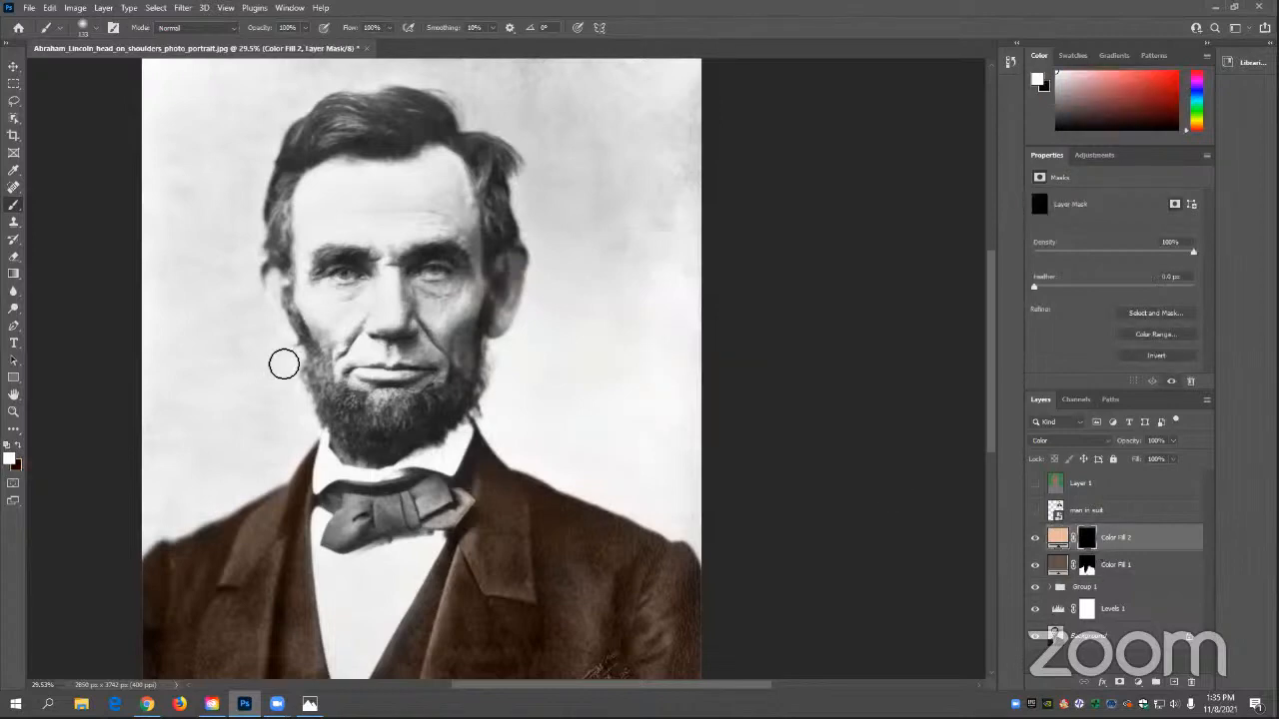
drag(283, 363, 300, 412)
mouse_move(363, 362)
mouse_down()
mouse_move(332, 318)
mouse_move(354, 384)
mouse_move(350, 347)
mouse_move(378, 358)
mouse_move(367, 324)
mouse_move(372, 355)
mouse_move(382, 316)
mouse_move(401, 354)
mouse_move(392, 307)
mouse_move(428, 355)
mouse_move(430, 320)
mouse_move(436, 348)
mouse_move(462, 344)
mouse_move(462, 320)
mouse_move(464, 366)
mouse_move(389, 394)
mouse_move(360, 380)
mouse_move(417, 370)
mouse_move(361, 369)
mouse_move(431, 370)
mouse_move(479, 316)
mouse_move(466, 371)
mouse_move(465, 330)
mouse_move(485, 282)
mouse_move(460, 175)
mouse_move(331, 173)
mouse_move(310, 188)
mouse_move(304, 284)
mouse_move(330, 330)
mouse_move(320, 184)
mouse_move(451, 179)
mouse_move(363, 203)
mouse_move(446, 200)
mouse_move(331, 219)
mouse_move(452, 216)
mouse_move(382, 220)
mouse_move(320, 251)
mouse_move(462, 240)
mouse_move(317, 253)
mouse_move(452, 252)
mouse_move(345, 264)
mouse_move(461, 287)
mouse_move(323, 291)
mouse_move(457, 300)
mouse_move(346, 309)
mouse_move(418, 304)
mouse_move(465, 280)
mouse_move(443, 314)
mouse_move(466, 229)
mouse_up()
- Change the skin fill layer's color to a paler, pinker tone with a hue of 17° (#ddbbad)
double_click(1059, 540)
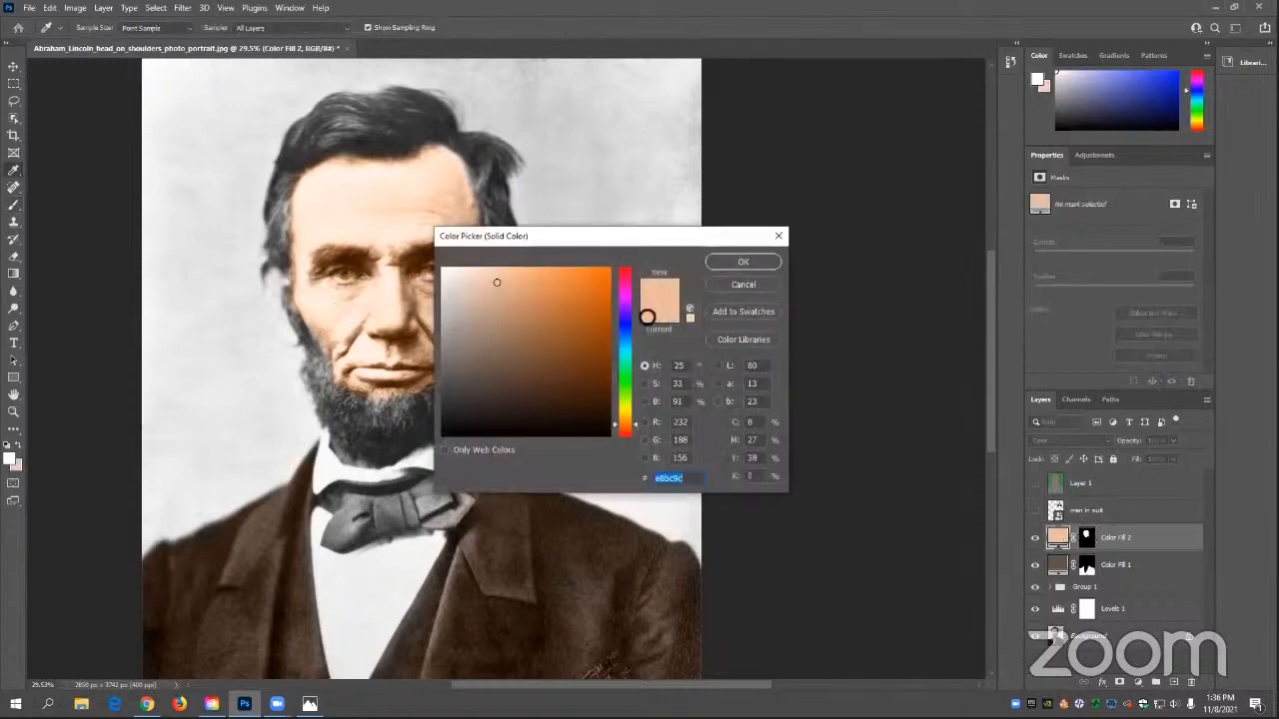
mouse_move(485, 287)
mouse_down()
mouse_move(470, 286)
mouse_move(495, 304)
mouse_move(485, 270)
mouse_move(465, 286)
mouse_move(475, 300)
mouse_up()
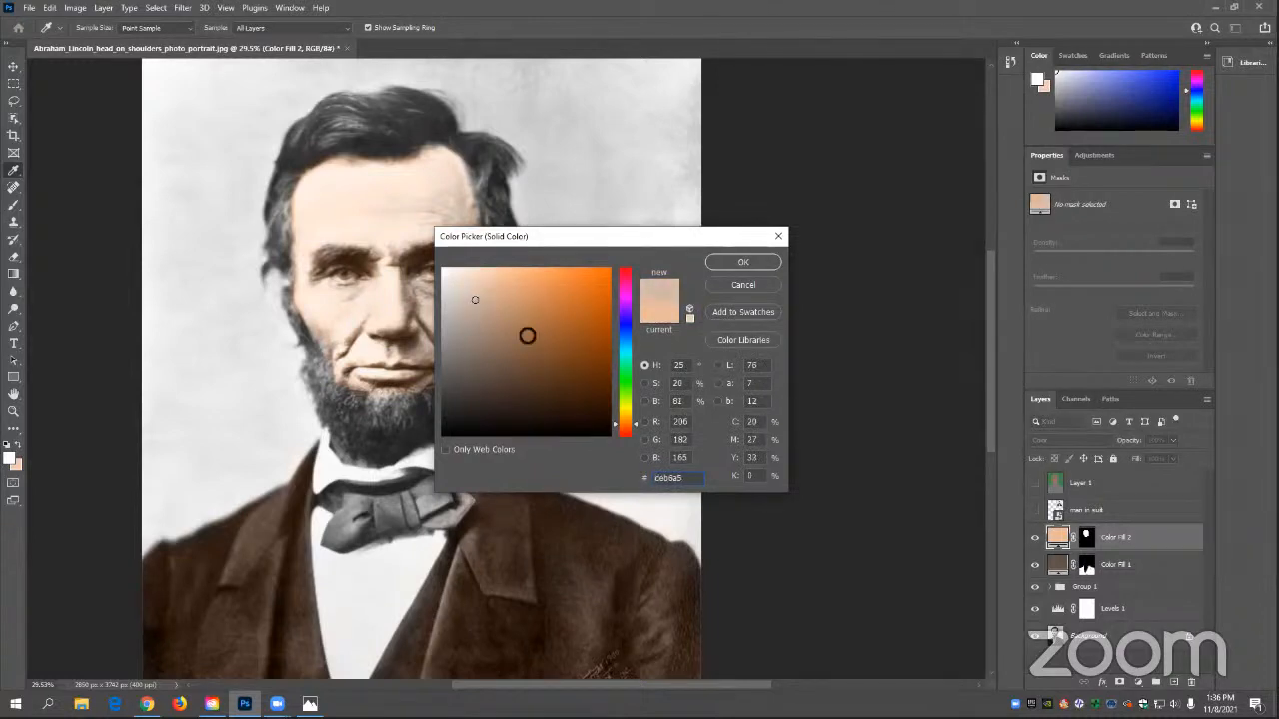
drag(620, 424, 621, 427)
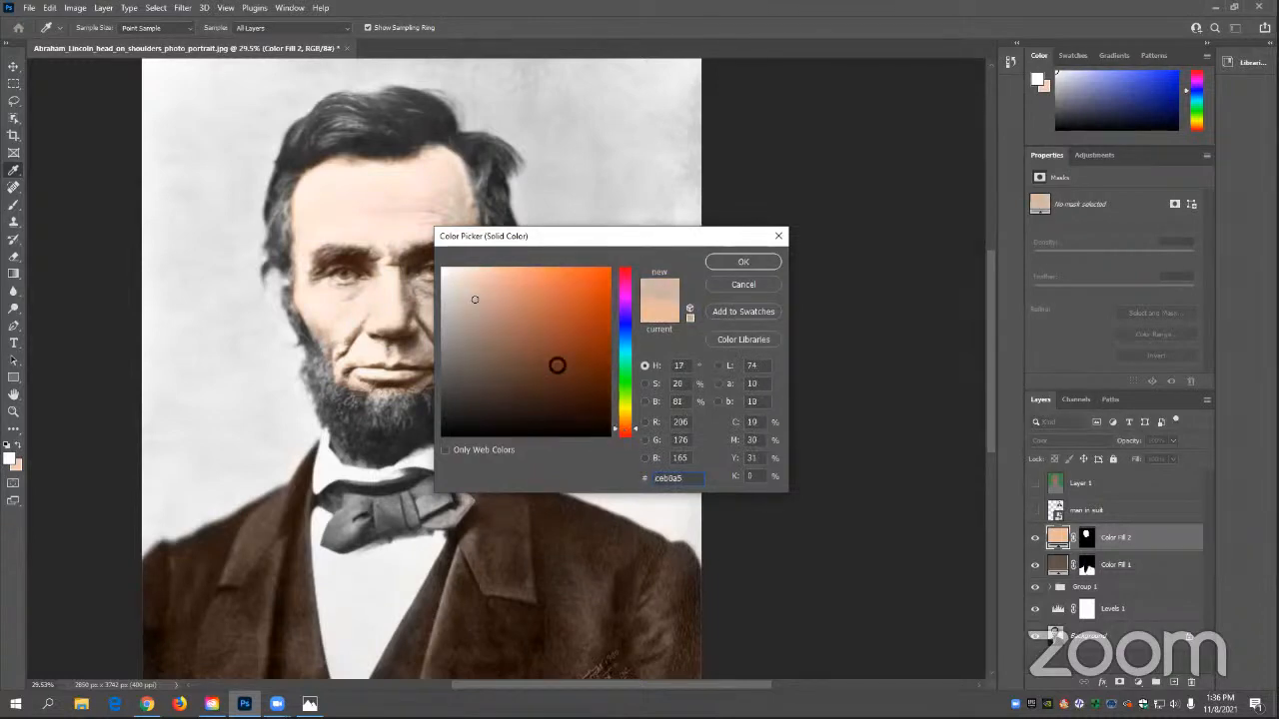
click(474, 300)
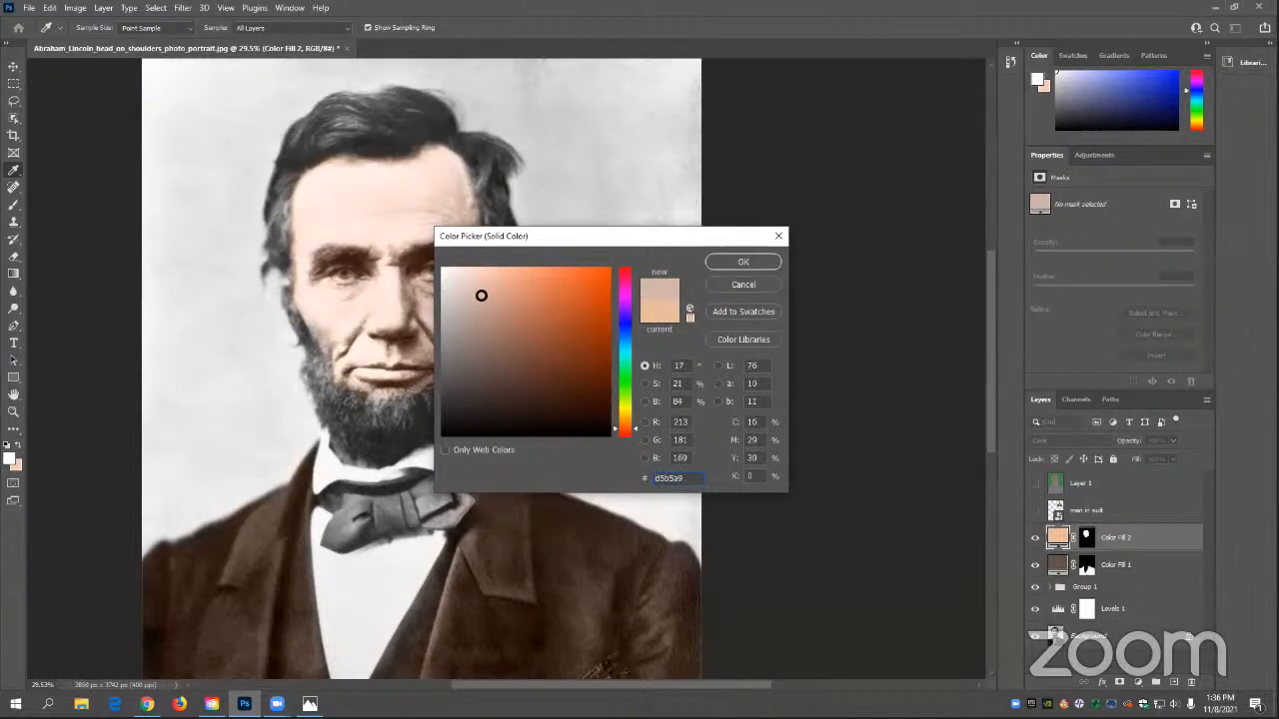
click(727, 261)
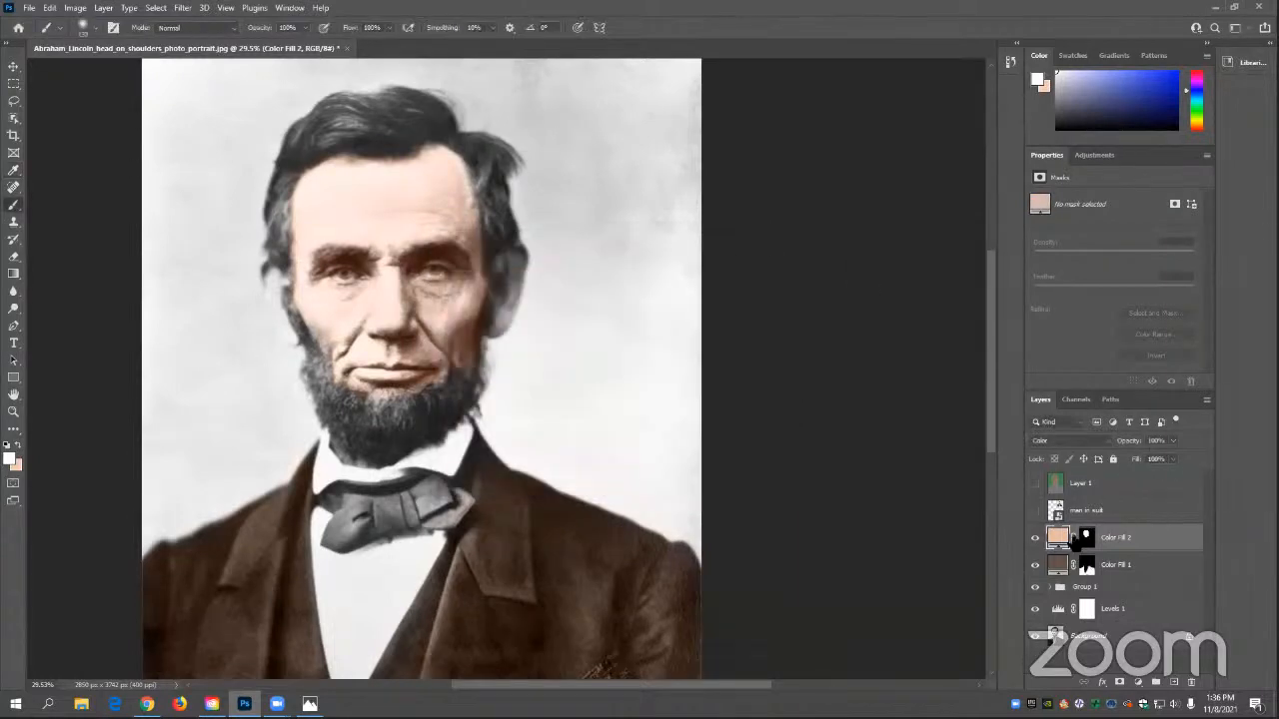
- Recolor the skin fill with a tone sampled from the man's face in the suit reference layer, showing that layer only while sampling
click(1034, 510)
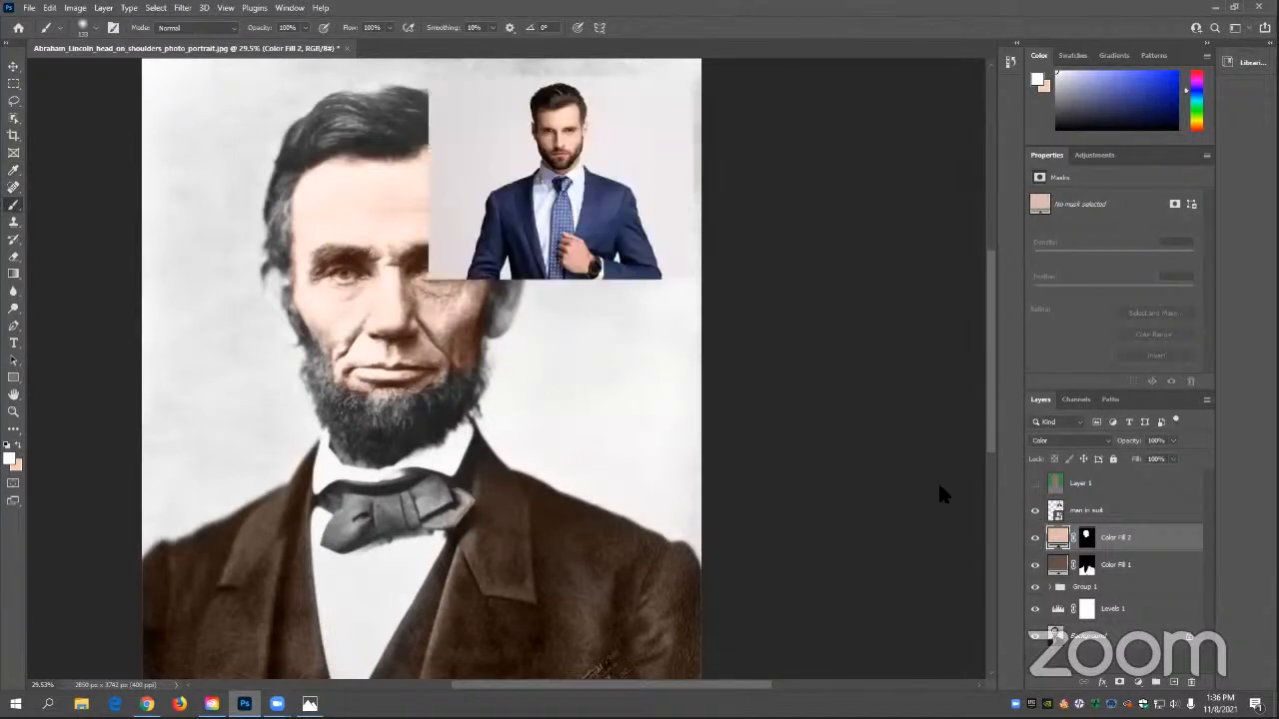
double_click(1057, 541)
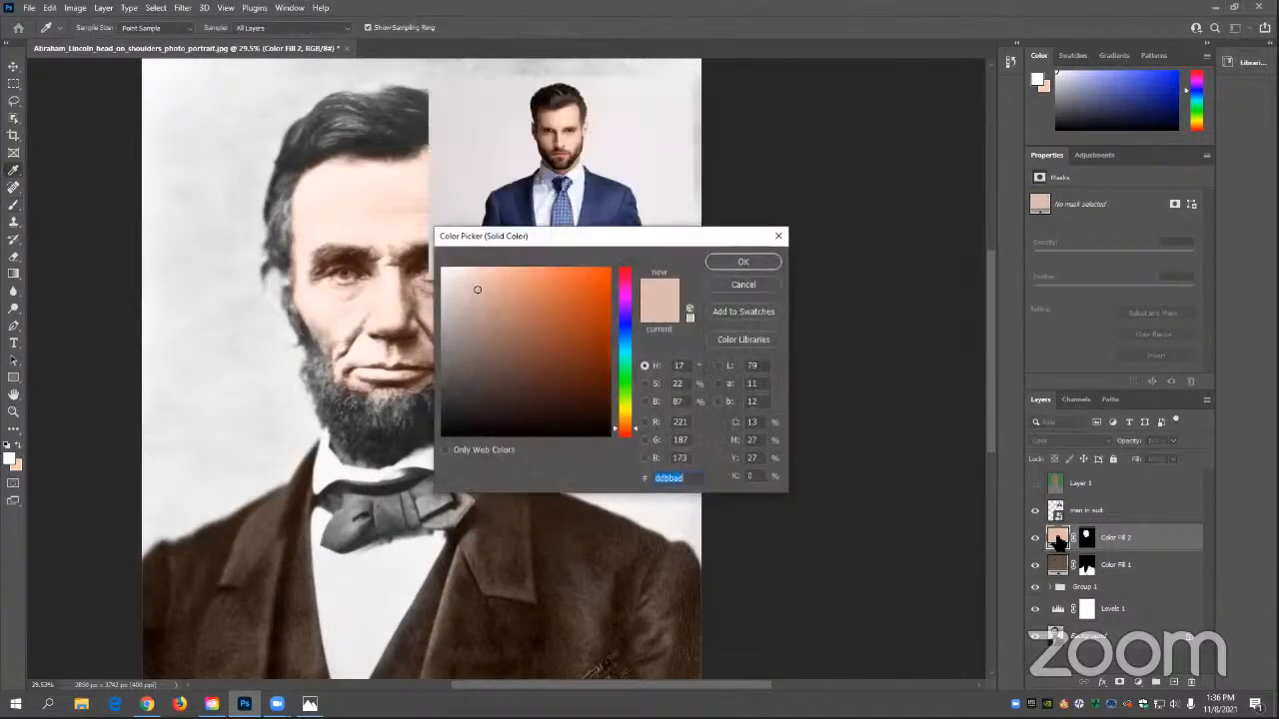
click(548, 127)
drag(547, 126, 551, 127)
click(743, 262)
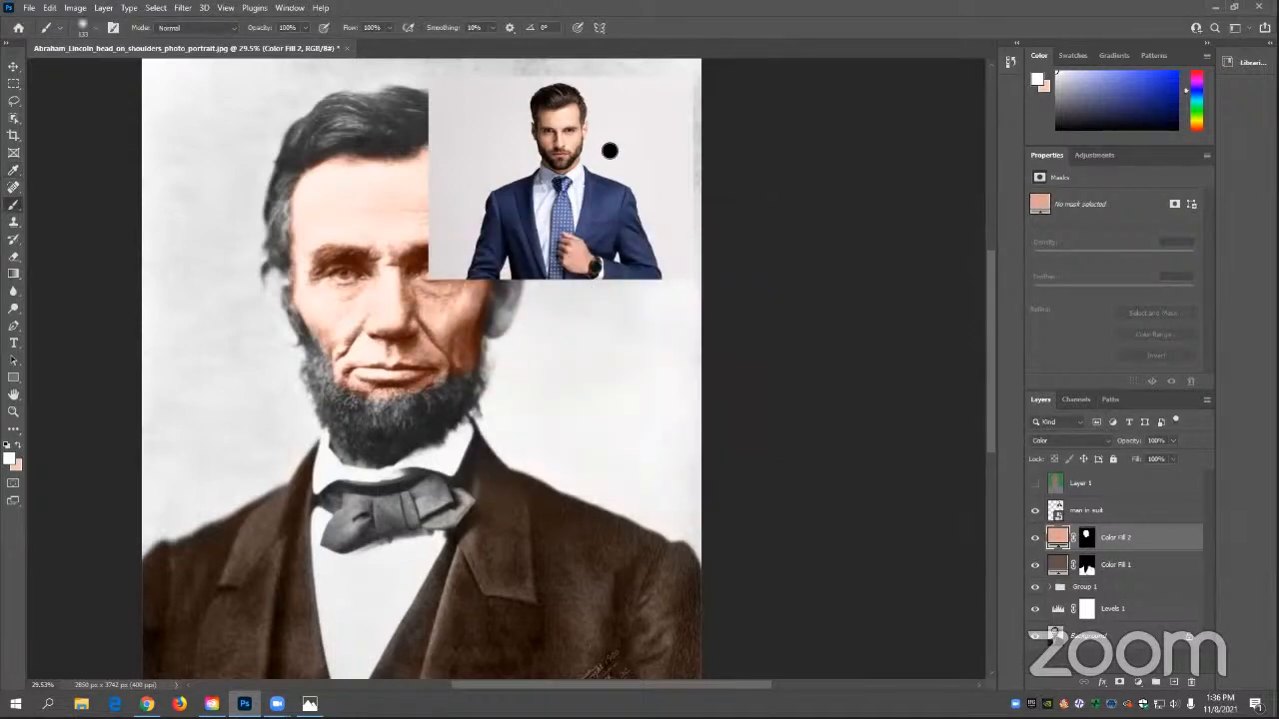
click(1036, 510)
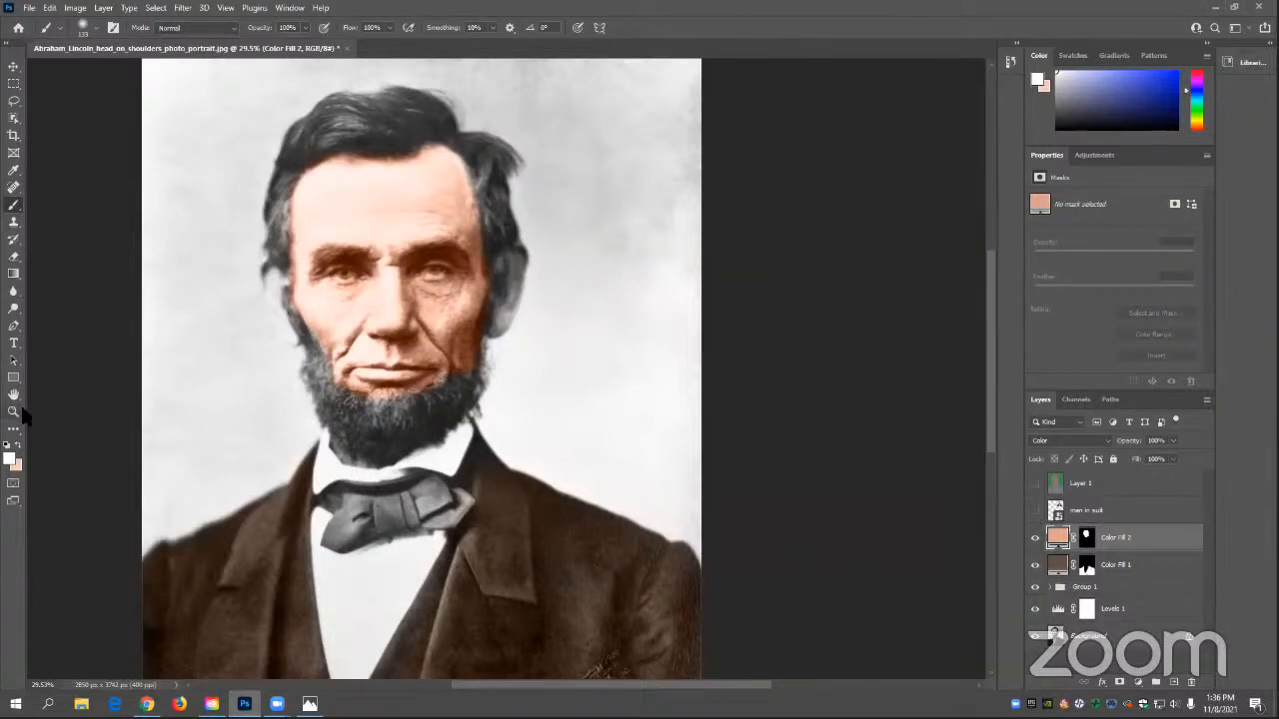
- Add a white Solid Color fill layer directly above the skin fill layer
click(1139, 683)
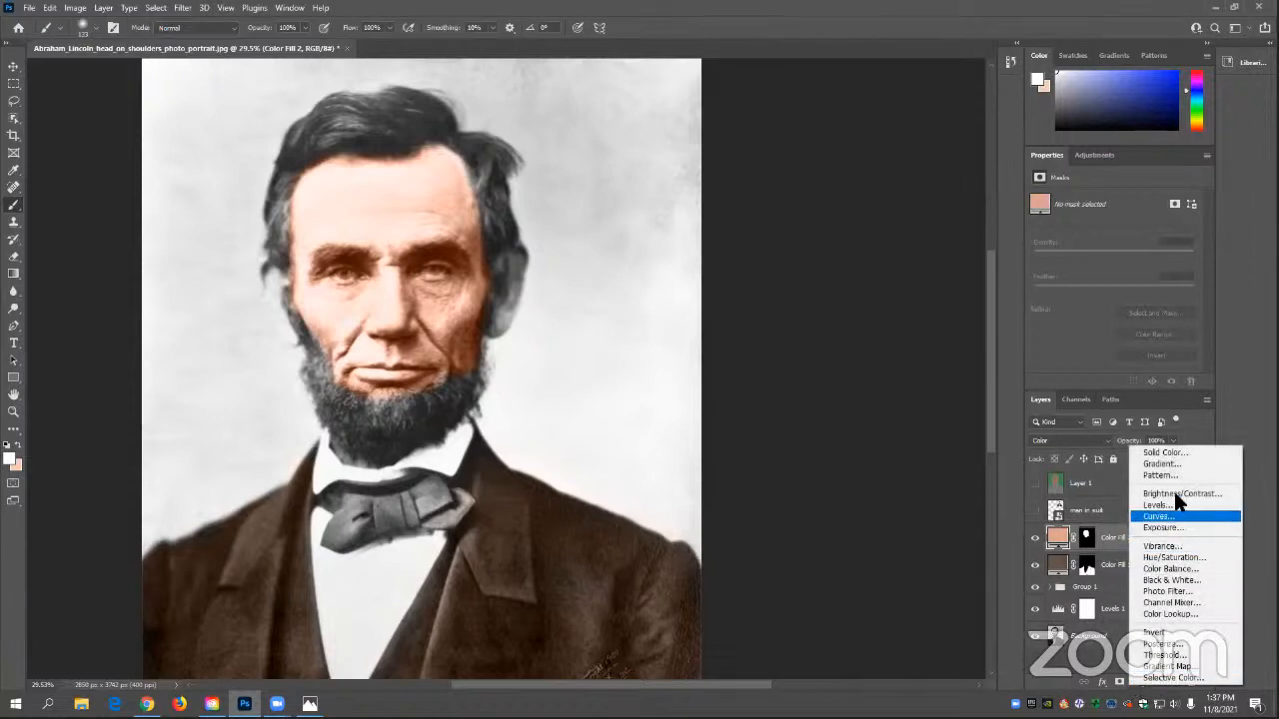
click(1163, 452)
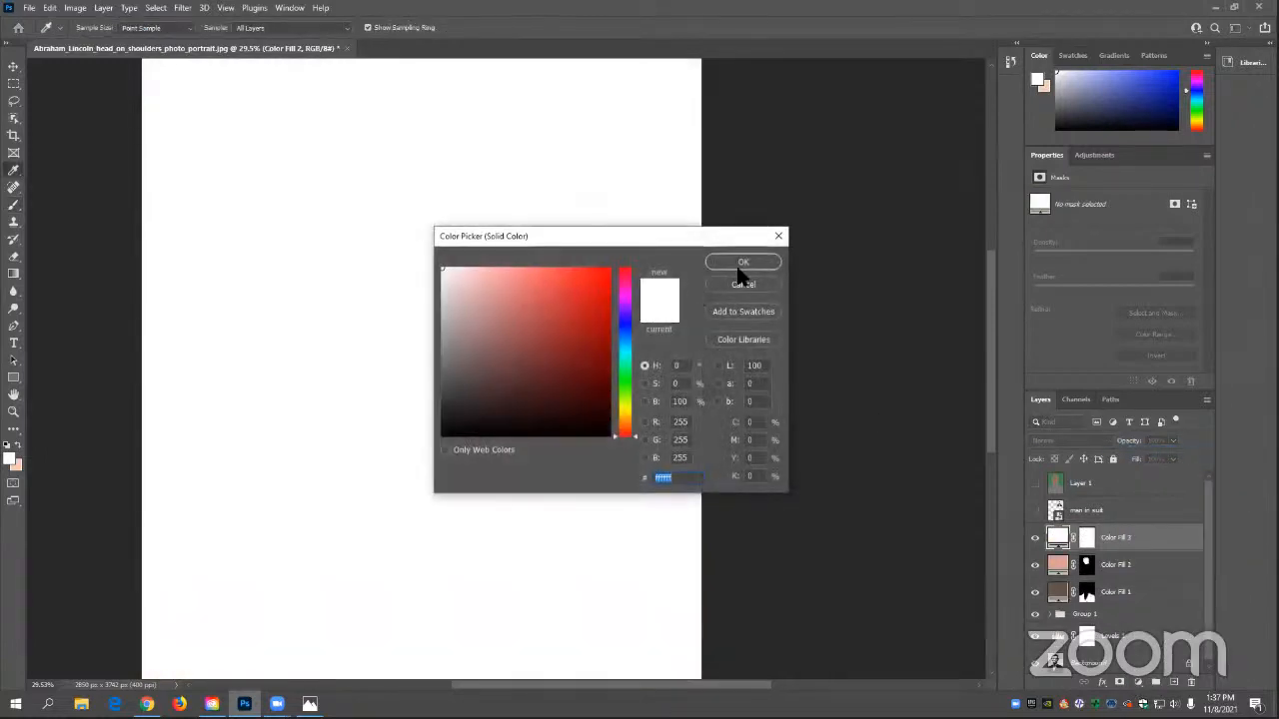
click(743, 263)
- Invert the white fill layer's mask to black and set its blend mode to Color
click(1089, 542)
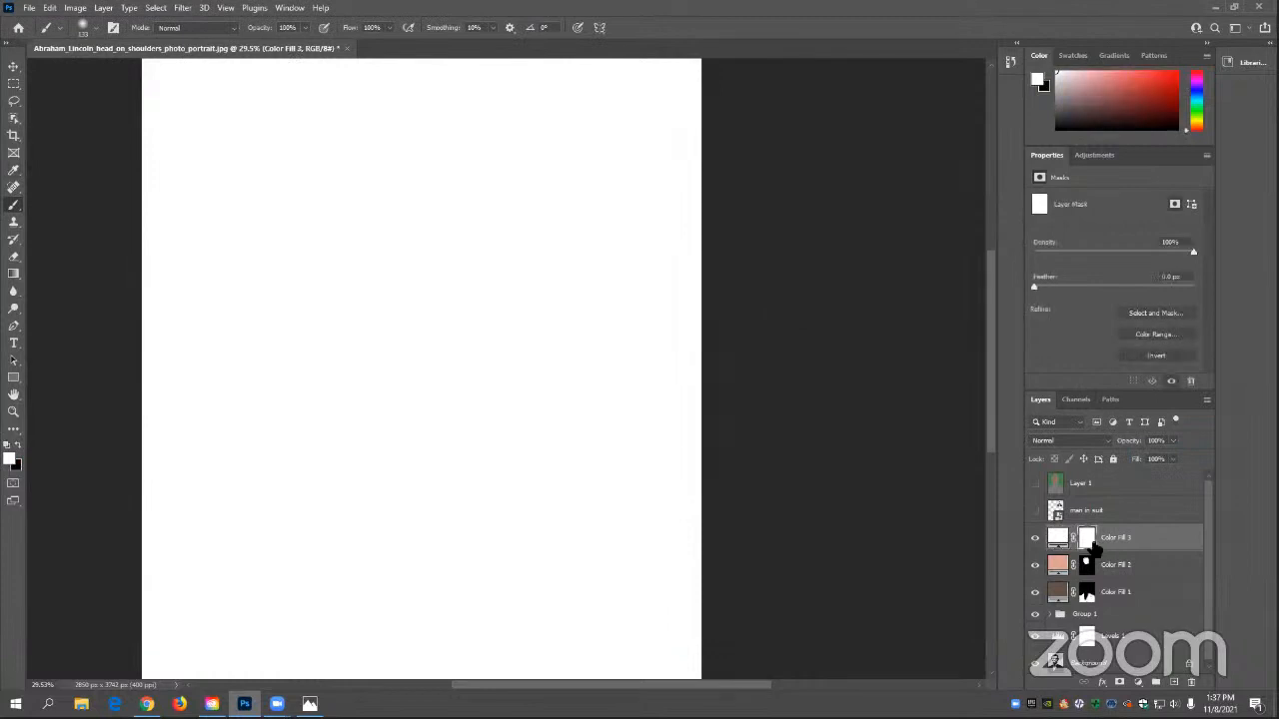
key(ctrl+i)
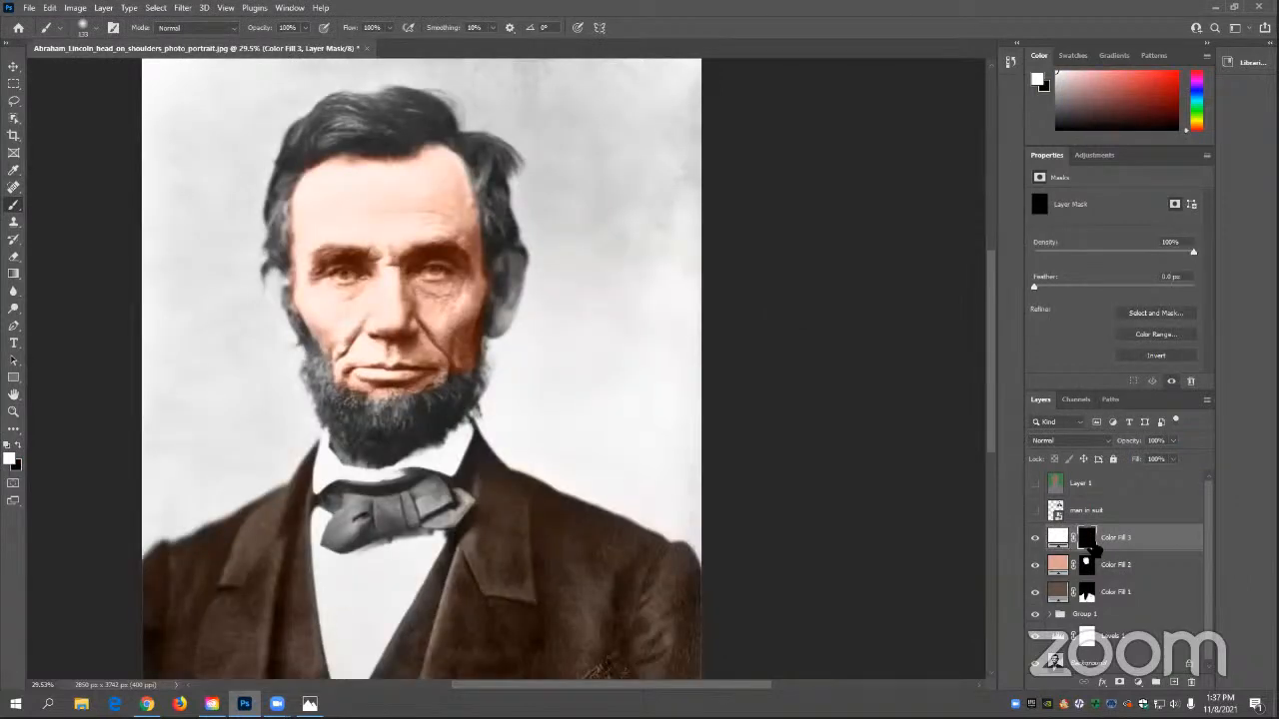
click(1067, 441)
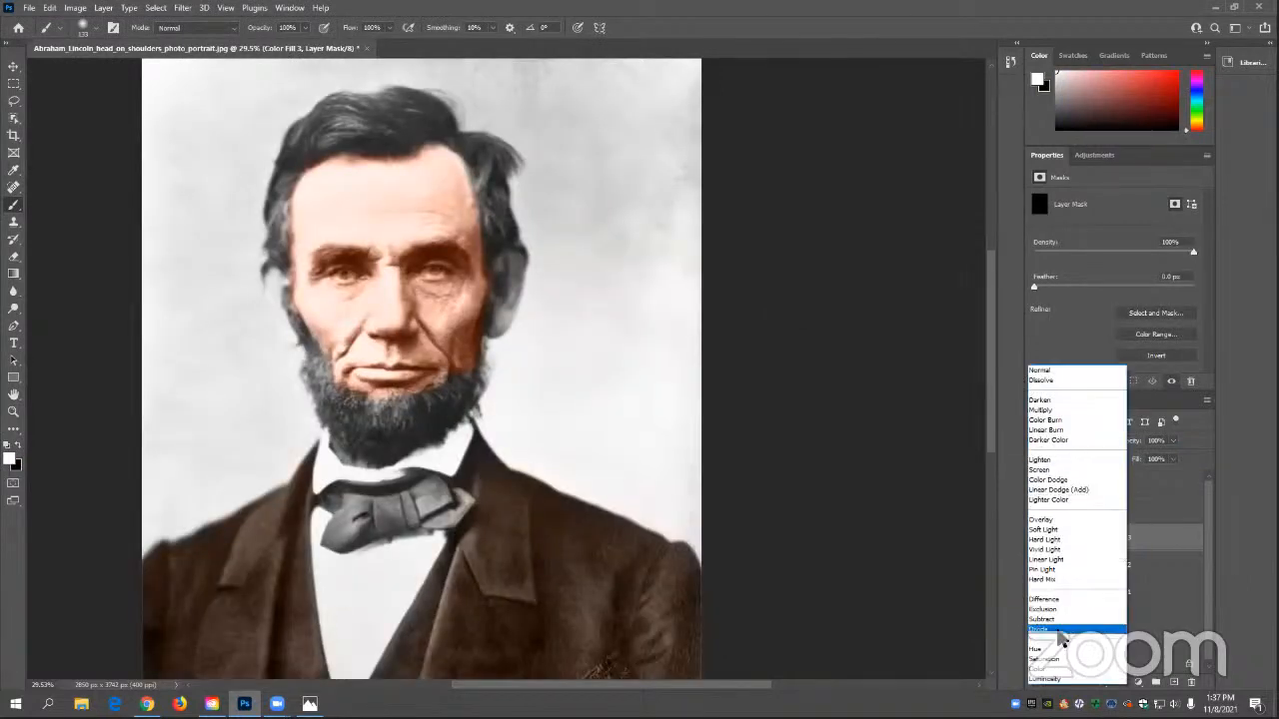
click(1054, 668)
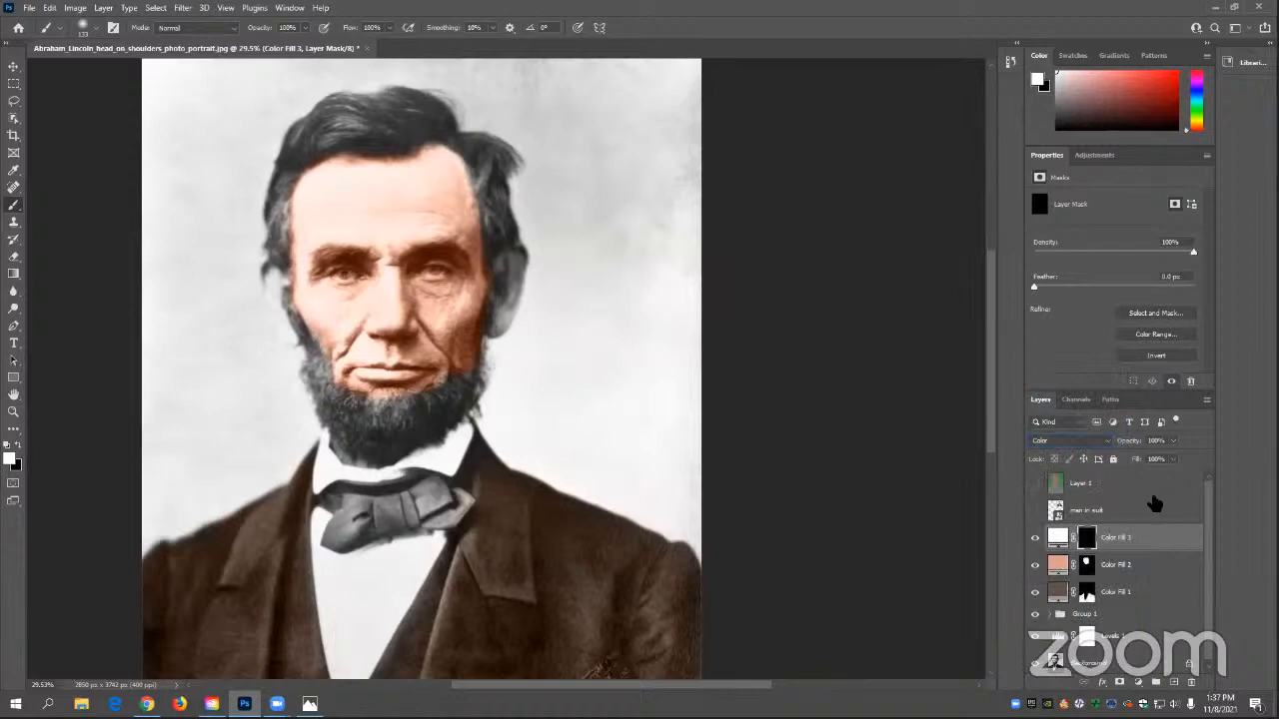
- Set the top fill's color to dusty pink (#c48787) and paint white on its mask over the bow tie
double_click(1059, 540)
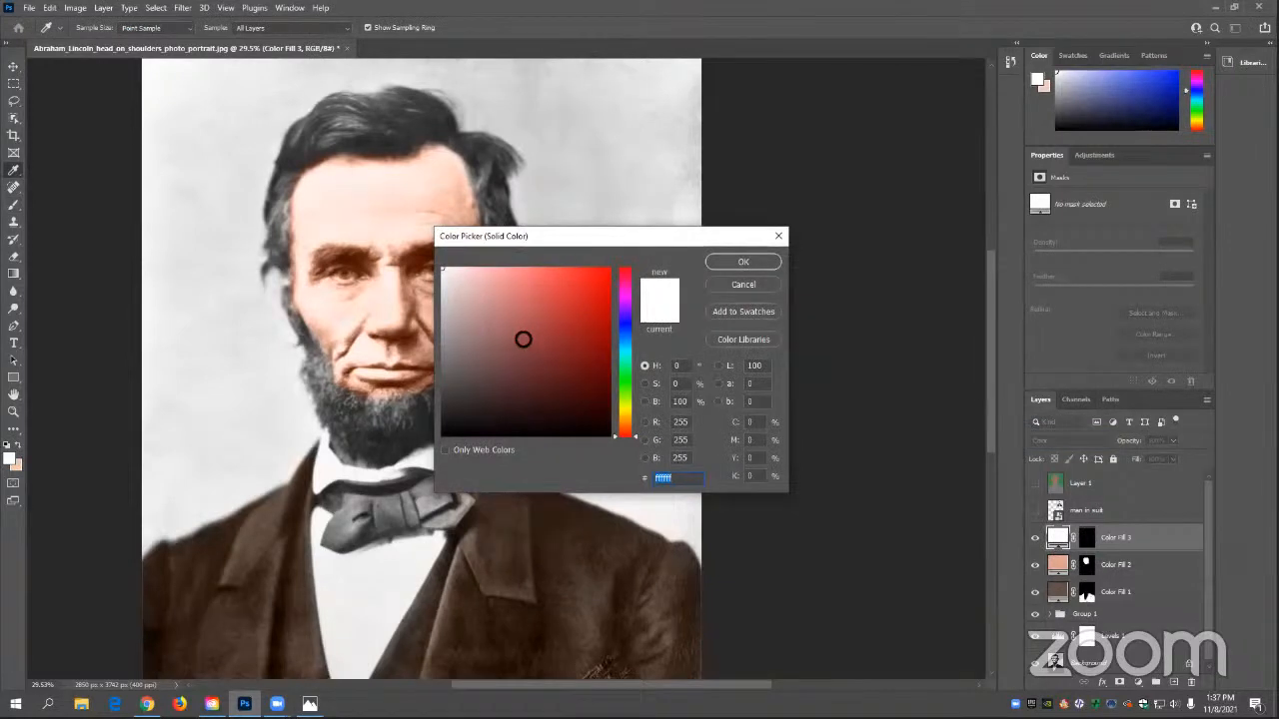
drag(534, 342, 496, 310)
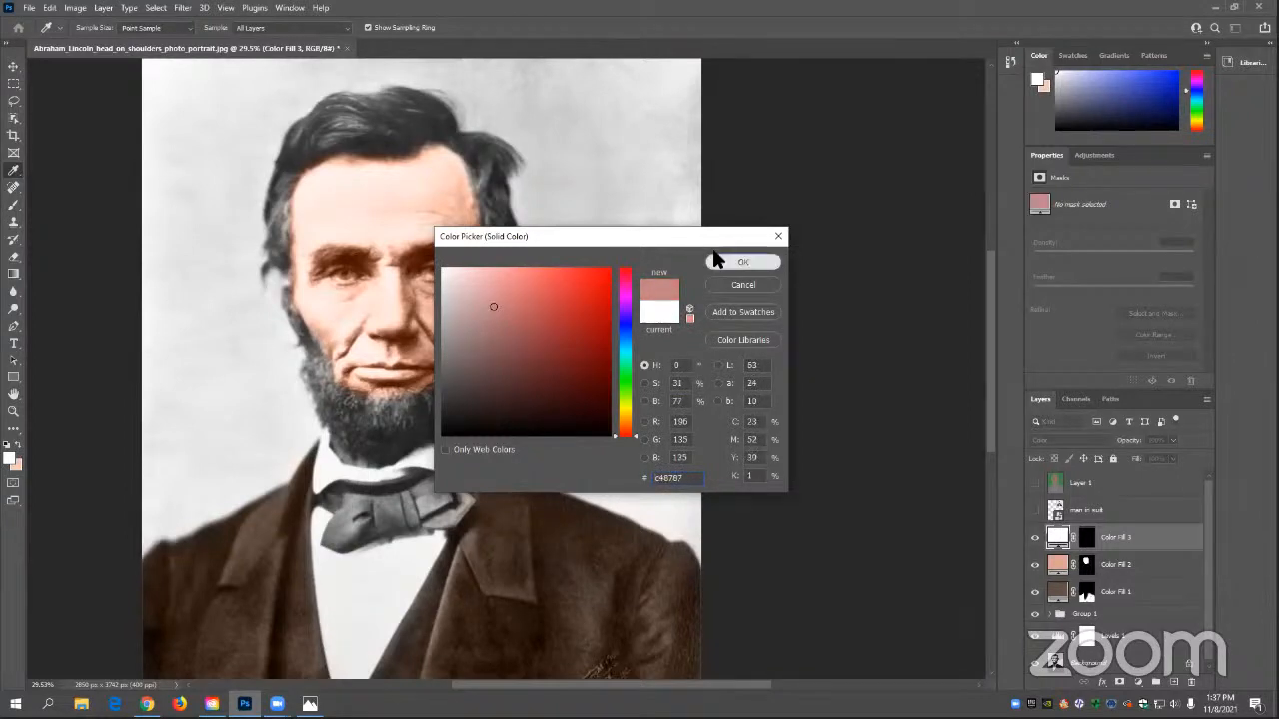
click(721, 263)
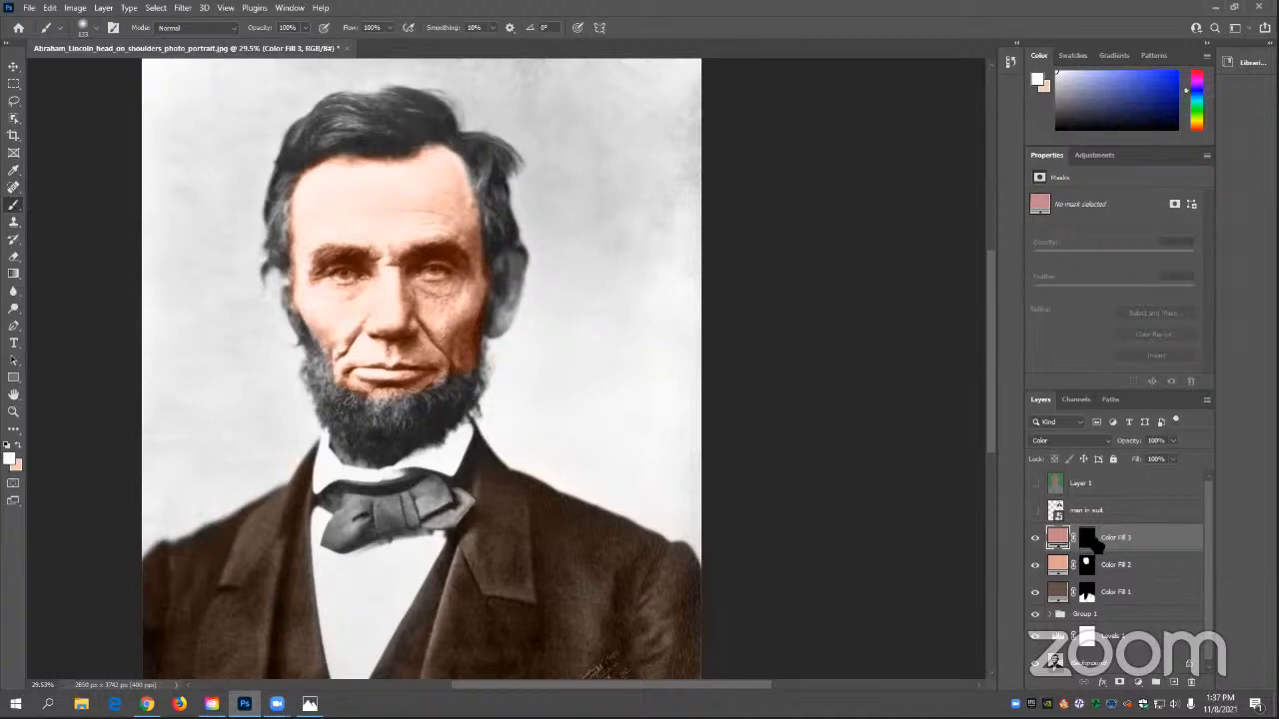
click(1089, 539)
mouse_move(372, 509)
mouse_down()
mouse_move(336, 550)
mouse_move(468, 510)
mouse_move(452, 499)
mouse_move(327, 510)
mouse_move(456, 489)
mouse_up()
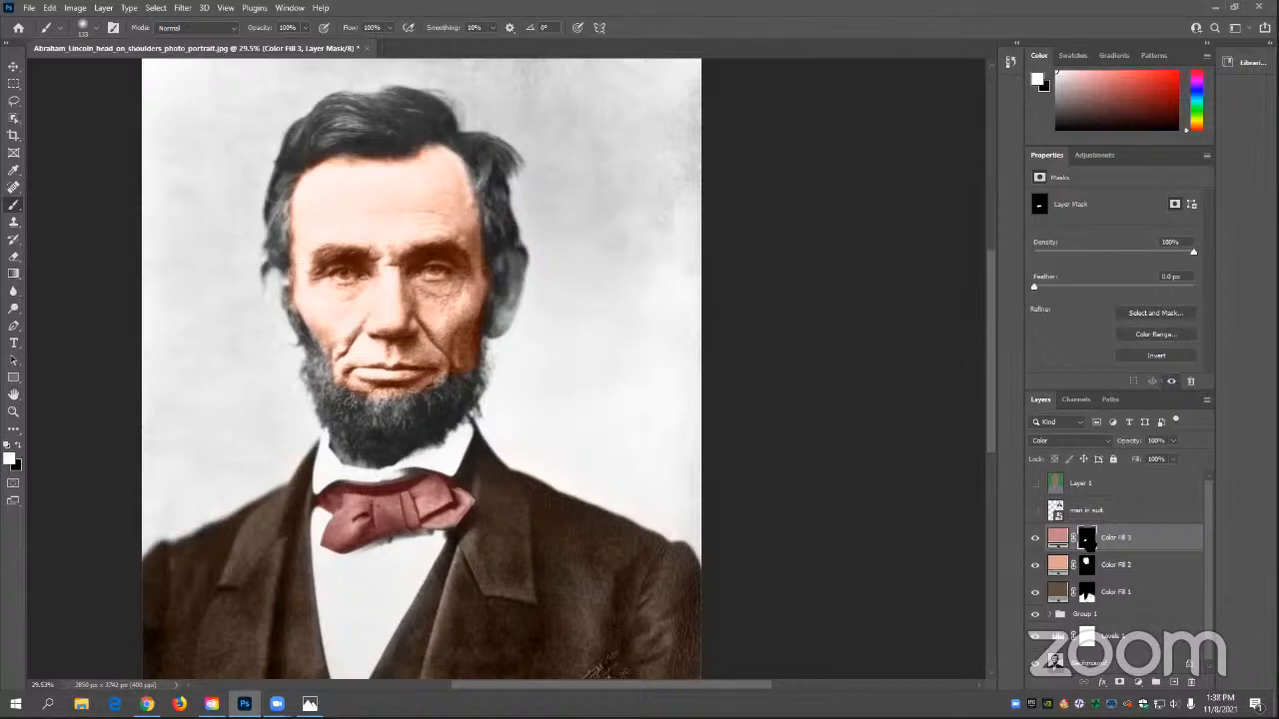
- Change the bow tie fill layer's color to a muted grayish blue with a hue of 209°
double_click(1057, 538)
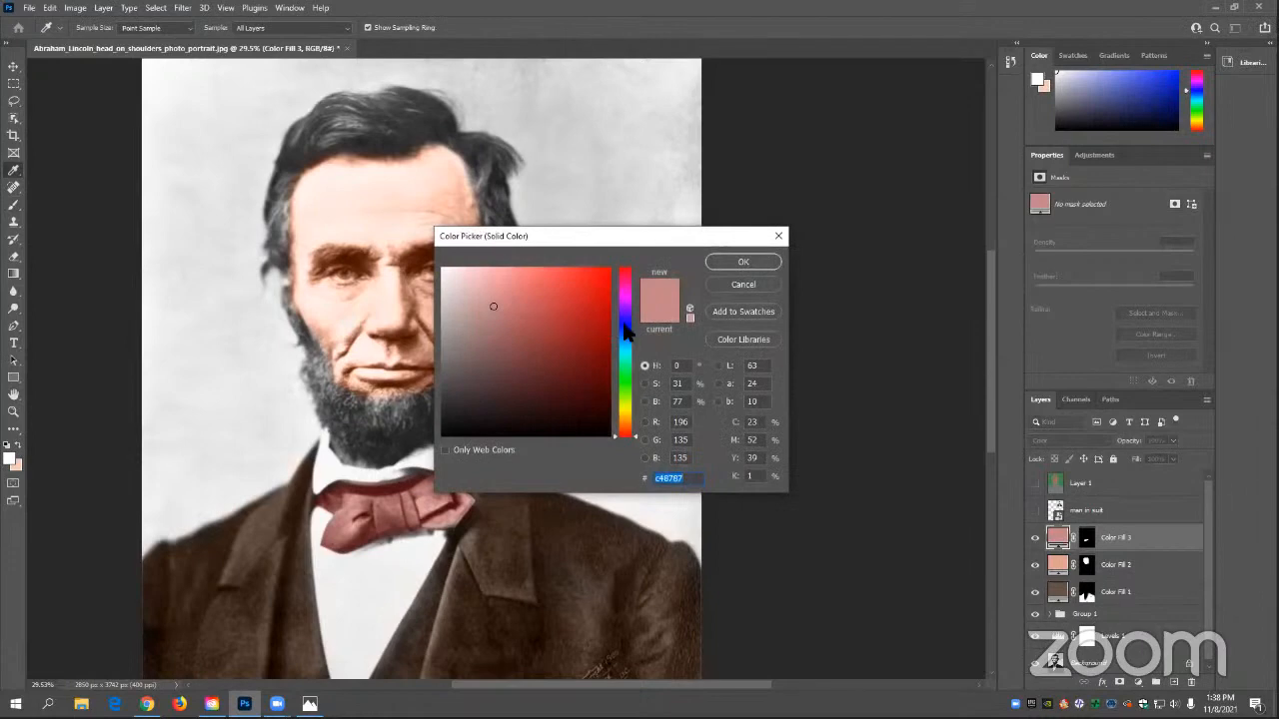
click(622, 326)
drag(622, 330, 624, 339)
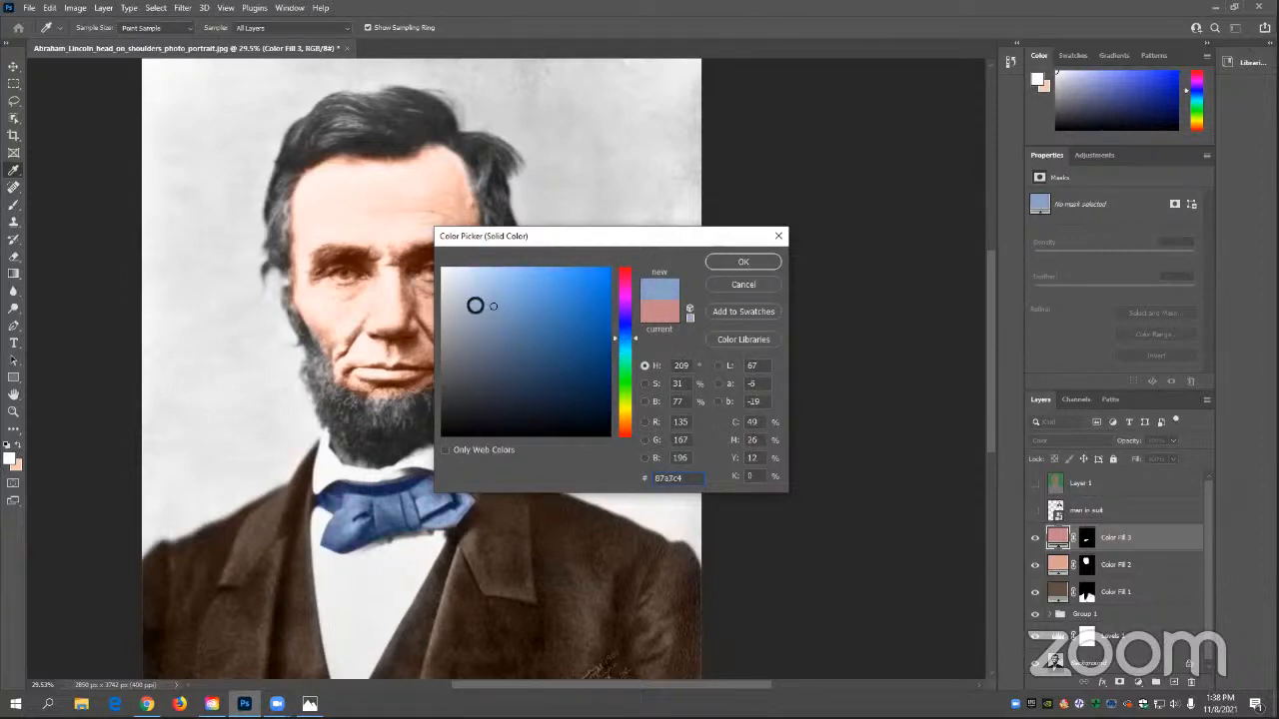
drag(477, 306, 472, 317)
click(739, 261)
key(b)
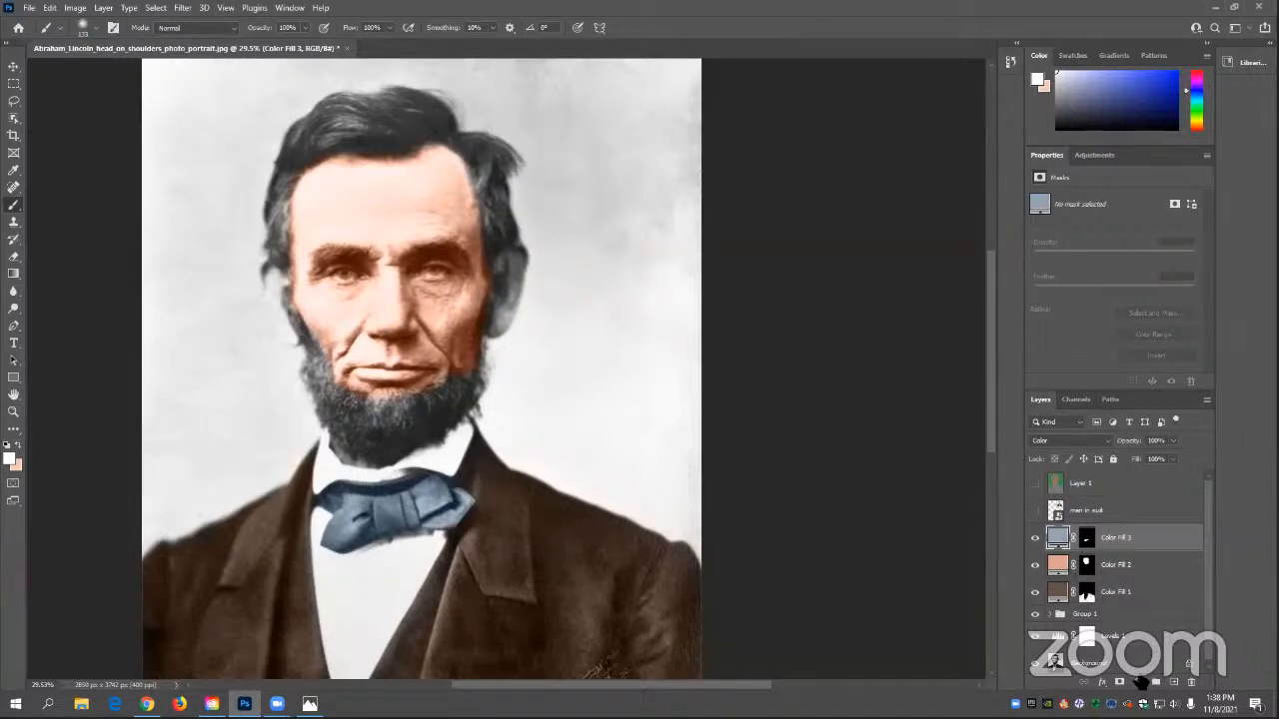
- Add a dusty red (#985e5e) Solid Color fill layer directly above the bow tie fill layer
click(1139, 685)
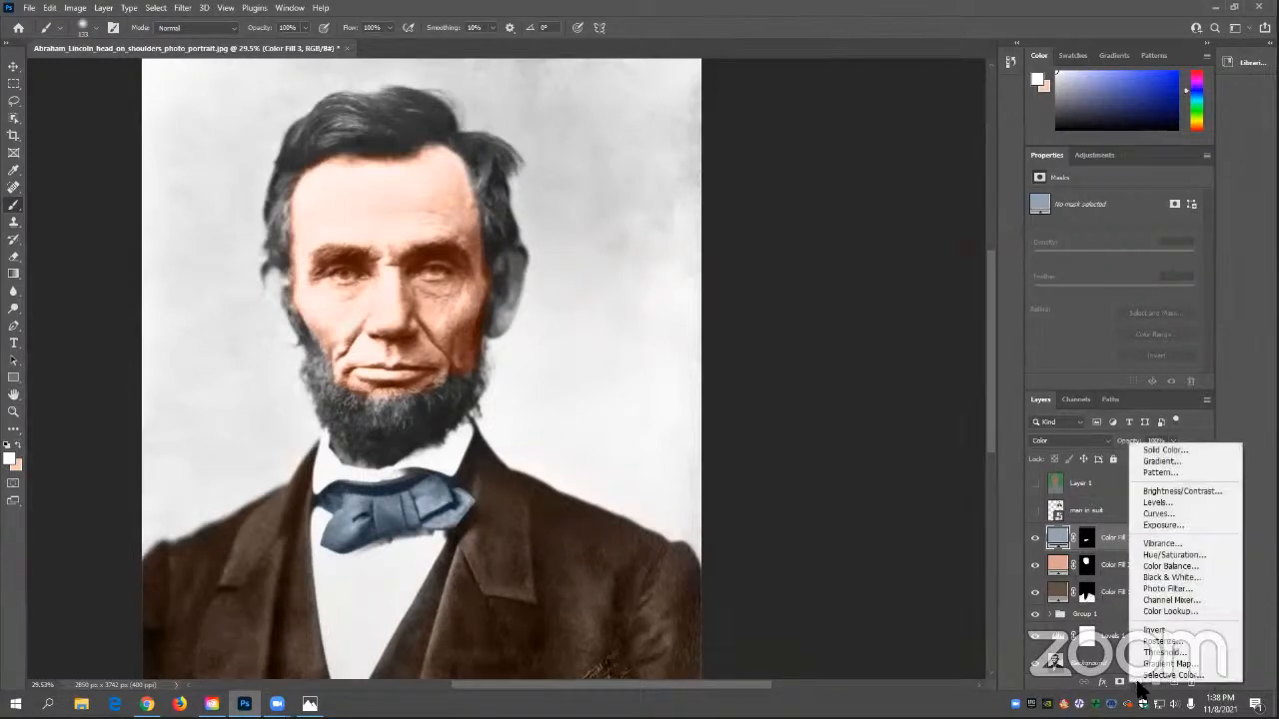
click(1165, 450)
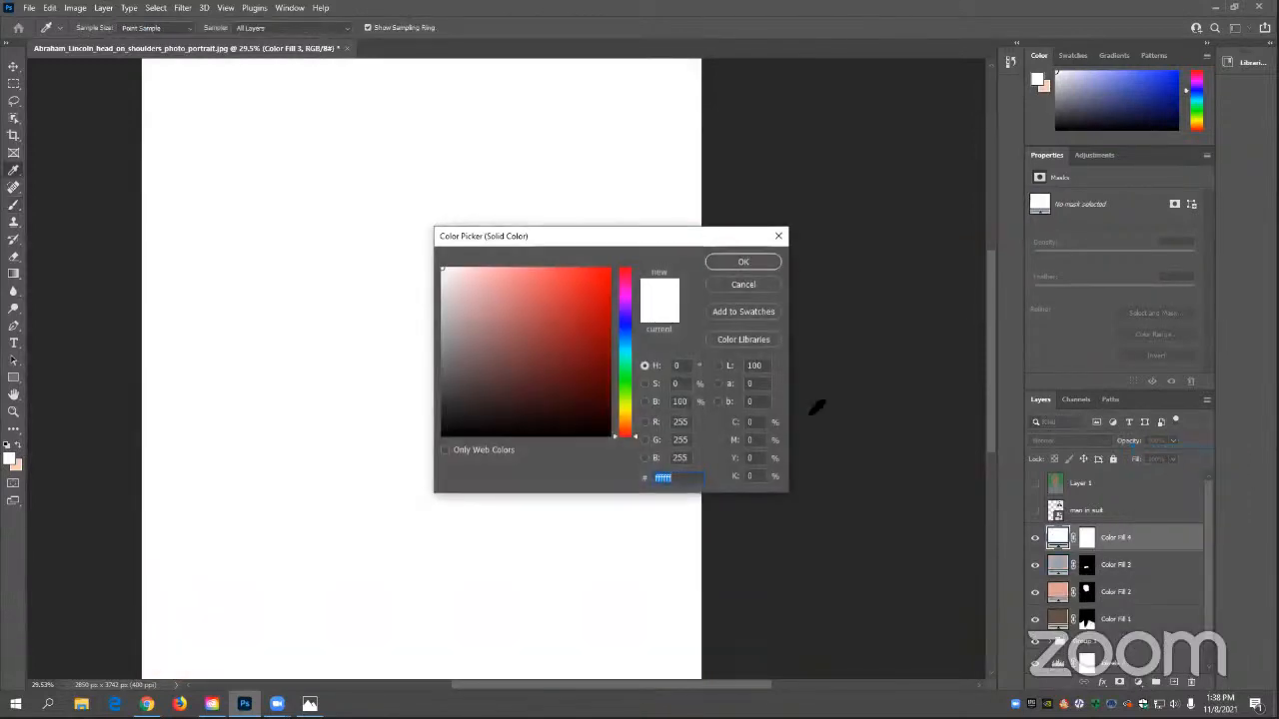
drag(528, 297, 506, 335)
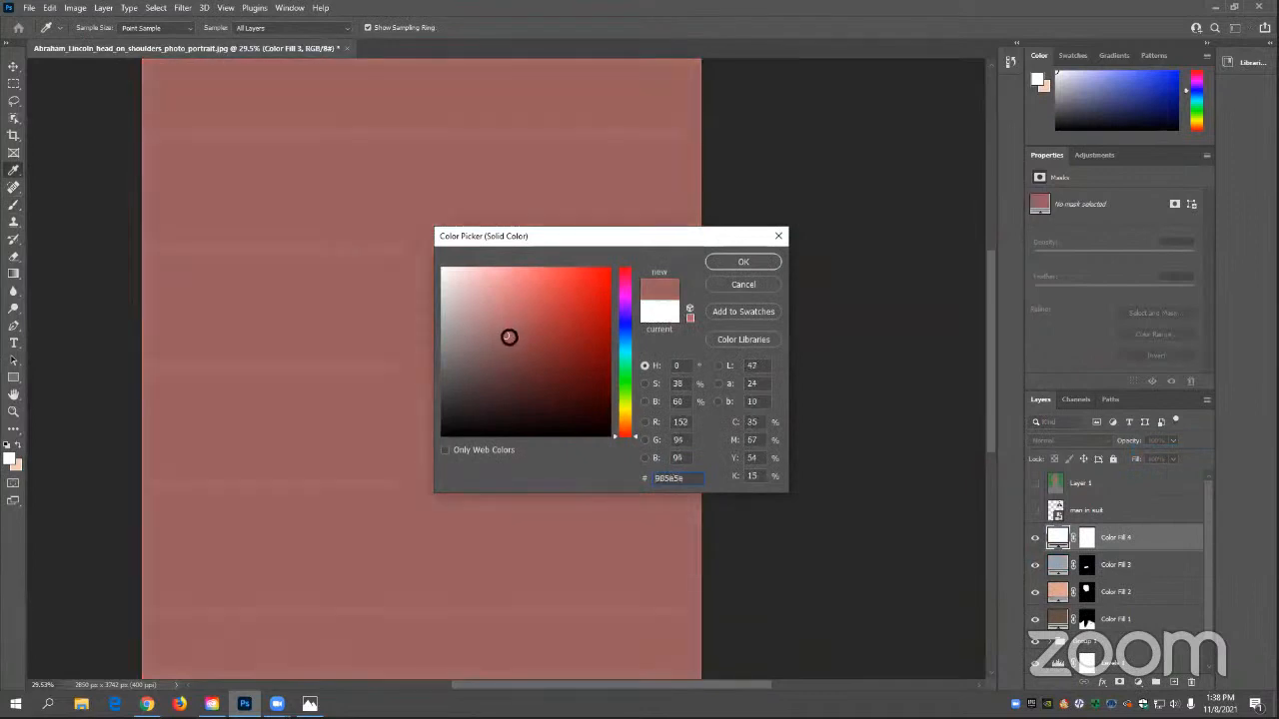
click(744, 262)
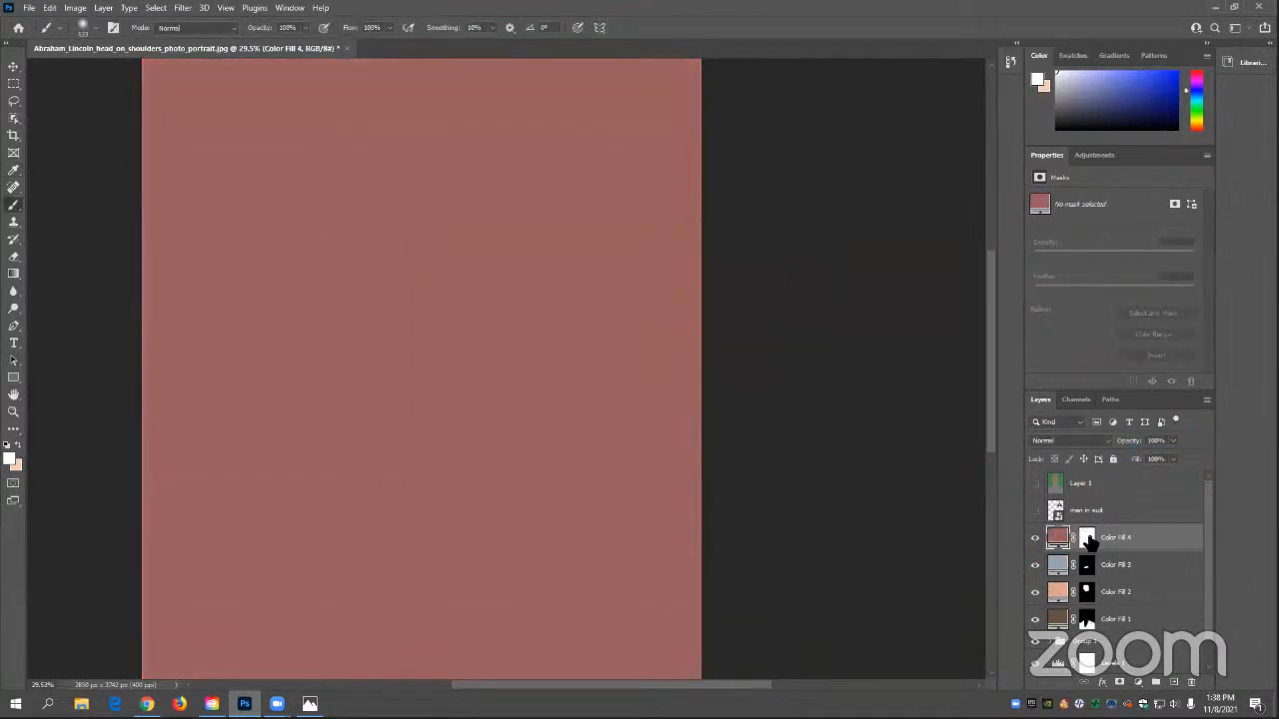
- Invert the dusty red fill layer's mask to black and set its blend mode to Color
click(1088, 544)
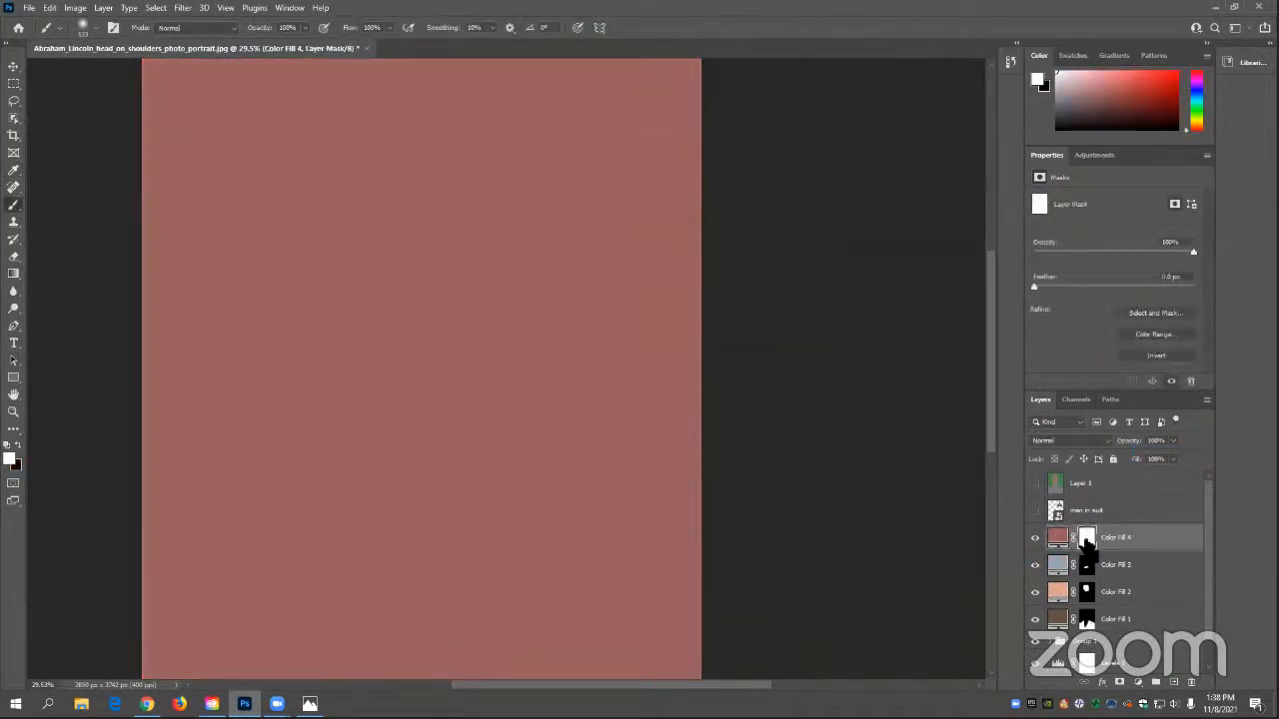
key(ctrl+i)
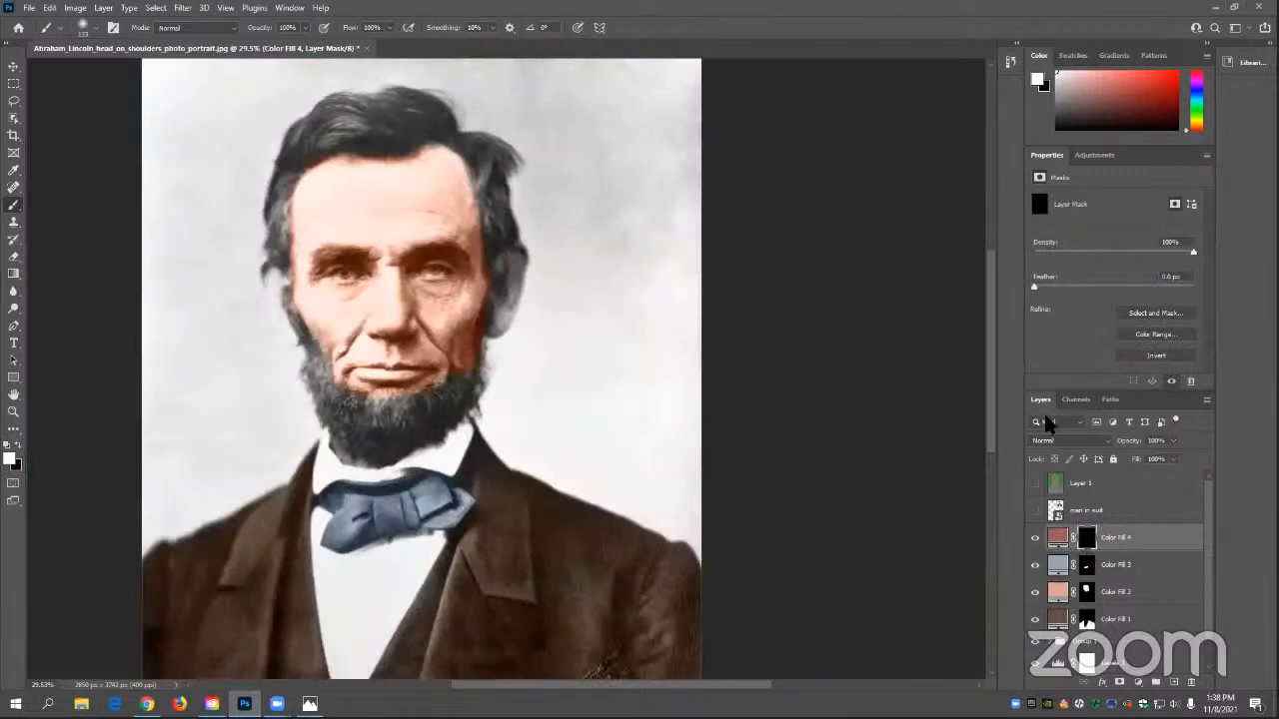
click(1048, 441)
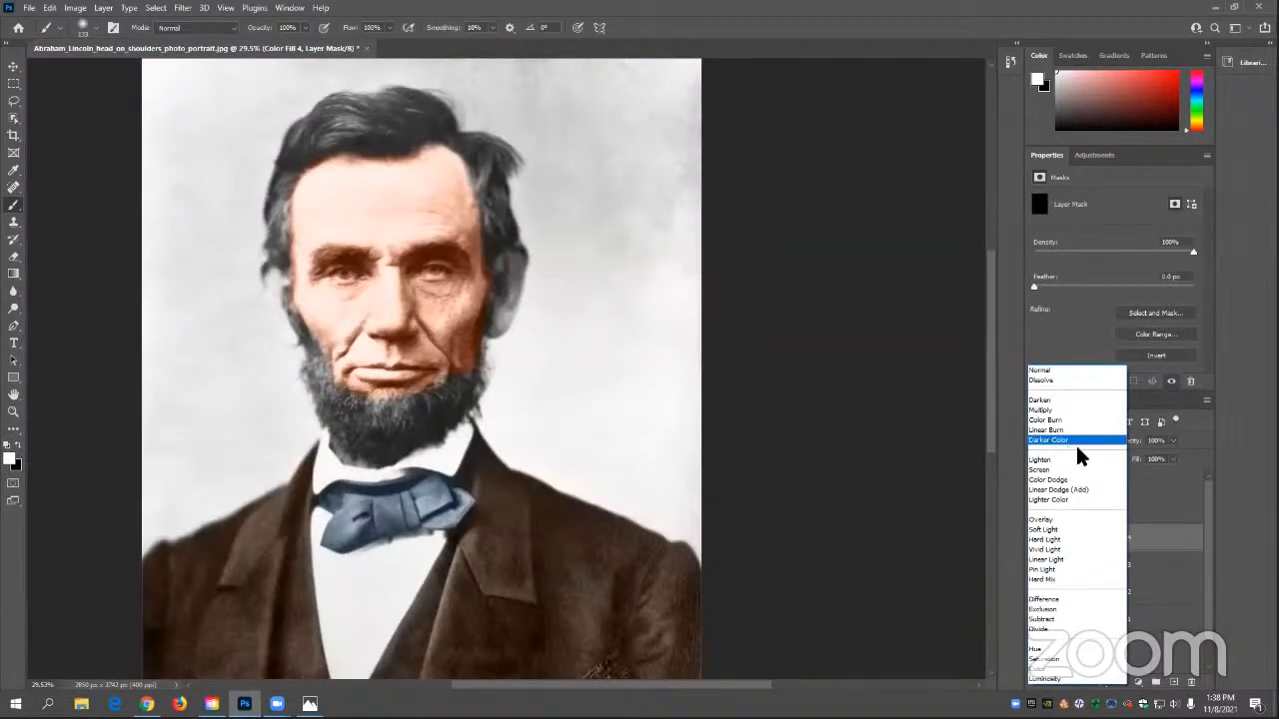
click(1044, 670)
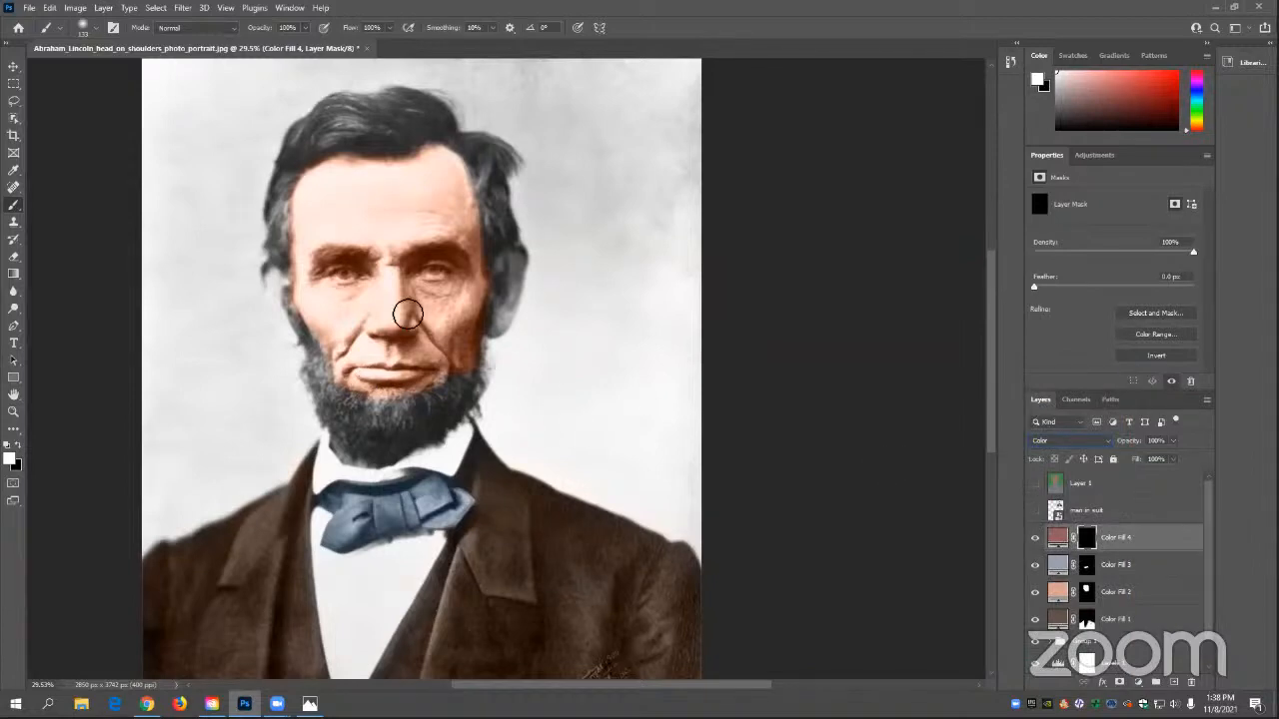
- Reduce the brush size and paint white on the dusty red fill's mask over the lips
click(96, 29)
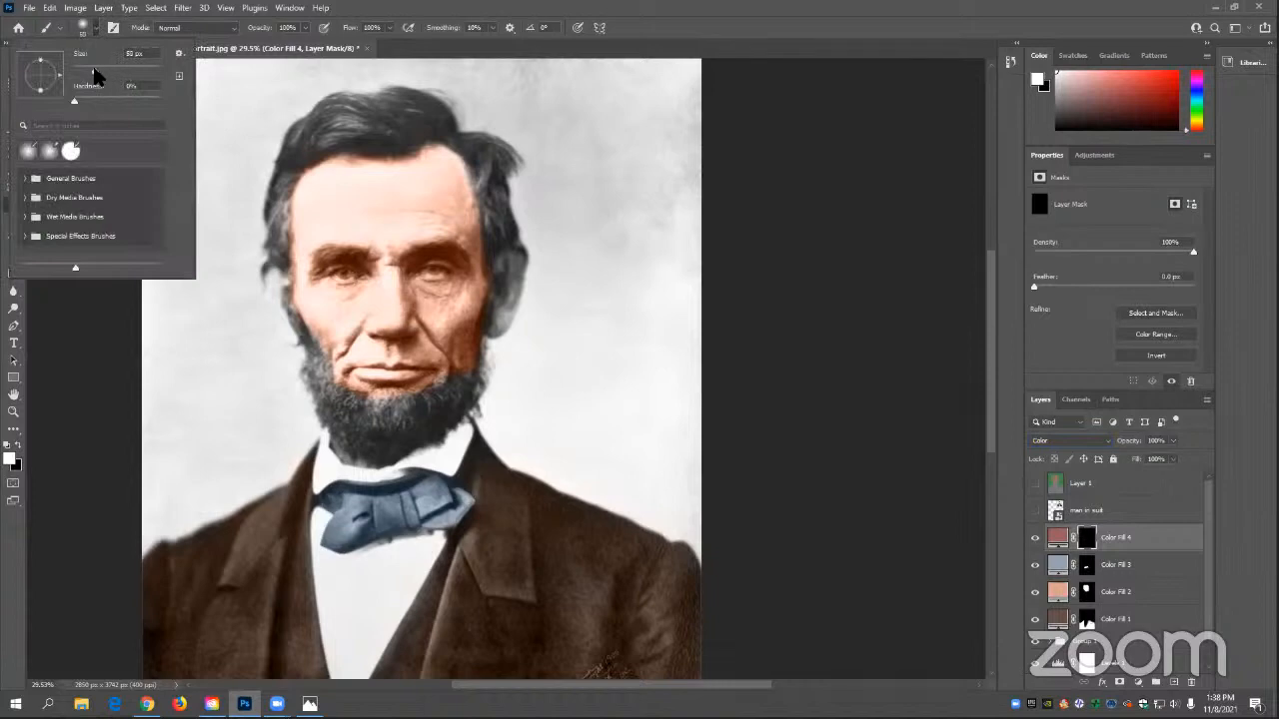
click(85, 68)
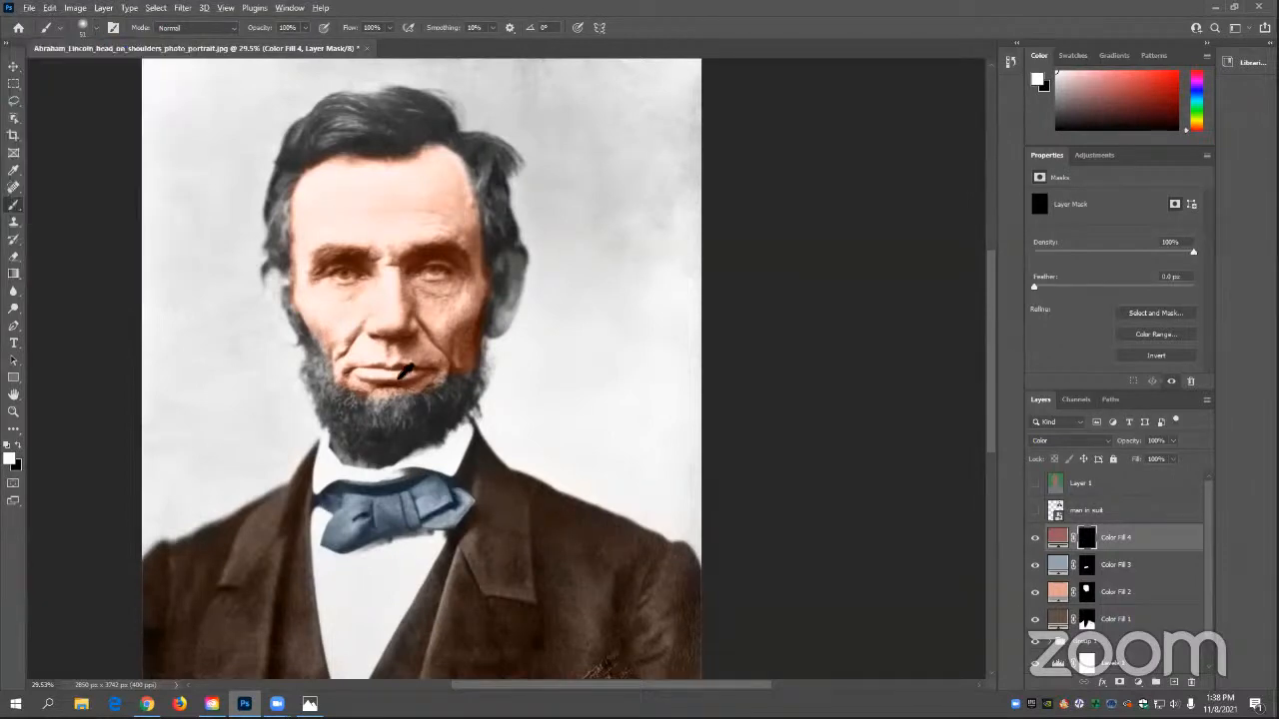
scroll(385, 374, up, 5)
scroll(386, 374, up, 3)
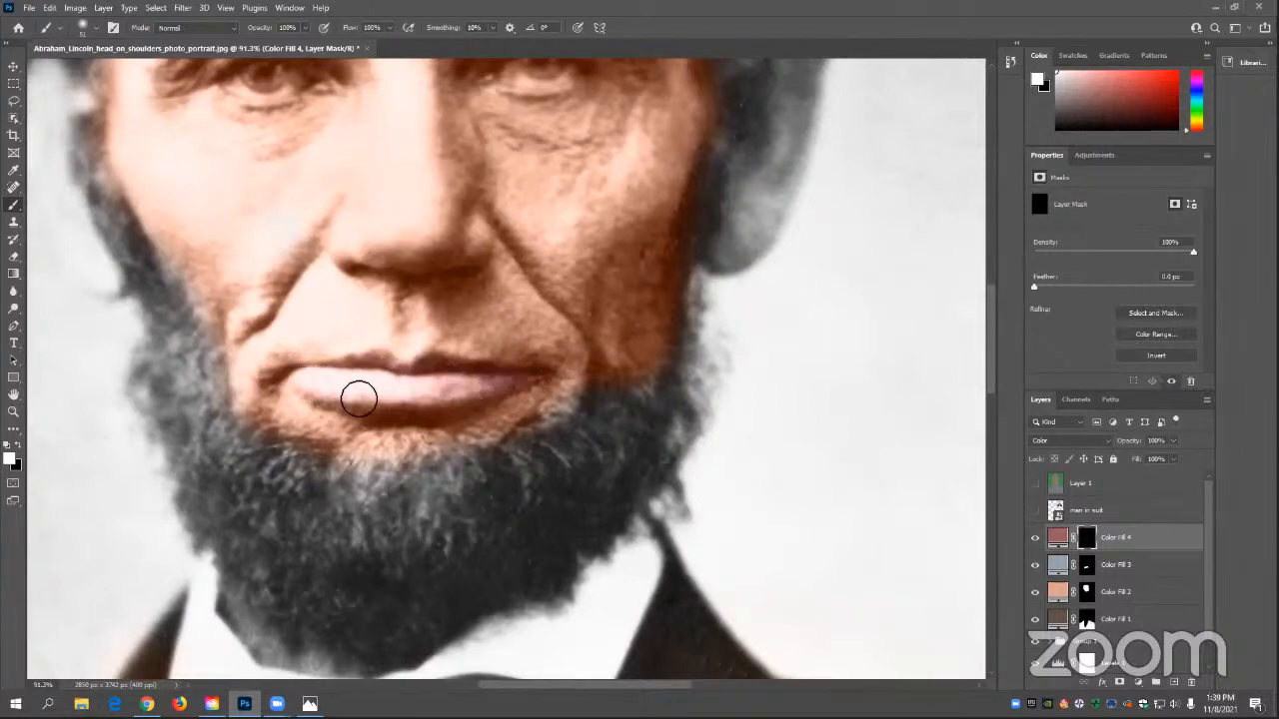
scroll(590, 370, down, 10)
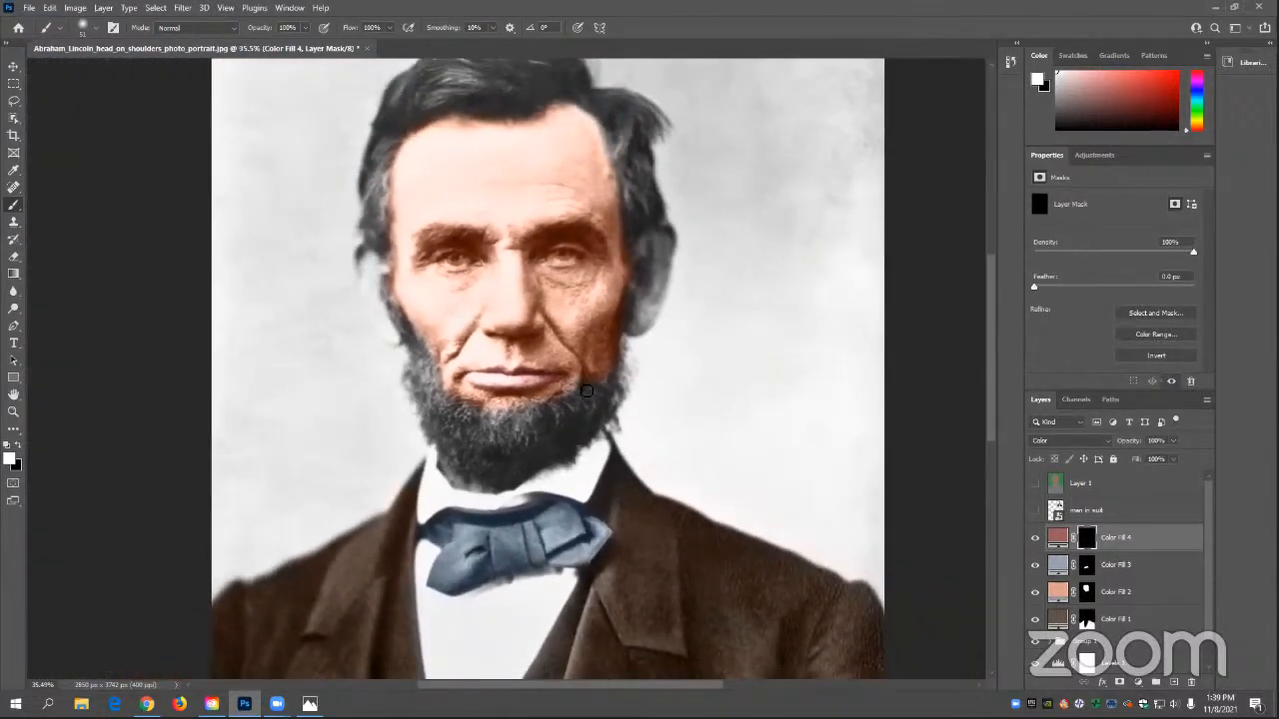
- Keep the lip fill's color as it is and lower the layer's opacity to 73%
double_click(1061, 537)
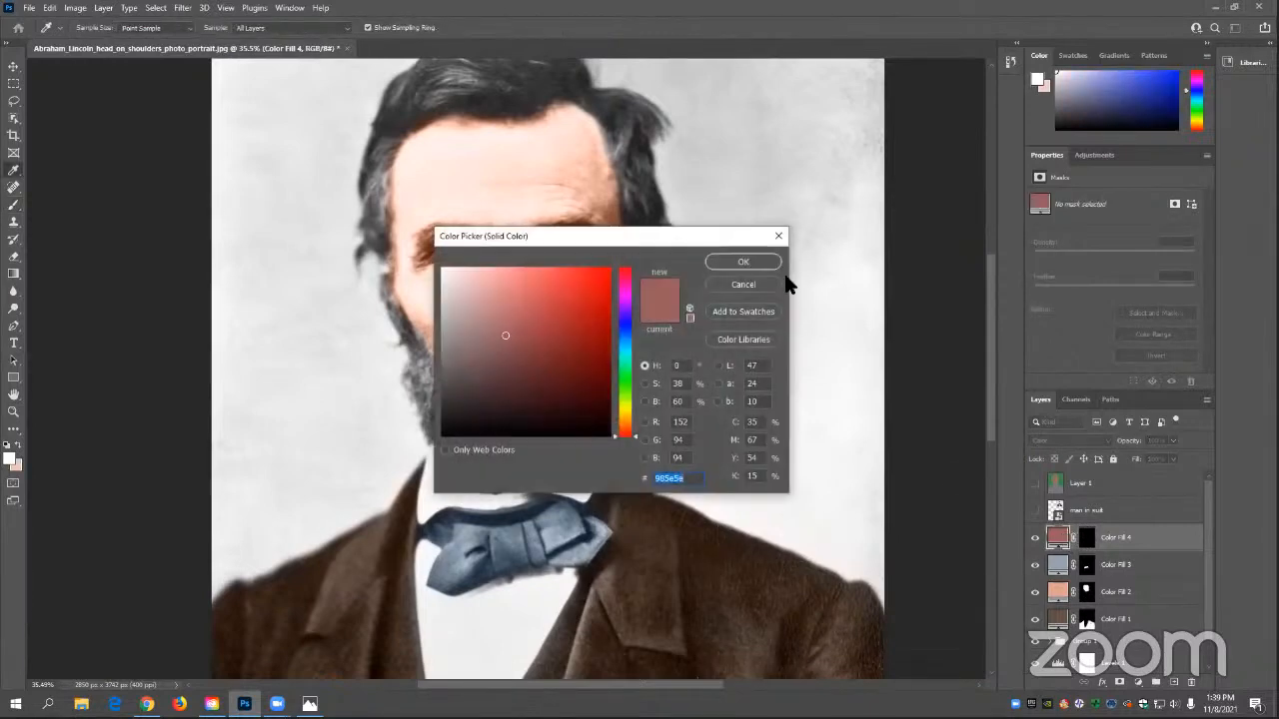
click(757, 262)
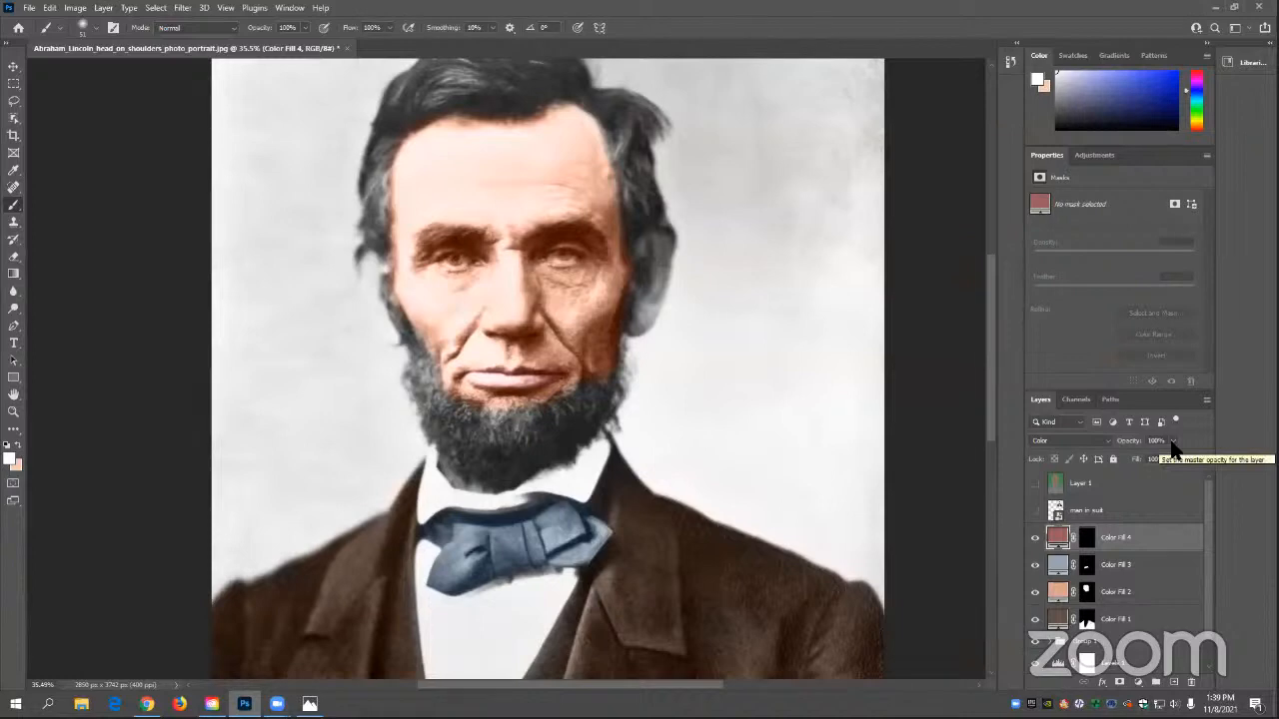
click(1173, 442)
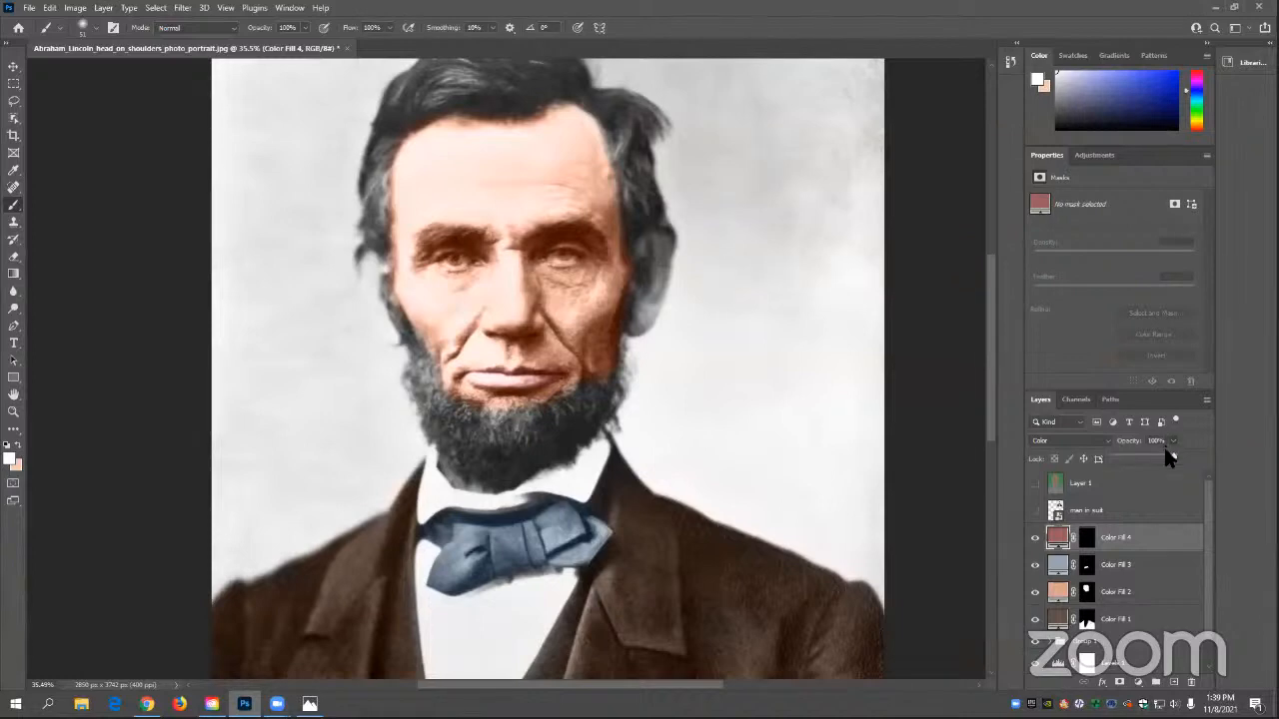
click(1171, 457)
drag(1154, 461, 1171, 445)
- Show the man in suit reference, sample the blue of his tie as foreground color, hide the reference and select the lip fill's mask
click(1059, 510)
click(1035, 511)
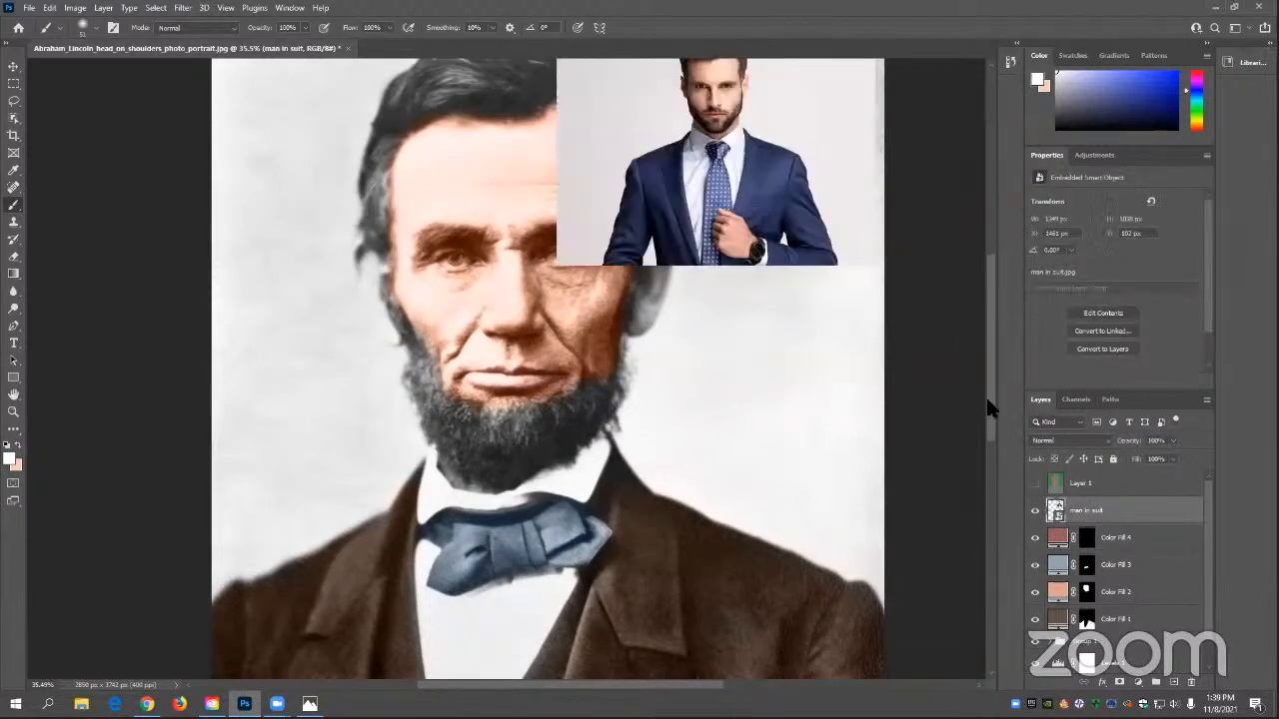
scroll(987, 378, up, 3)
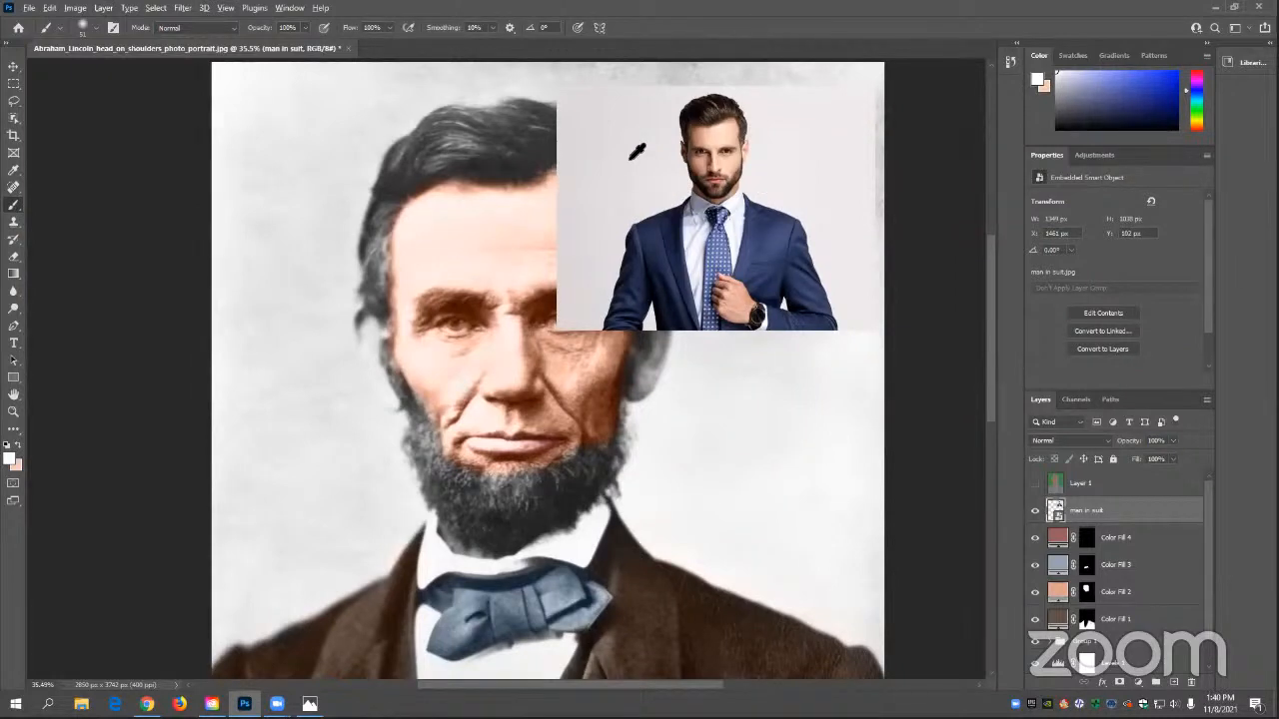
drag(636, 150, 711, 238)
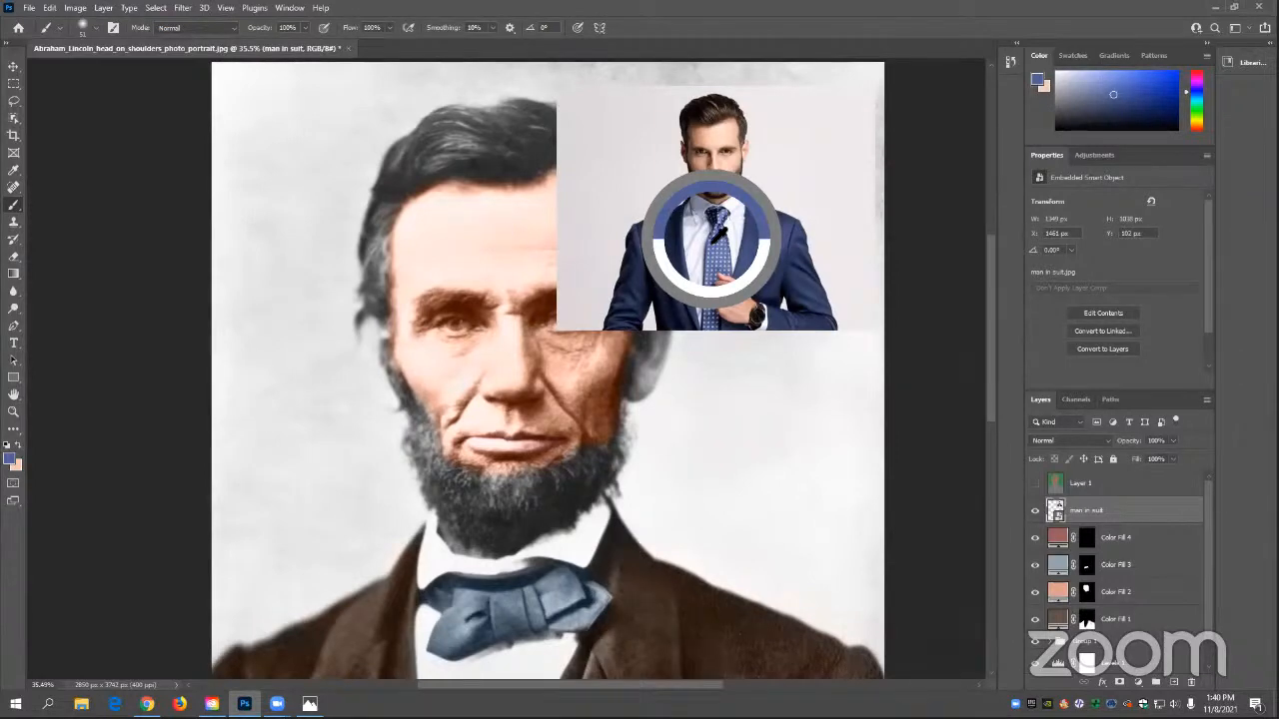
drag(711, 241, 718, 238)
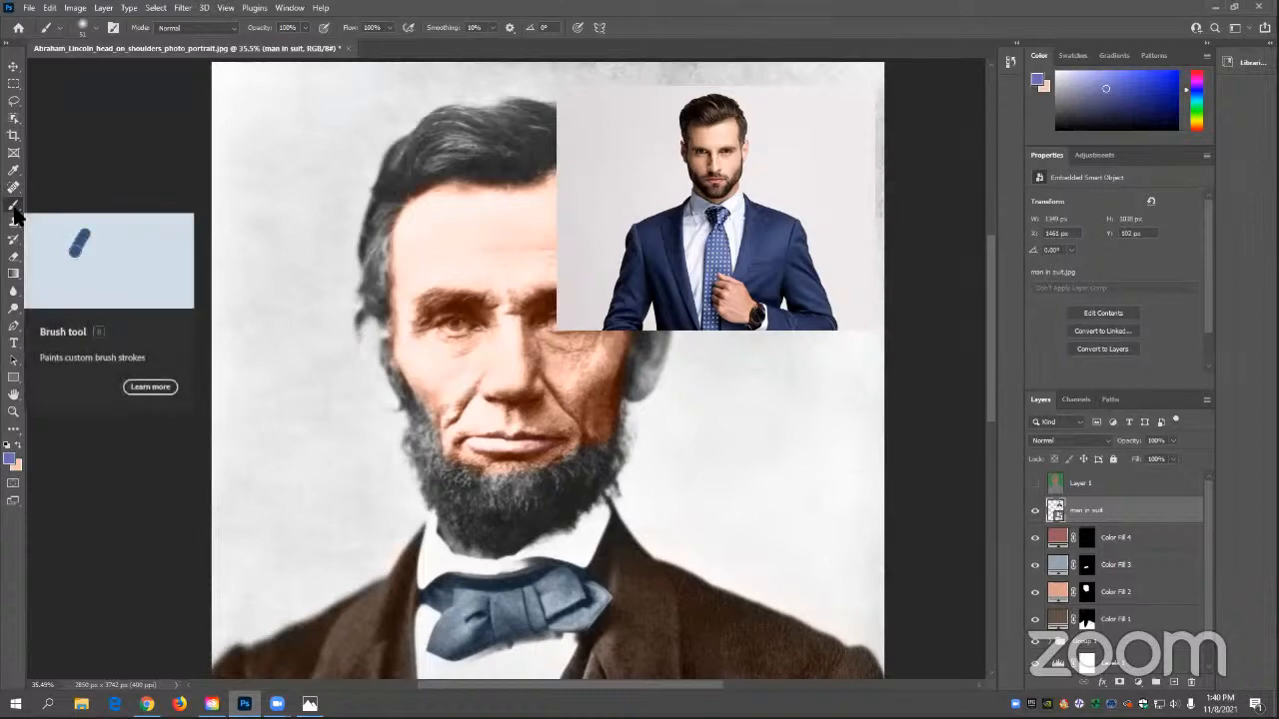
click(1035, 511)
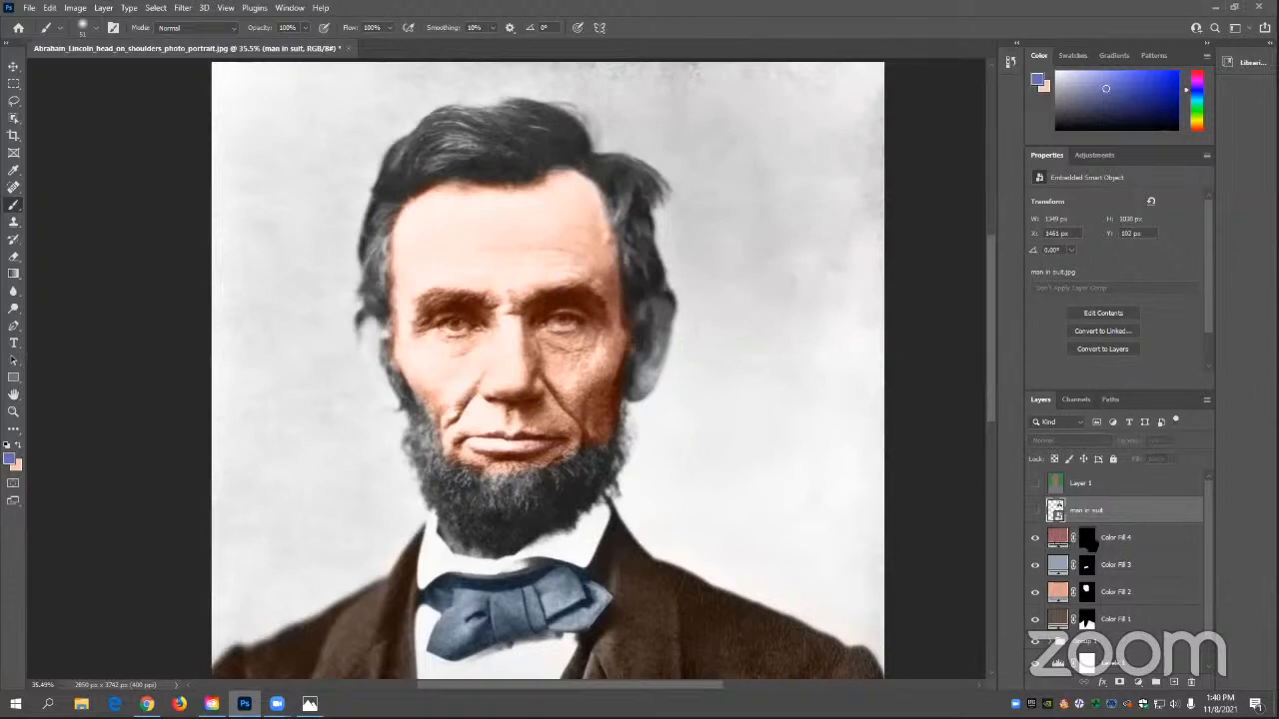
click(1088, 540)
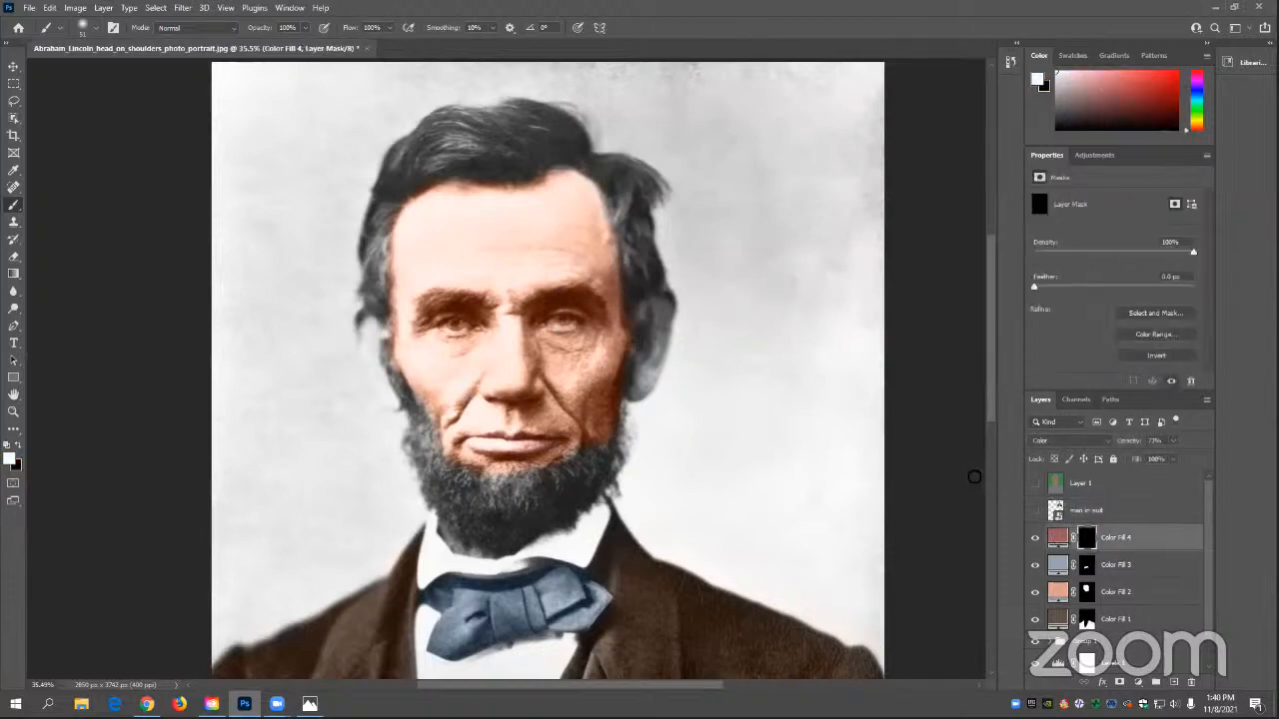
- Show the man in suit reference again and recolor the lip fill with blue (#6f80b9) sampled from his tie
click(1035, 510)
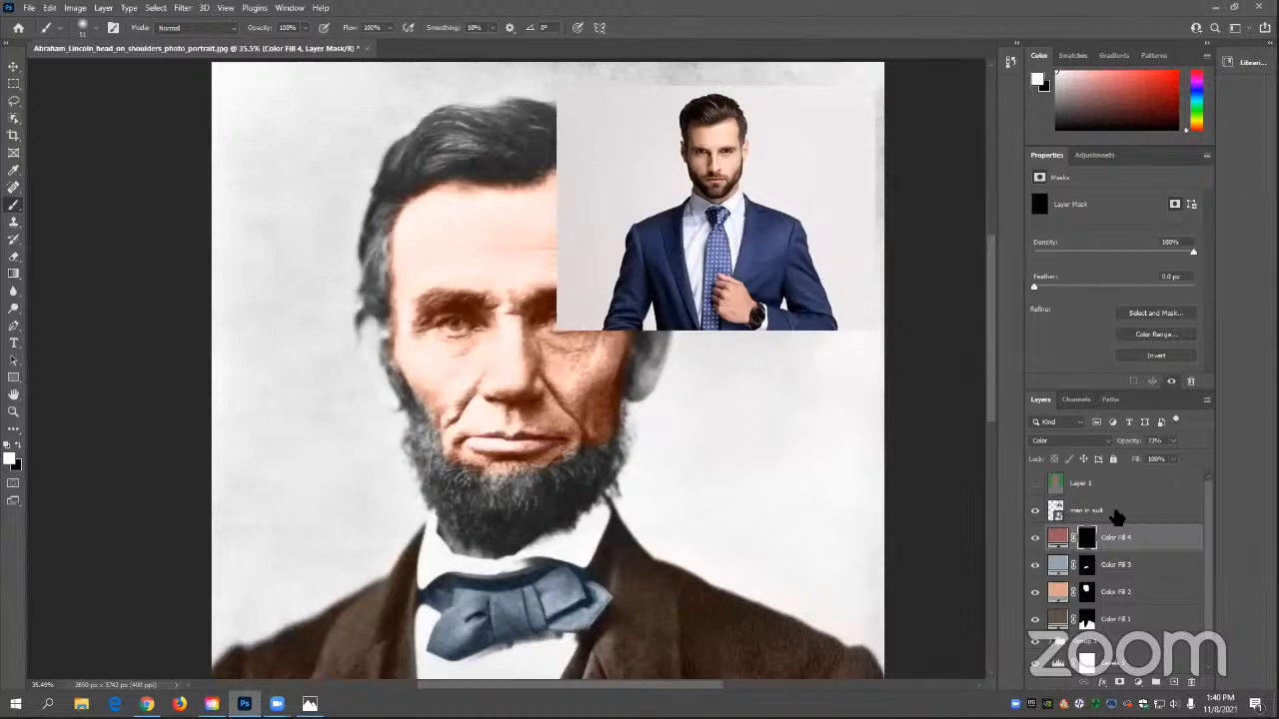
double_click(1059, 540)
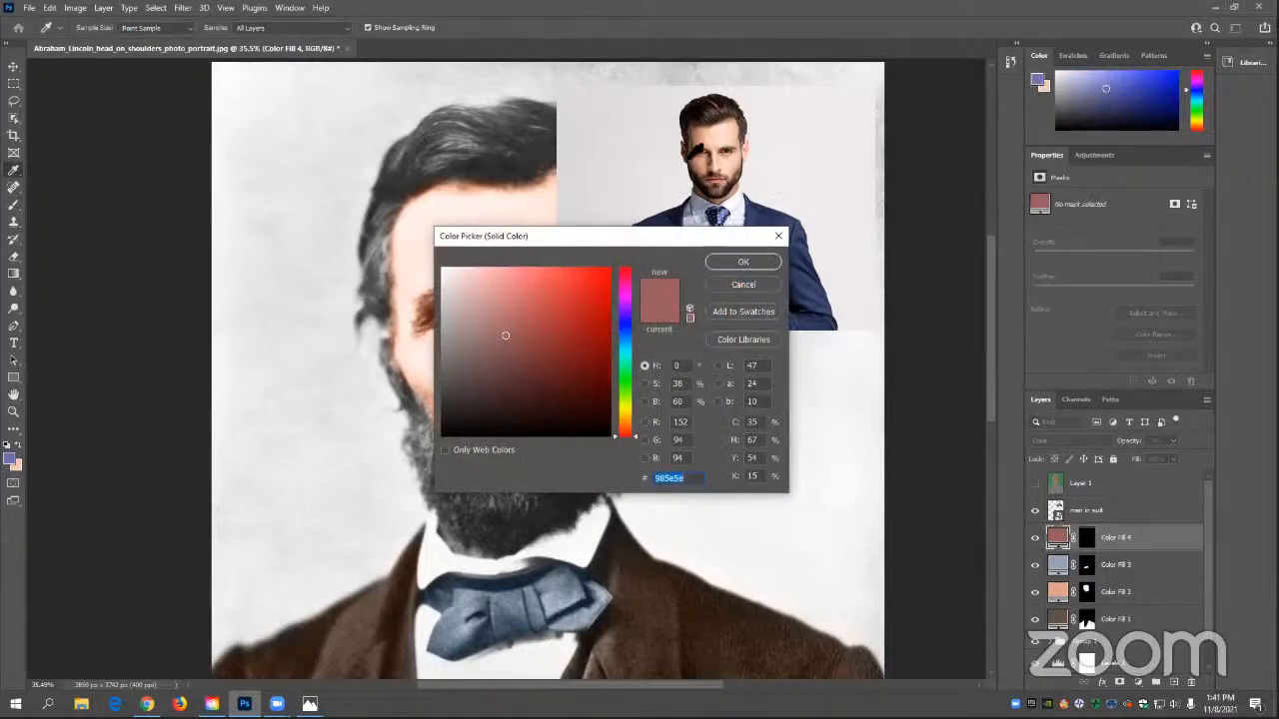
drag(663, 237, 475, 329)
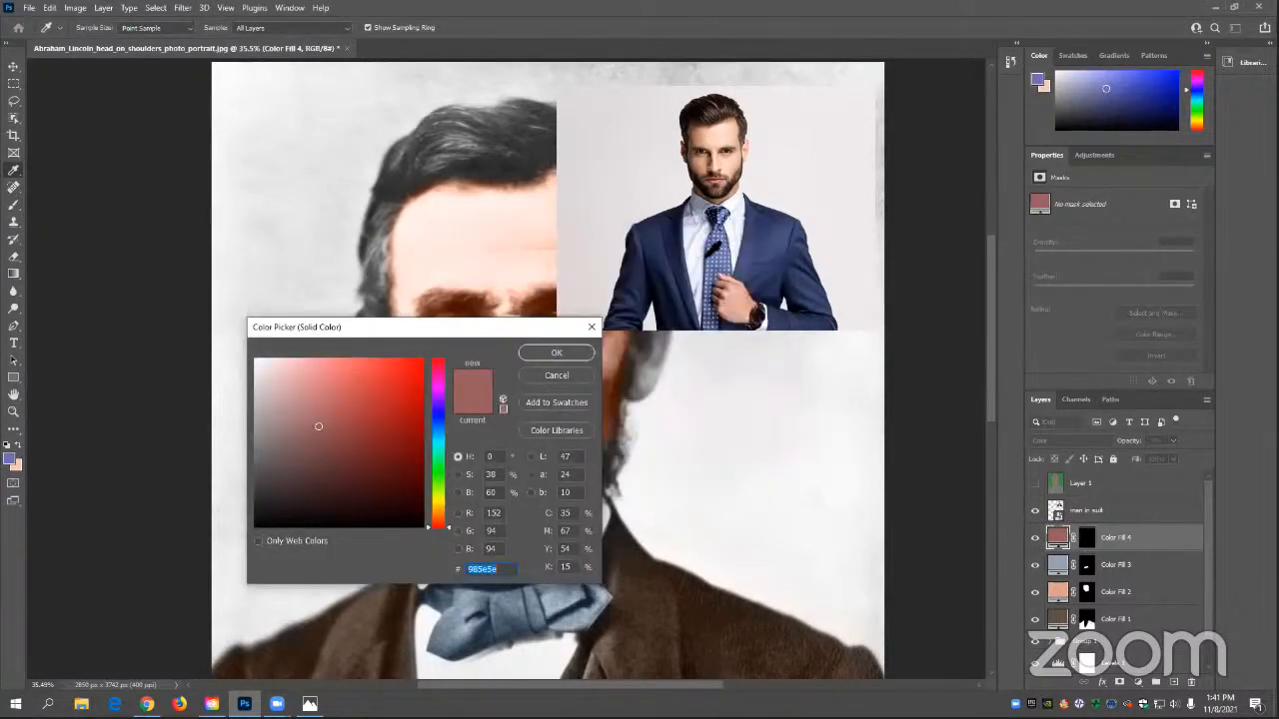
click(708, 261)
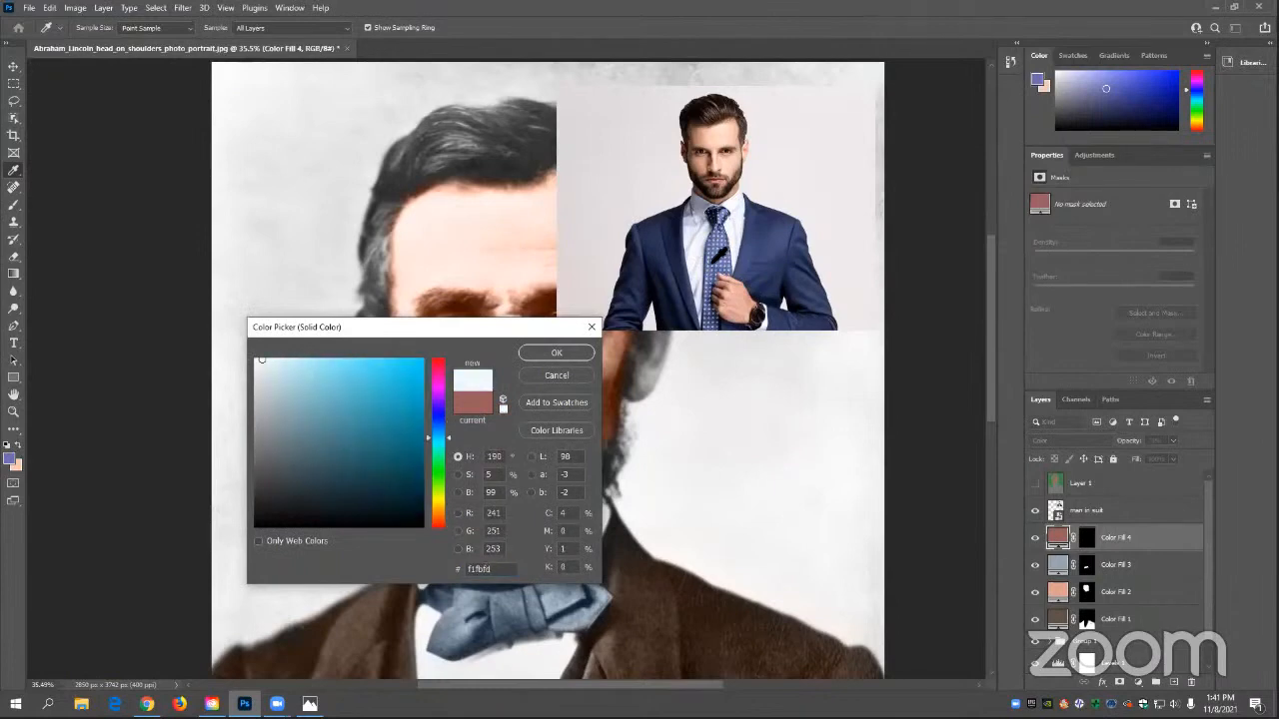
click(713, 260)
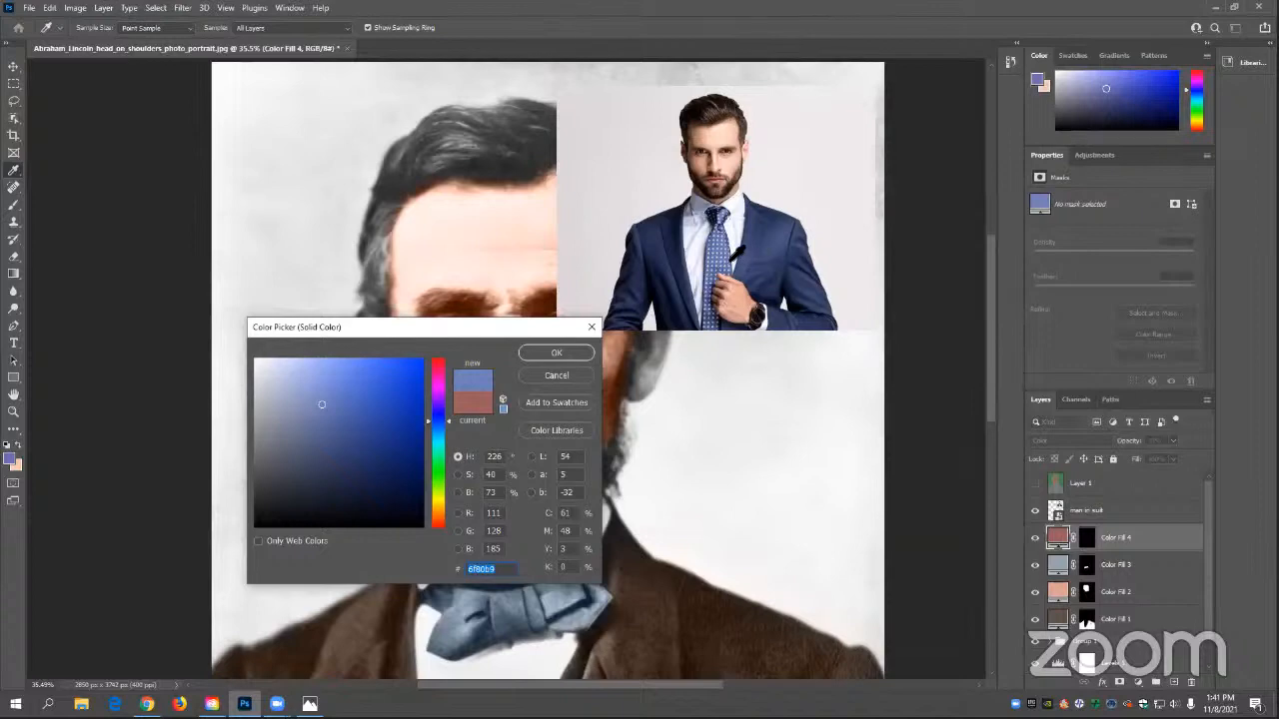
click(556, 355)
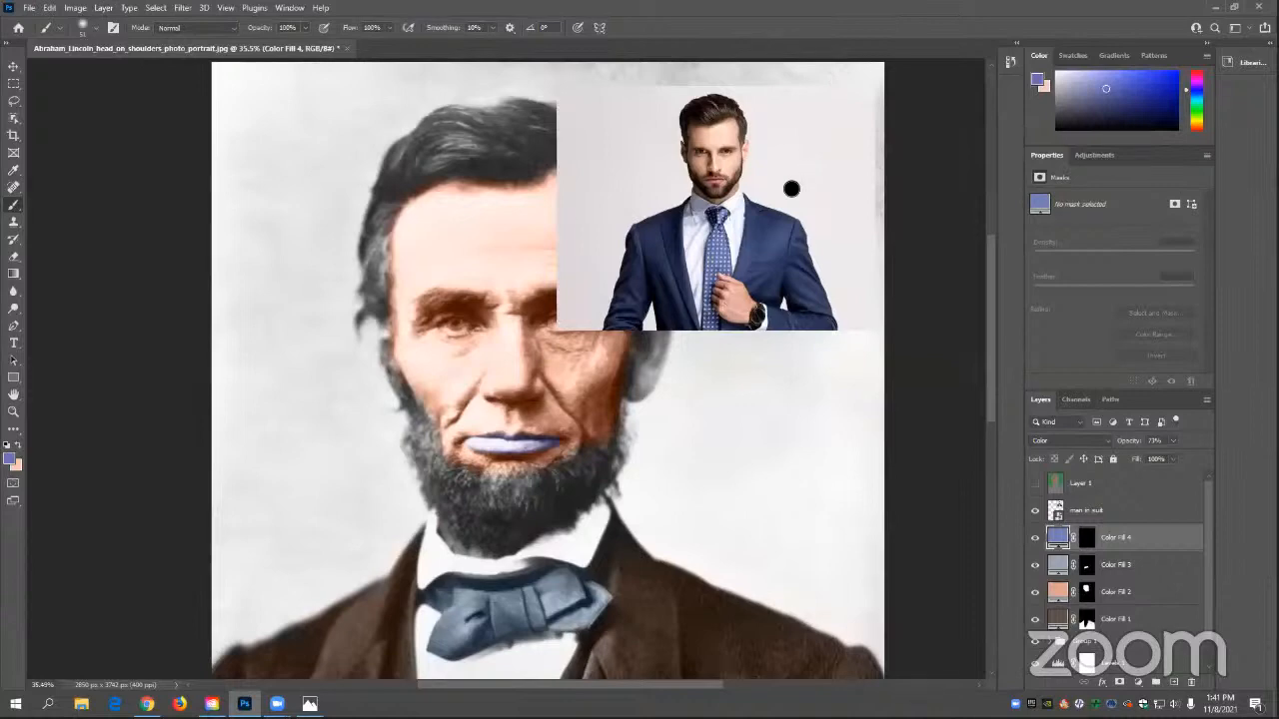
- Step back in the history to before the blue lip recolor, then restore the recolored state
click(1007, 60)
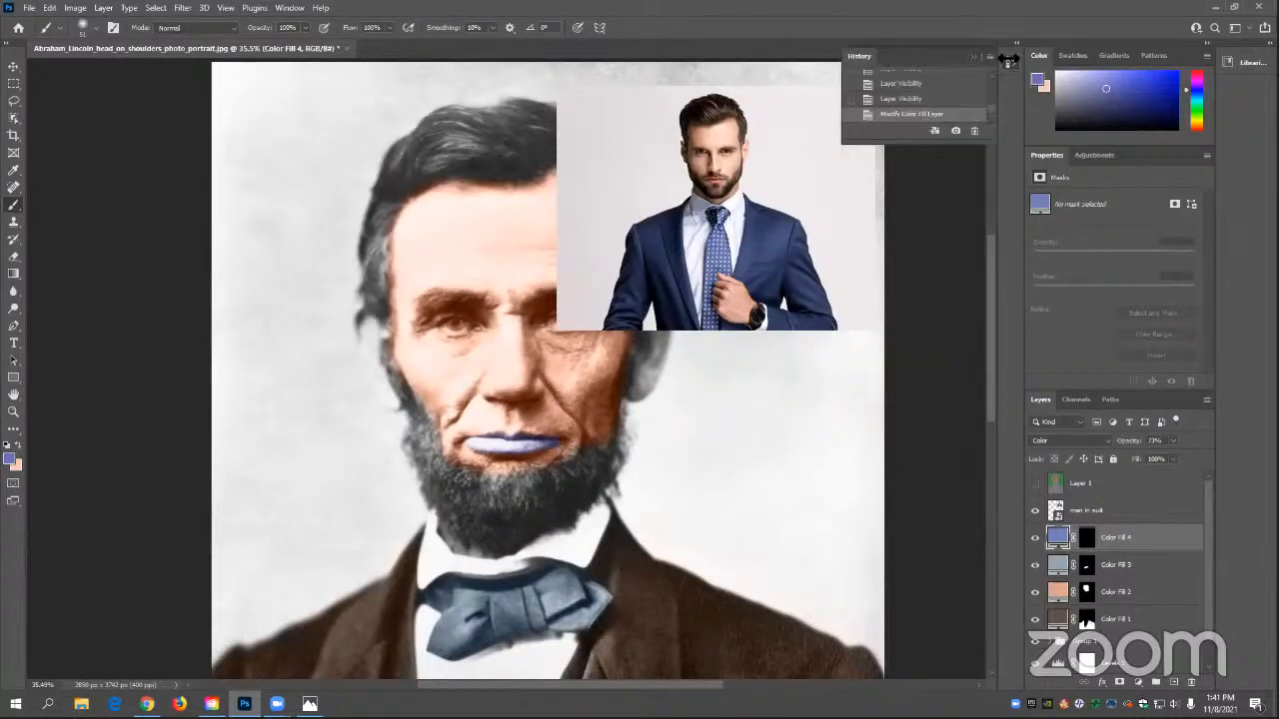
click(907, 99)
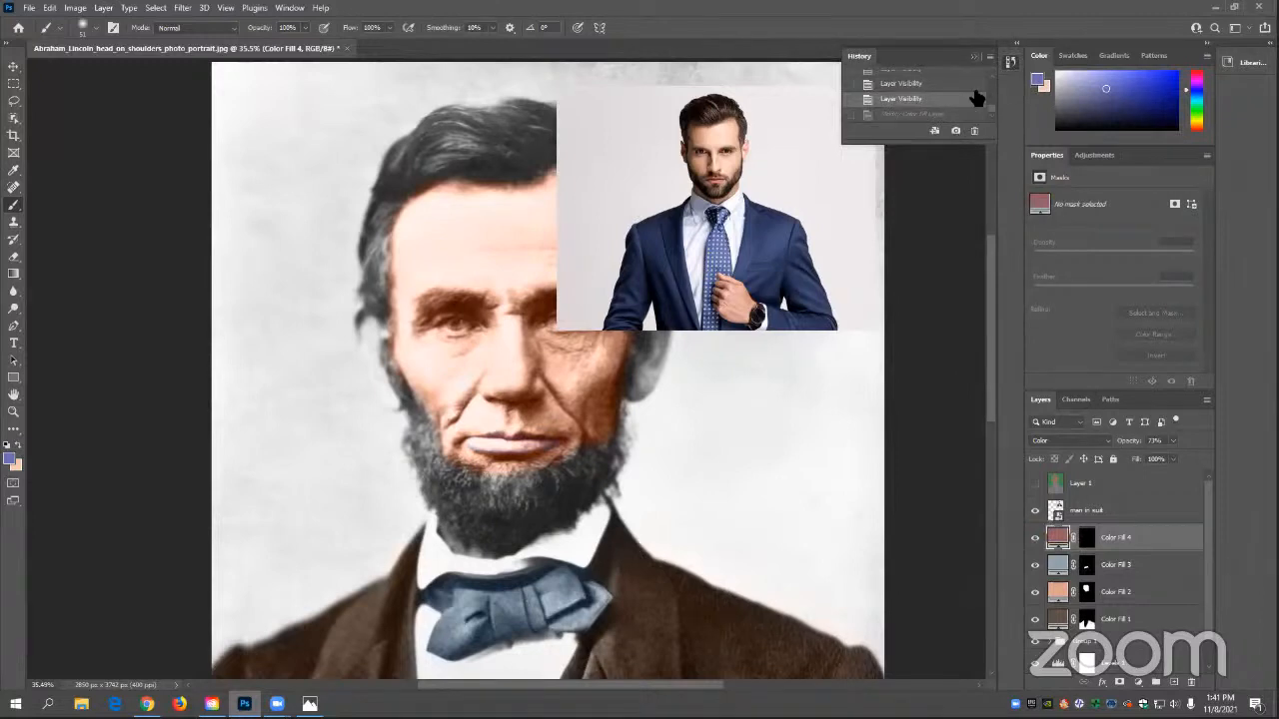
drag(955, 146, 951, 379)
click(911, 348)
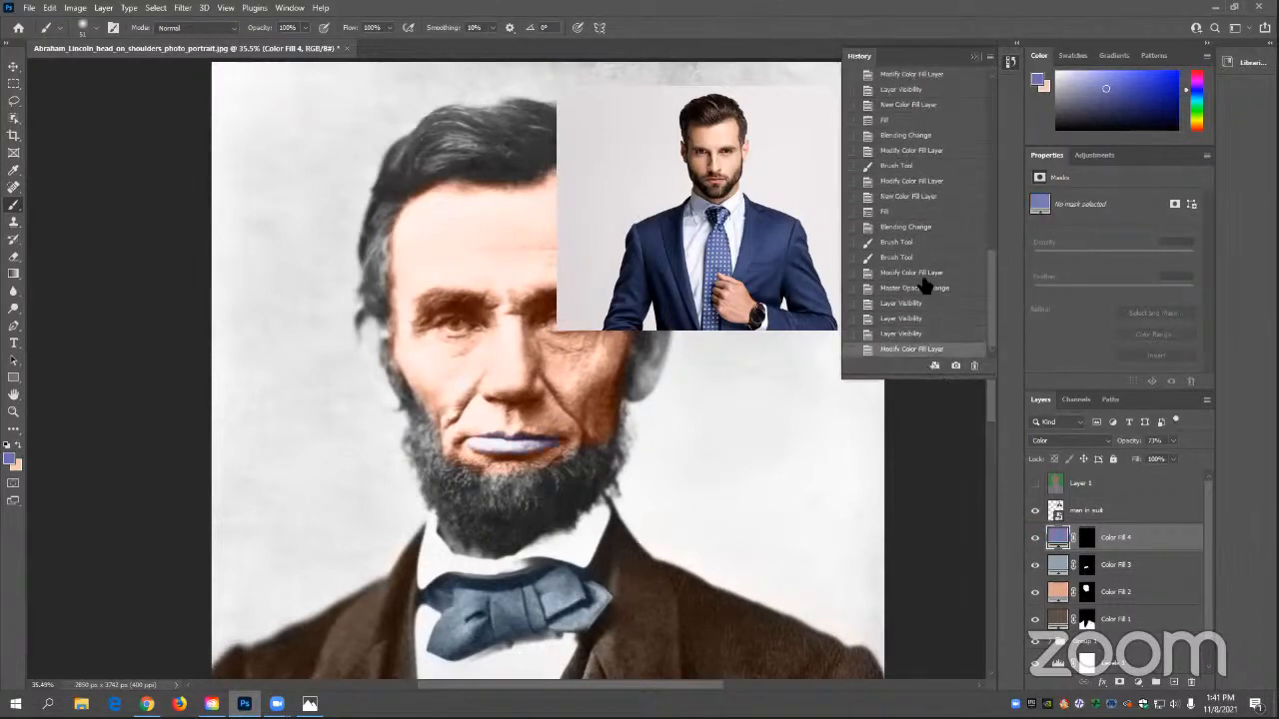
click(1005, 62)
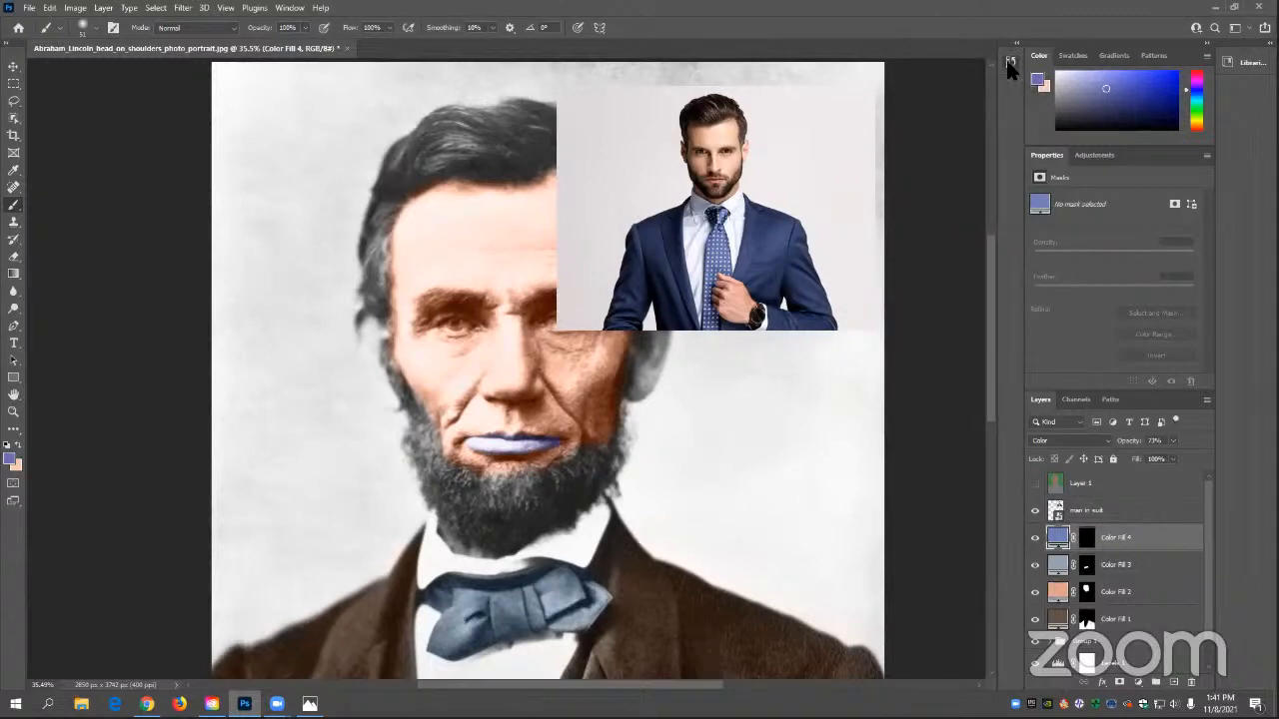
- Enlarge the history list and step back through earlier states to the coat fill's color change, before the skin fill layer was added
click(1006, 60)
drag(843, 121, 785, 127)
drag(899, 379, 913, 550)
drag(989, 402, 997, 495)
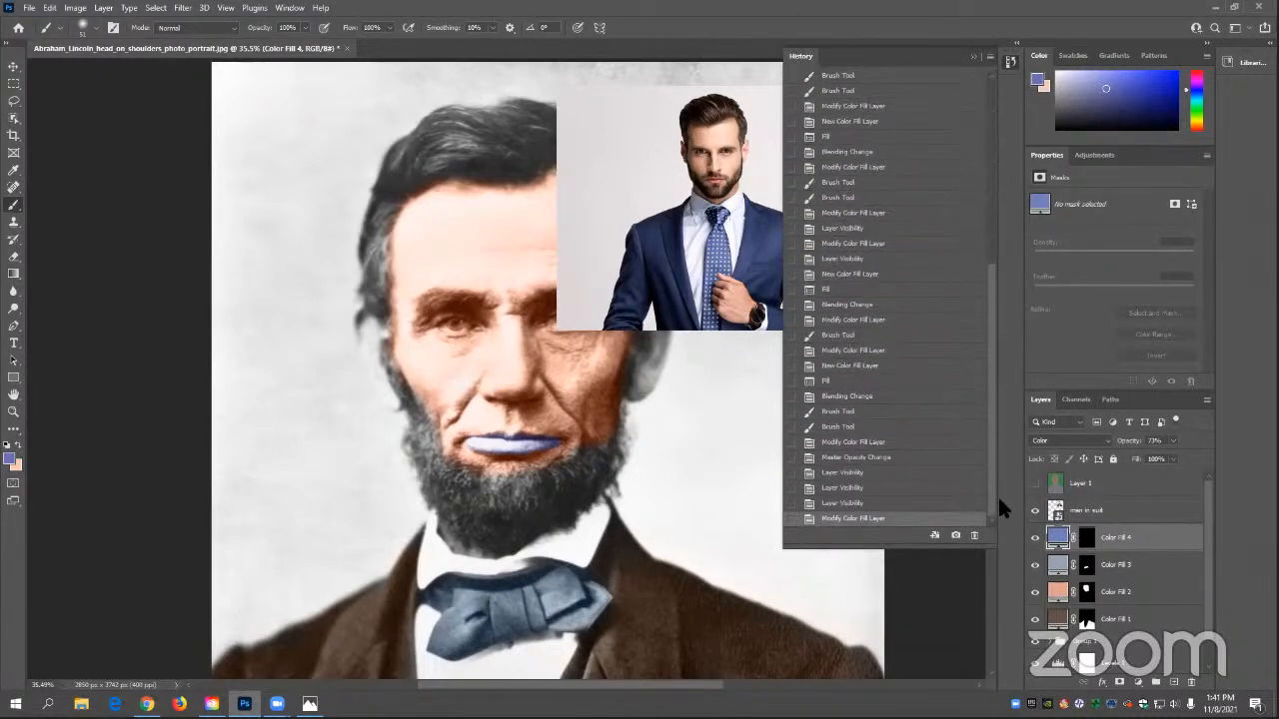
click(851, 489)
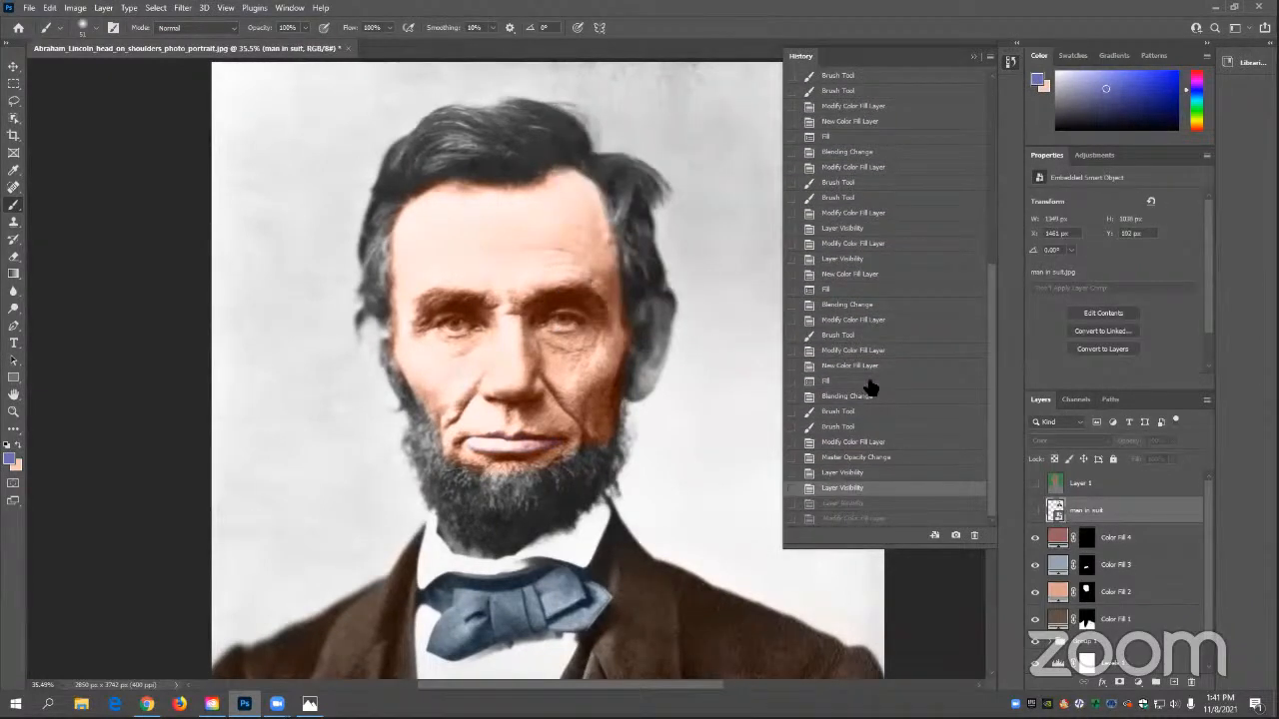
click(871, 396)
click(880, 242)
click(878, 121)
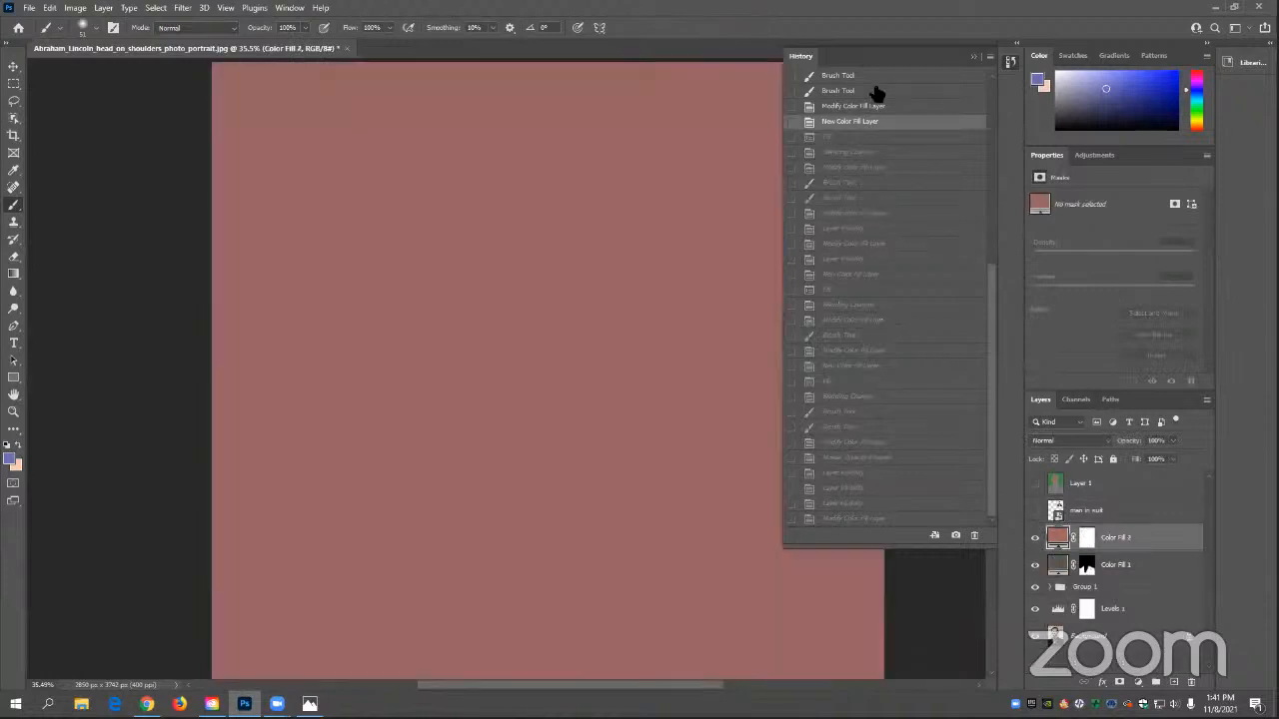
click(871, 104)
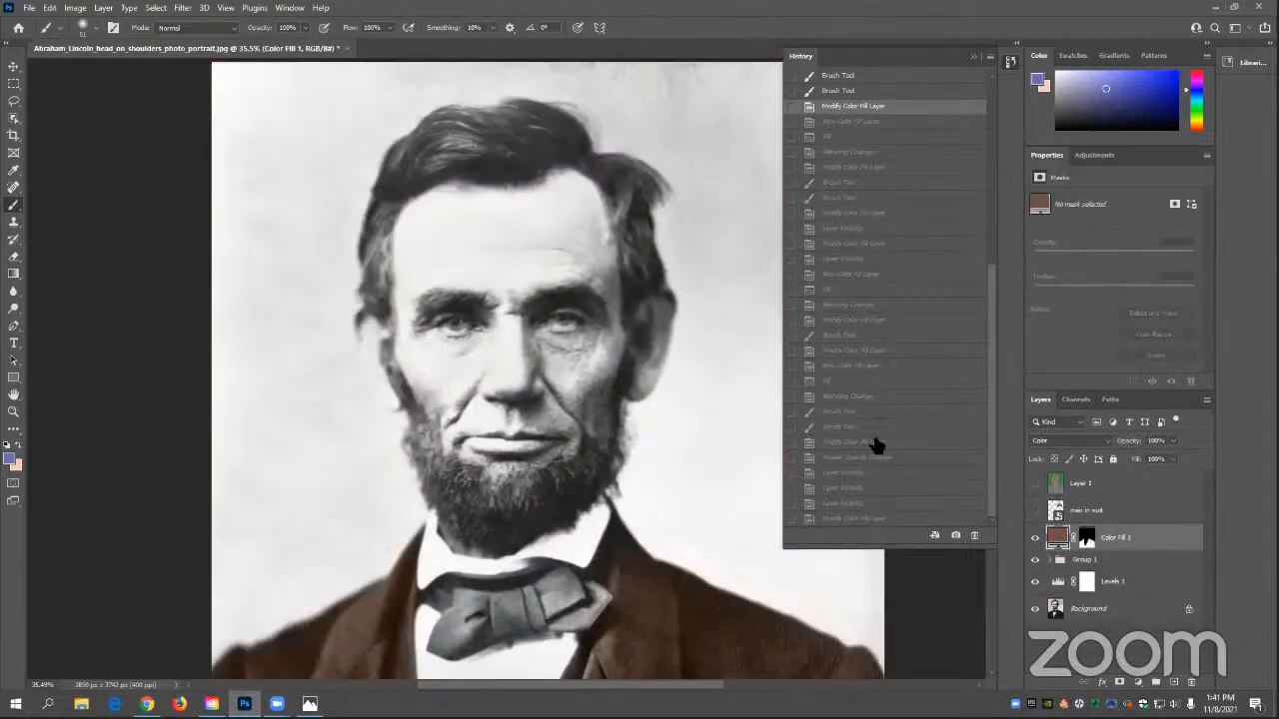
- Restore the latest history state, step back to just before the blue lip recolor and collapse the history list
click(865, 519)
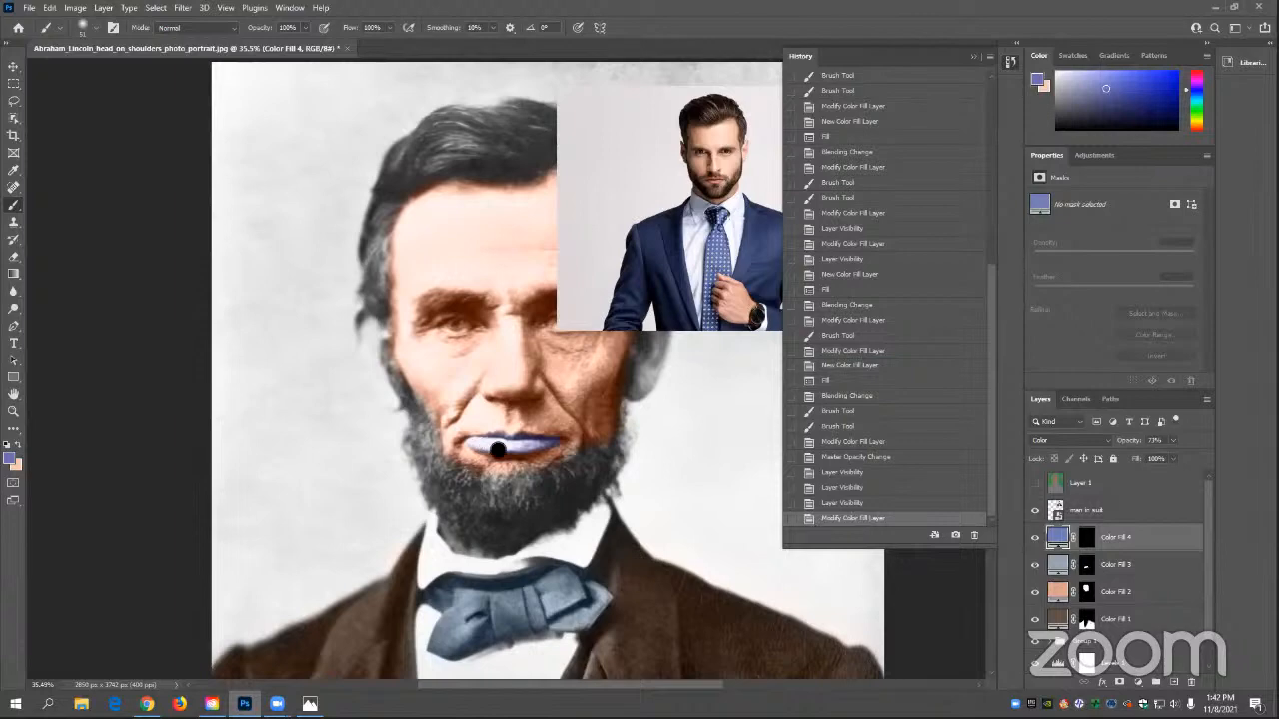
click(855, 504)
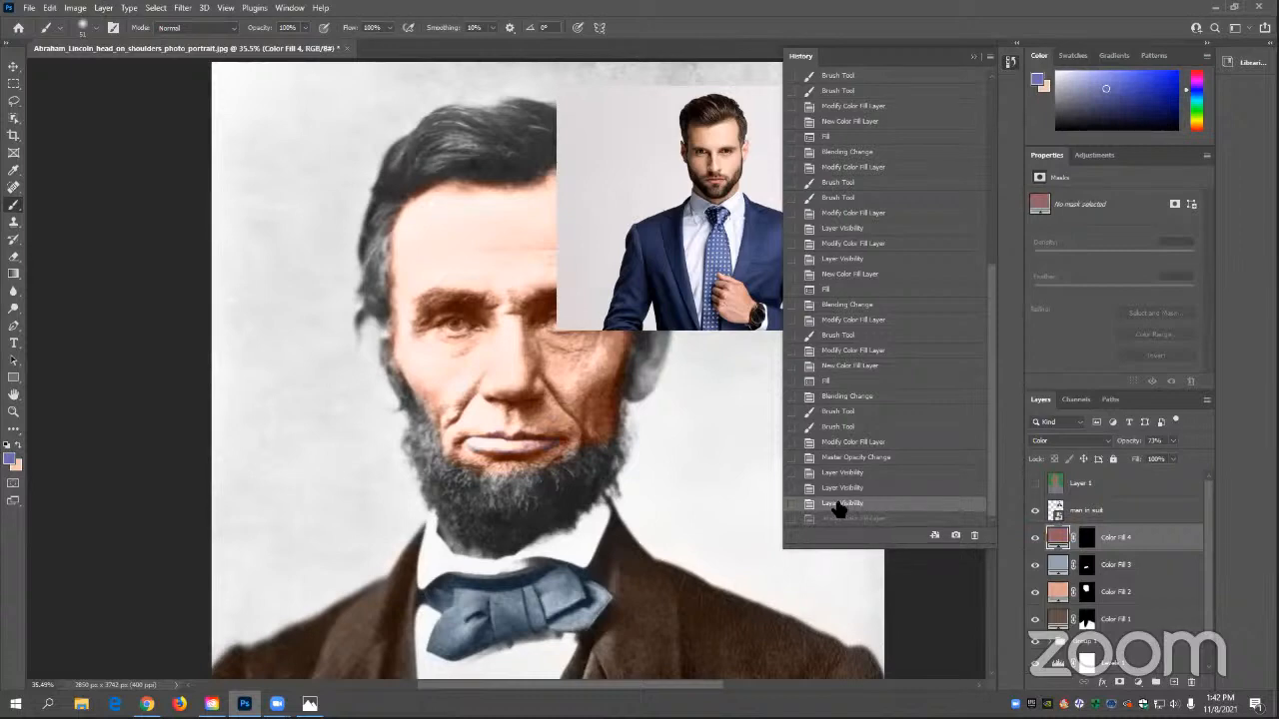
click(970, 56)
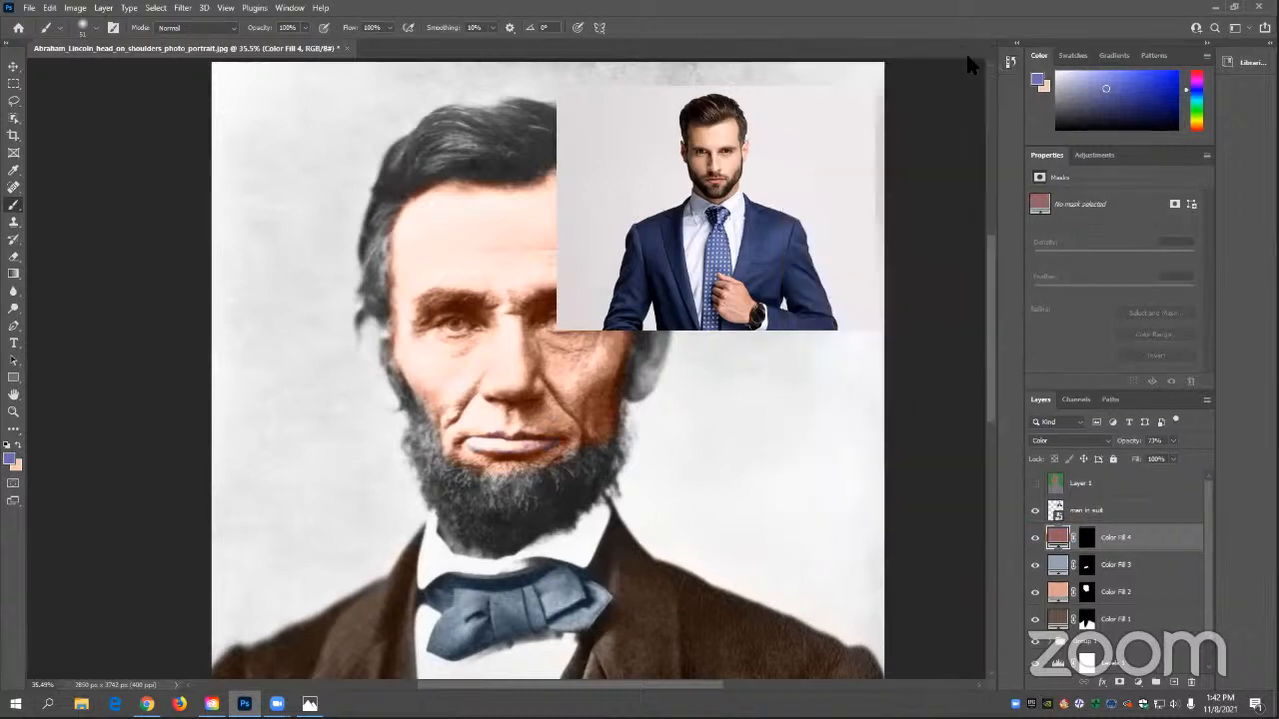
- Hide the man in suit reference and paint white on the skin fill's mask over the ear on the image's right side
click(1035, 511)
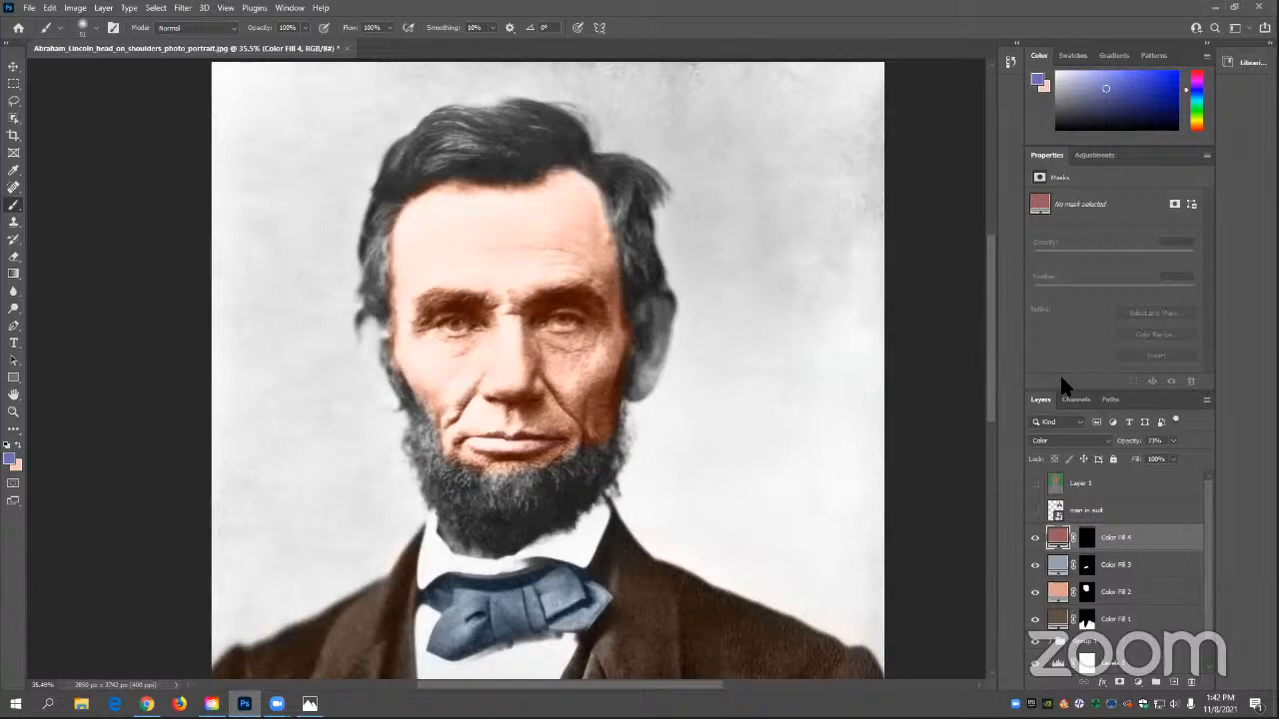
click(1086, 592)
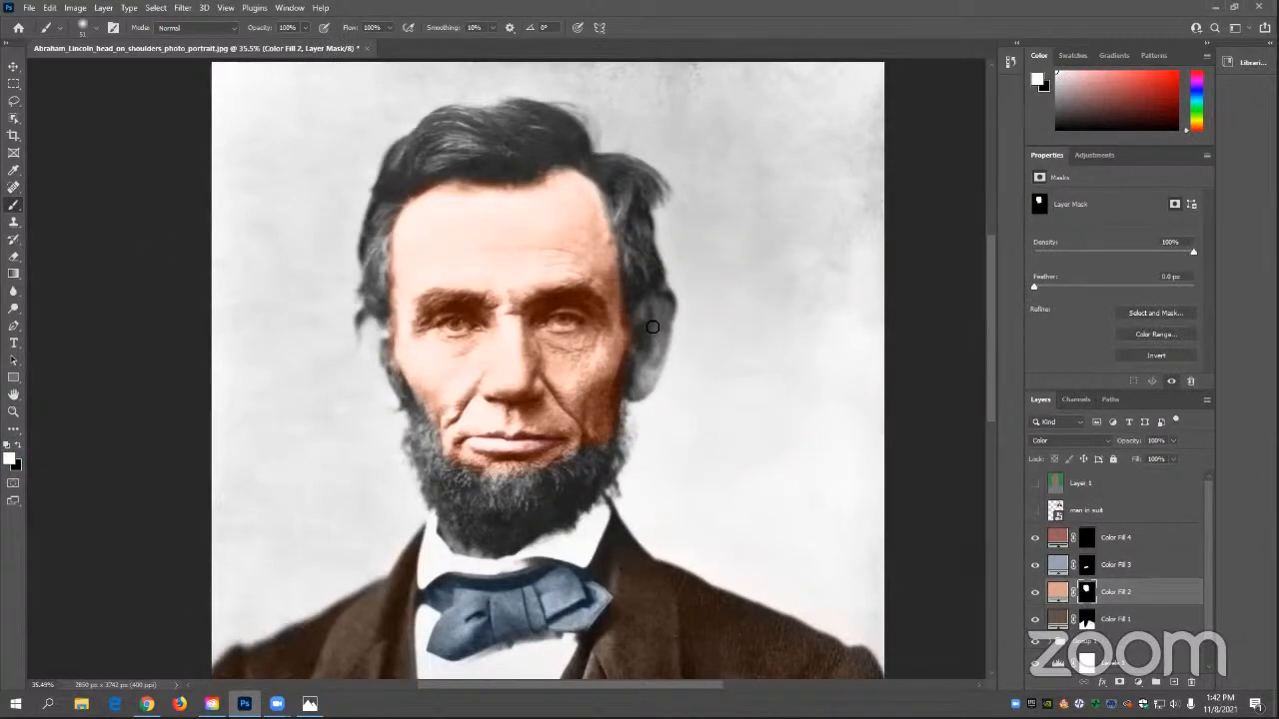
mouse_move(638, 387)
mouse_down()
mouse_move(653, 359)
mouse_move(631, 397)
mouse_move(647, 391)
mouse_move(667, 325)
mouse_up()
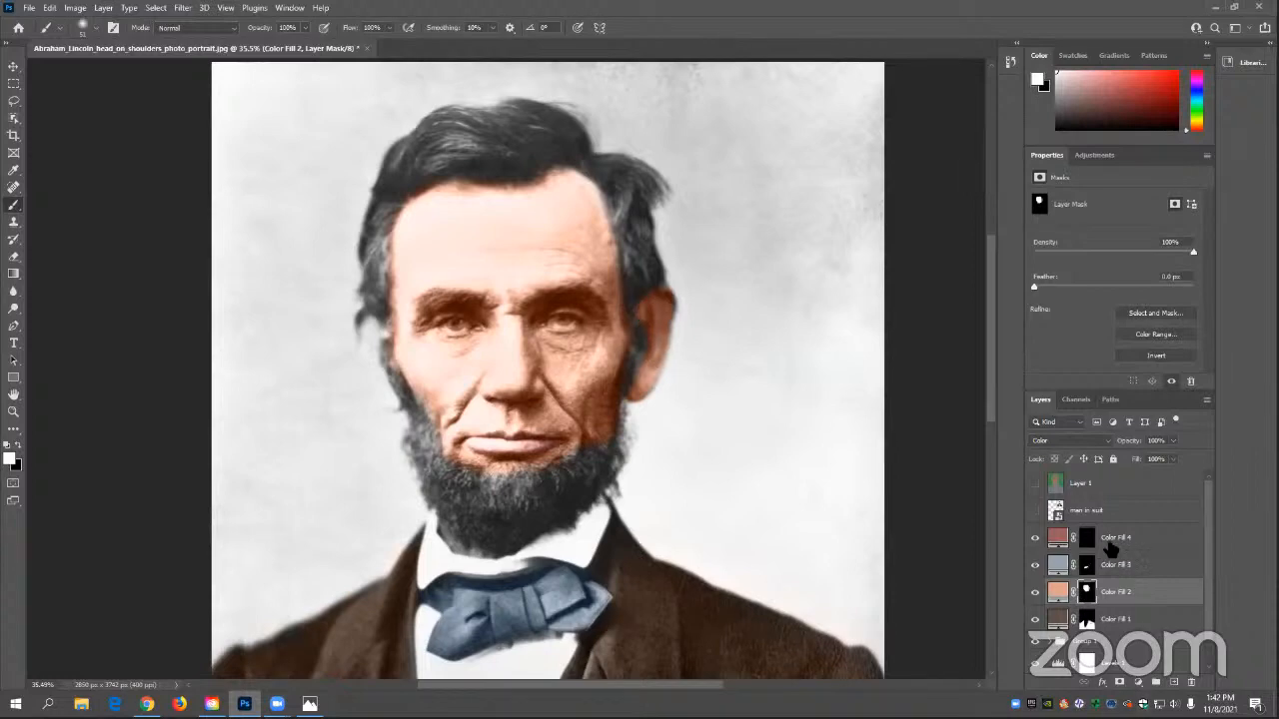
- Rename the skin-colored fill layer to Skin and the coat's fill layer to Suit
double_click(1118, 595)
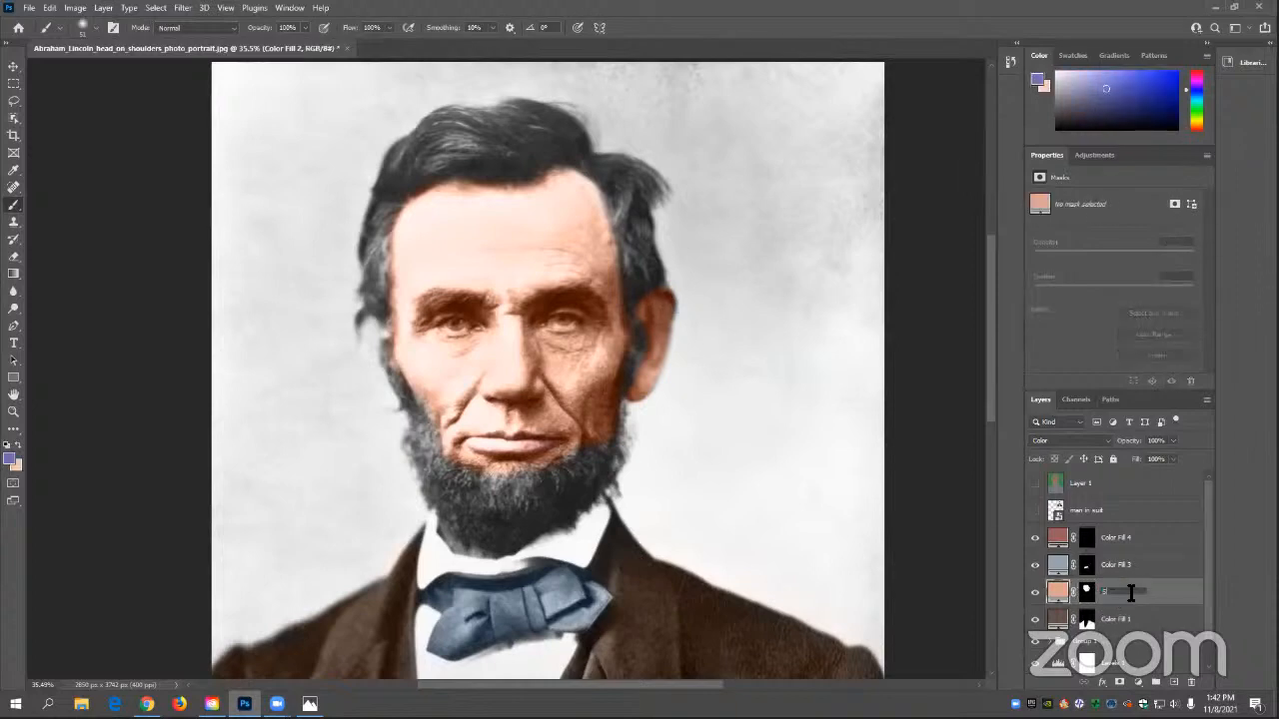
key(Return)
double_click(1114, 620)
key(Return)
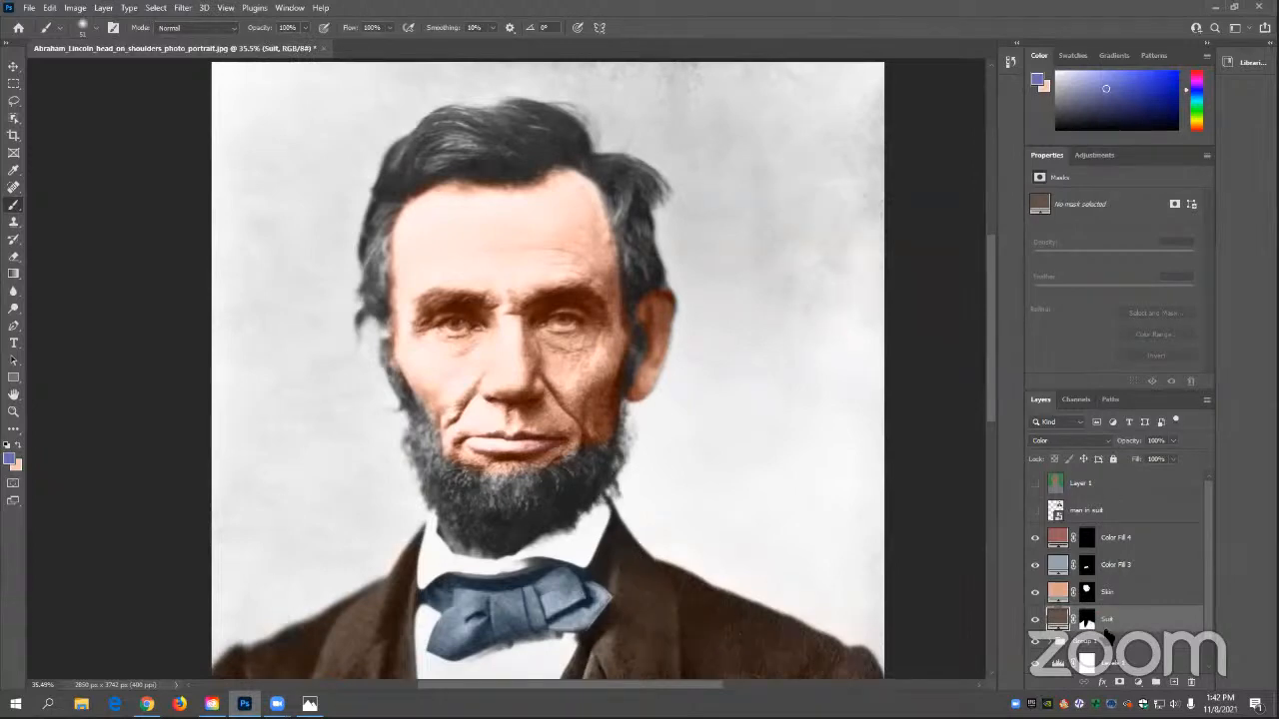
- Rename the bow tie's fill layer to Bow tie and the lip fill layer to lips
double_click(1117, 565)
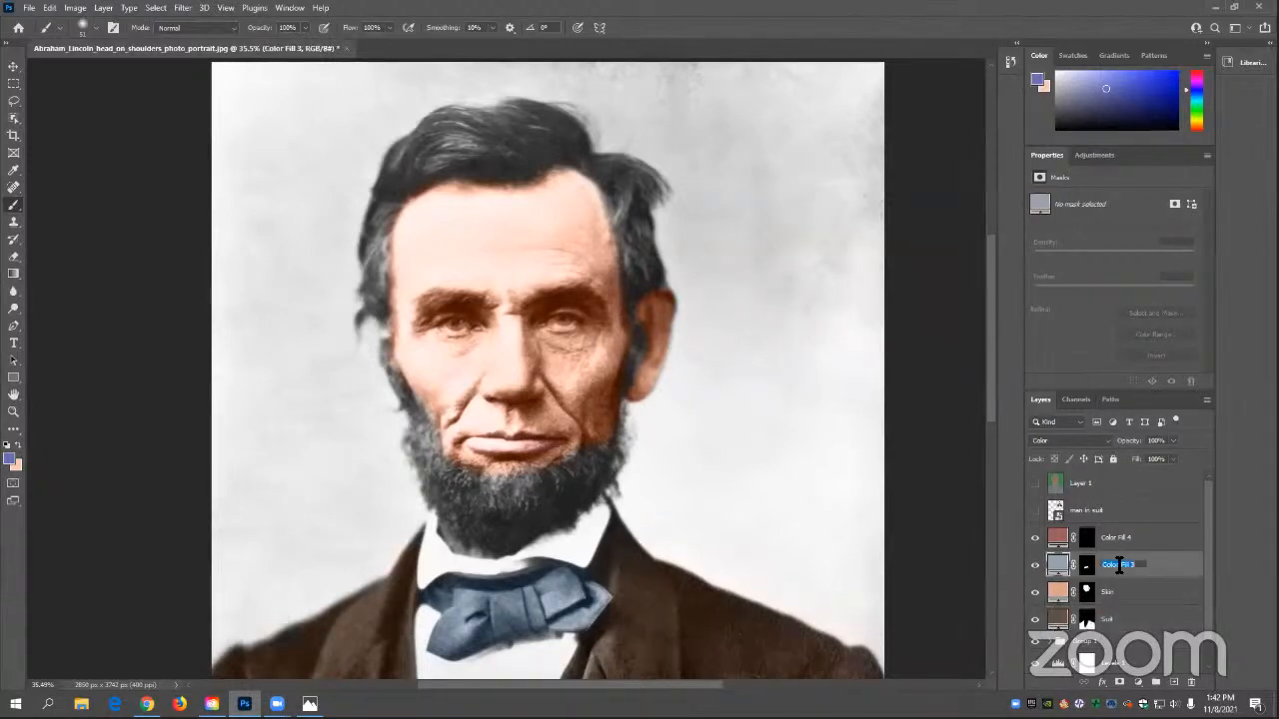
text(Bow tie)
click(1118, 537)
double_click(1117, 539)
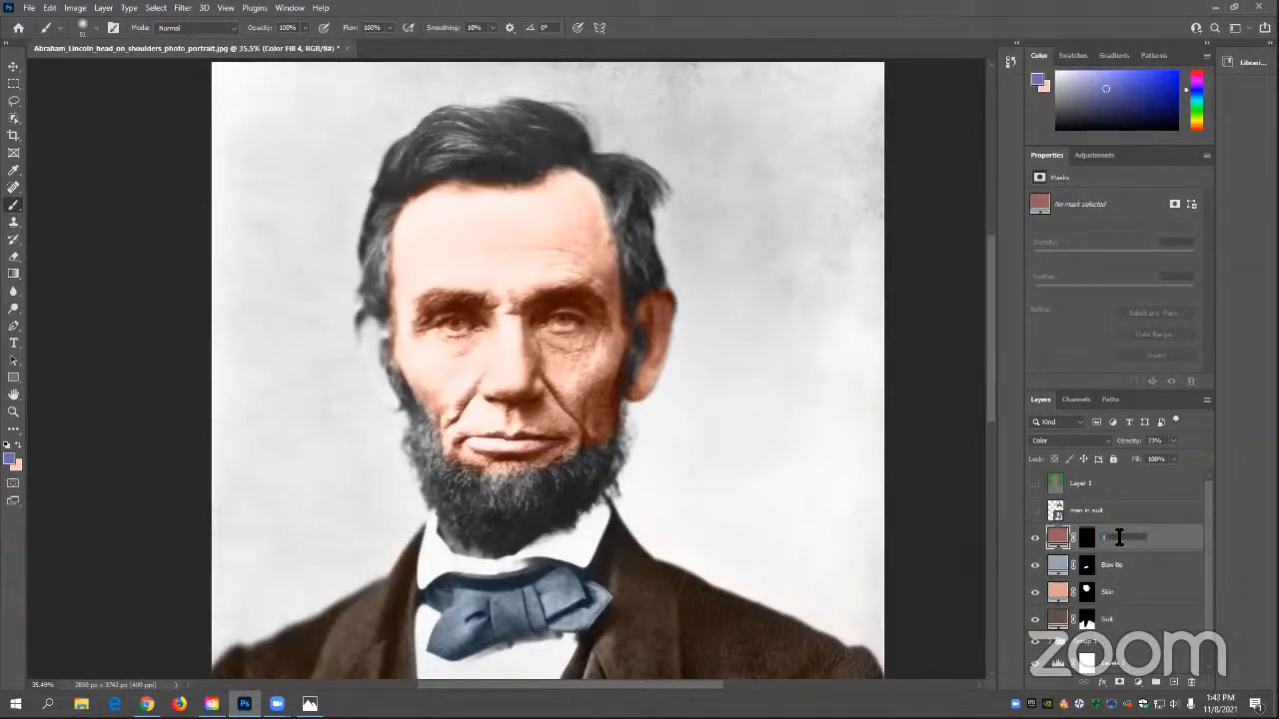
text(lips)
key(Return)
- Paint white on the Skin layer's mask over the ear on the image's left side
click(1121, 572)
click(1119, 595)
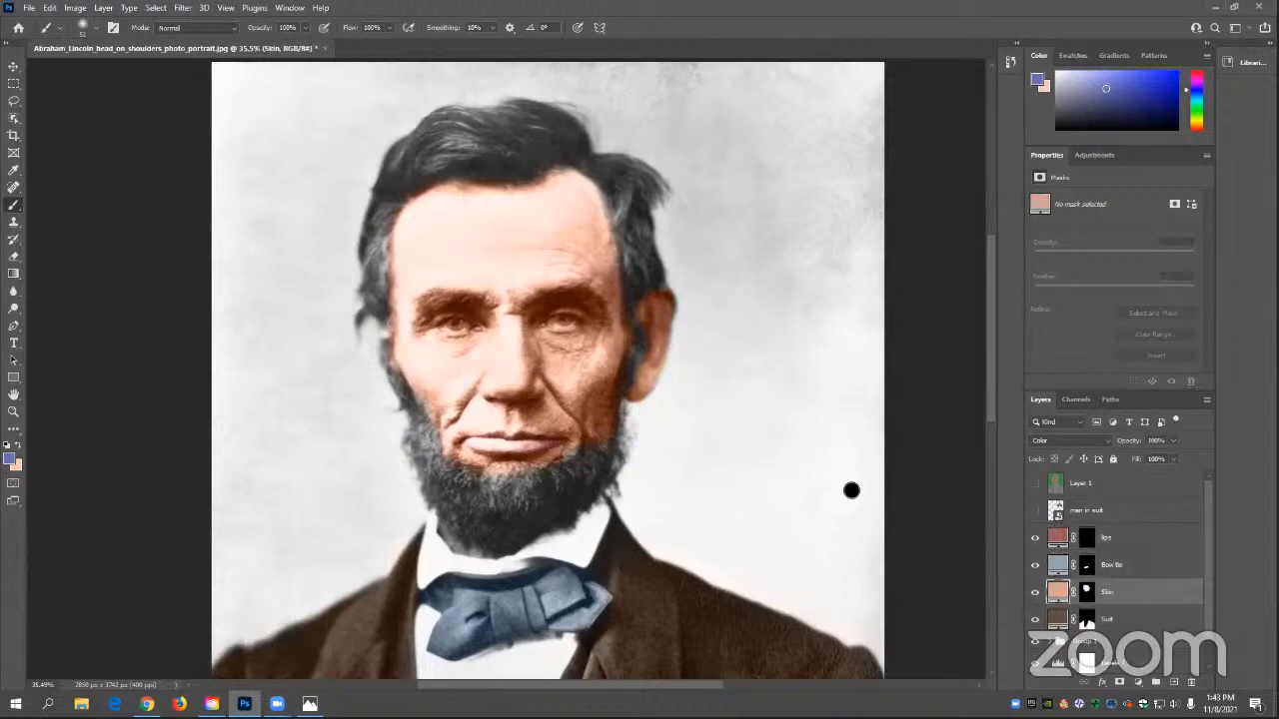
click(1087, 591)
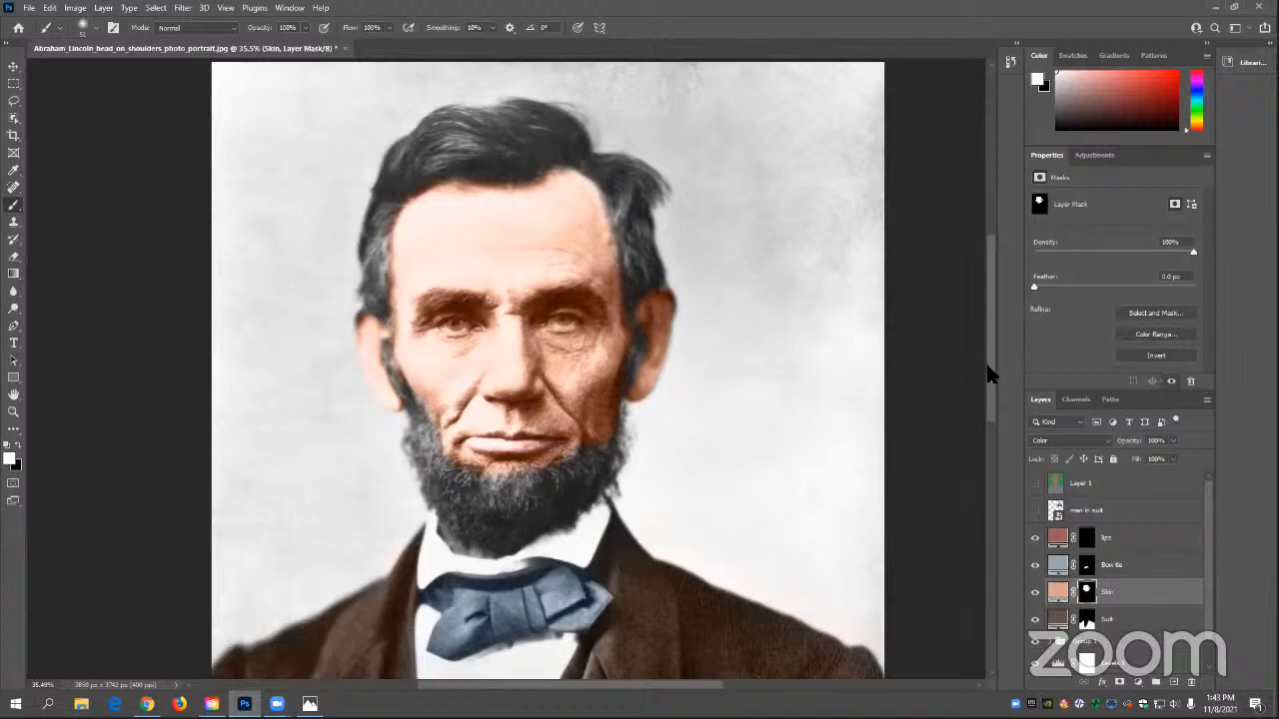
drag(986, 364, 985, 394)
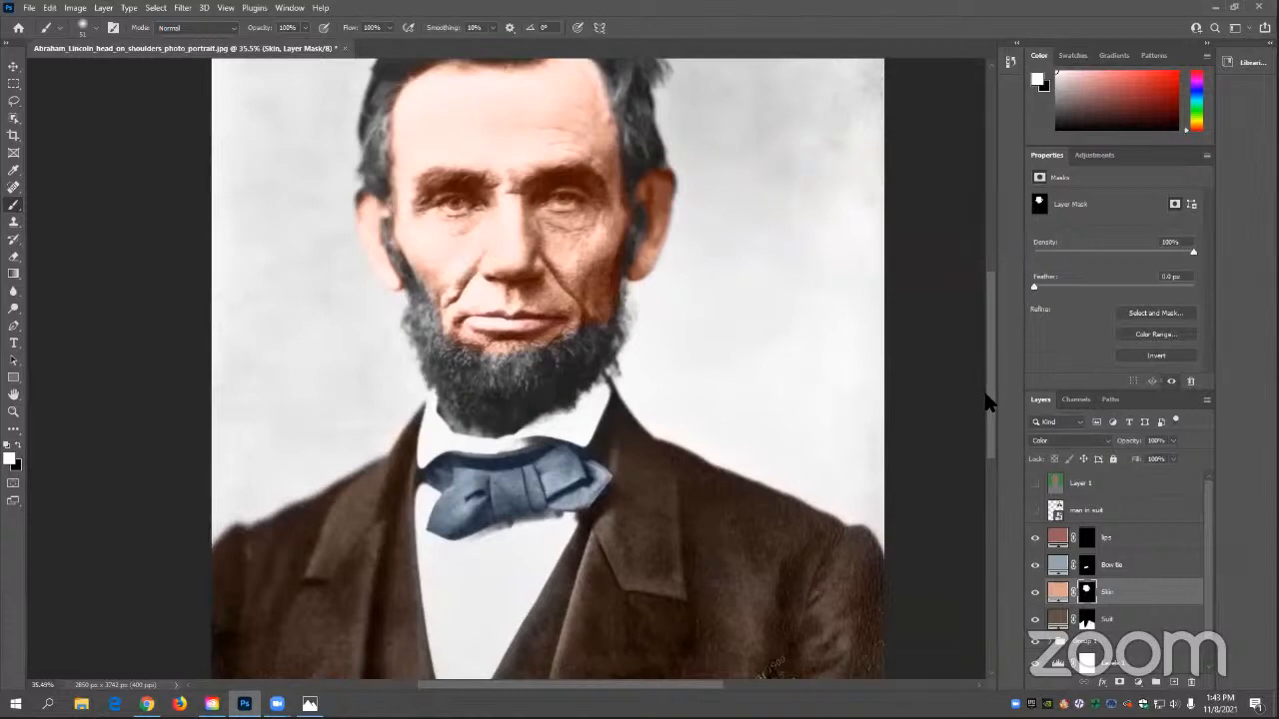
drag(986, 402, 986, 354)
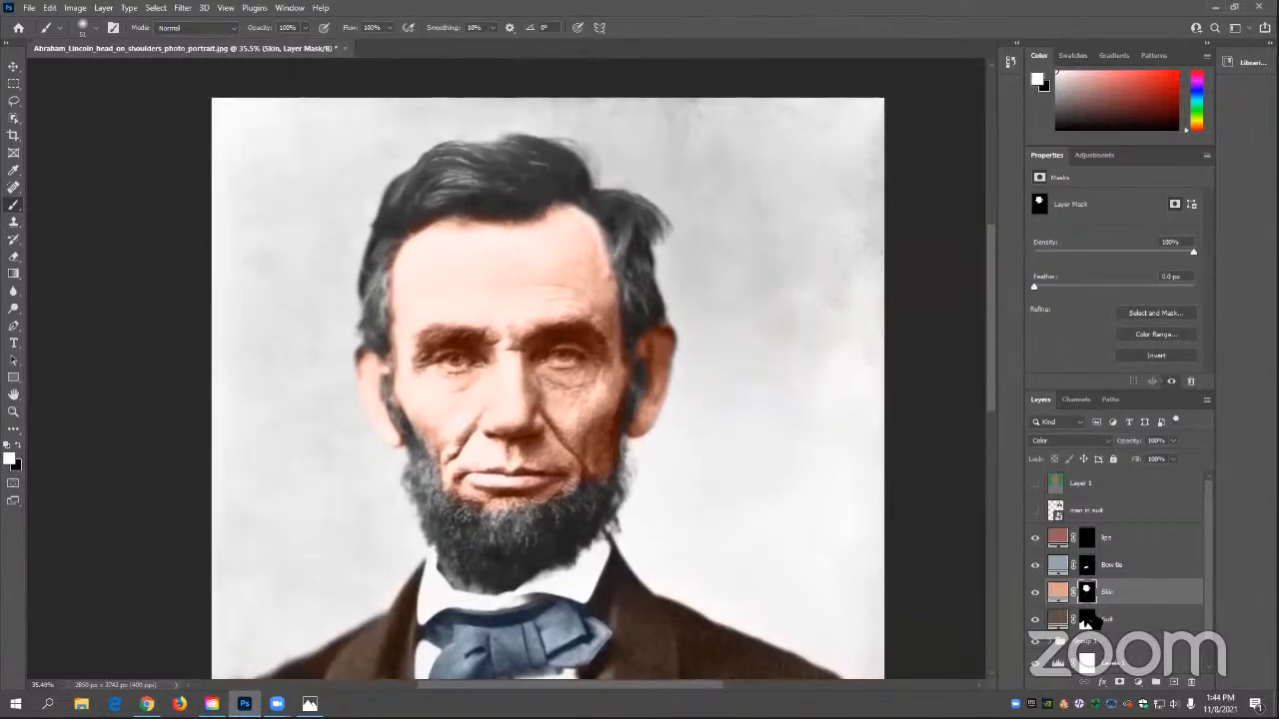
- Add a Solid Color fill layer in dark brown (#594434) above the lips layer
click(1131, 545)
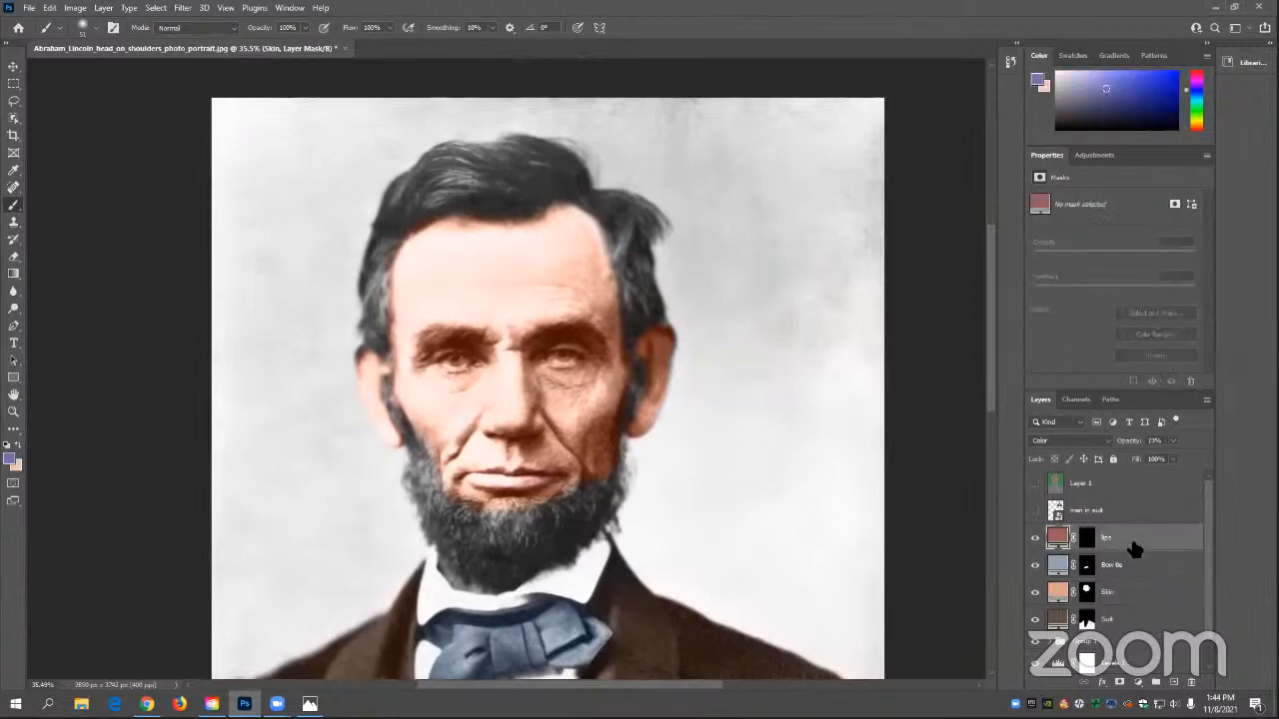
click(1140, 684)
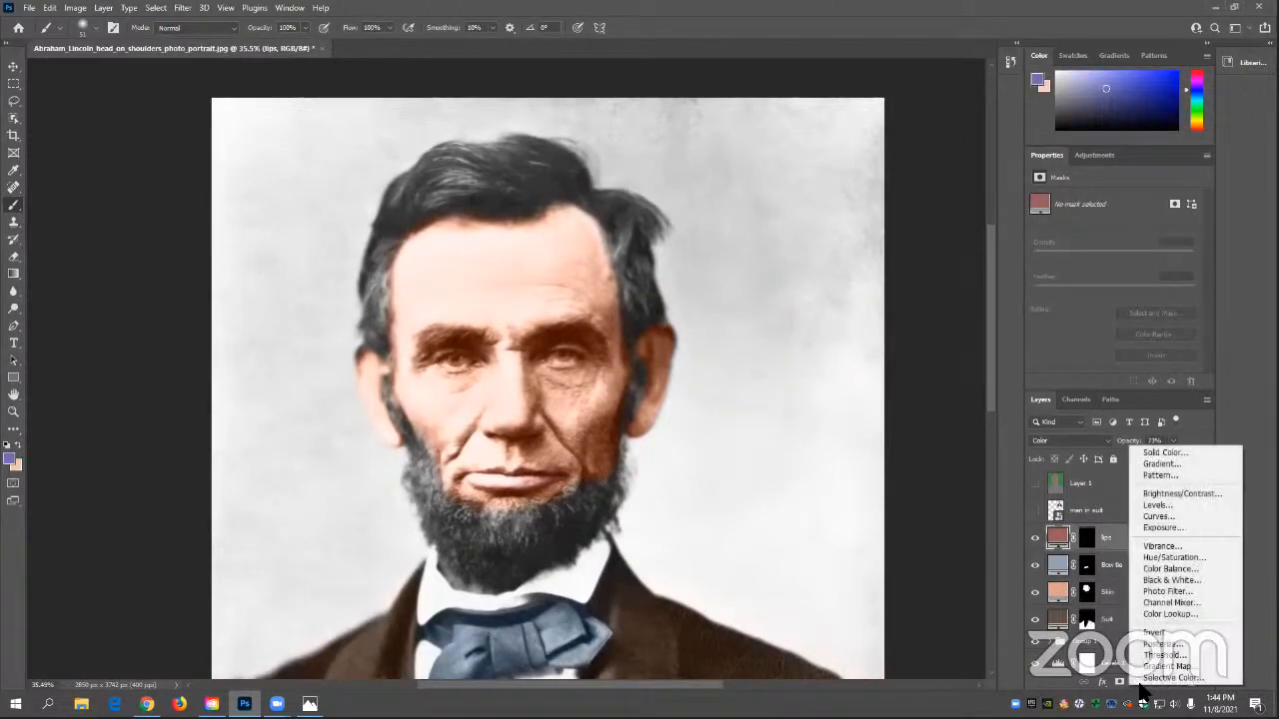
click(1194, 456)
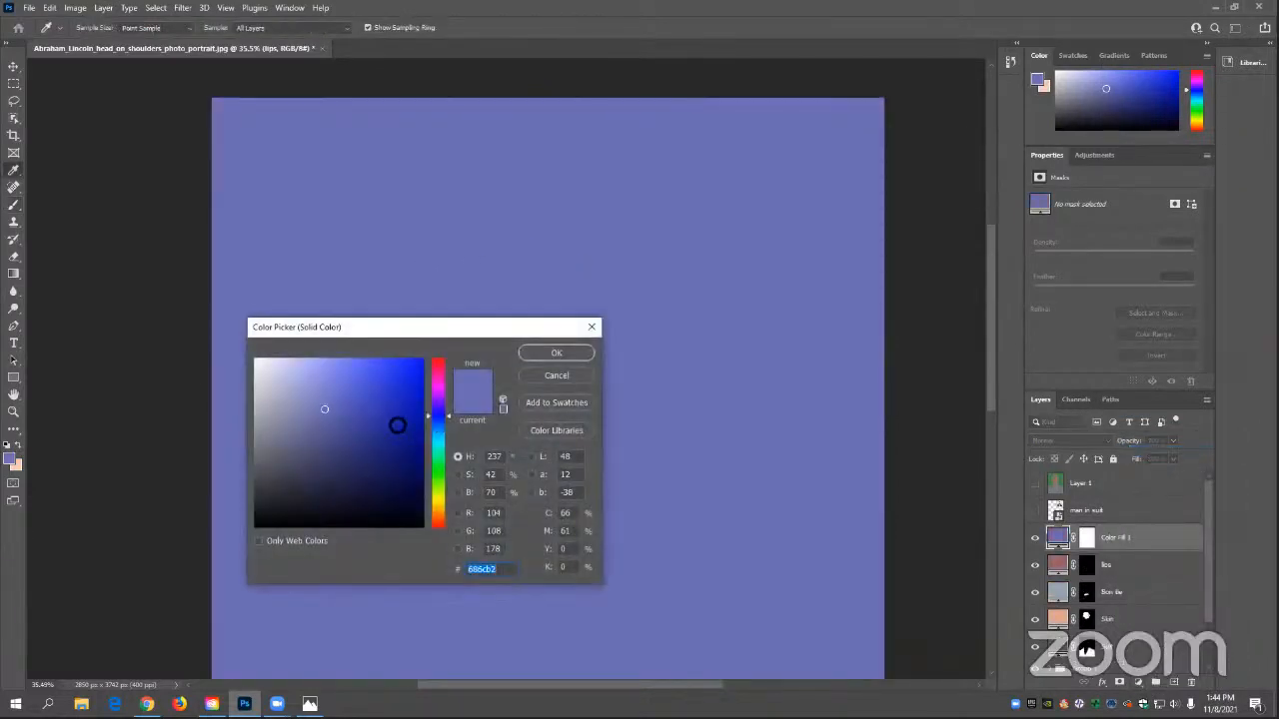
click(438, 511)
drag(438, 510, 438, 516)
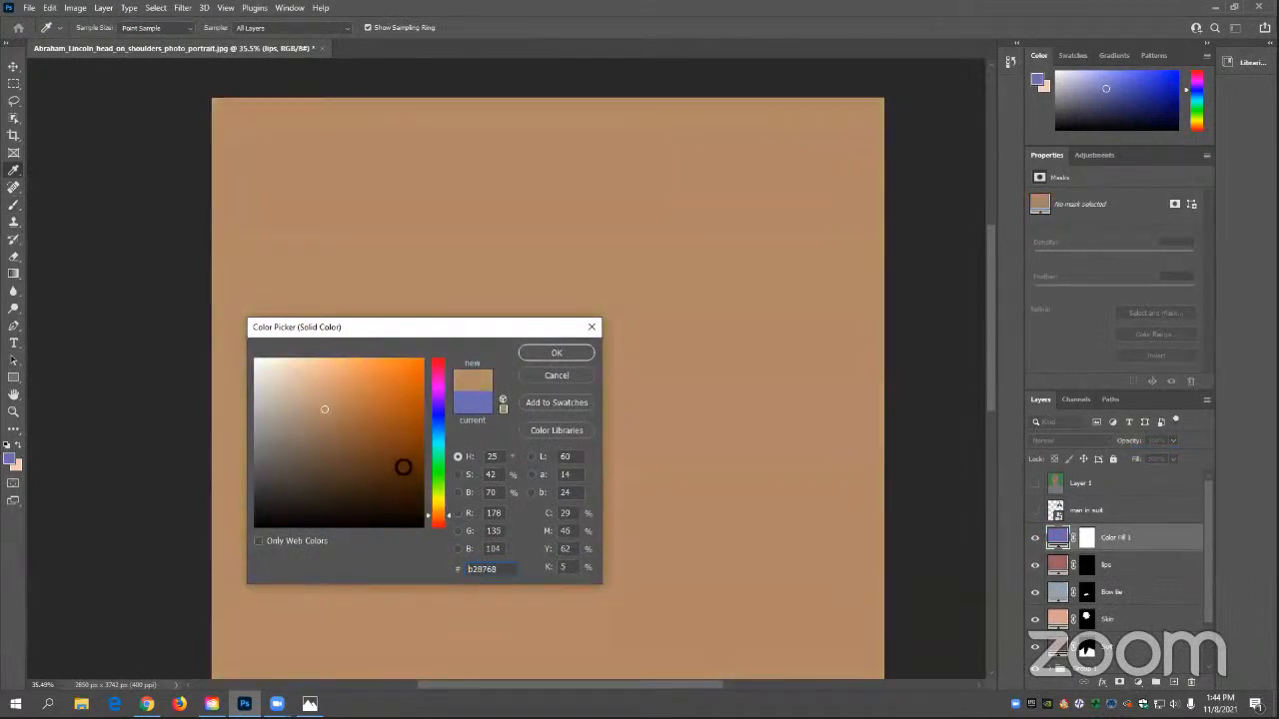
drag(404, 465, 328, 472)
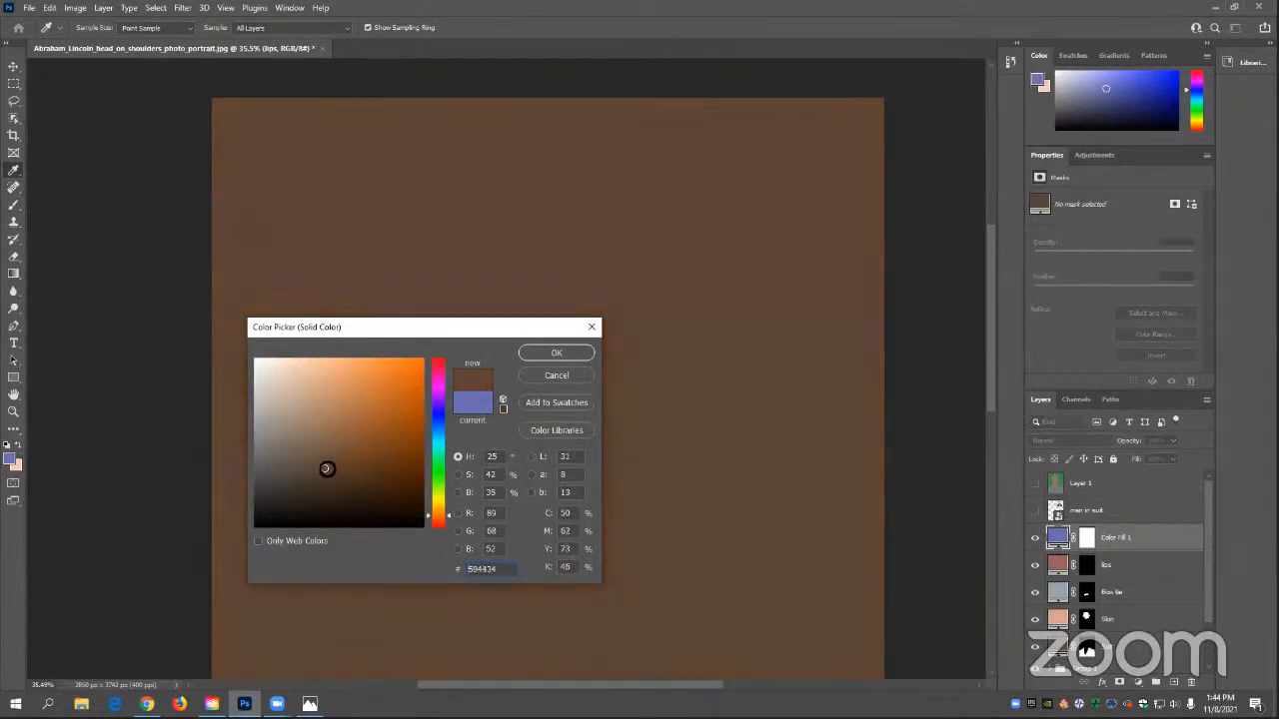
click(542, 356)
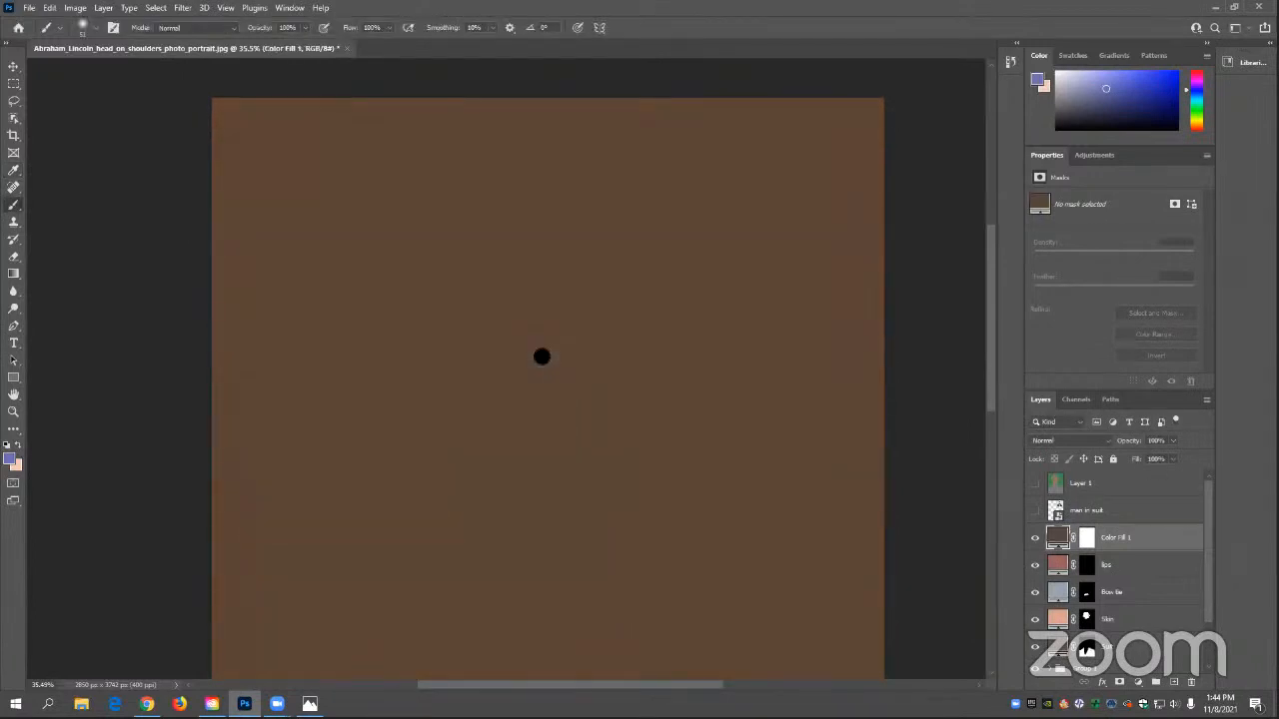
- Invert the brown fill's mask to black and set the layer's blend mode to Color
click(1088, 539)
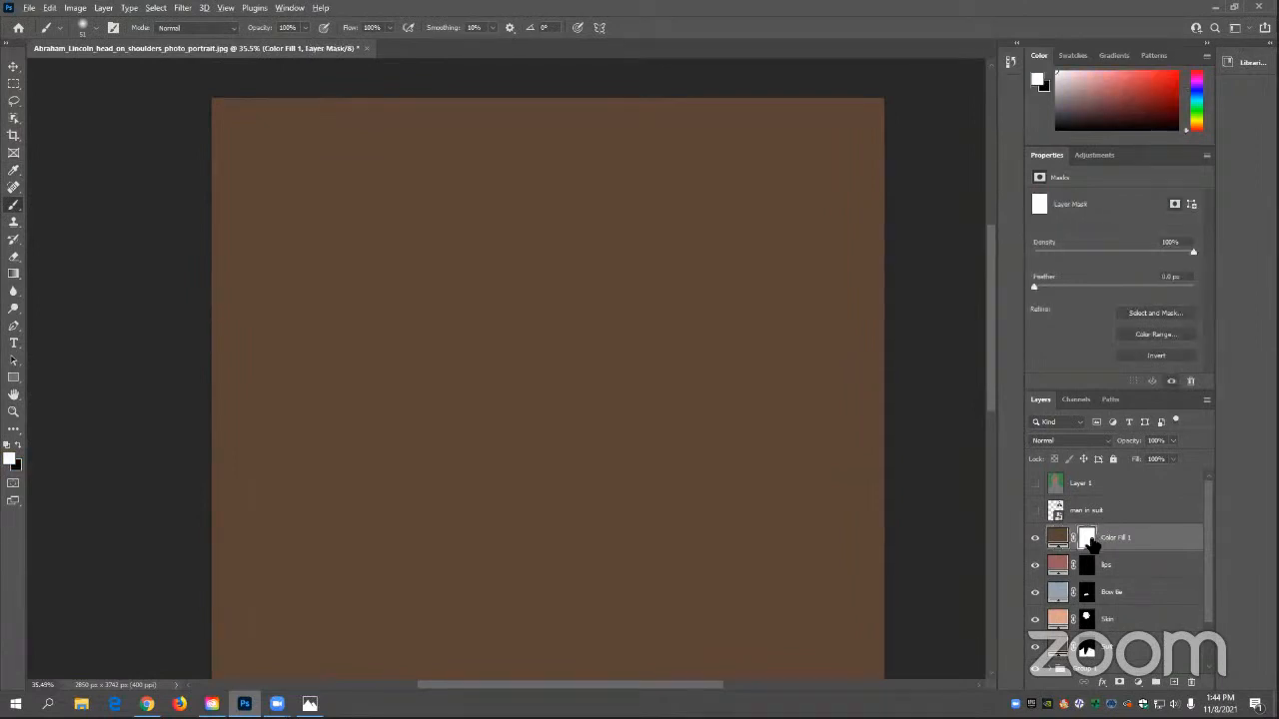
key(ctrl+i)
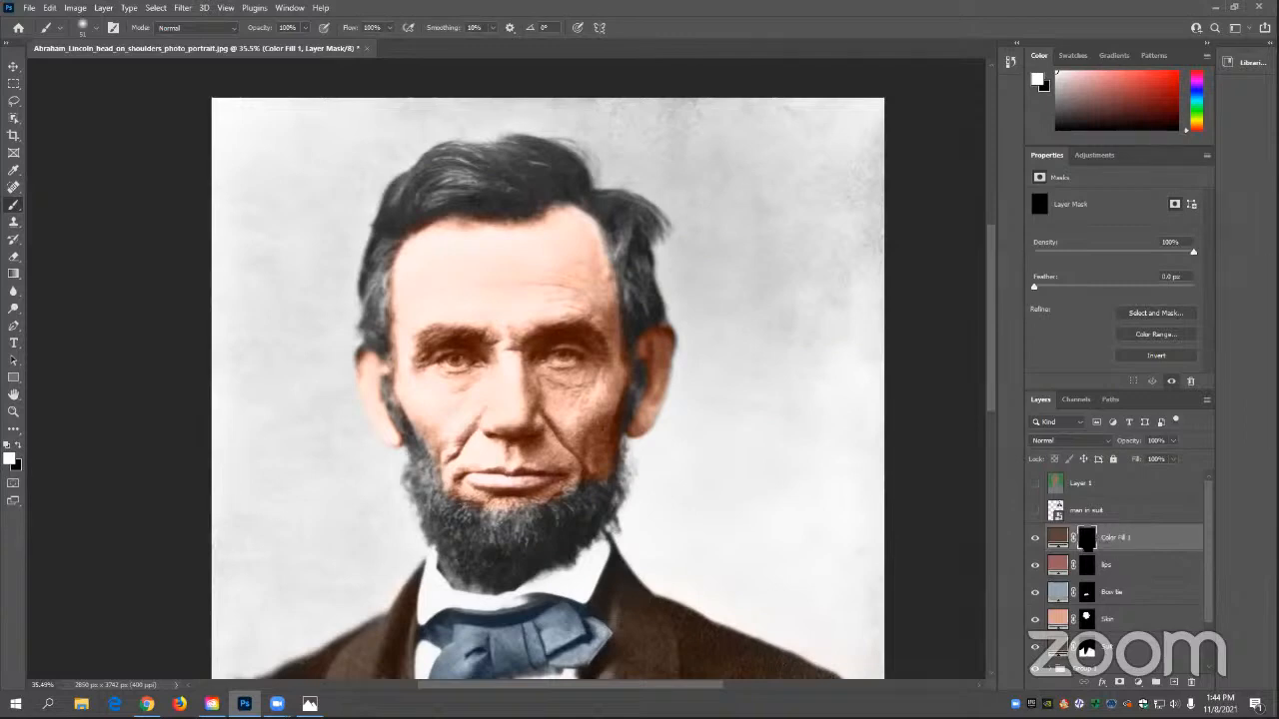
click(1103, 443)
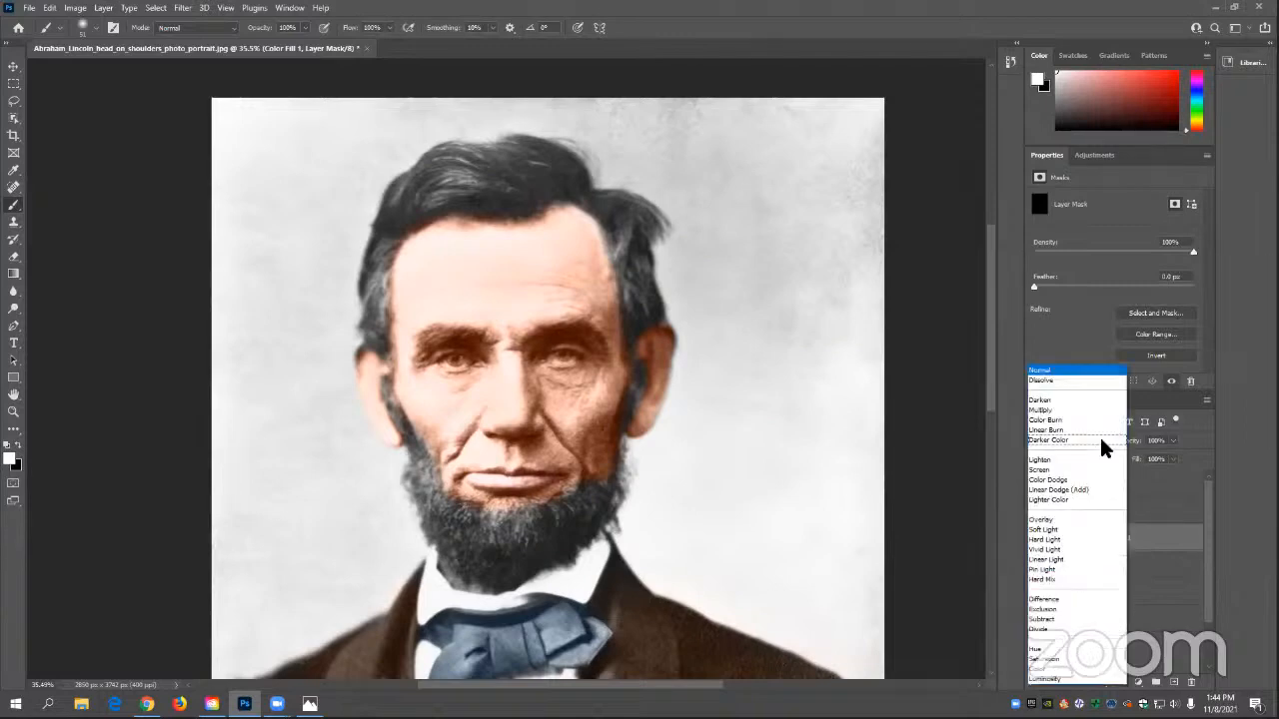
click(1054, 669)
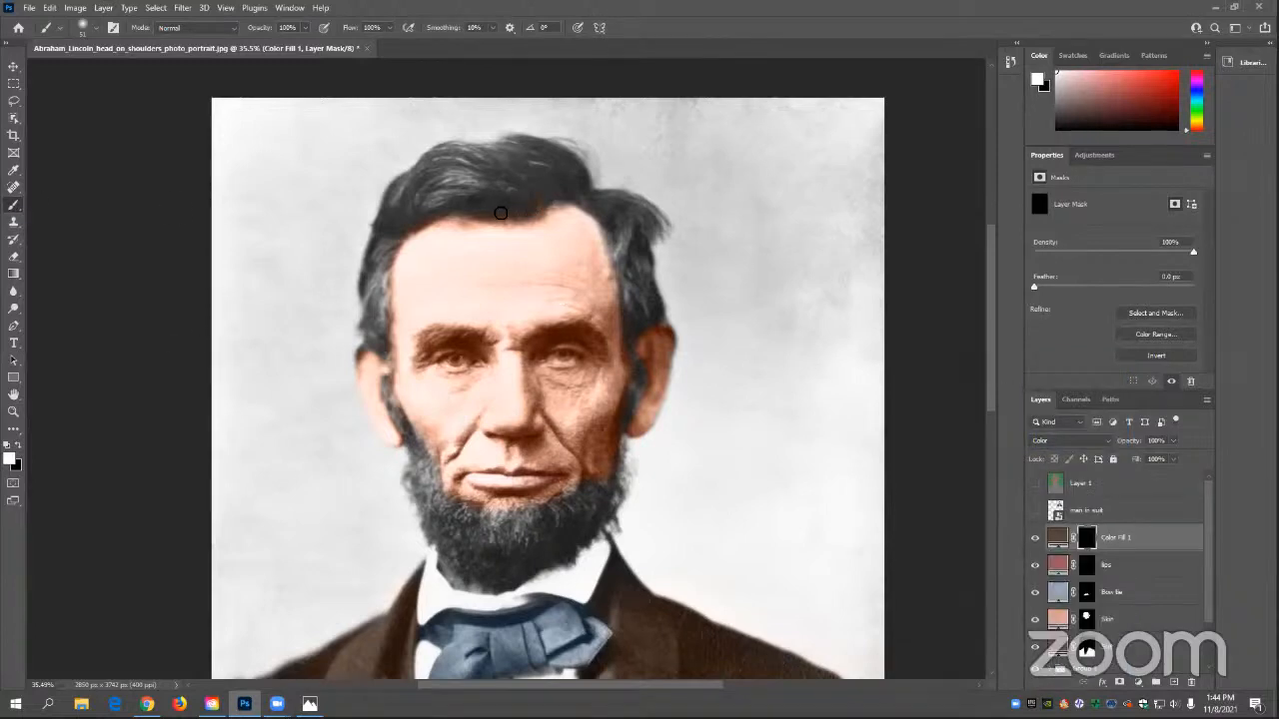
- Enlarge the brush to 120 px and paint white on the brown fill's mask over the hair and both of its sides
click(92, 27)
drag(105, 80, 120, 77)
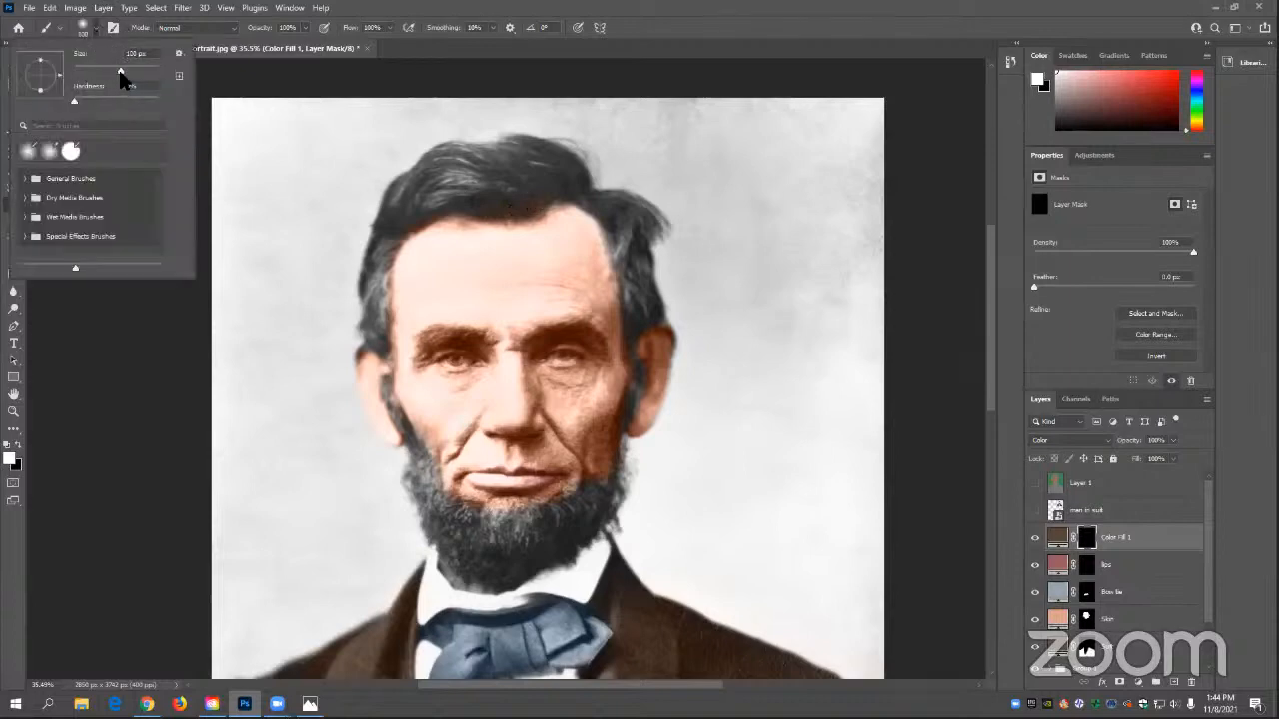
click(505, 190)
mouse_move(486, 205)
mouse_down()
mouse_move(537, 191)
mouse_move(529, 203)
mouse_move(429, 210)
mouse_move(398, 229)
mouse_move(380, 260)
mouse_move(377, 345)
mouse_move(388, 221)
mouse_move(440, 159)
mouse_move(486, 164)
mouse_move(439, 192)
mouse_move(500, 179)
mouse_move(492, 166)
mouse_move(530, 152)
mouse_move(586, 198)
mouse_move(547, 189)
mouse_move(538, 171)
mouse_move(572, 187)
mouse_move(554, 198)
mouse_up()
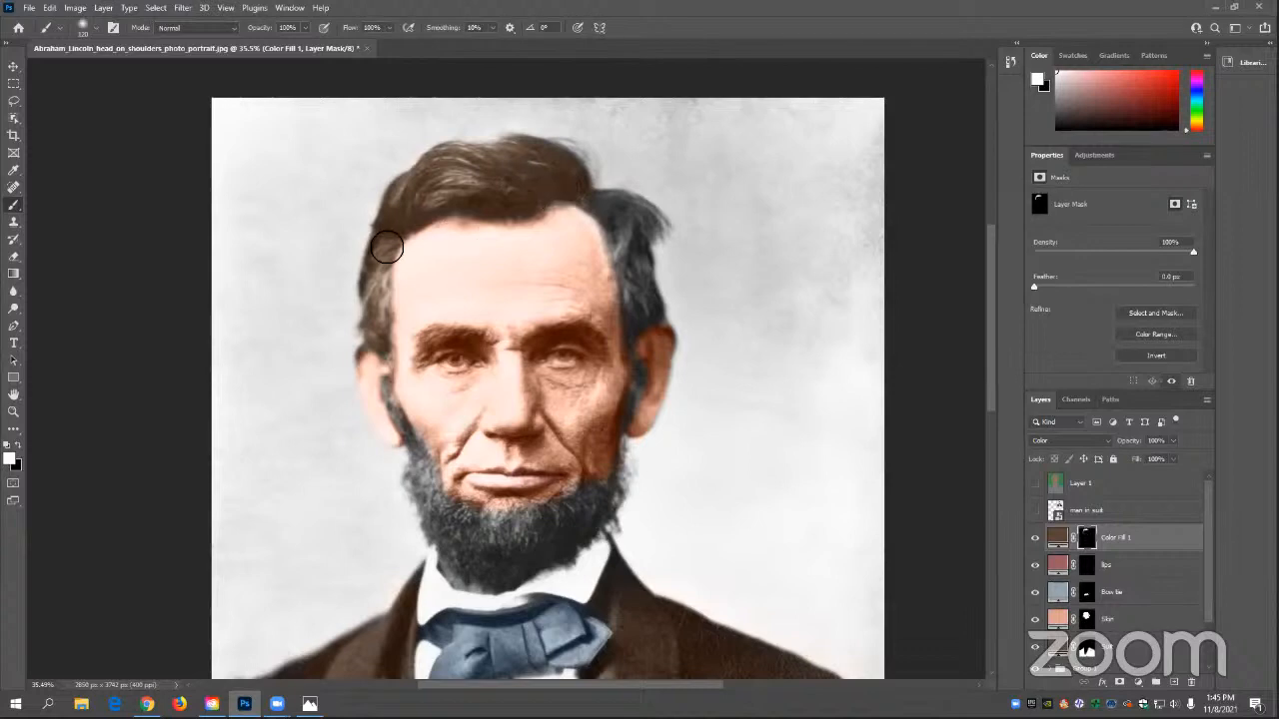
drag(389, 247, 366, 291)
mouse_move(594, 205)
mouse_down()
mouse_move(664, 245)
mouse_move(652, 229)
mouse_move(617, 228)
mouse_move(636, 343)
mouse_move(659, 321)
mouse_move(637, 230)
mouse_move(631, 255)
mouse_up()
- Paint white on the brown fill's mask over the sideburns and the whole beard down to the collar
scroll(575, 440, down, 1)
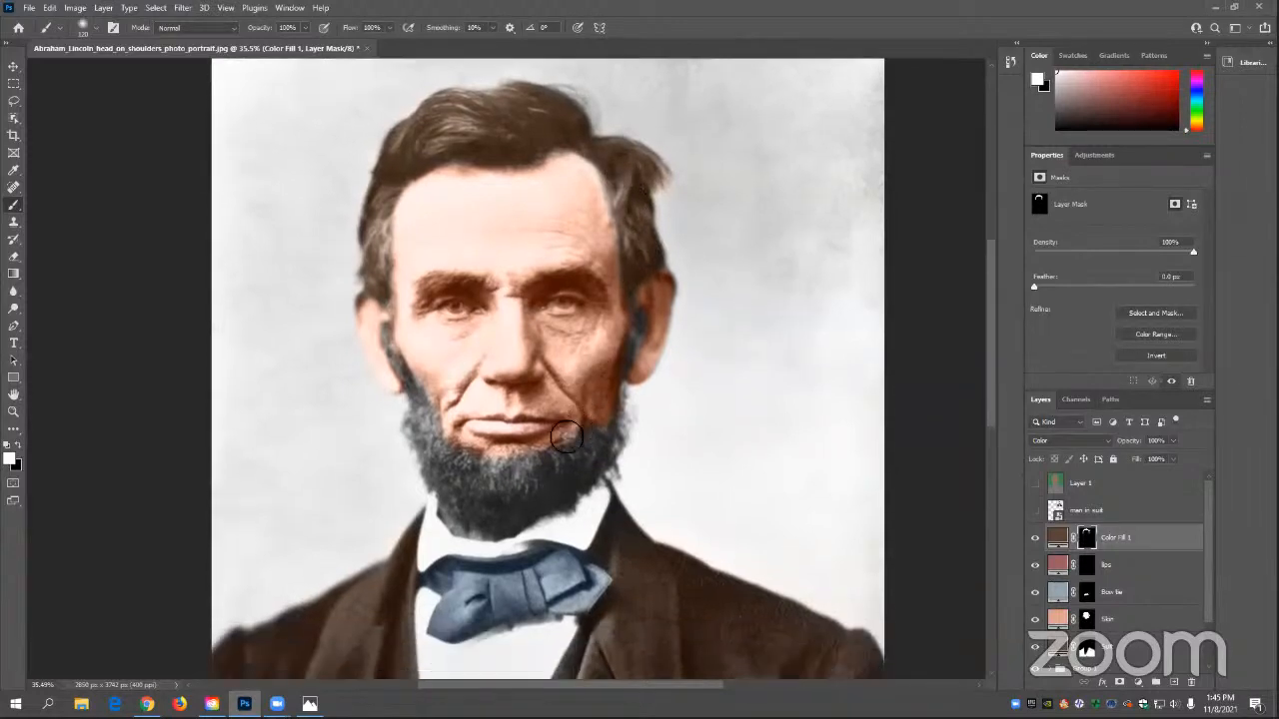
mouse_move(391, 337)
mouse_down()
mouse_move(442, 498)
mouse_move(476, 521)
mouse_move(541, 517)
mouse_up()
mouse_move(557, 508)
mouse_down()
mouse_move(627, 437)
mouse_move(646, 333)
mouse_move(638, 267)
mouse_move(640, 349)
mouse_move(615, 435)
mouse_move(585, 453)
mouse_move(503, 470)
mouse_move(462, 460)
mouse_move(435, 437)
mouse_move(412, 382)
mouse_move(477, 508)
mouse_move(461, 473)
mouse_move(498, 503)
mouse_move(490, 484)
mouse_move(520, 501)
mouse_move(608, 452)
mouse_up()
scroll(472, 537, up, 5)
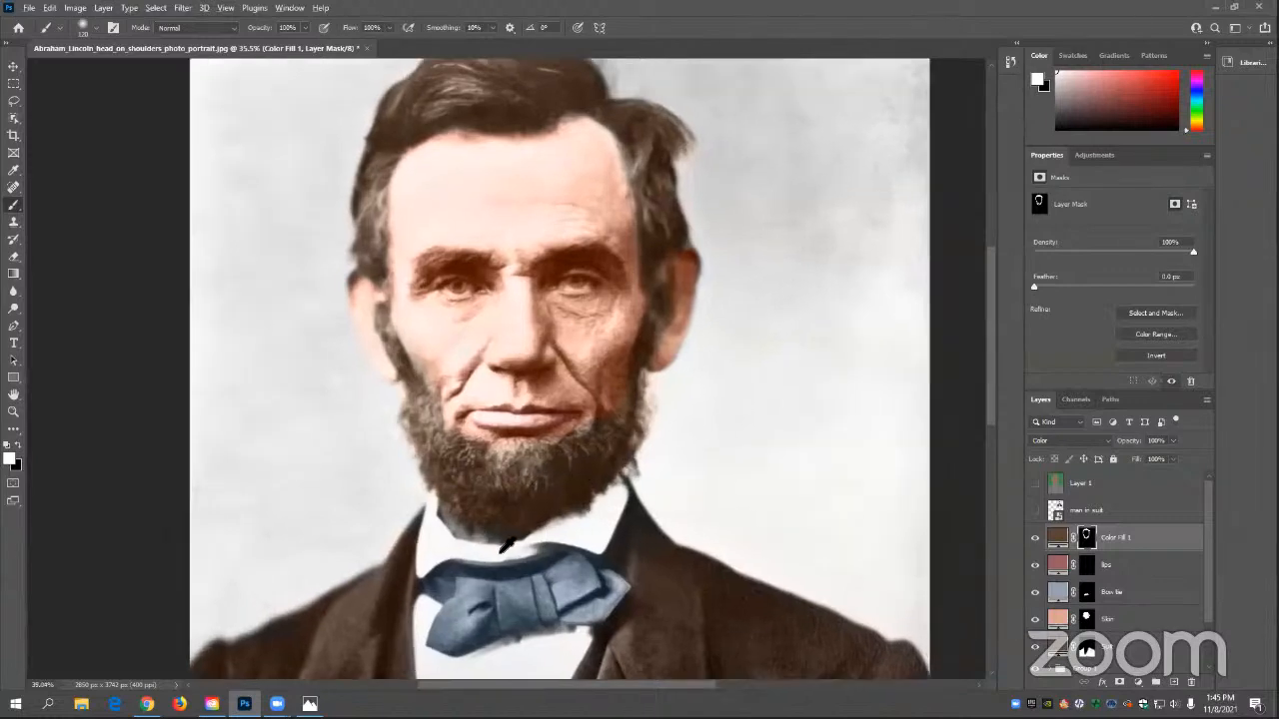
mouse_move(430, 502)
mouse_down()
mouse_move(491, 581)
mouse_move(606, 566)
mouse_move(502, 572)
mouse_move(393, 507)
mouse_move(545, 574)
mouse_up()
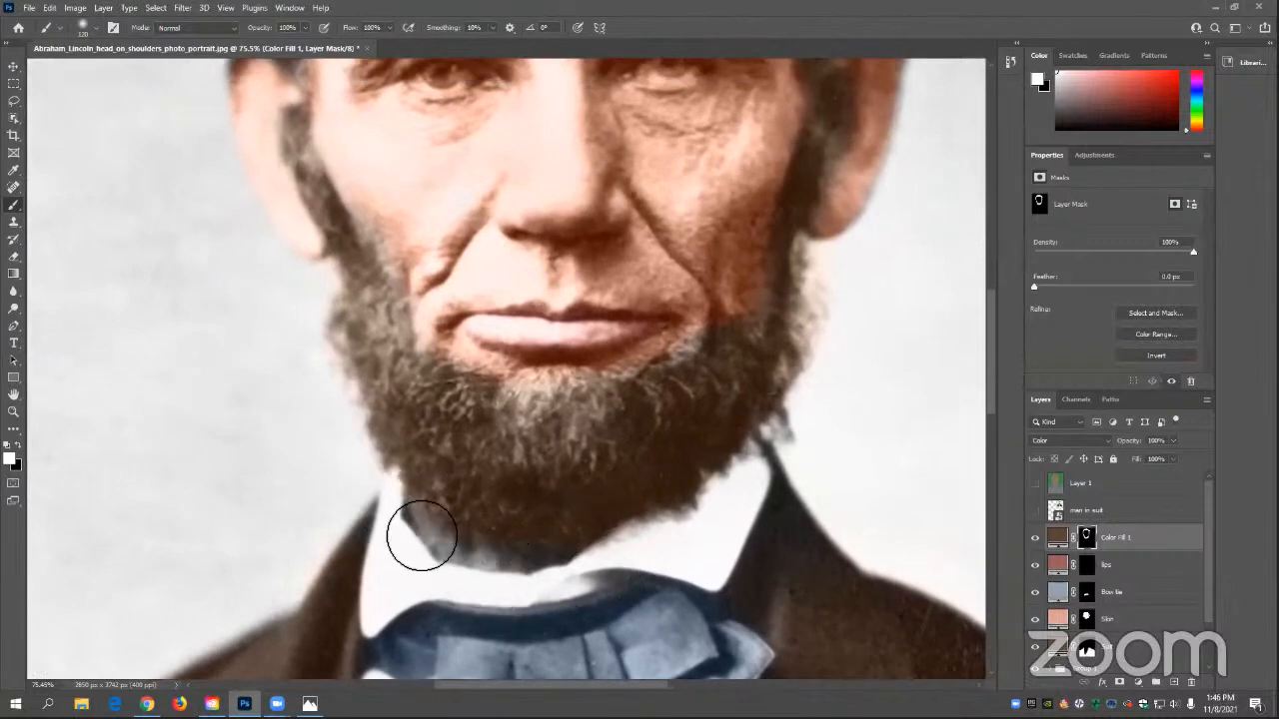
- Reduce the brush to about 61 px and paint white on the Skin mask over the neck between beard and collar
click(1105, 625)
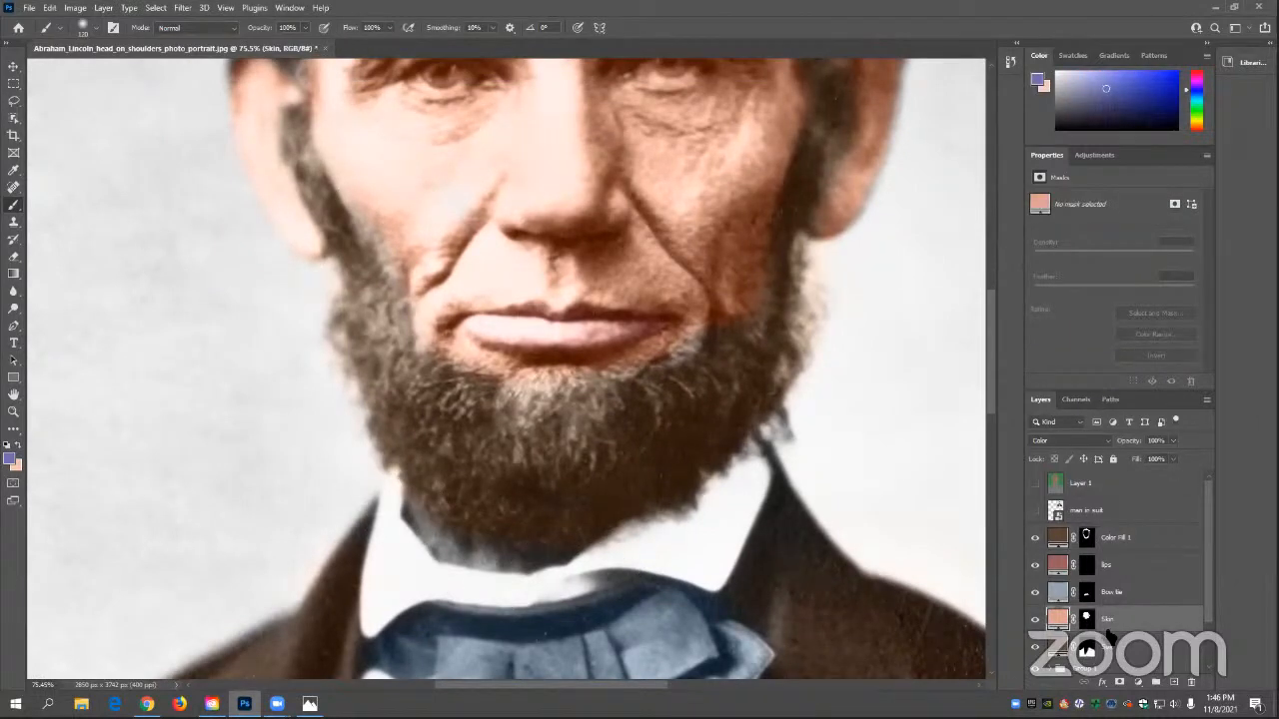
click(91, 28)
drag(119, 74, 99, 76)
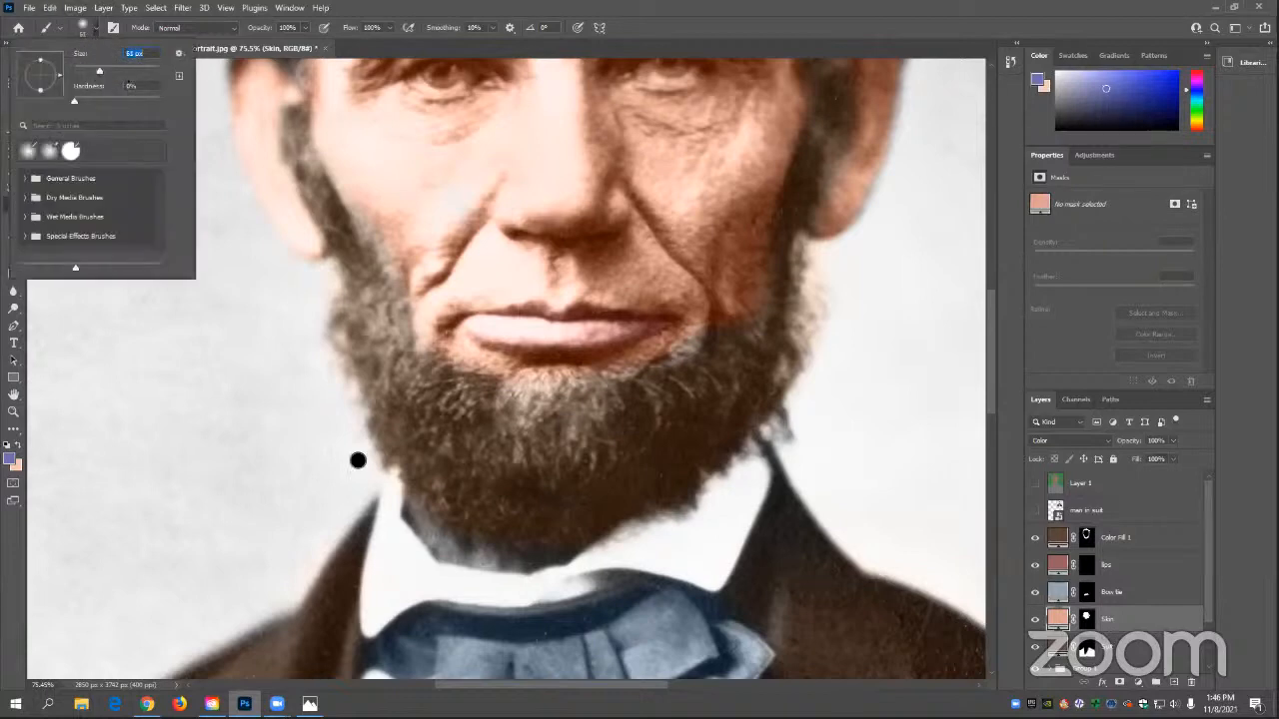
click(1086, 619)
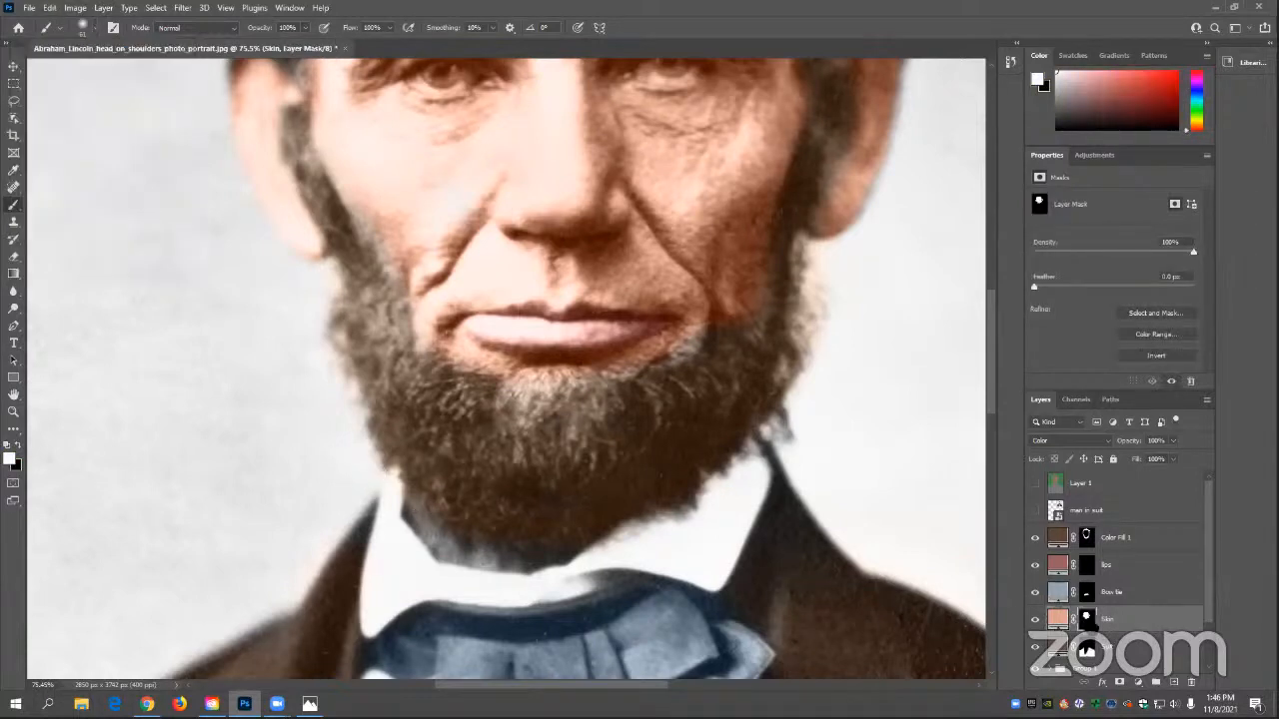
mouse_move(428, 527)
mouse_down()
mouse_move(527, 566)
mouse_move(583, 550)
mouse_move(488, 556)
mouse_move(416, 514)
mouse_move(451, 559)
mouse_move(521, 563)
mouse_up()
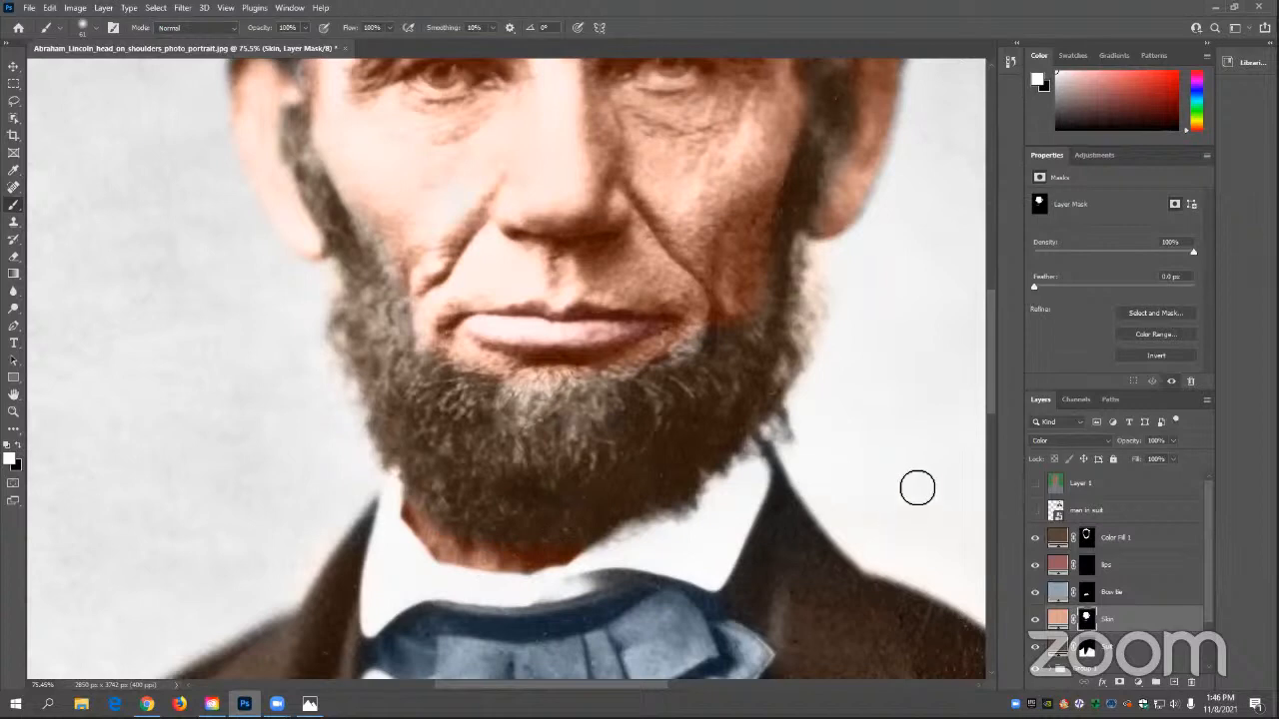
scroll(834, 501, down, 1)
scroll(835, 502, down, 6)
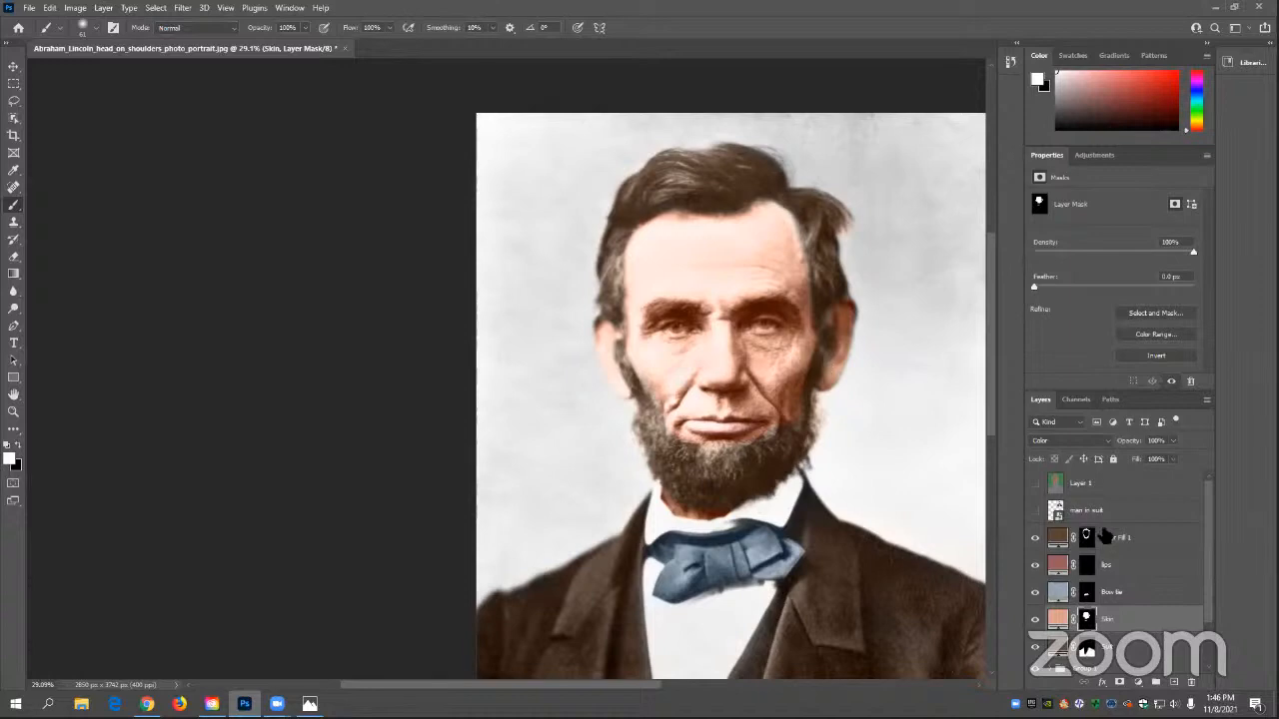
- Rename the brown Color Fill 1 layer as Hair
double_click(1112, 539)
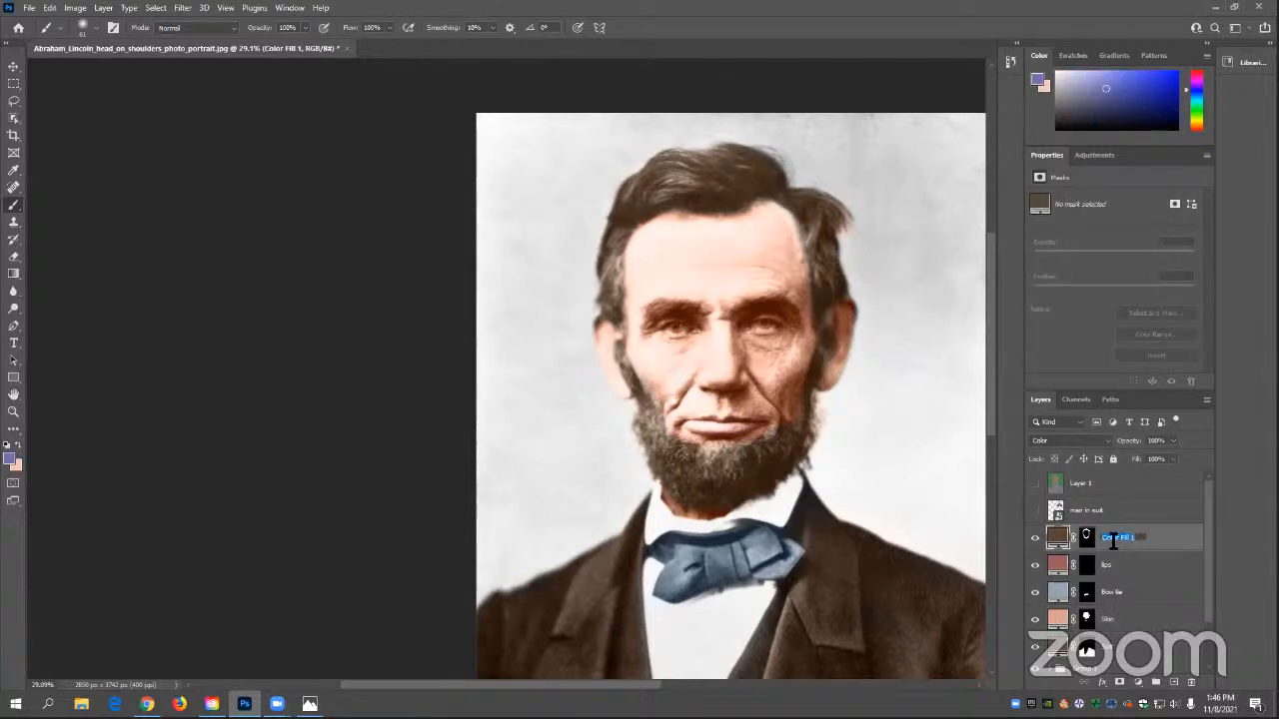
text(Hair)
key(Return)
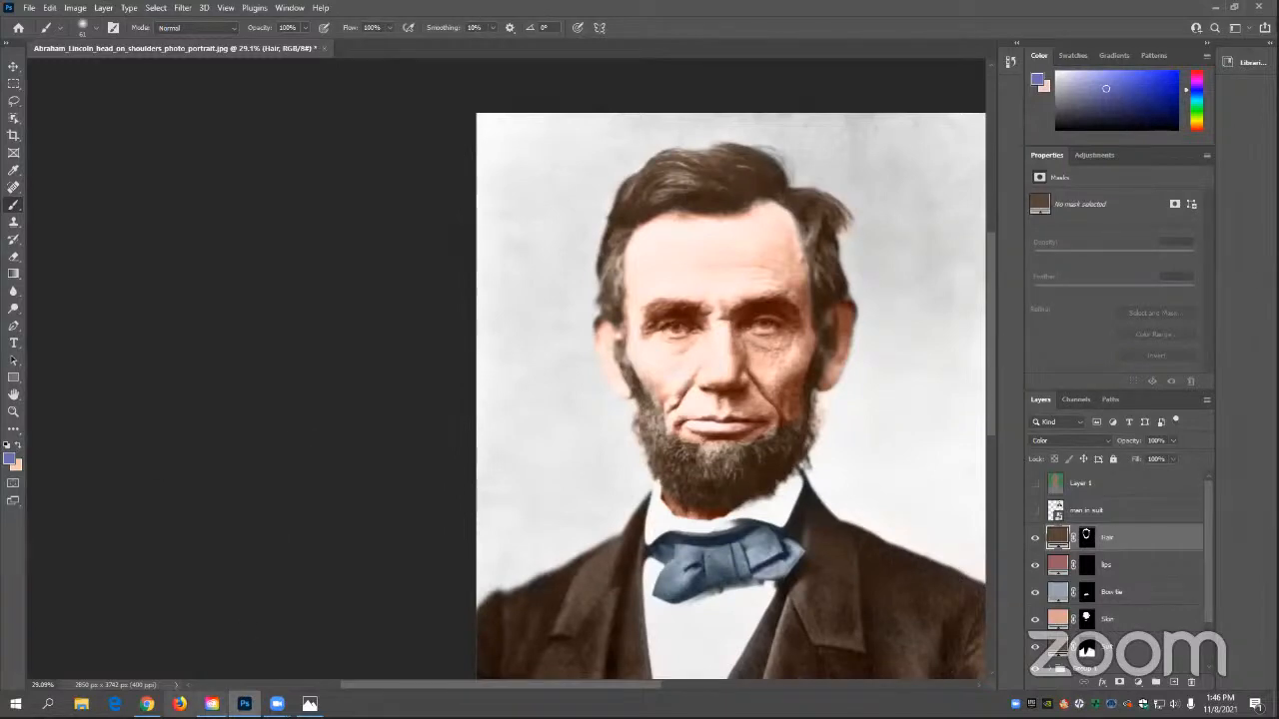
- Switch to Chrome and examine the r/Colorization subreddit's posts, community description and rules
mouse_move(147, 704)
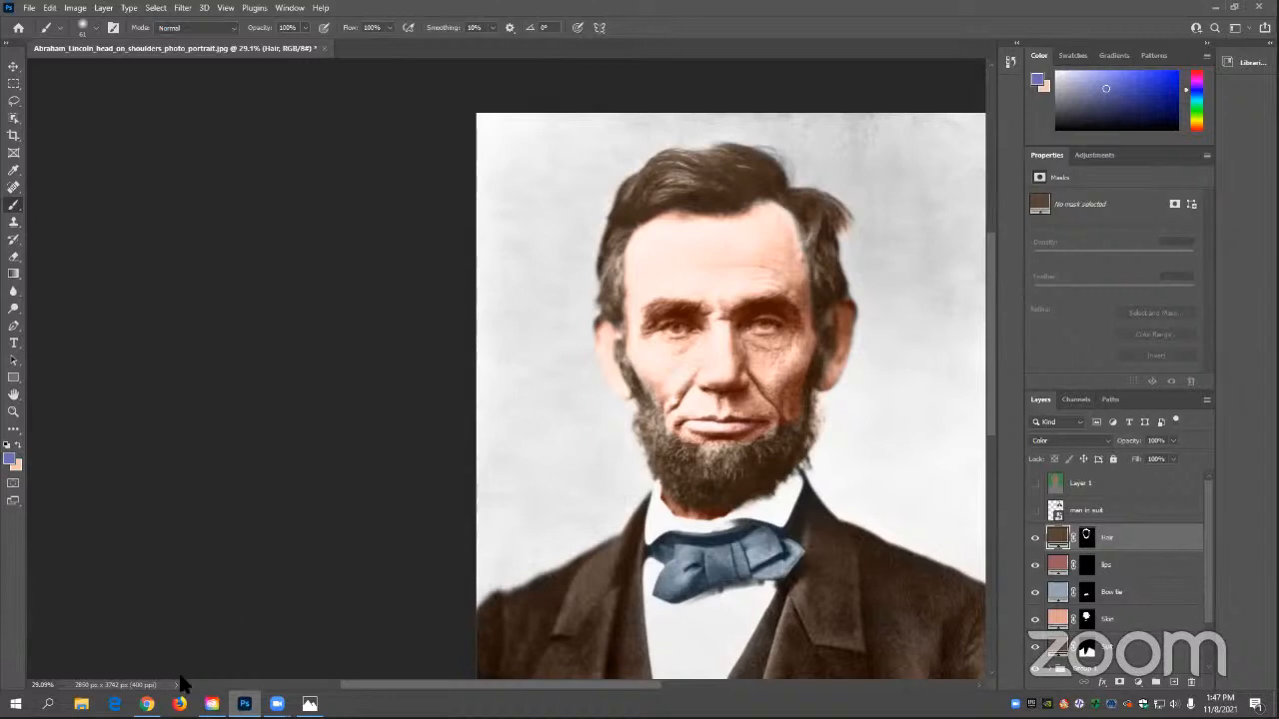
click(147, 704)
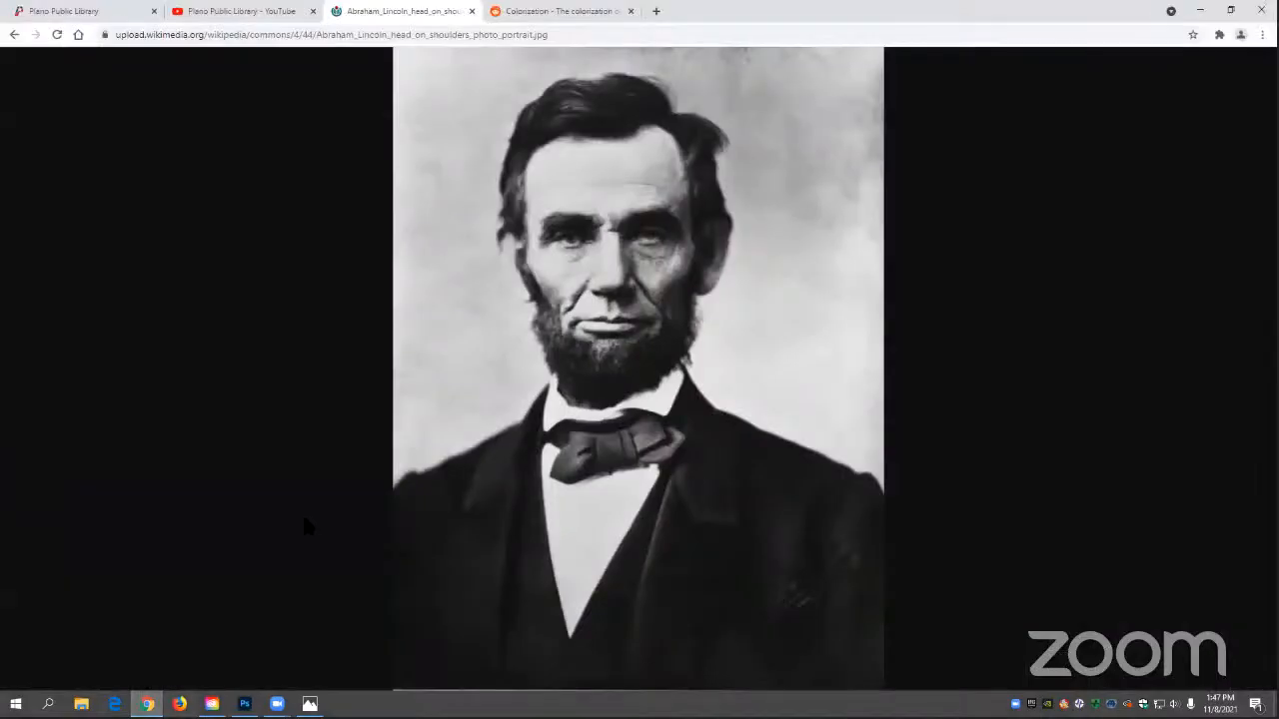
click(533, 14)
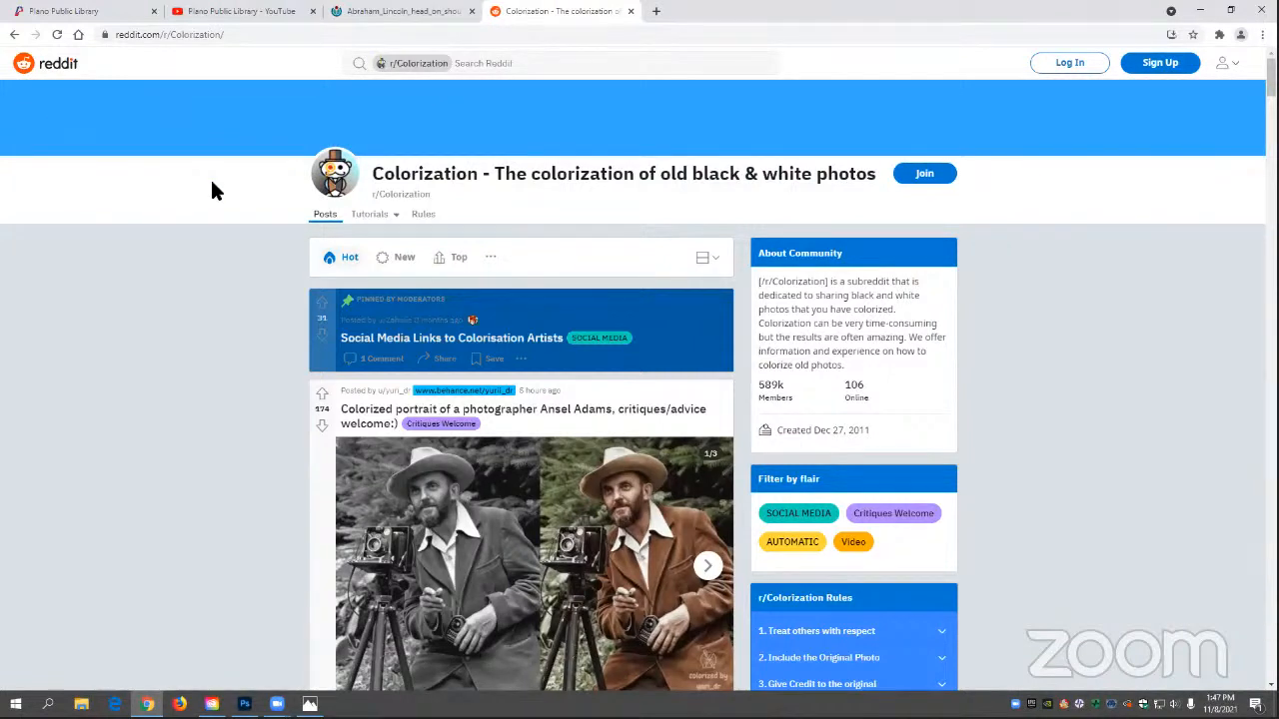
scroll(230, 195, down, 1)
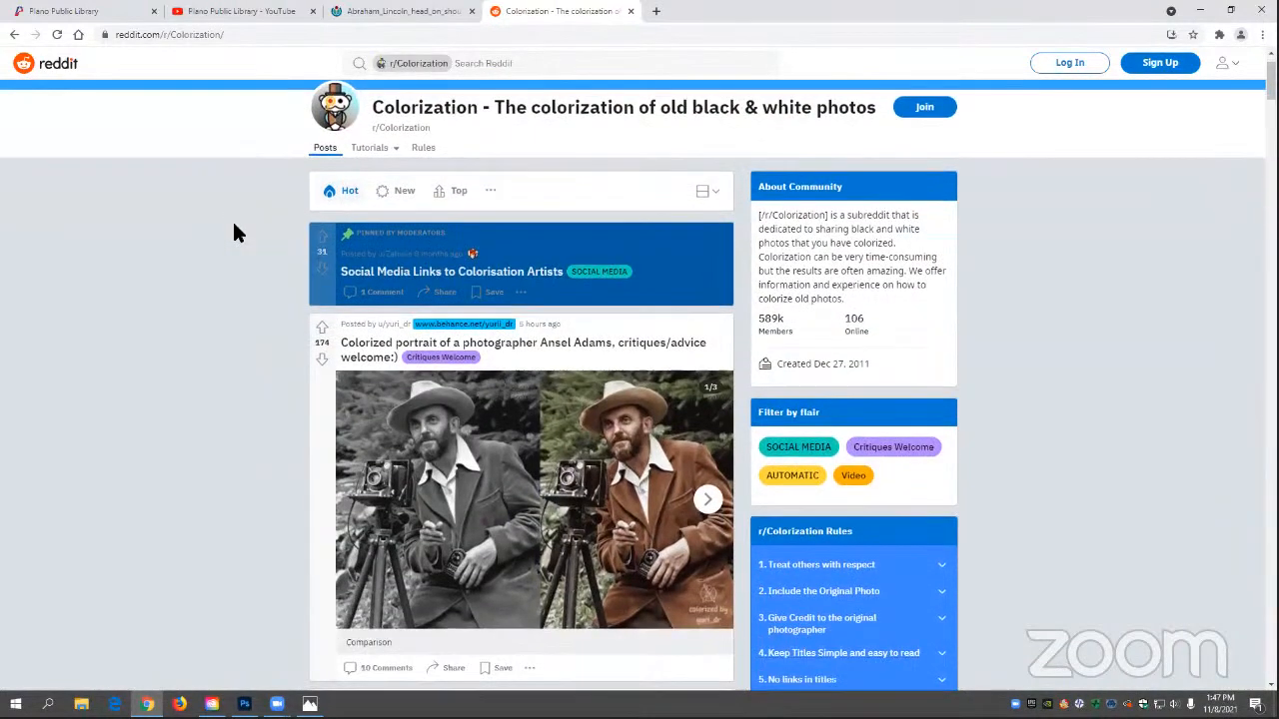
scroll(252, 240, down, 2)
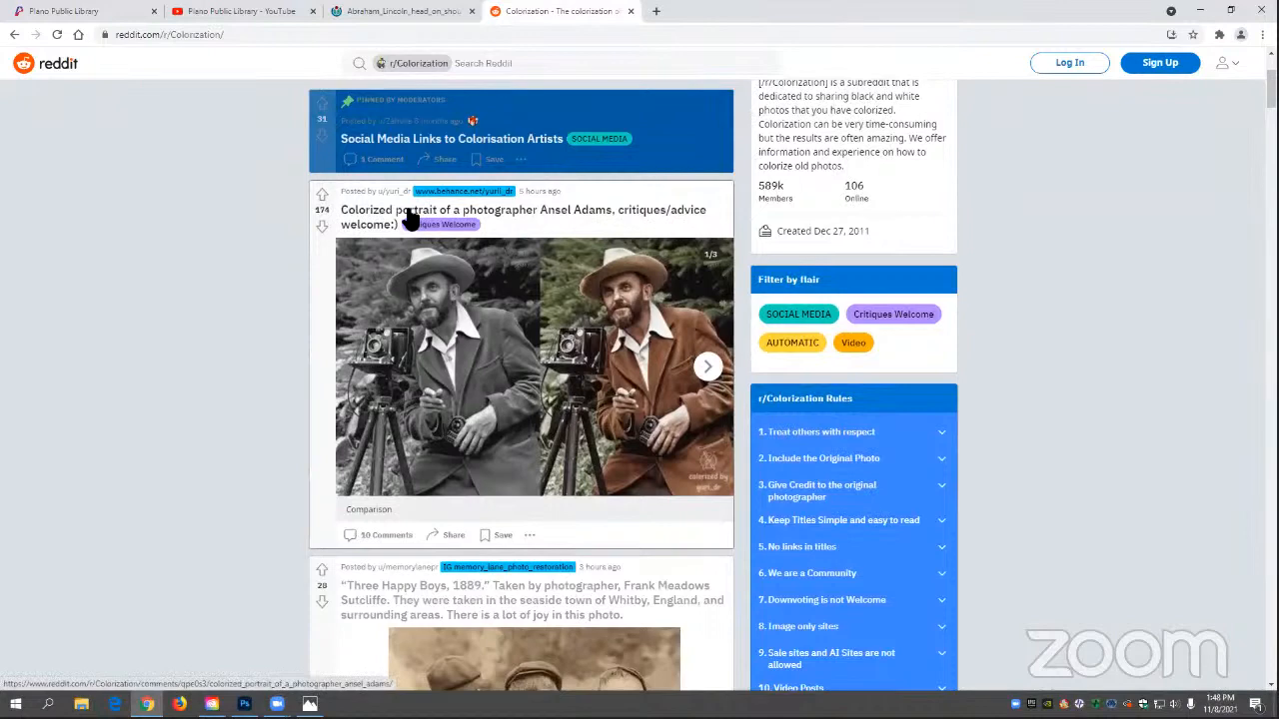
scroll(577, 376, down, 3)
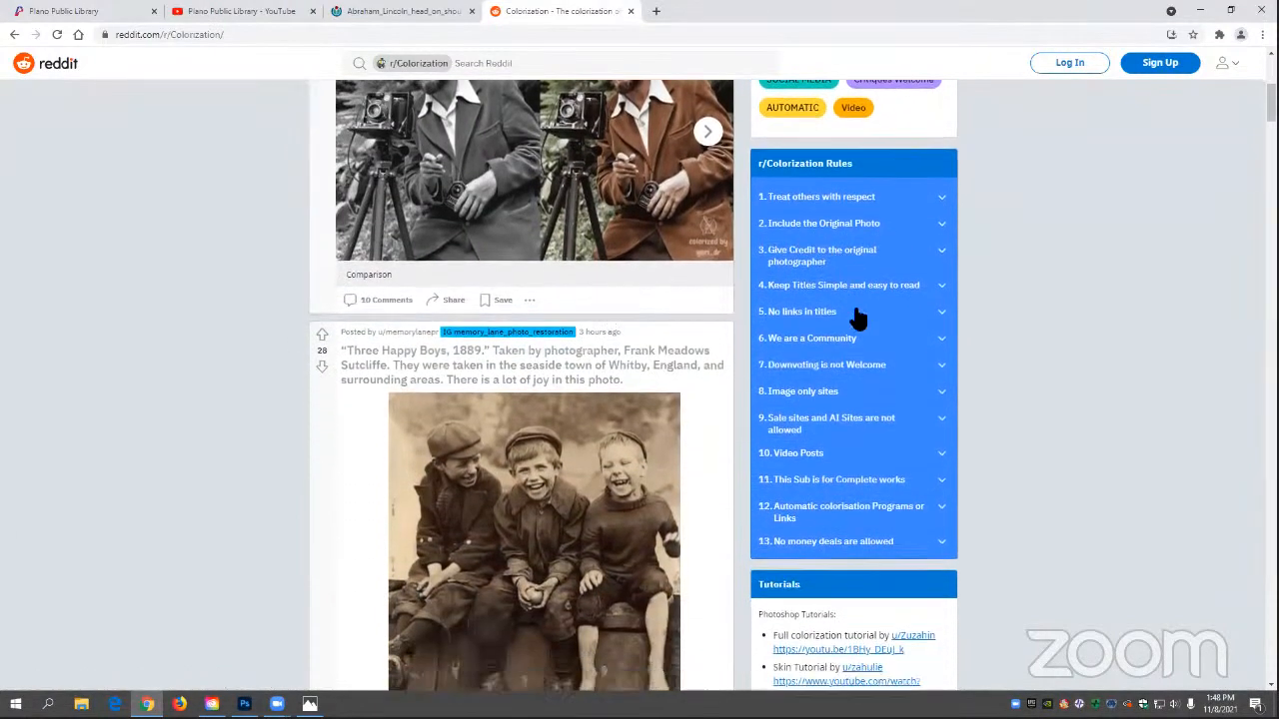
- Look through the subreddit's Photoshop and GIMP tutorial links, skin tone charts and related subreddits, and return to the page's beginning
scroll(856, 322, down, 3)
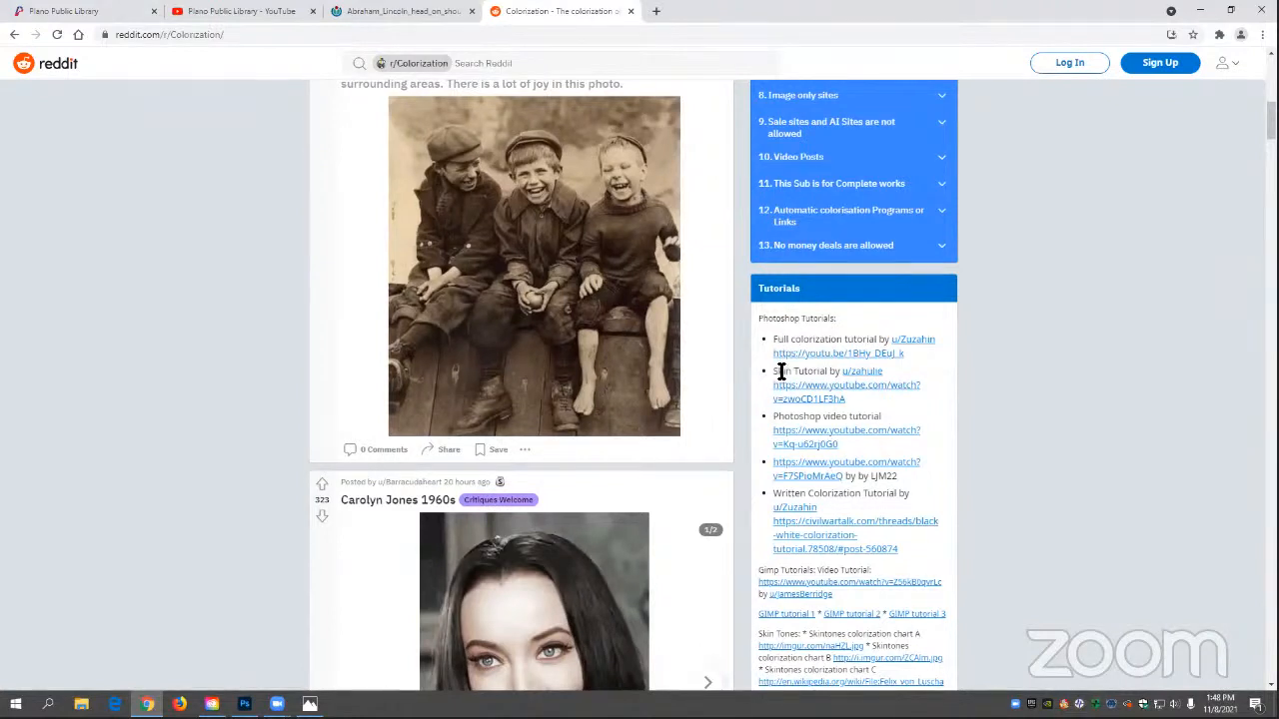
drag(779, 371, 835, 371)
click(827, 371)
scroll(827, 371, down, 1)
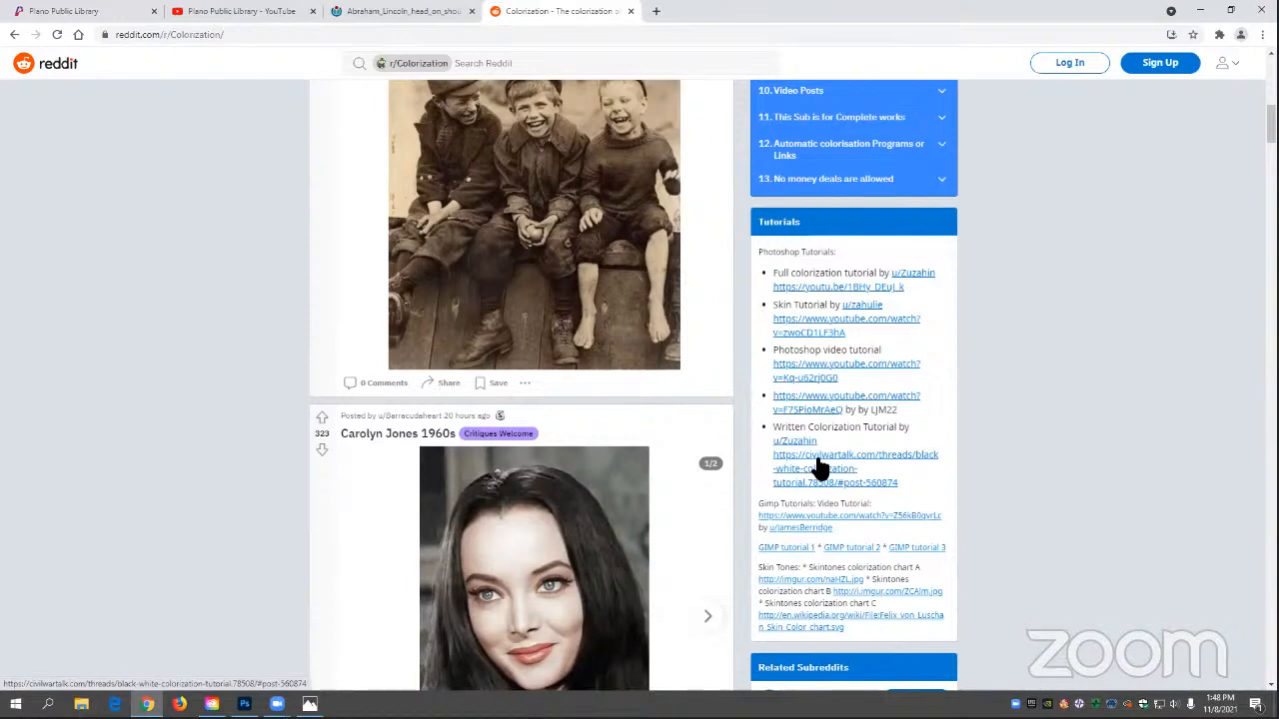
scroll(894, 436, down, 3)
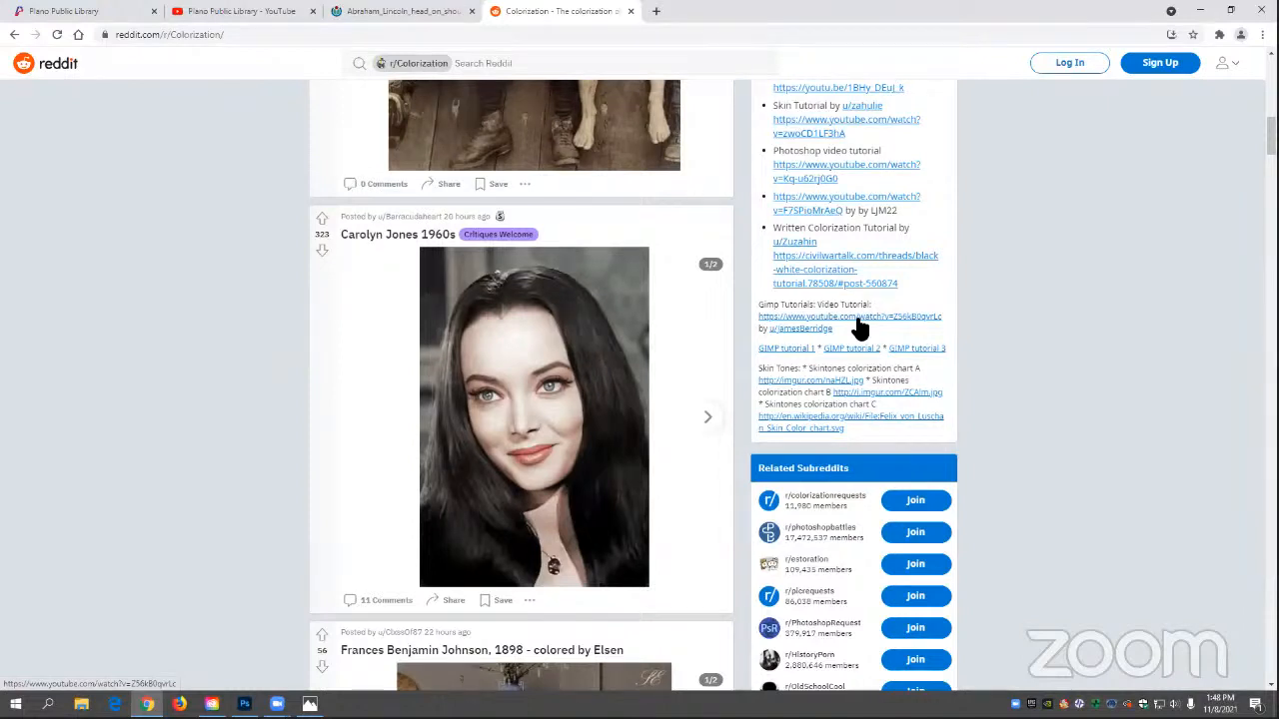
scroll(775, 320, down, 3)
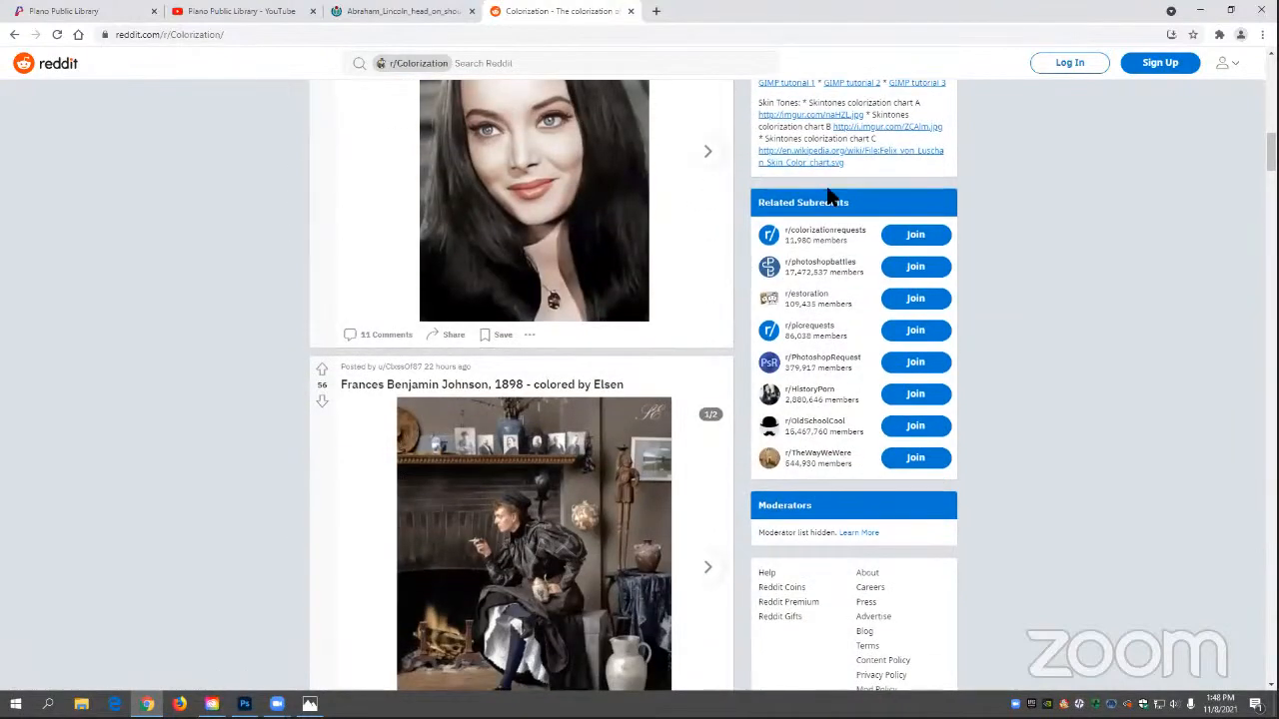
scroll(989, 244, down, 1)
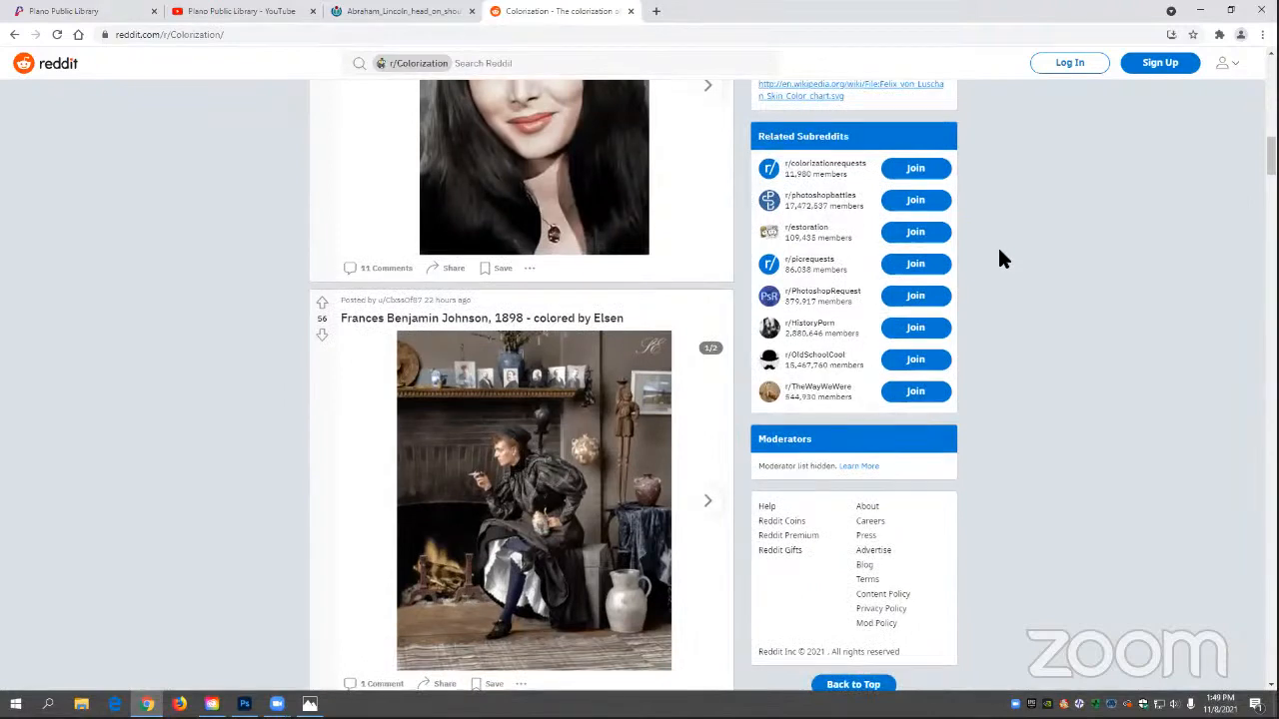
scroll(1005, 259, up, 3)
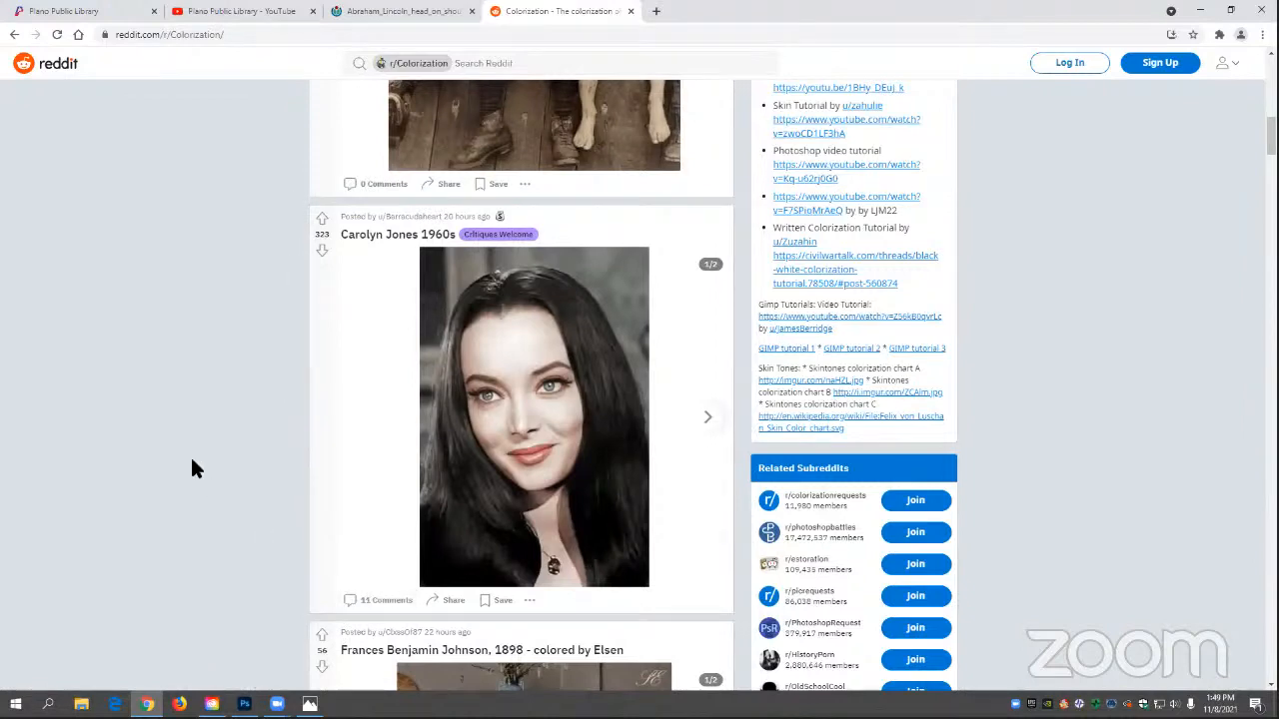
scroll(194, 462, up, 4)
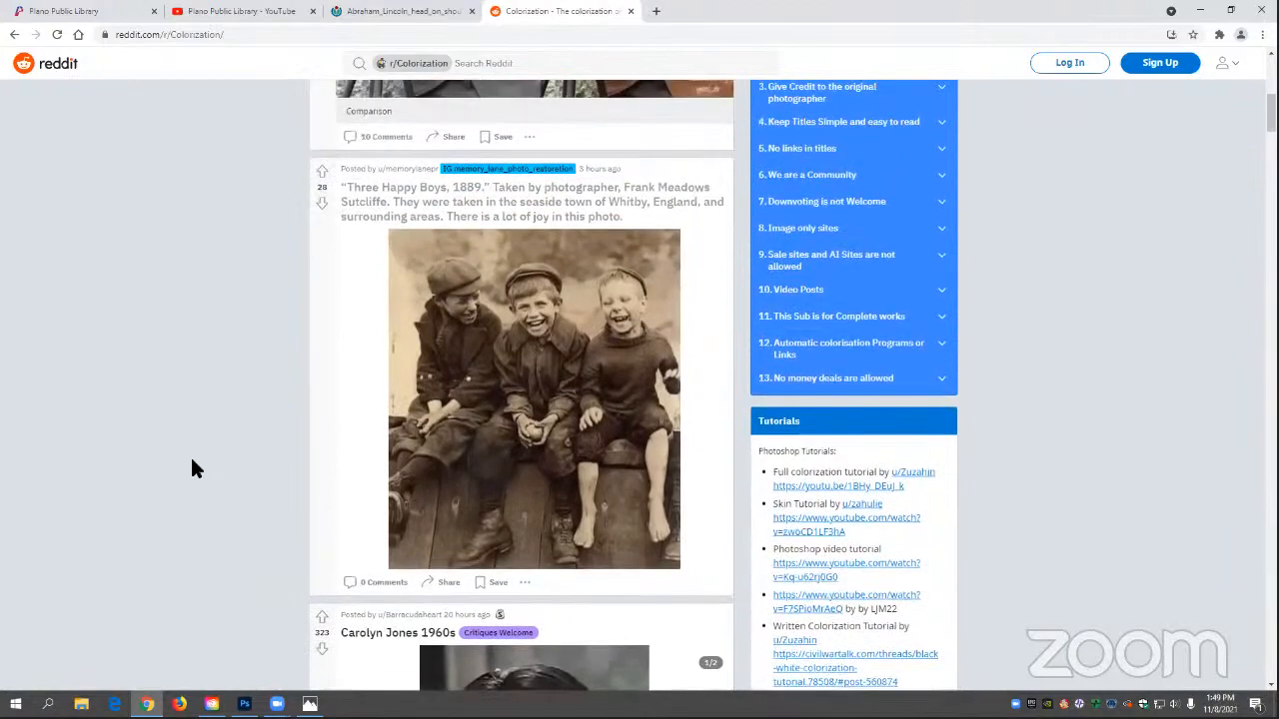
scroll(194, 468, up, 8)
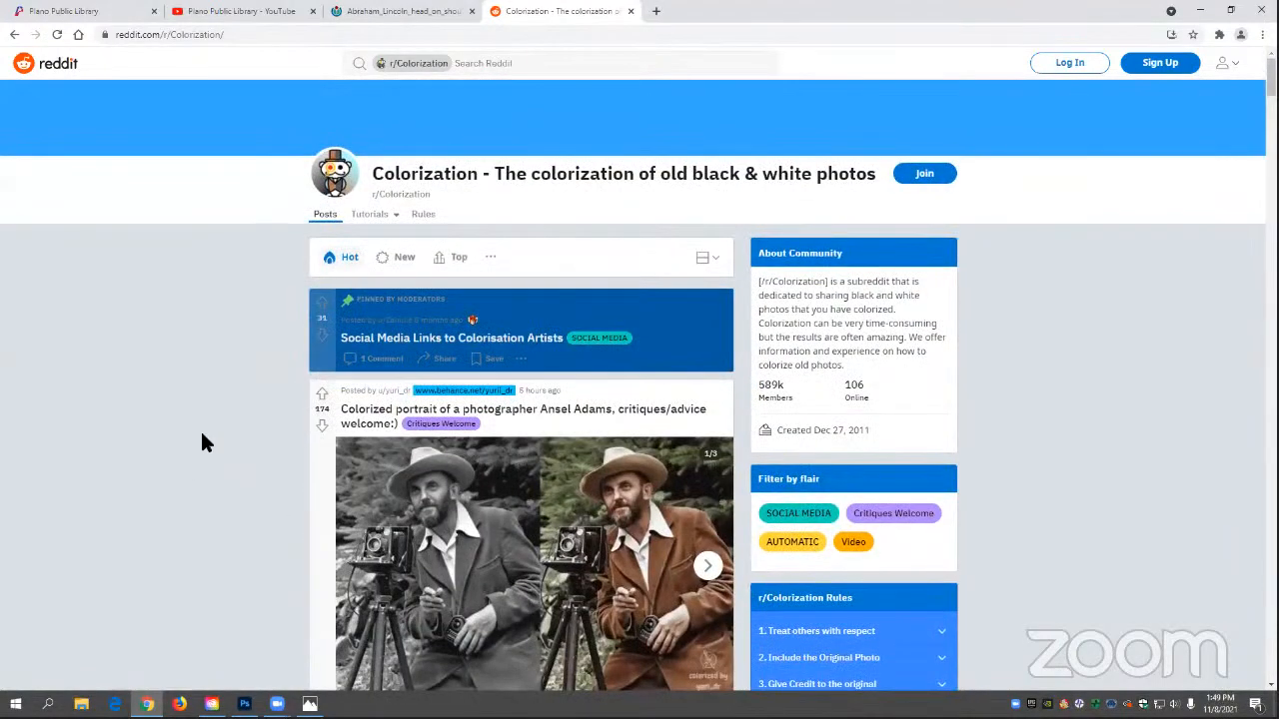
- Look over the Plano Public Library website's home page and show its Library navigation links
click(118, 12)
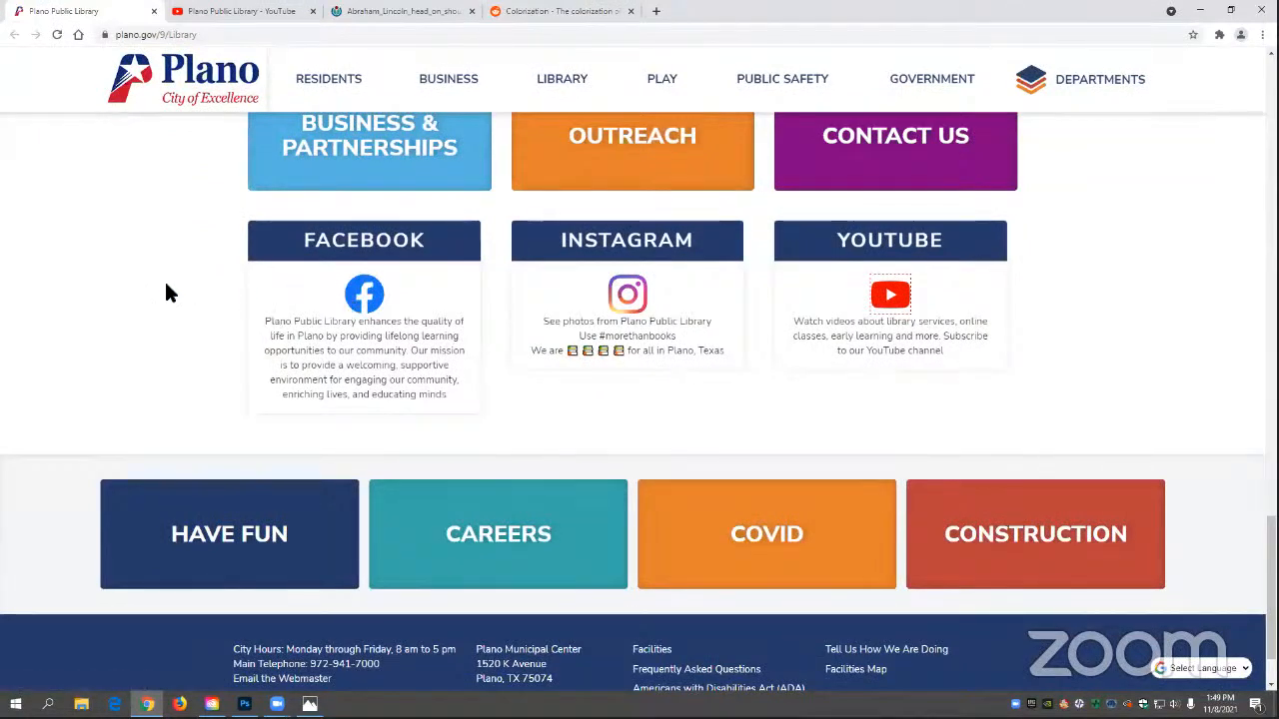
scroll(165, 290, up, 10)
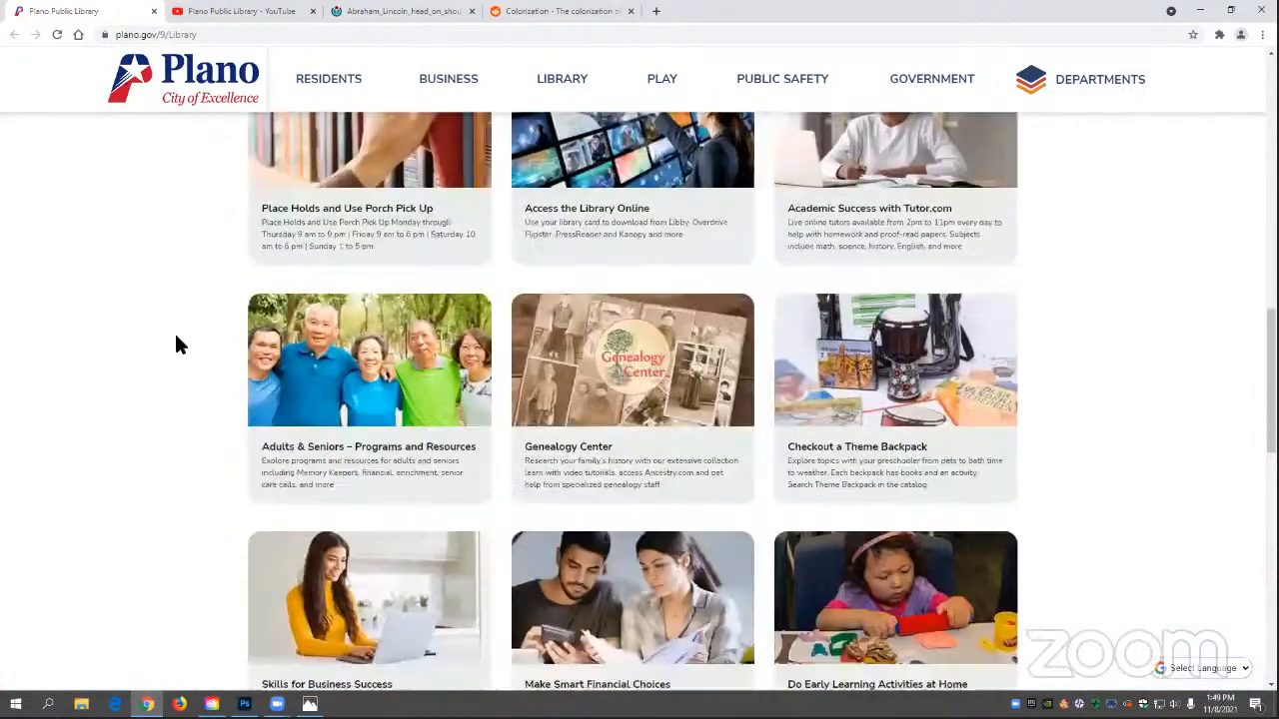
scroll(176, 345, up, 5)
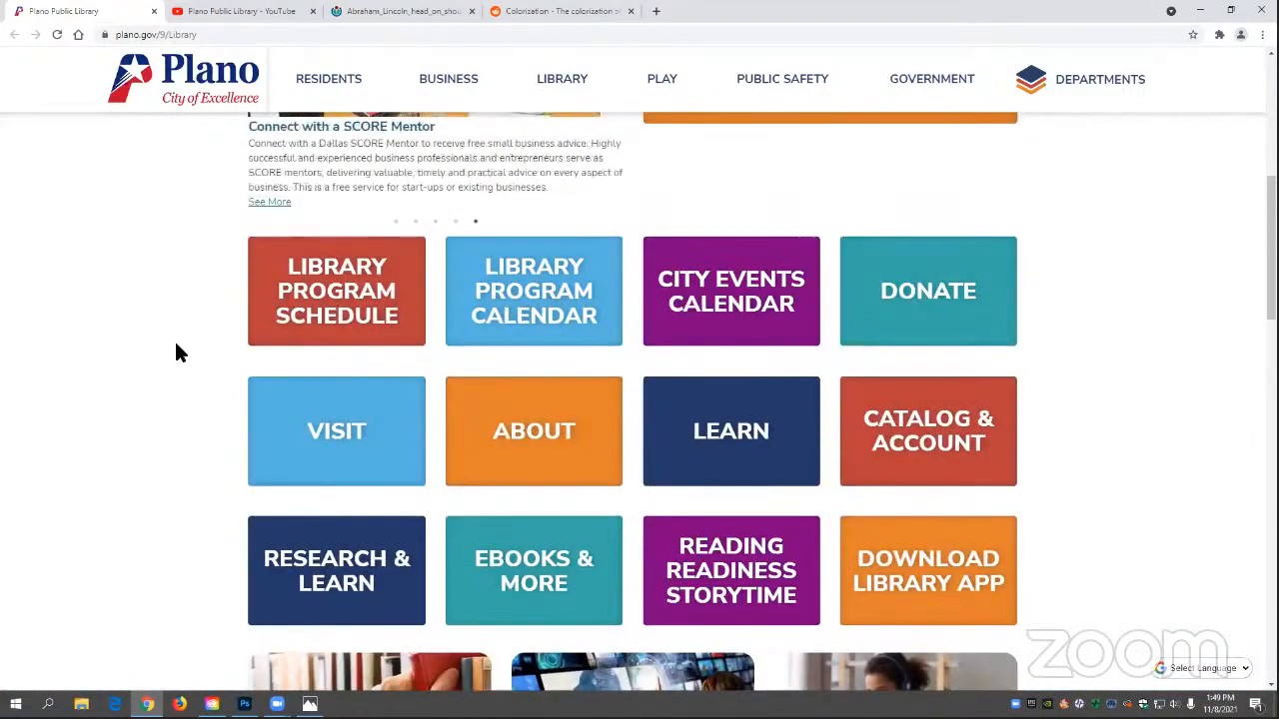
scroll(176, 345, up, 5)
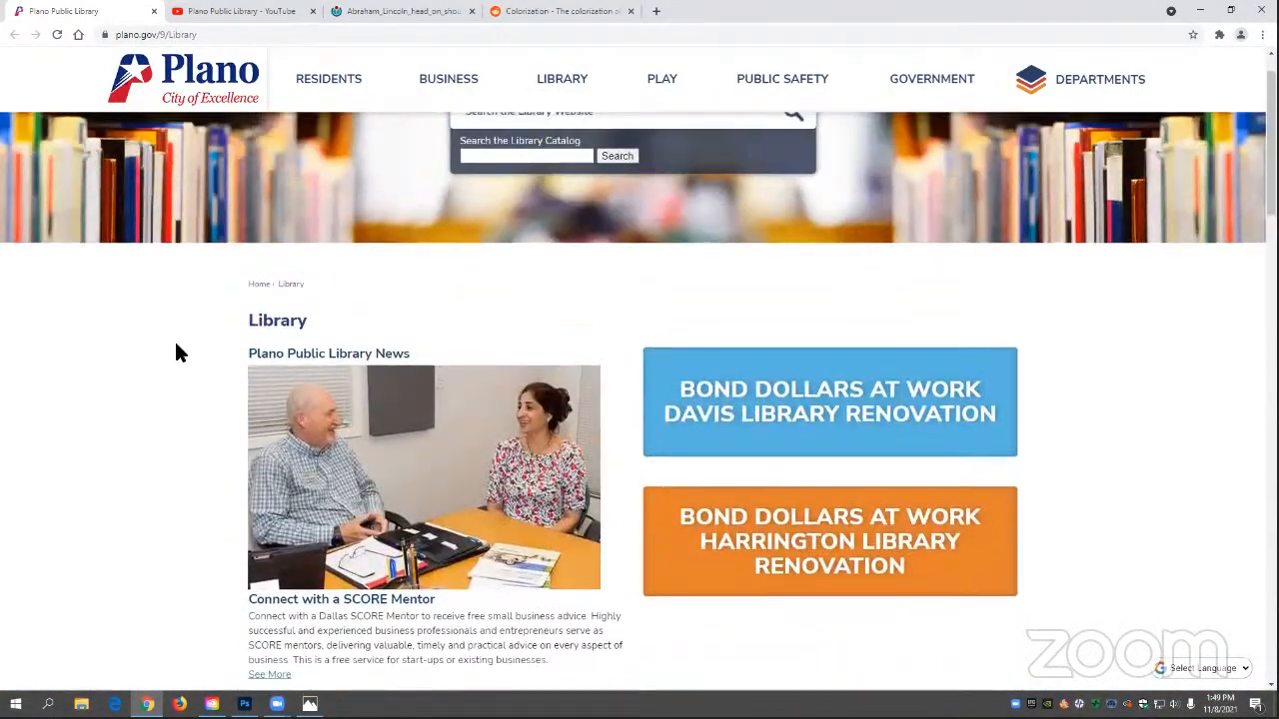
scroll(175, 349, up, 1)
scroll(189, 349, down, 5)
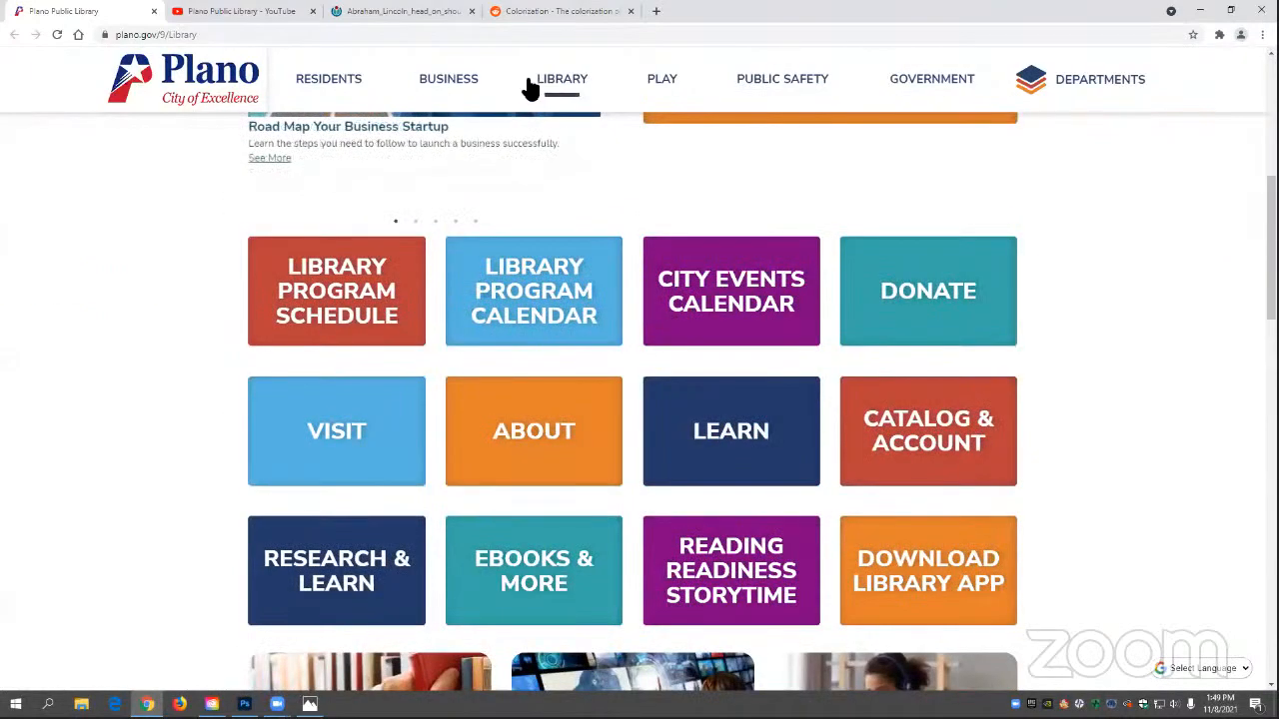
mouse_move(540, 90)
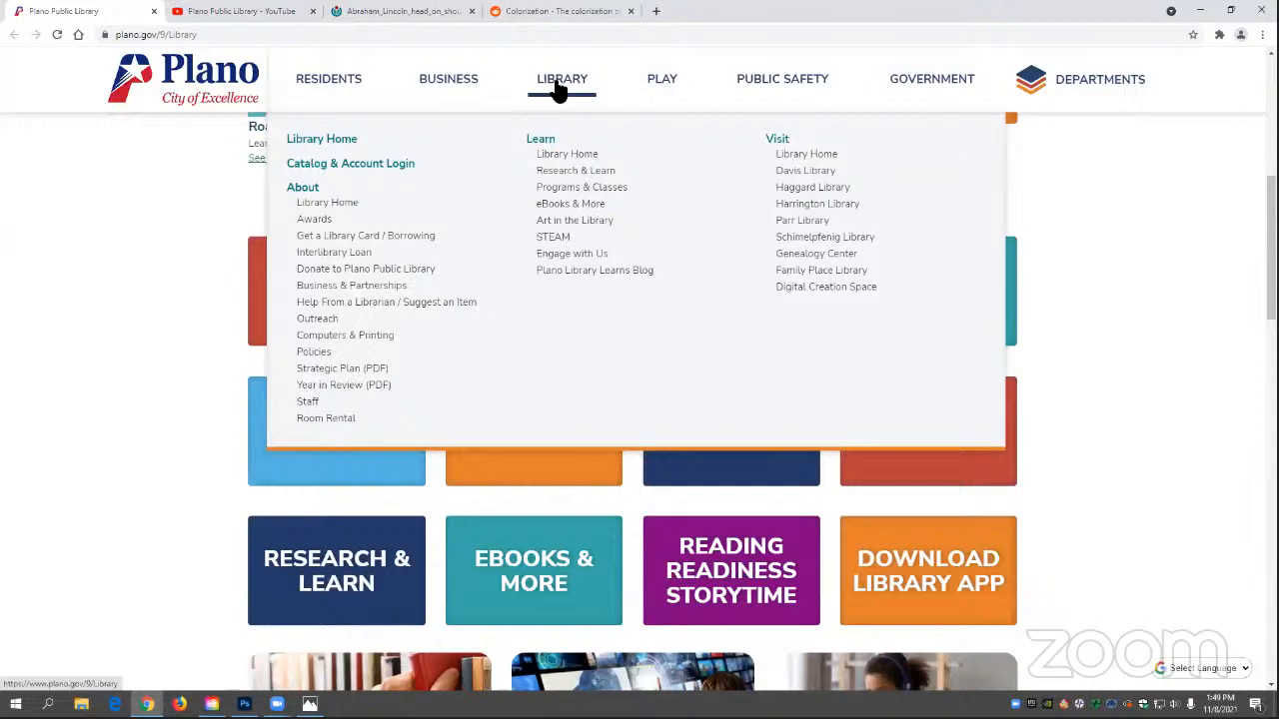